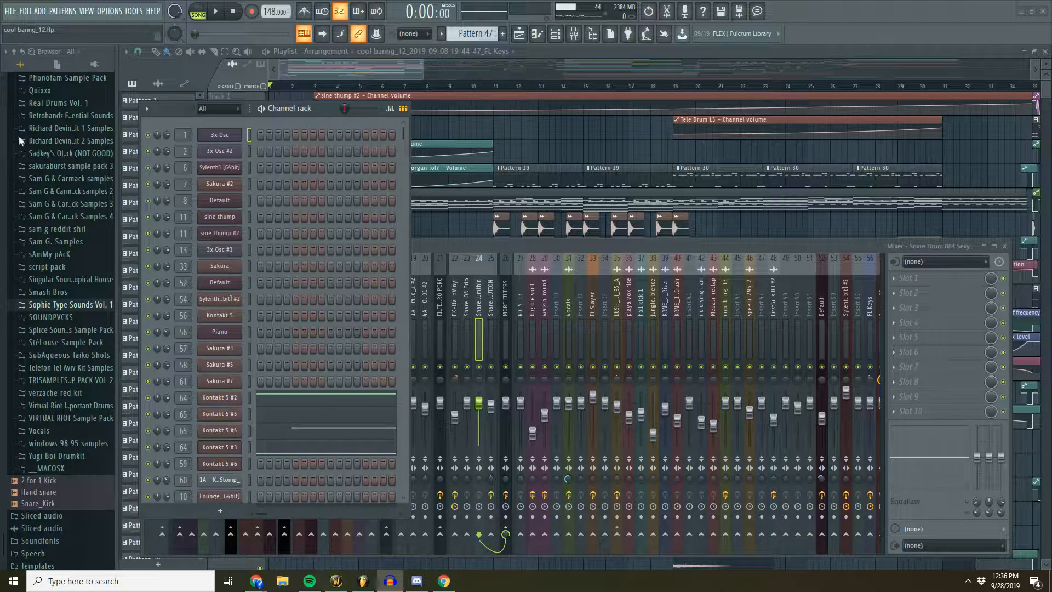
- Inspect the Sakura #5 channel's mixer track and look through the first mixer inserts
click(224, 366)
click(432, 246)
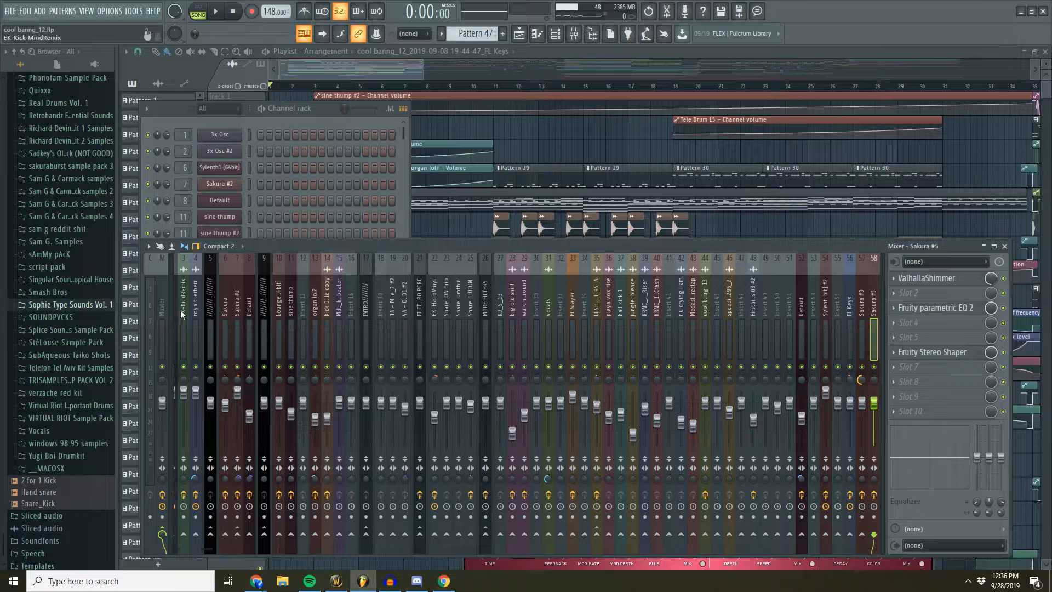
scroll(181, 313, up, 1)
click(178, 311)
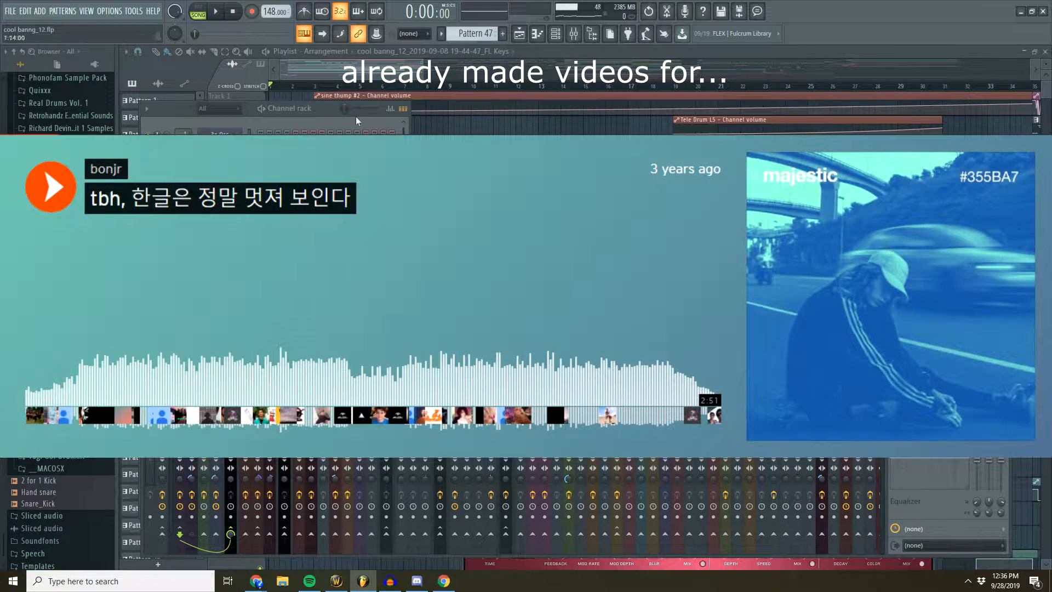
click(328, 107)
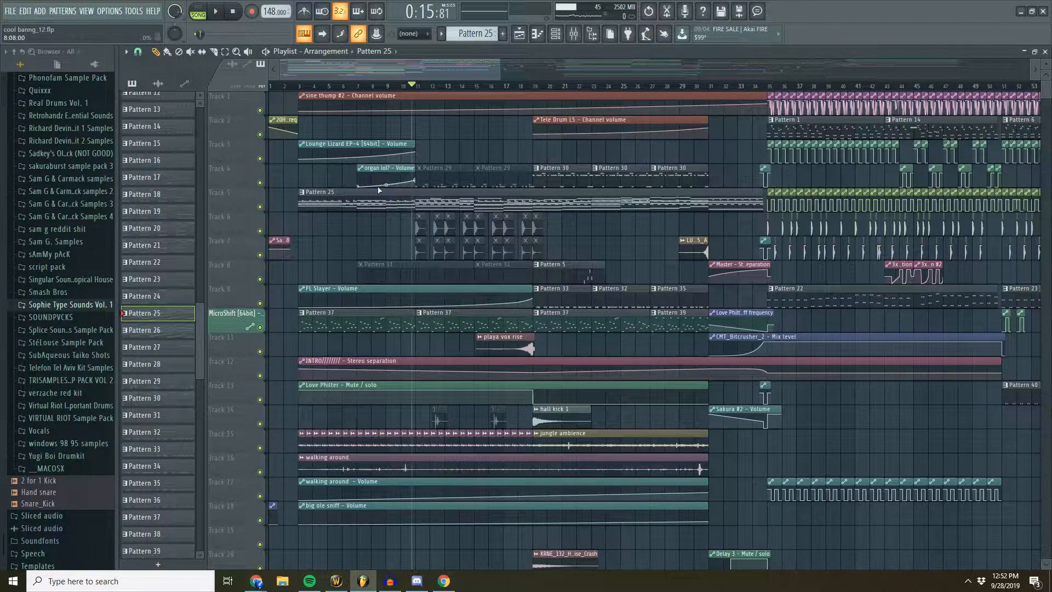
- Open Pattern 25 from the playlist and show the piano roll of its Sakura #2 channel
double_click(417, 192)
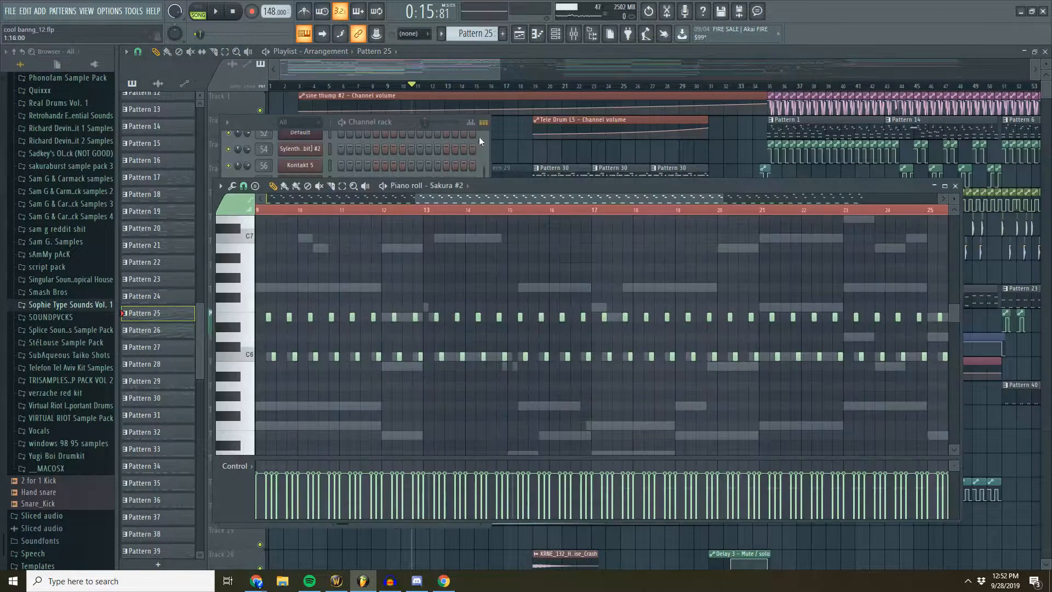
click(495, 57)
click(554, 36)
scroll(423, 163, up, 4)
scroll(304, 201, down, 3)
scroll(304, 202, up, 3)
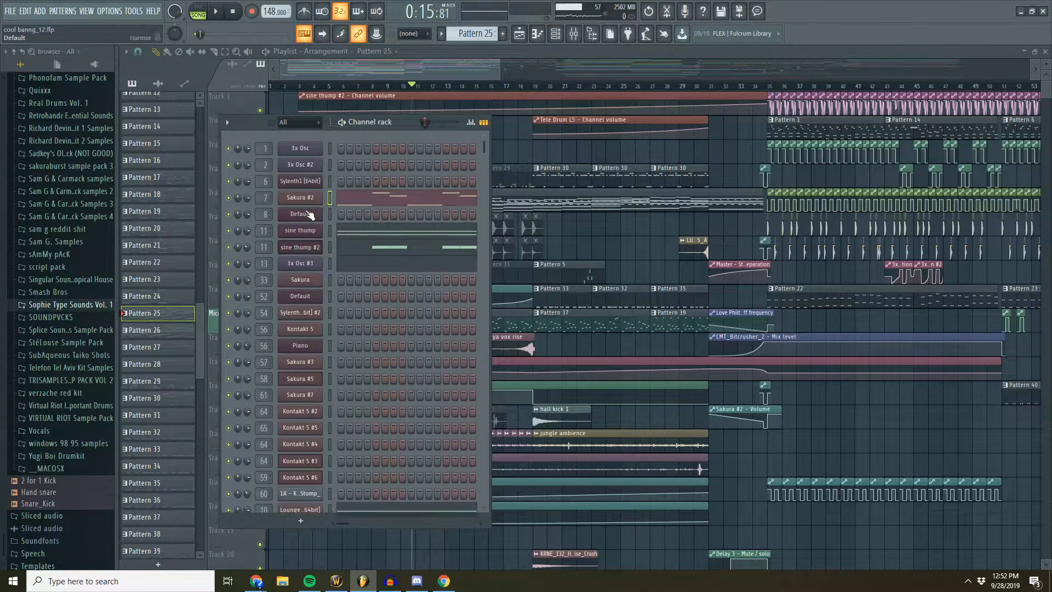
right_click(330, 198)
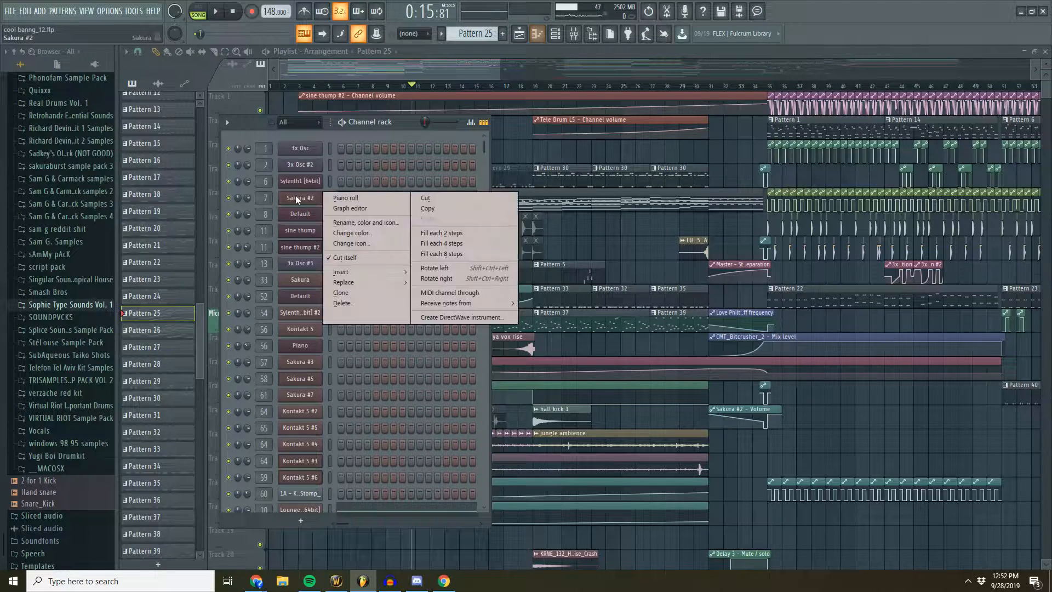
click(349, 198)
- Play Pattern 25 in pattern mode while viewing the Sakura #2 notes
key(l)
key(space)
click(409, 123)
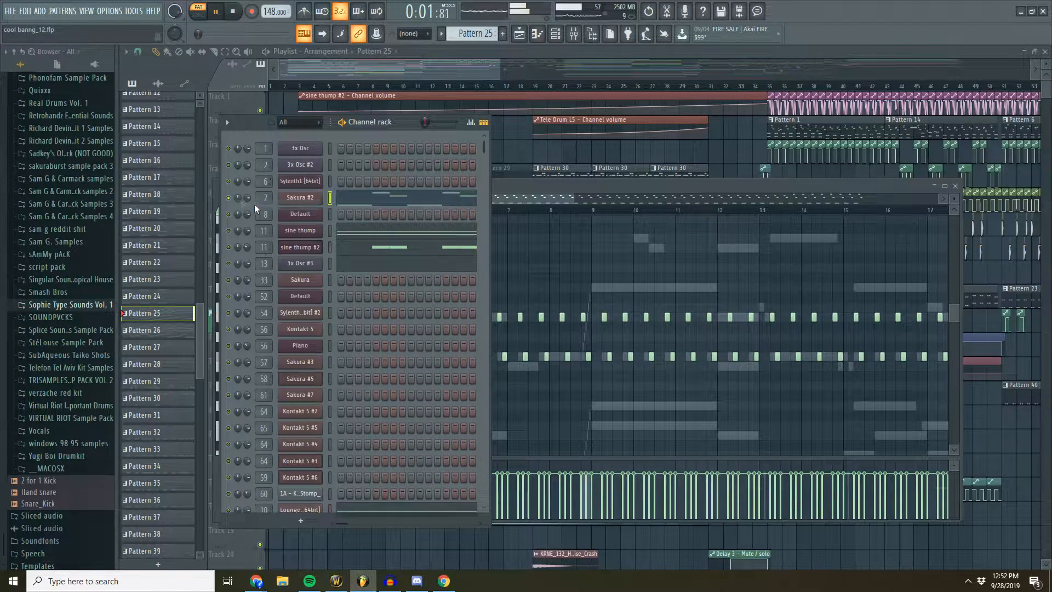
click(563, 194)
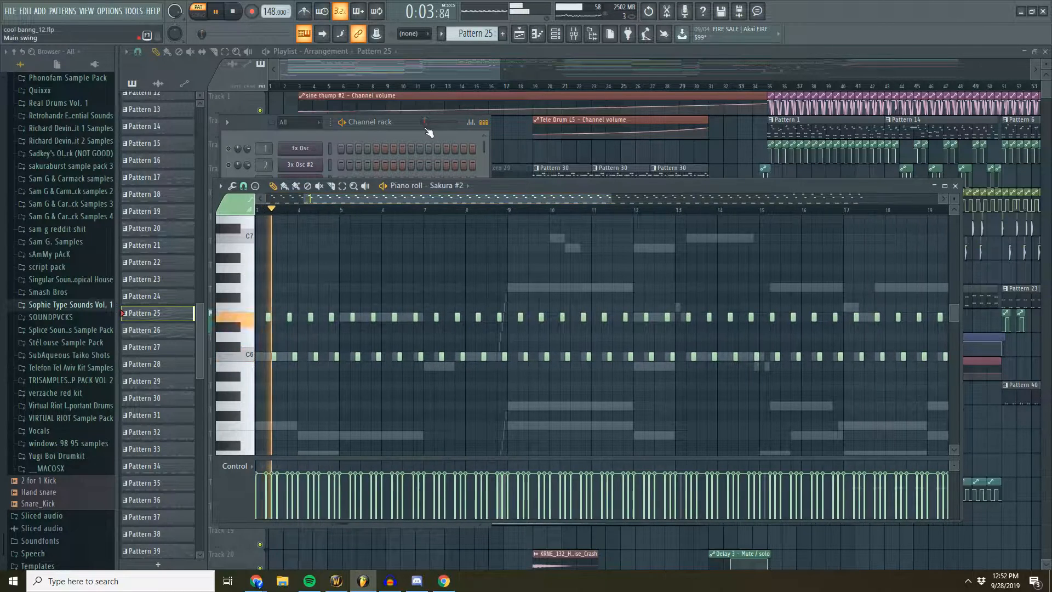
- Show the Sakura #2 plugin's settings, reposition its window, and close it
click(427, 130)
click(317, 200)
drag(550, 241, 496, 200)
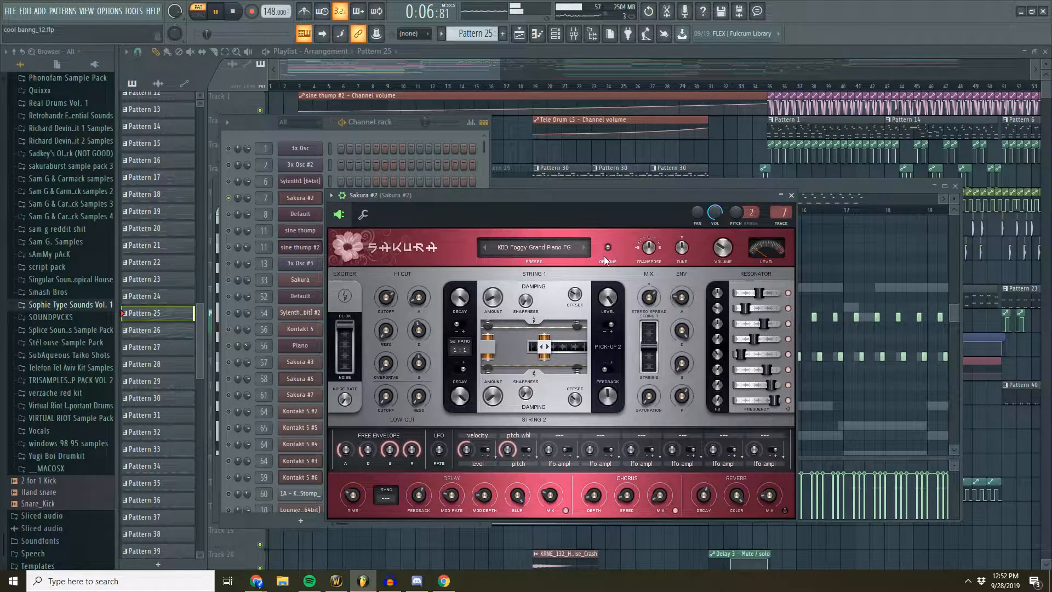
click(791, 195)
- Show the Sakura #2 mixer track's effects chain, toggle its effect slots during playback, and stop playback
click(573, 34)
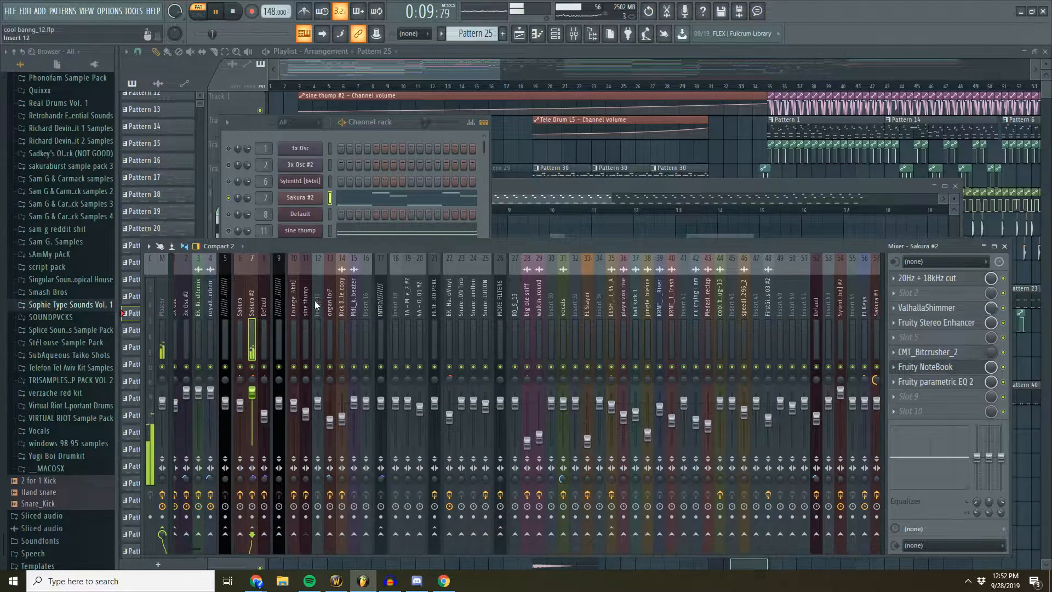
click(258, 495)
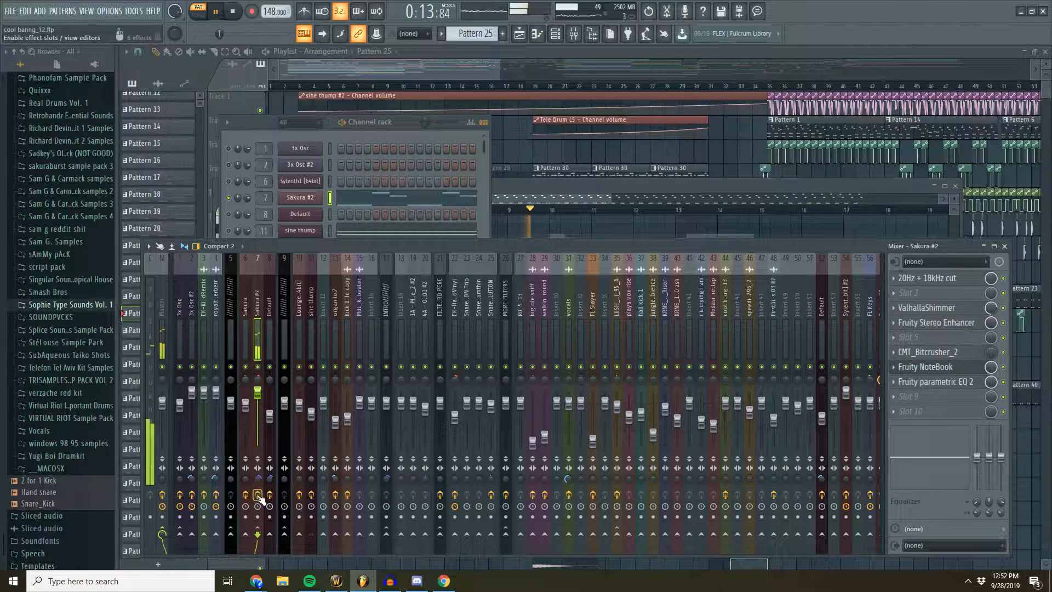
click(233, 11)
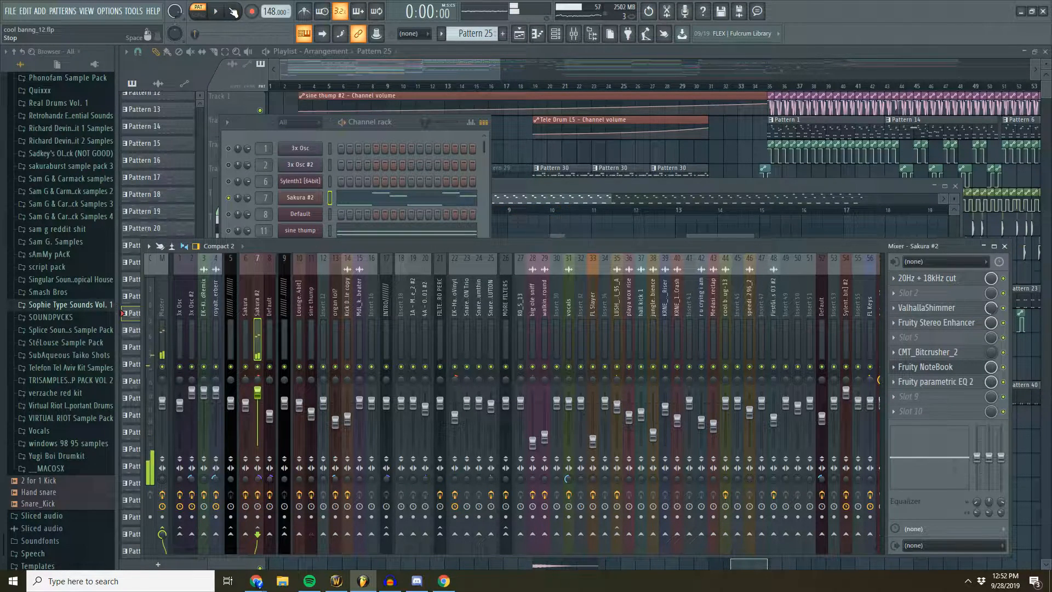
- Look through the channel rack and open the sine thump channel's piano roll
click(402, 128)
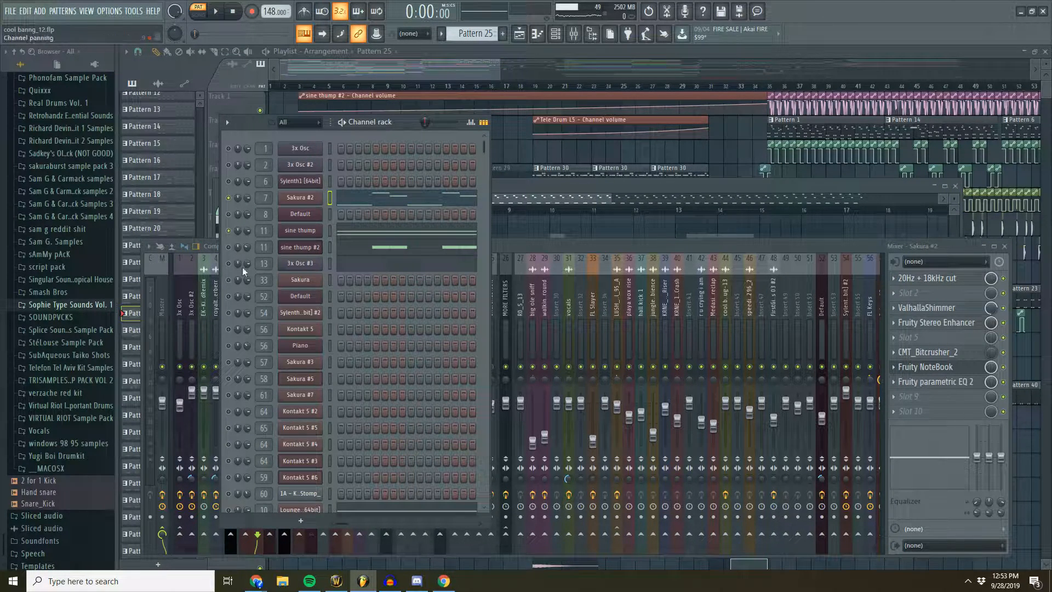
scroll(263, 295, down, 3)
scroll(283, 451, up, 2)
scroll(306, 361, down, 3)
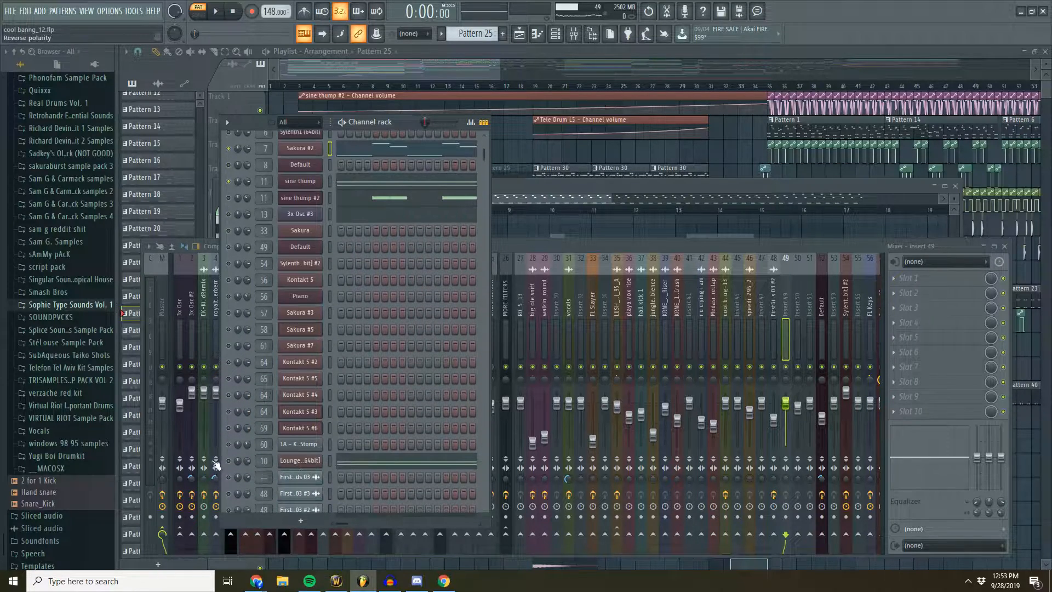
scroll(419, 283, up, 3)
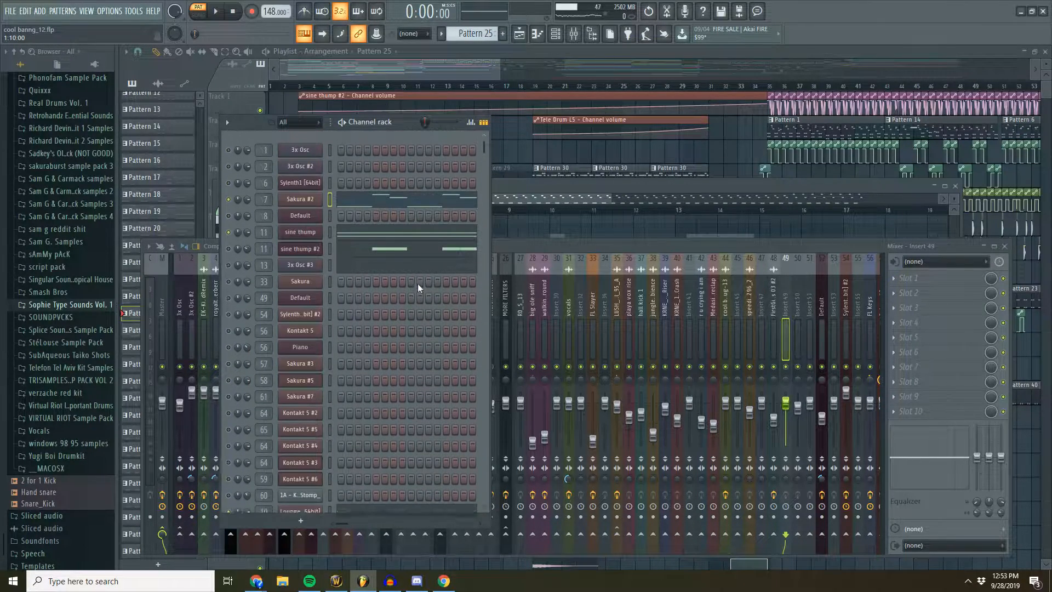
click(357, 232)
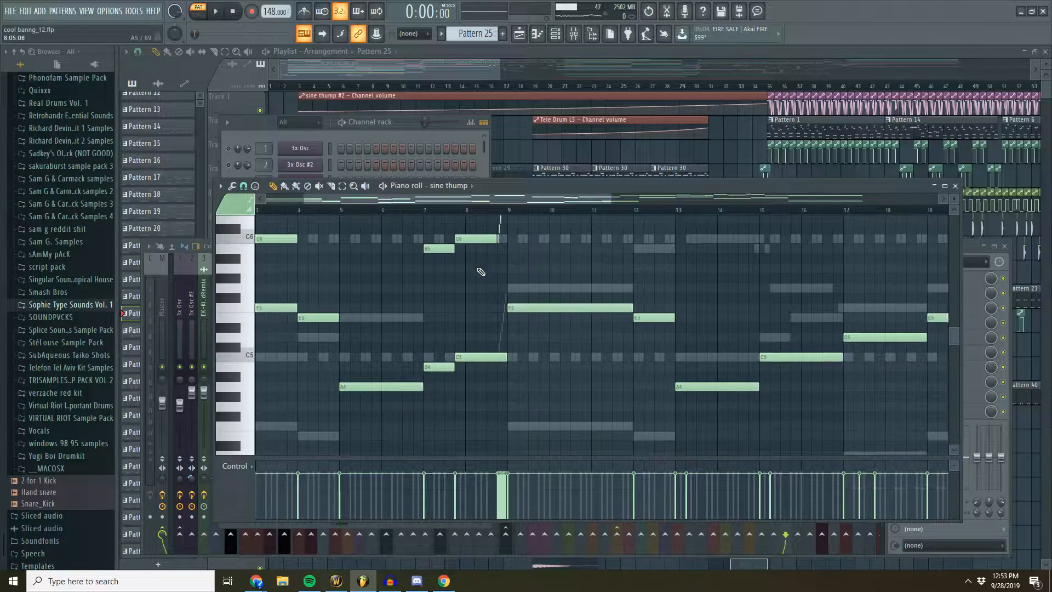
- Examine the sine thump notes across the pattern at a wider zoom
scroll(472, 219, down, 2)
scroll(475, 253, up, 4)
click(484, 208)
mouse_move(486, 203)
mouse_down()
mouse_move(595, 204)
mouse_move(465, 201)
mouse_up()
scroll(601, 263, down, 4)
scroll(584, 255, up, 2)
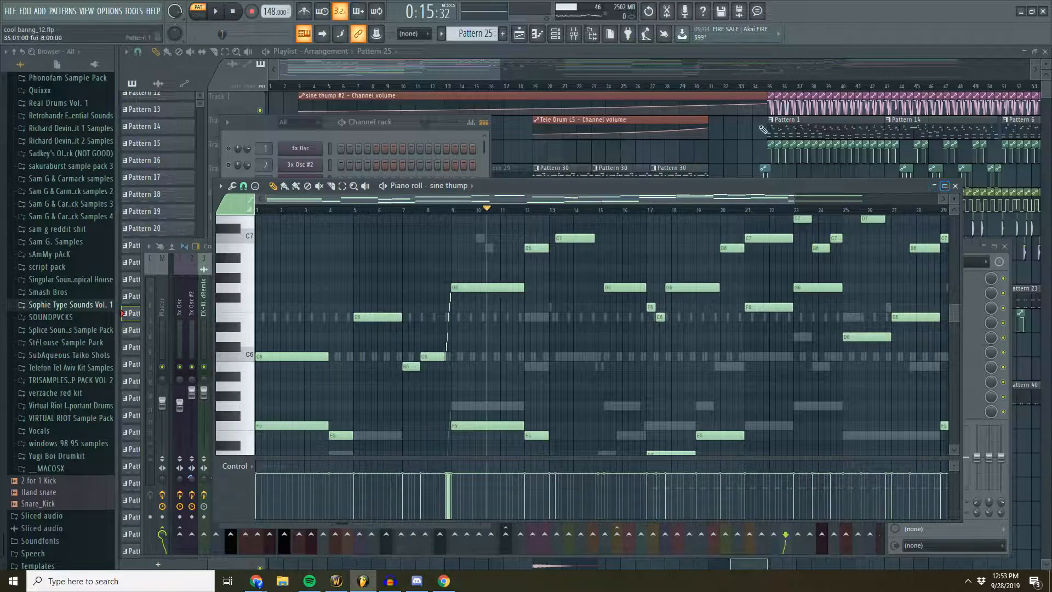
- Return to the channel rack and reopen the sine thump piano roll to review its low and high notes
click(426, 72)
click(556, 35)
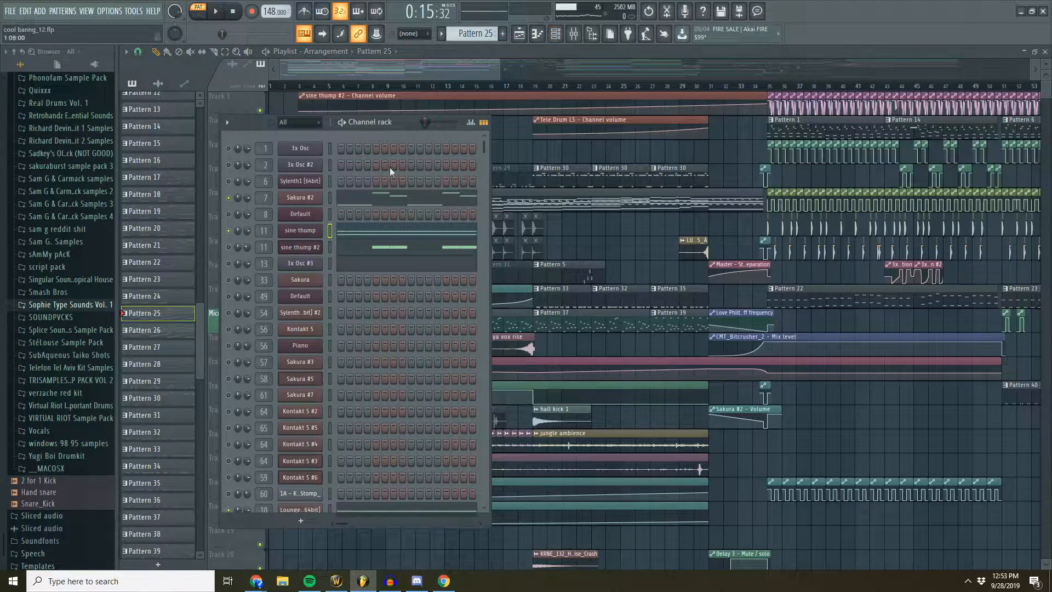
click(401, 74)
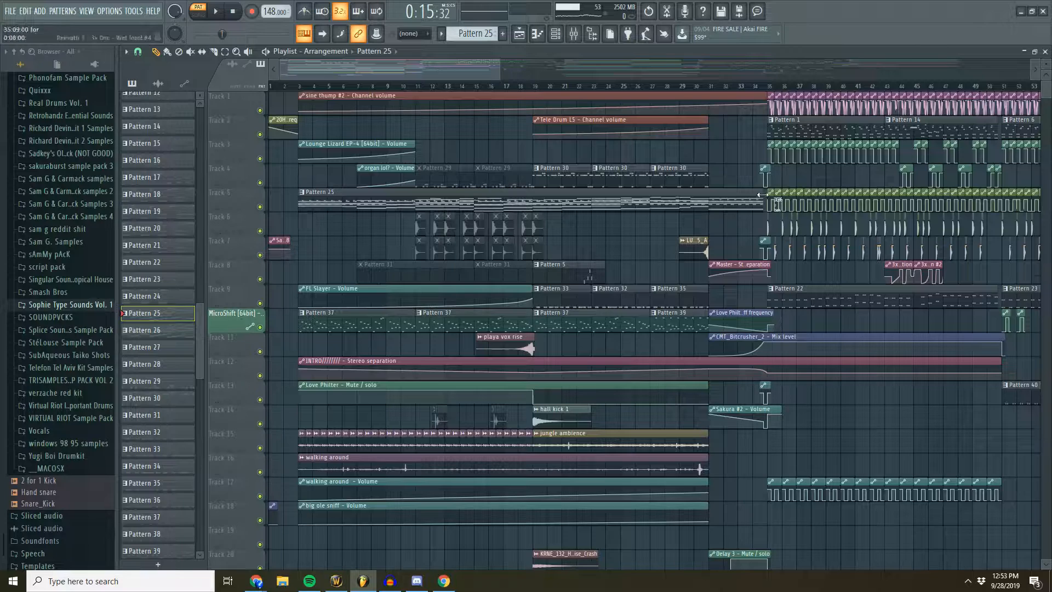
click(555, 35)
right_click(306, 230)
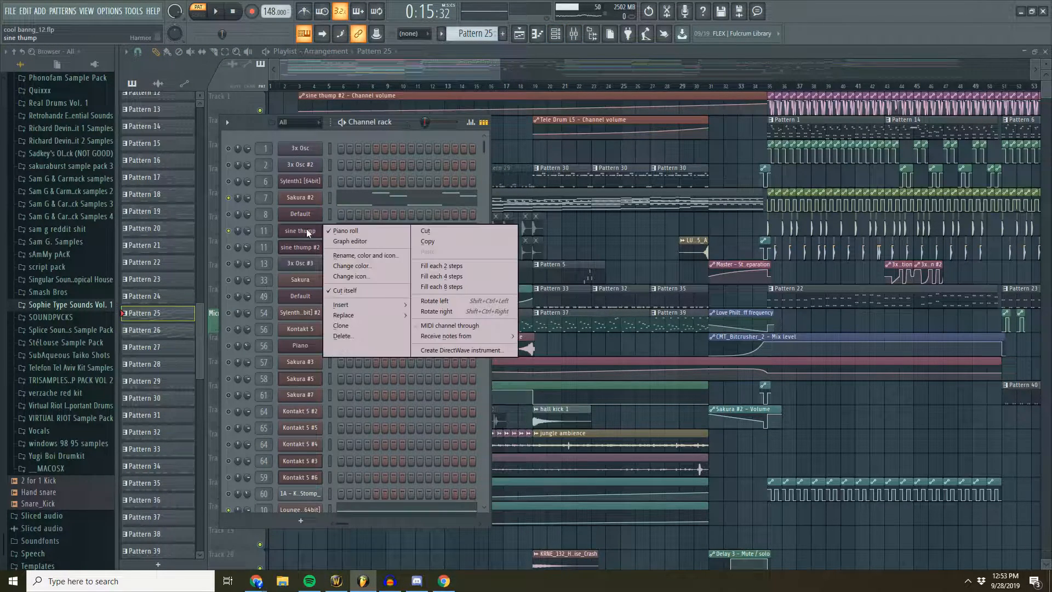
click(361, 228)
scroll(461, 263, down, 5)
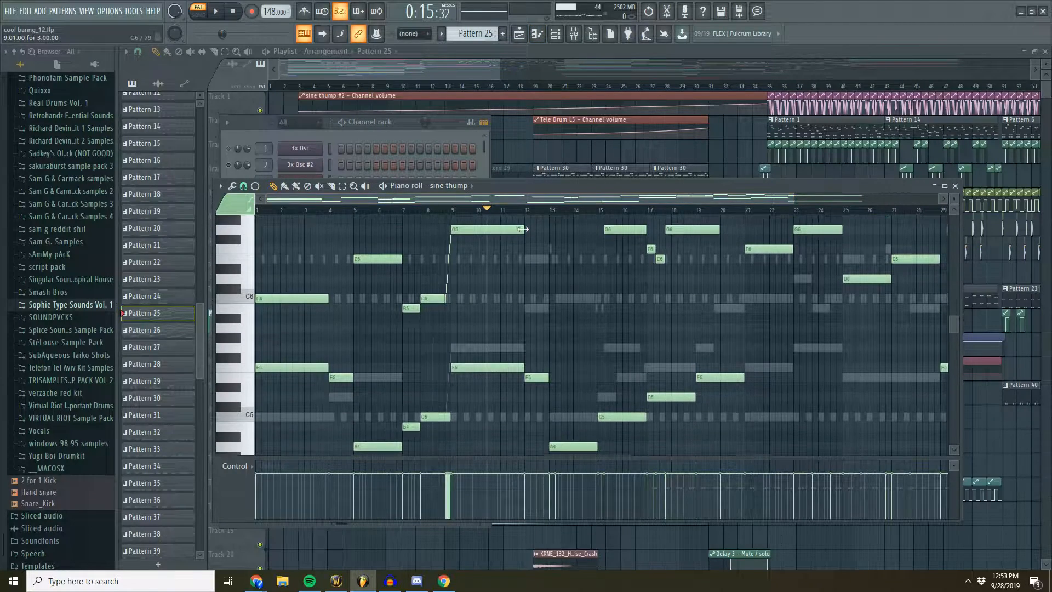
scroll(461, 263, up, 5)
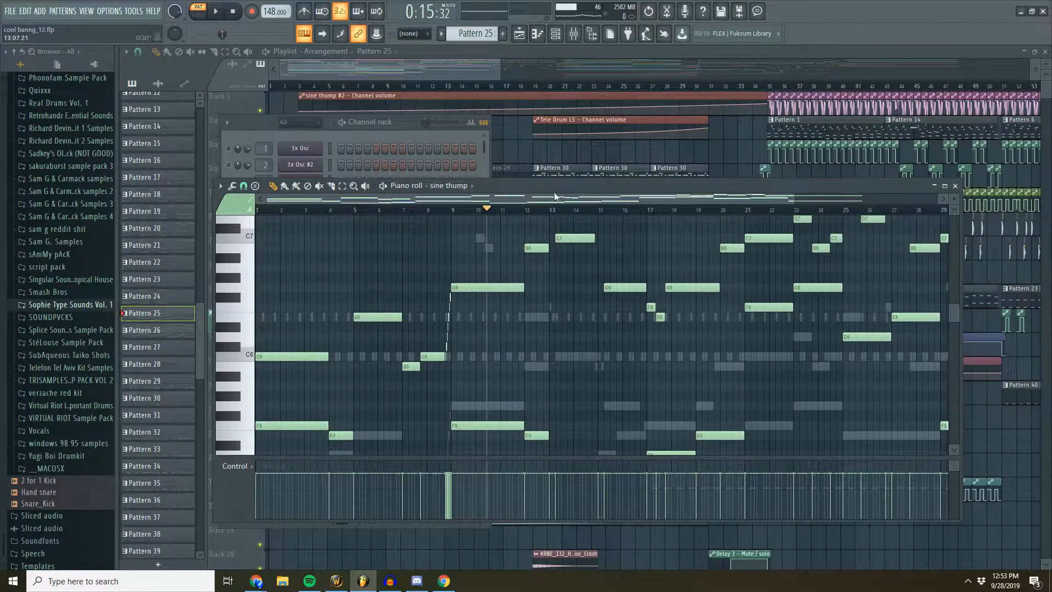
- Play Pattern 25 with the sine thump layer active, then stop playback
click(415, 123)
click(216, 12)
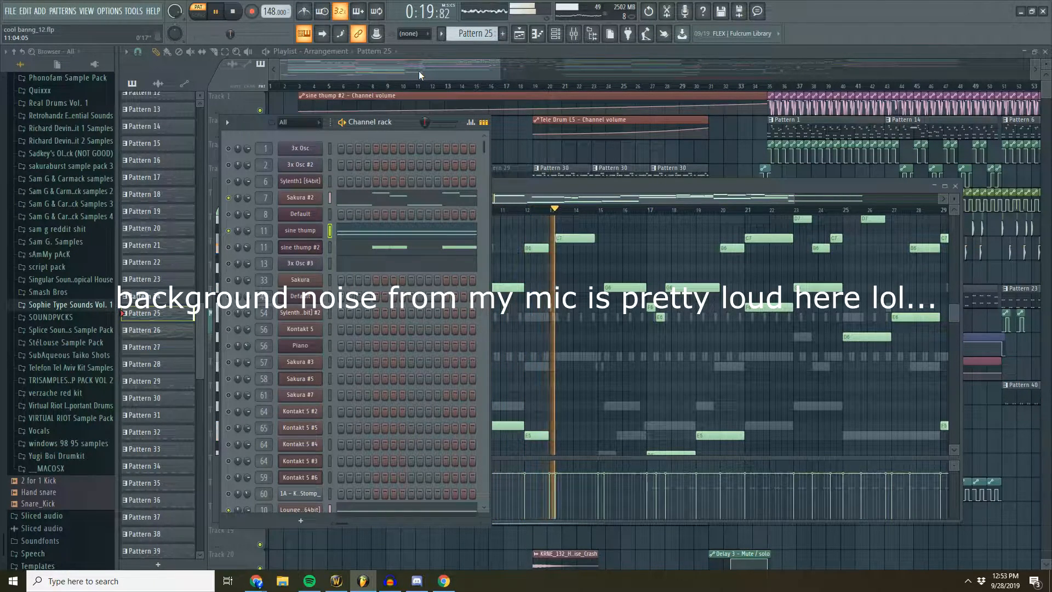
click(235, 12)
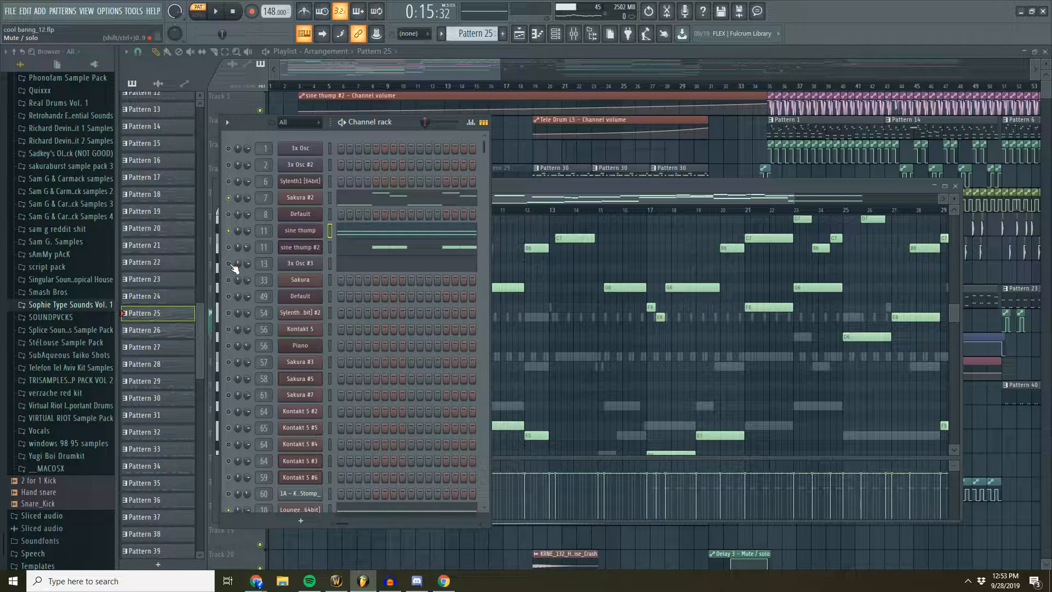
- Play the song from several points in the intro, bring up the channel rack, and stop playback
click(496, 86)
click(304, 85)
key(space)
click(388, 86)
click(464, 86)
click(555, 33)
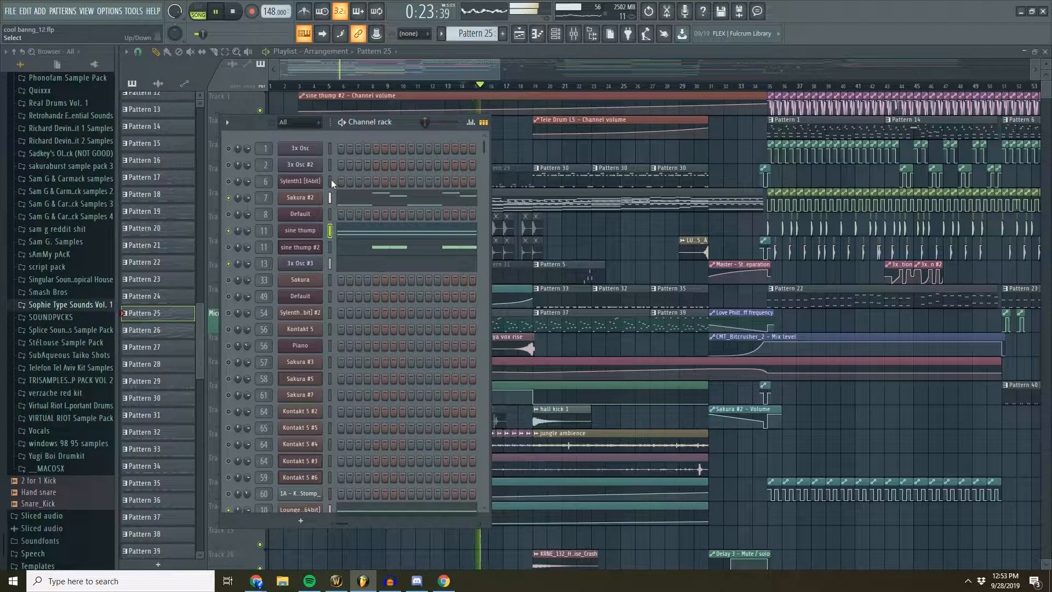
key(space)
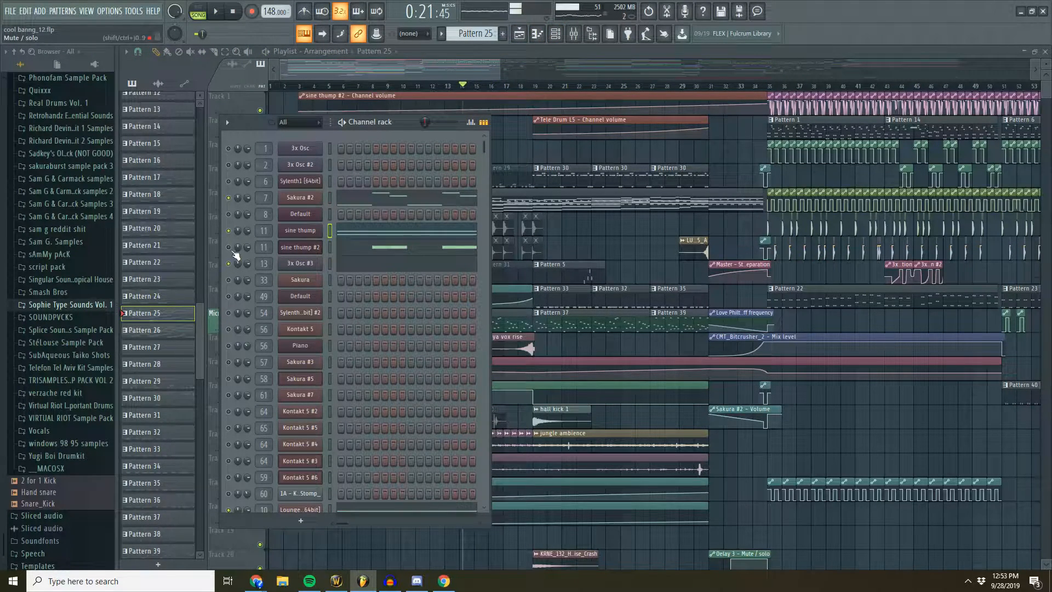
- Open the sine thump #2 piano roll and zoom in on its opening bars
right_click(292, 250)
click(341, 251)
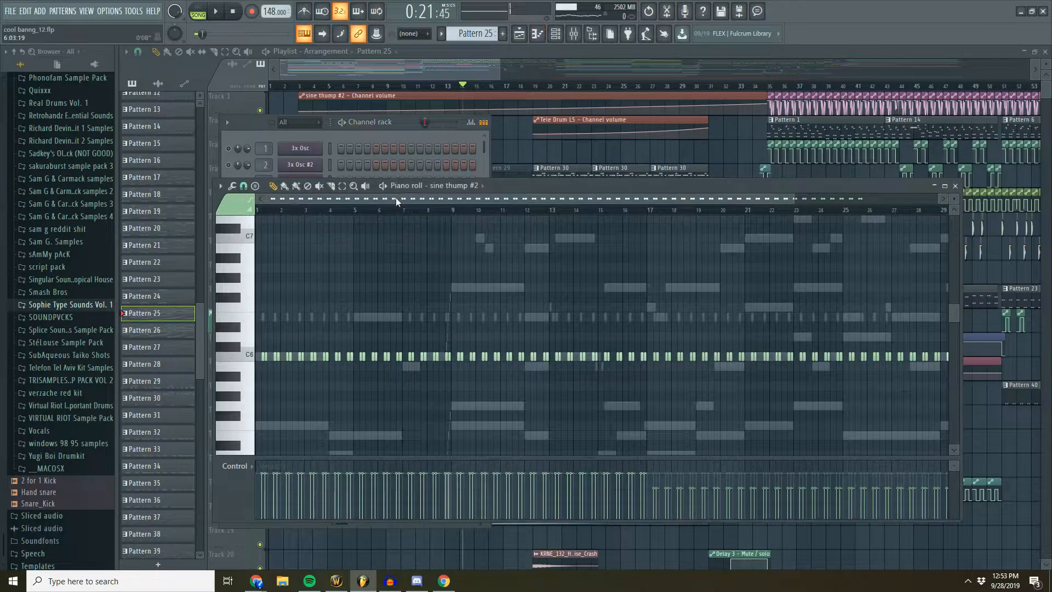
scroll(356, 201, up, 5)
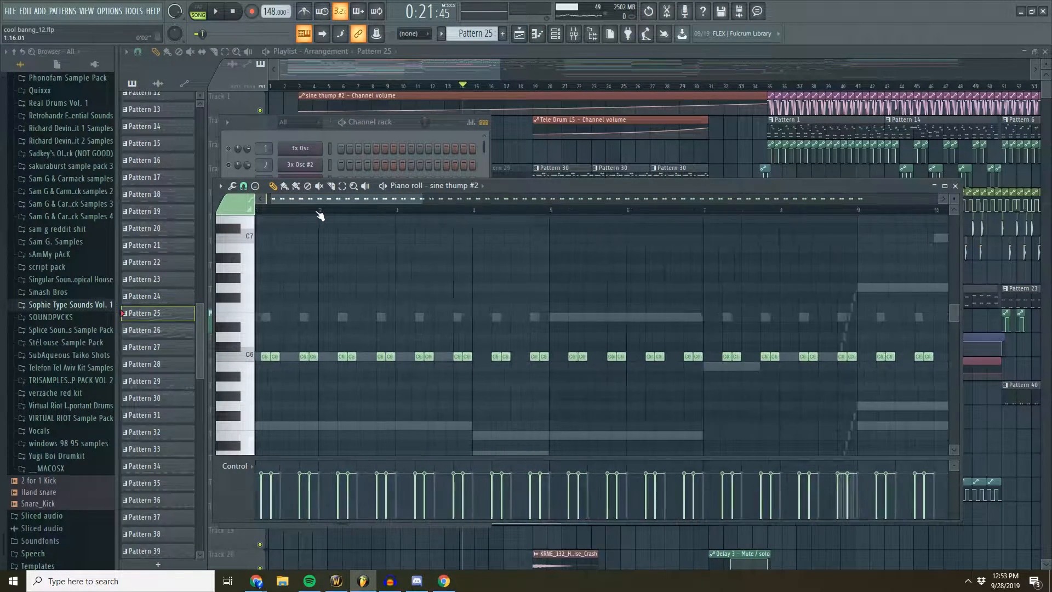
scroll(335, 208, up, 2)
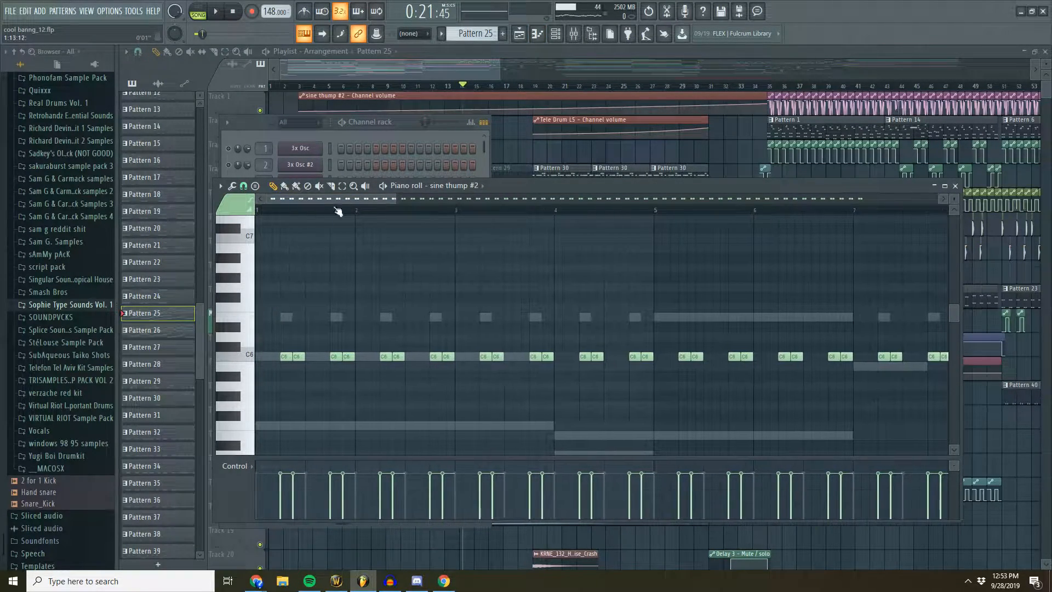
- Play Pattern 25 in pattern mode with the sine thump #2 channel soloed, then stop playback
click(206, 10)
click(214, 11)
click(351, 151)
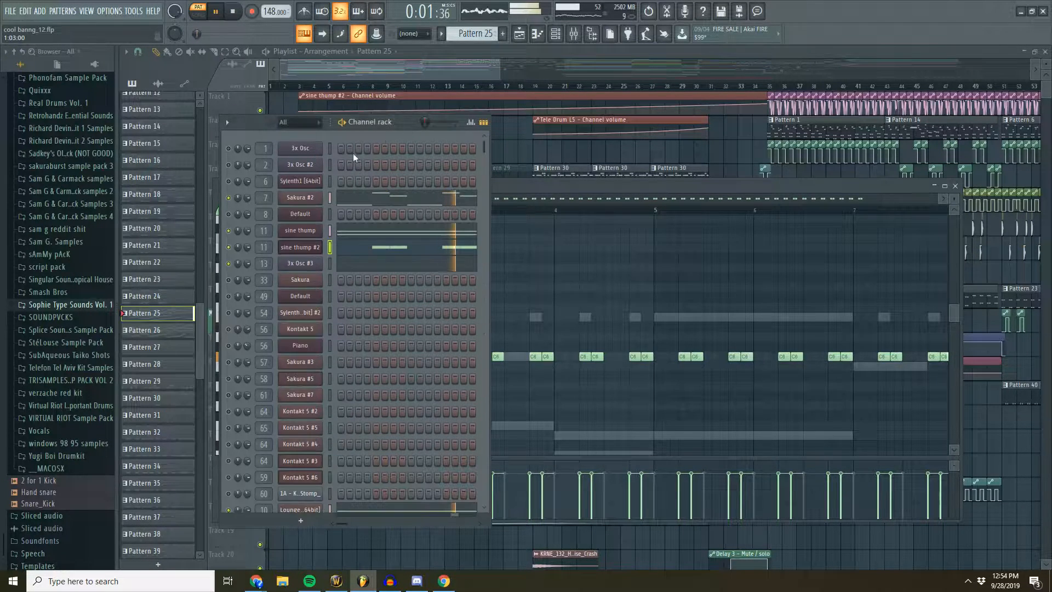
right_click(230, 247)
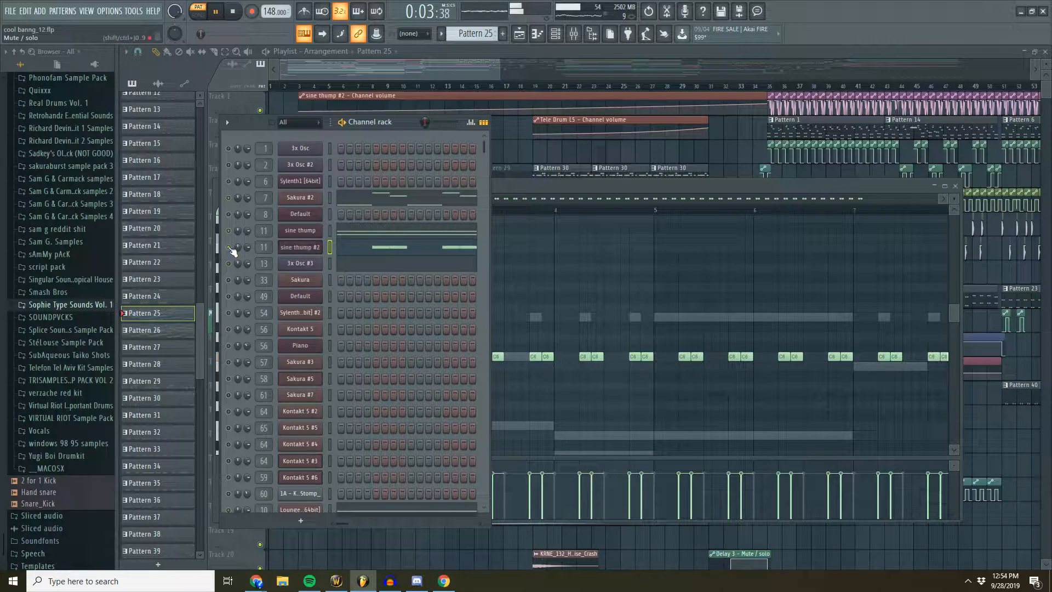
right_click(229, 247)
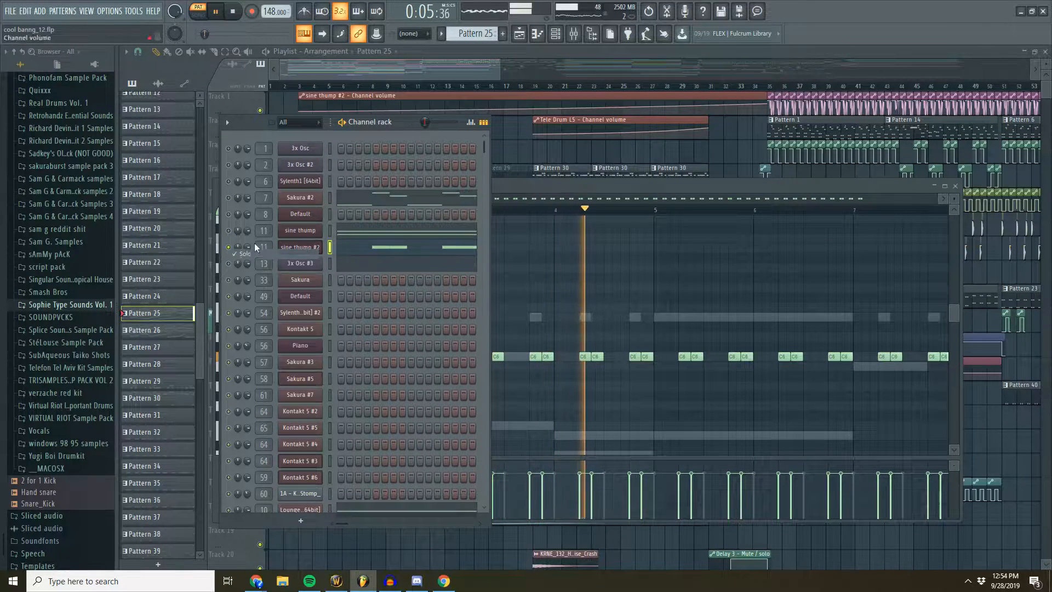
click(234, 16)
- Unmute the two Pattern 29 clips on Track 4 and the muted audio clips on Tracks 6, 7 and 14
click(359, 65)
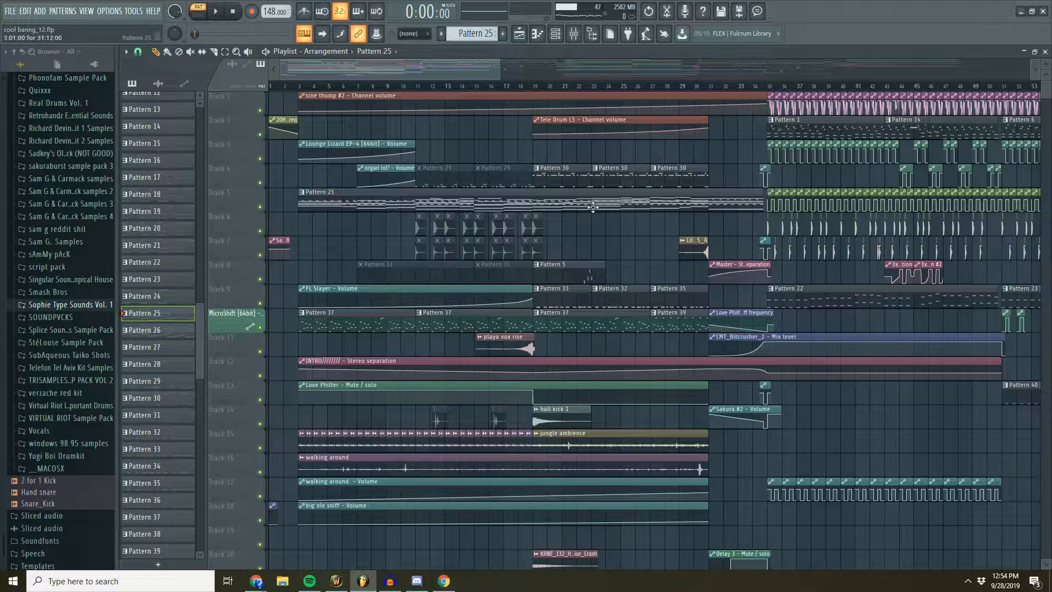
click(190, 52)
scroll(423, 87, up, 4)
drag(457, 181, 530, 180)
mouse_move(424, 219)
mouse_down()
mouse_move(642, 225)
mouse_move(484, 252)
mouse_move(419, 250)
mouse_up()
click(415, 241)
drag(450, 415, 564, 414)
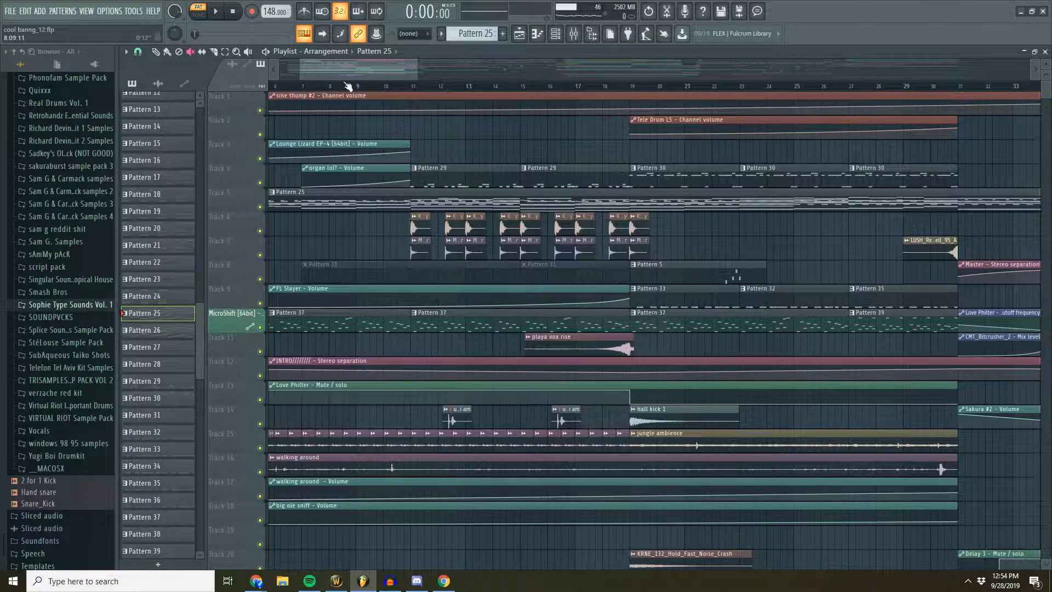
- Switch back to the Draw tool and play the song from about bar 9
click(156, 52)
click(362, 86)
click(217, 12)
drag(382, 67, 373, 68)
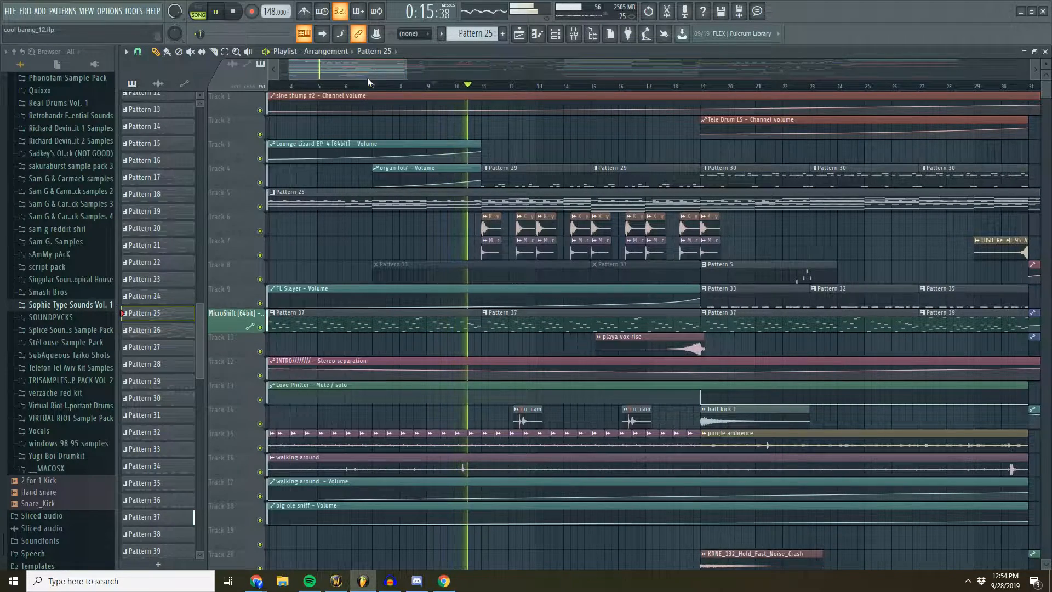
- Unmute the two Pattern 31 clips on Track 8 while the song keeps playing
scroll(370, 82, down, 2)
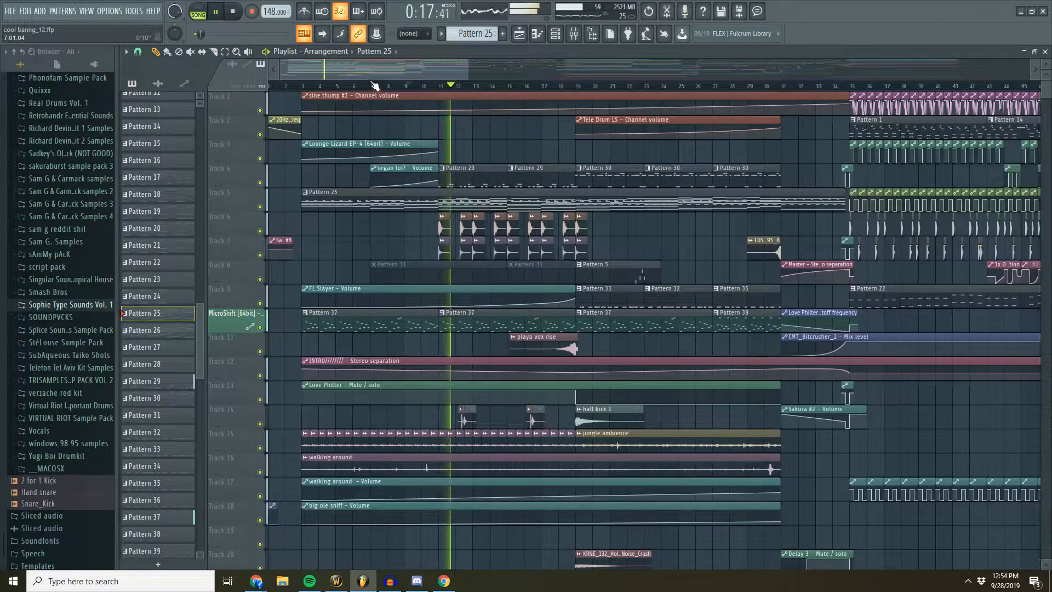
click(190, 52)
click(449, 275)
click(518, 276)
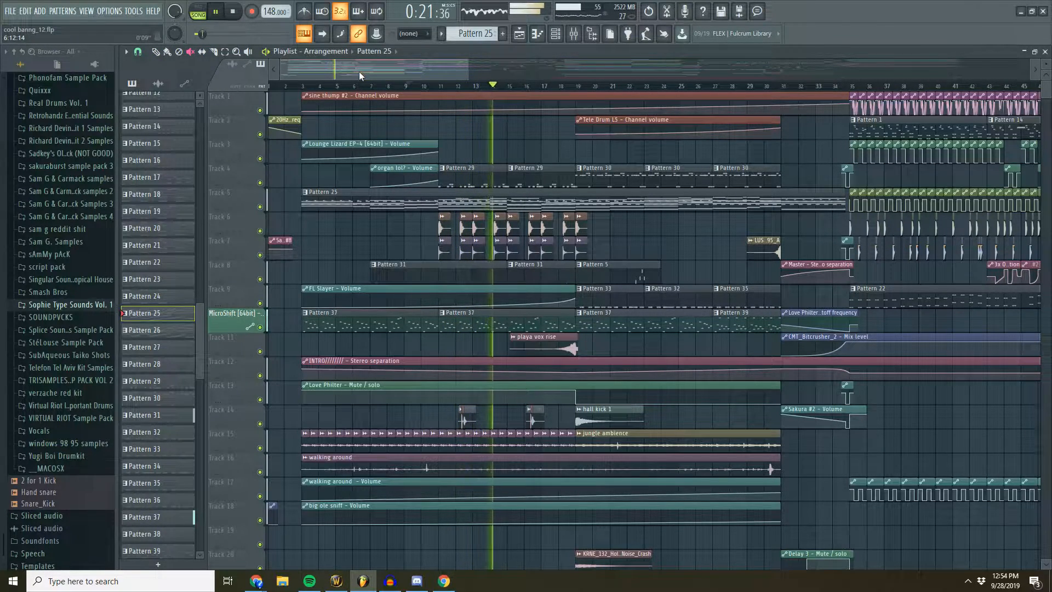
drag(359, 71, 347, 71)
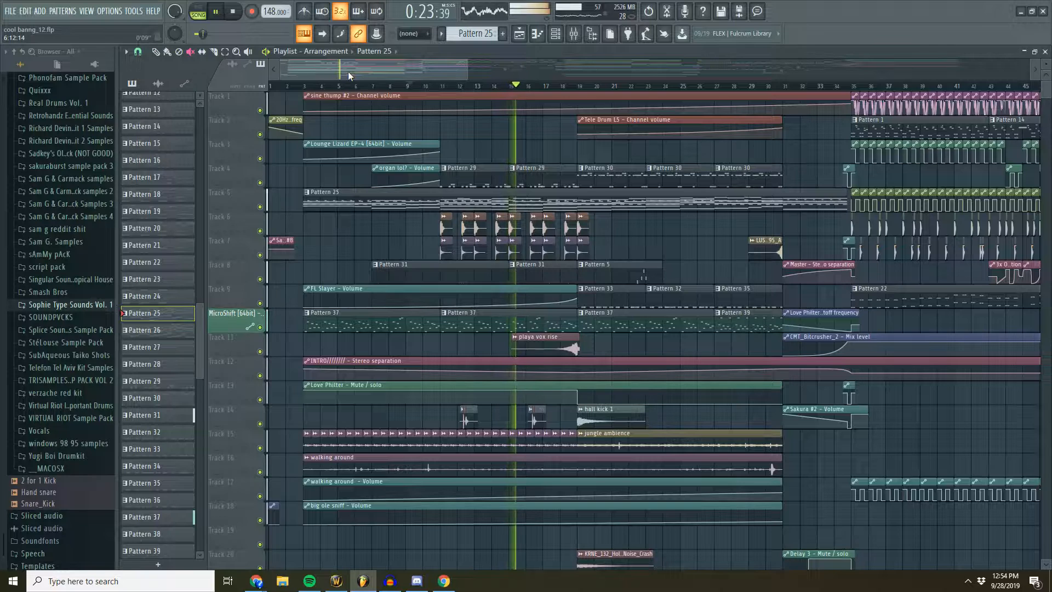
- Stop playback and mute the Pattern 29 and Pattern 31 clips plus the early audio clips on Tracks 6, 7 and 14
key(space)
drag(462, 178, 514, 179)
mouse_move(447, 224)
mouse_down()
mouse_move(611, 236)
mouse_move(409, 250)
mouse_move(426, 276)
mouse_move(520, 275)
mouse_up()
click(466, 420)
click(534, 420)
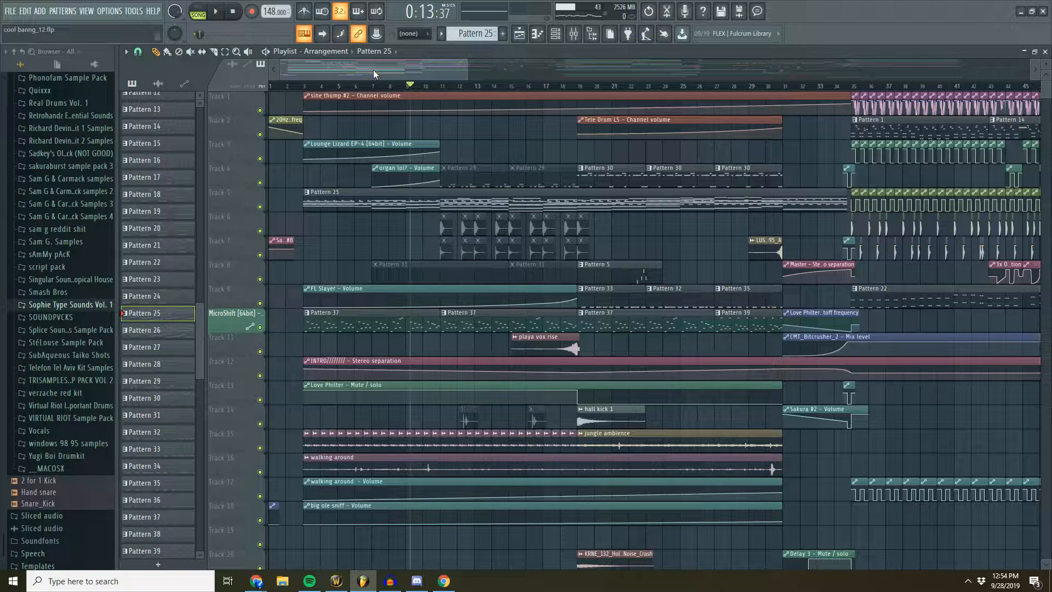
- Play the song from about bar 18 through the section where Pattern 30 enters, then stop playback
drag(437, 63, 474, 70)
click(477, 85)
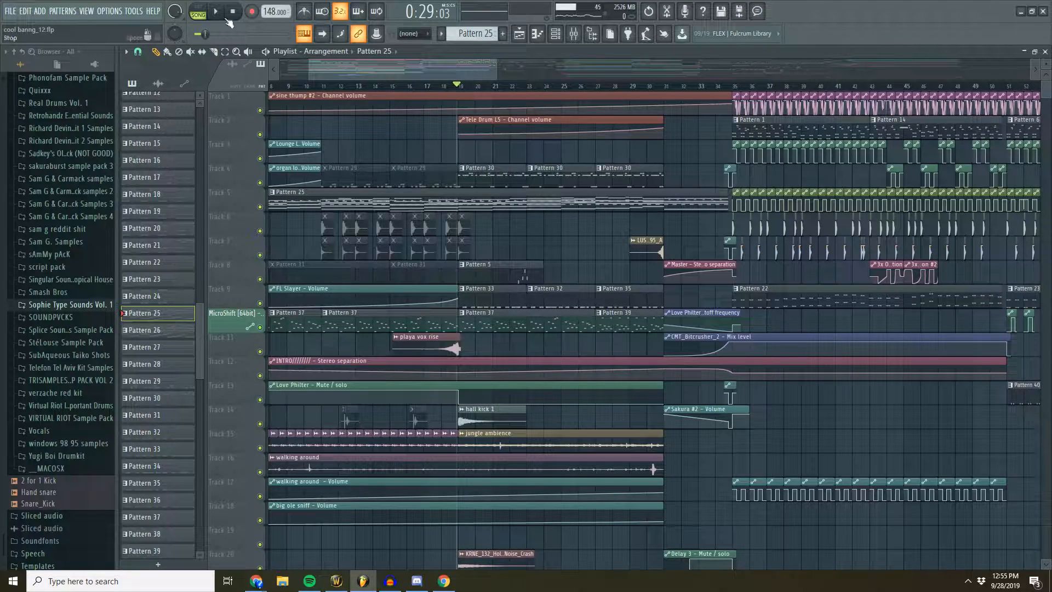
click(444, 85)
click(557, 34)
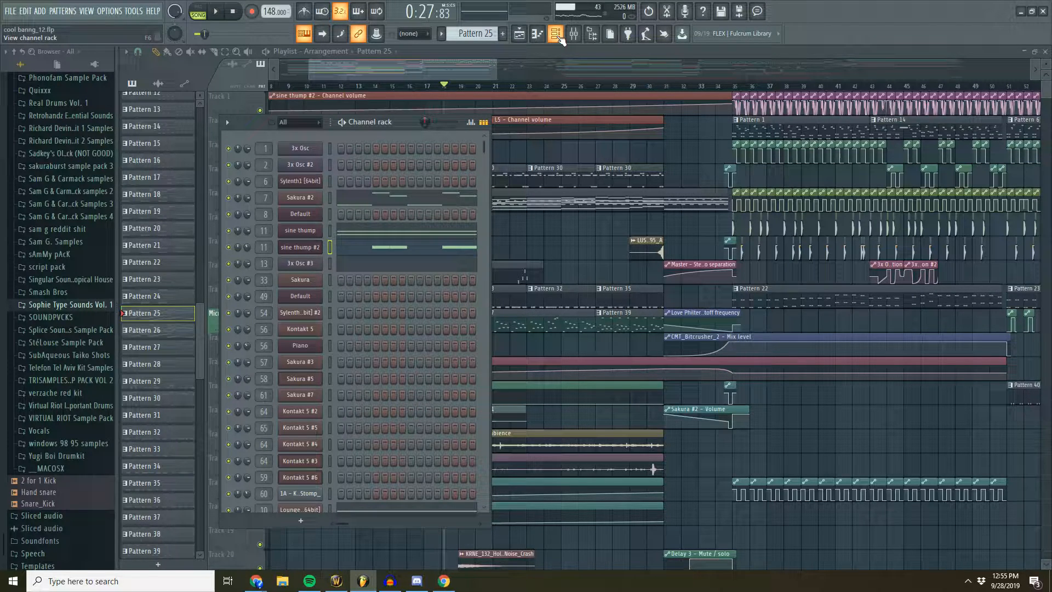
click(217, 12)
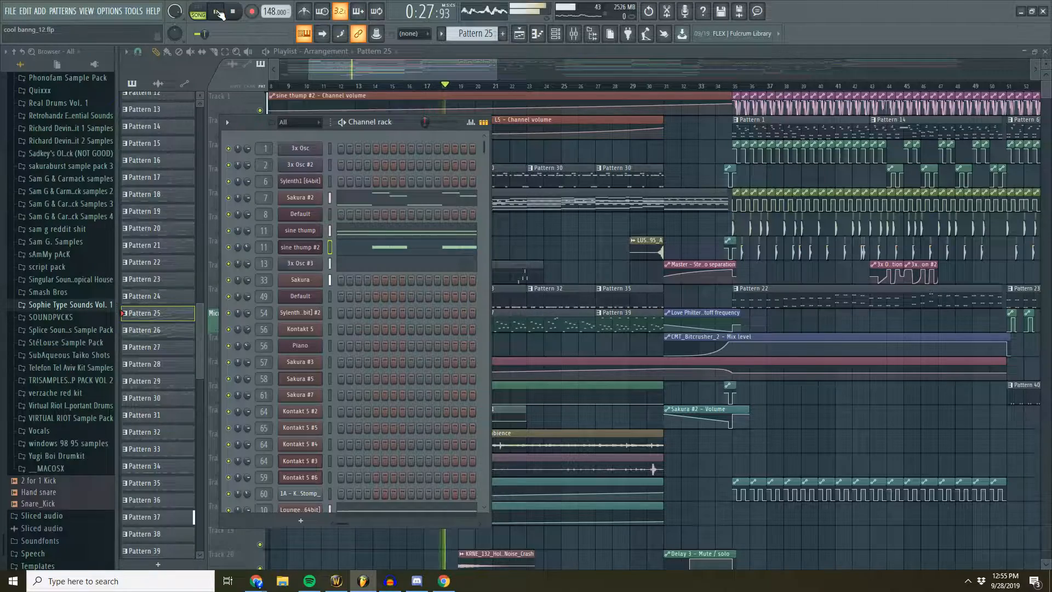
drag(463, 66, 481, 68)
scroll(421, 91, up, 5)
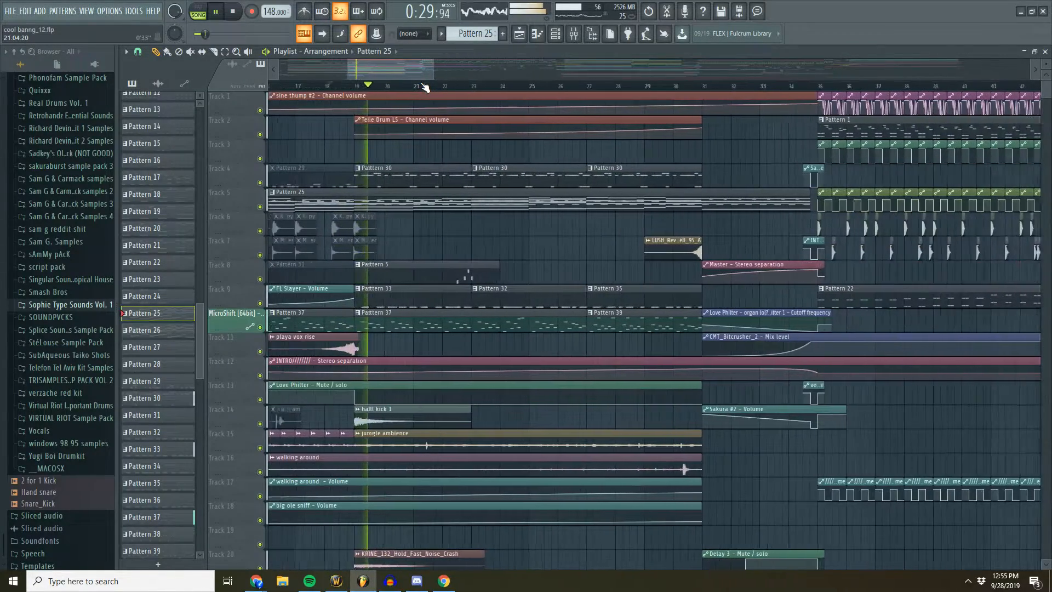
drag(394, 71, 390, 71)
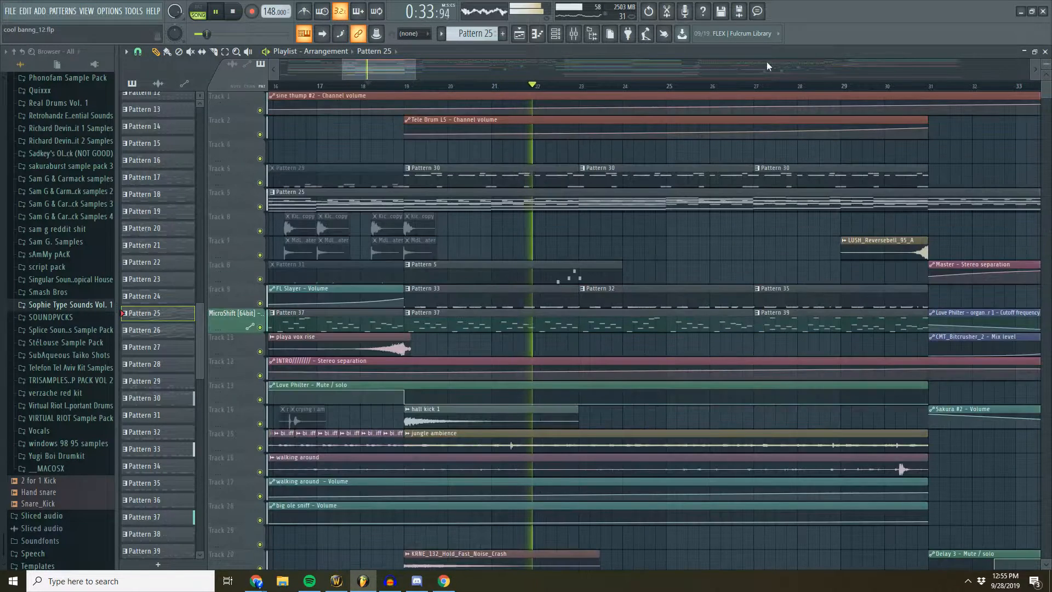
drag(389, 67, 391, 67)
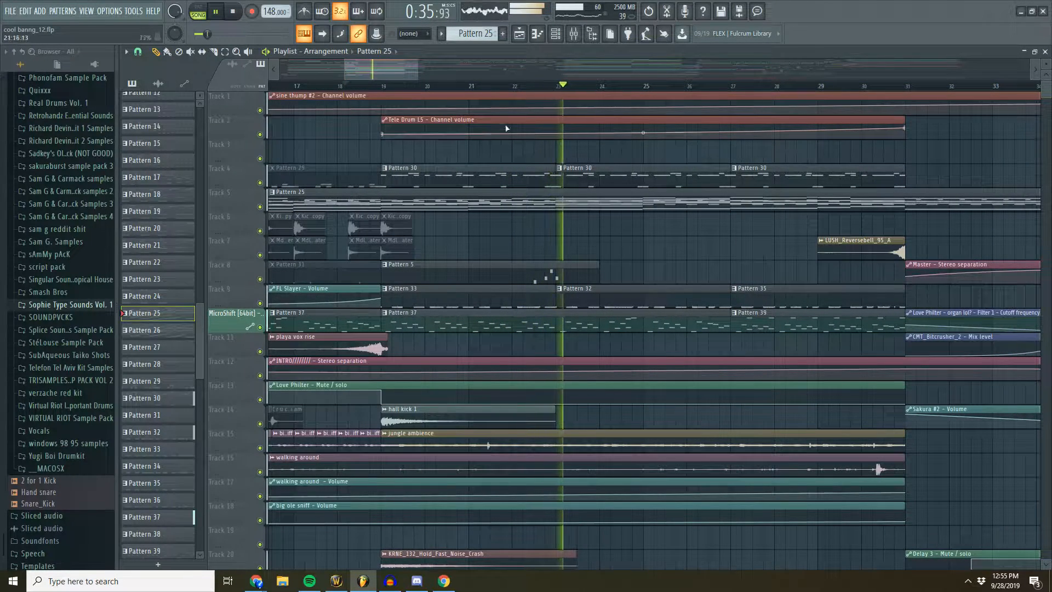
key(space)
- Route the Default channel used in Pattern 5 to mixer track 52
click(573, 34)
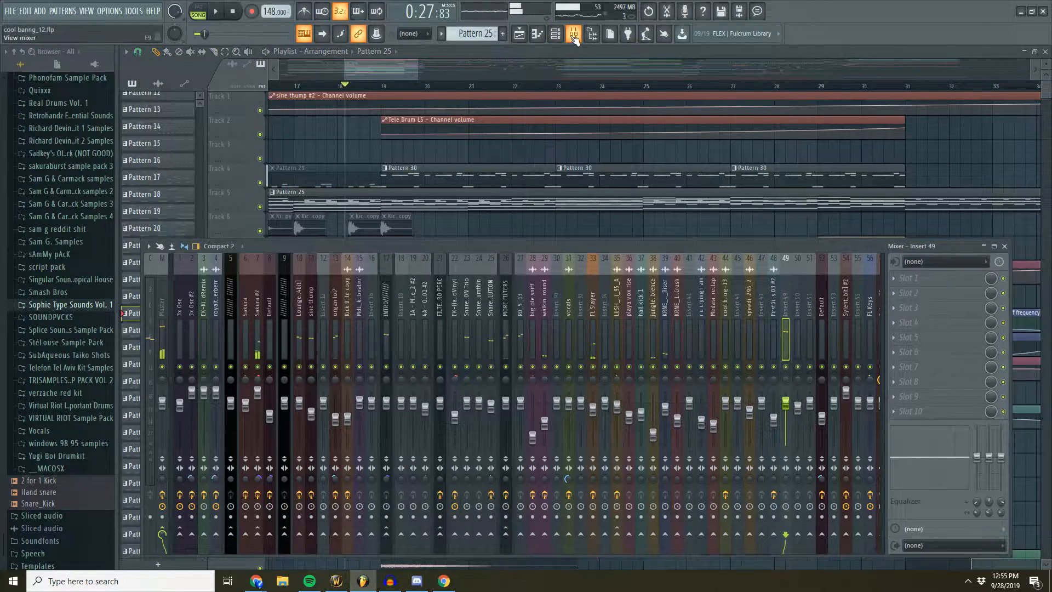
click(574, 36)
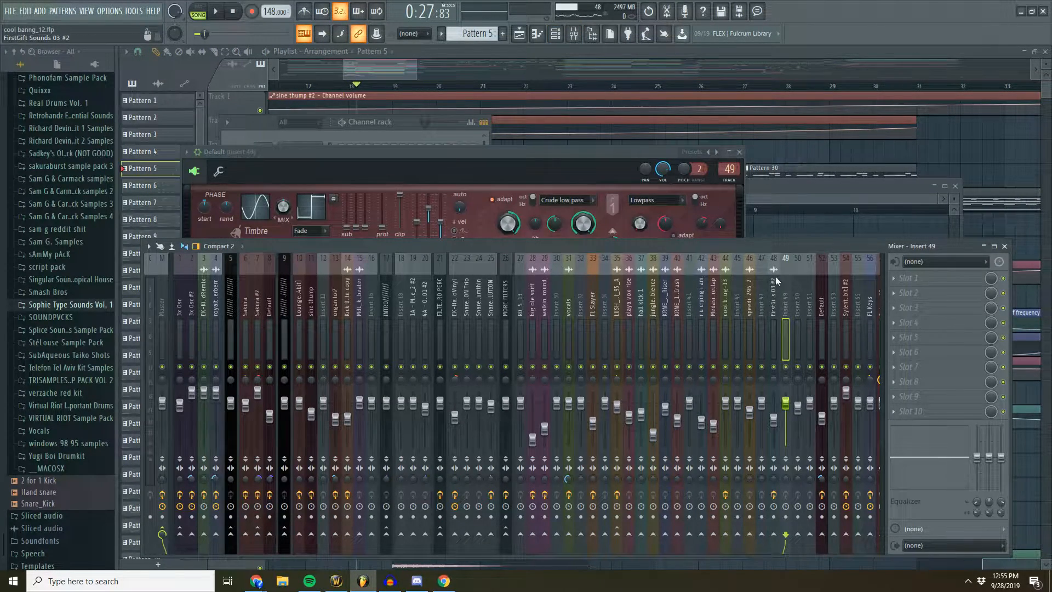
click(407, 126)
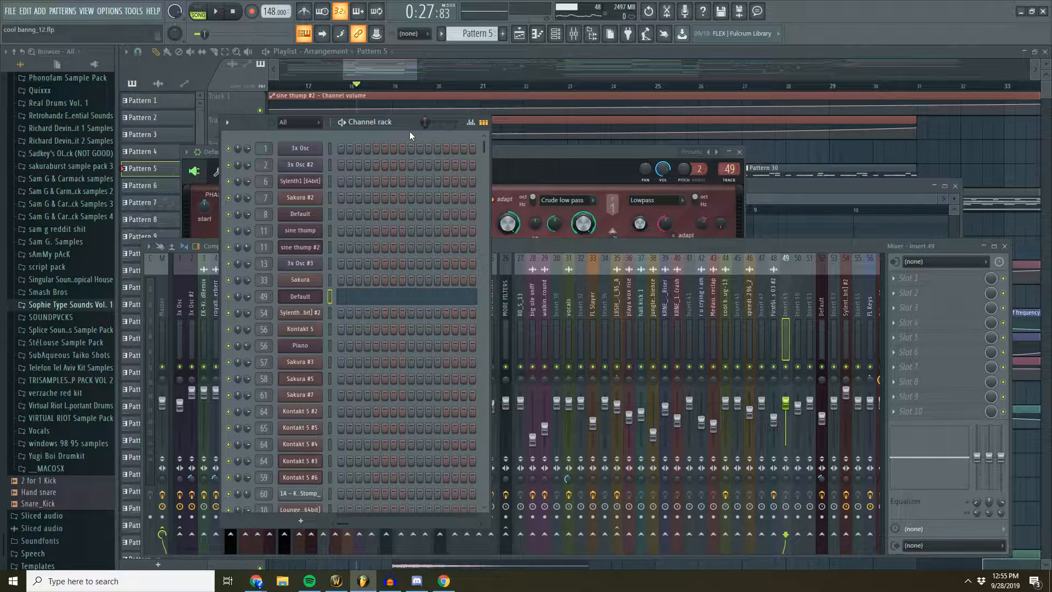
drag(263, 296, 272, 275)
- Play the arrangement in song mode from about bar 22, then stop playback
click(201, 16)
drag(385, 68, 388, 68)
click(510, 85)
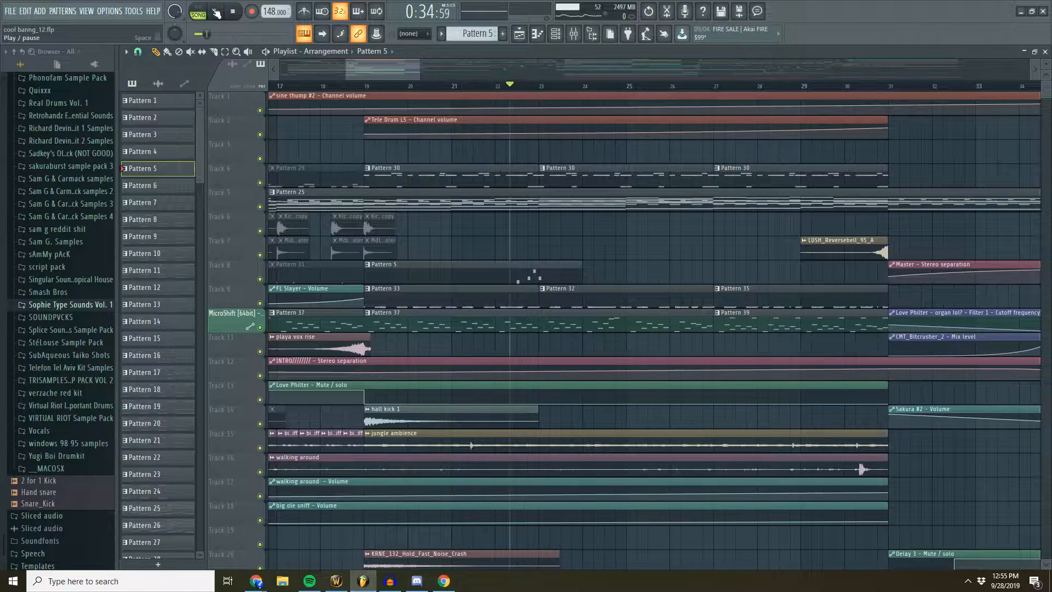
click(216, 12)
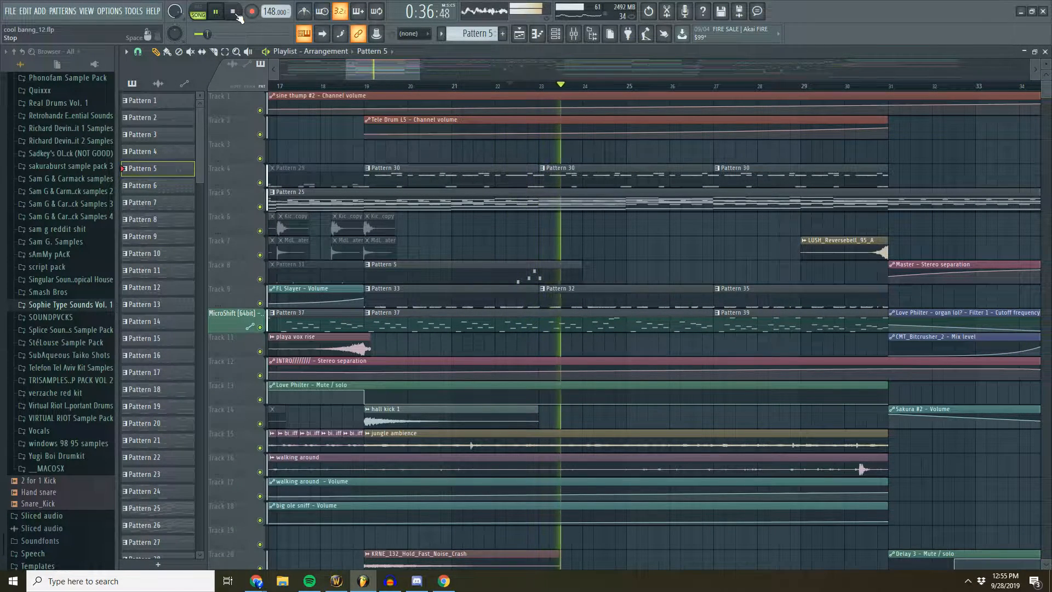
click(235, 13)
- View the Default track's effects in the mixer and replay the song from about bar 22
click(572, 33)
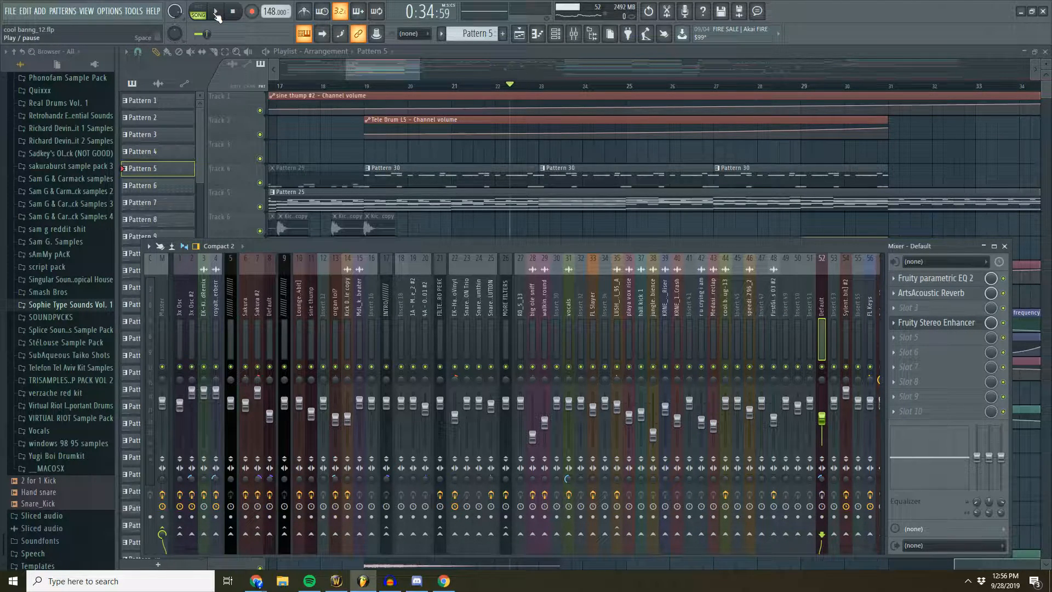
drag(397, 74, 393, 71)
click(539, 86)
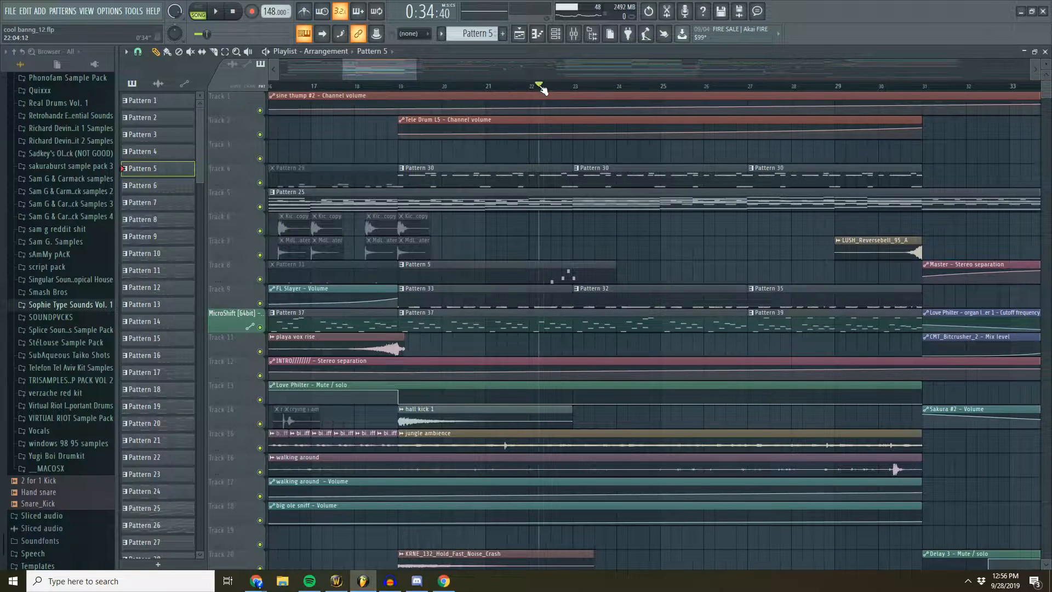
click(218, 12)
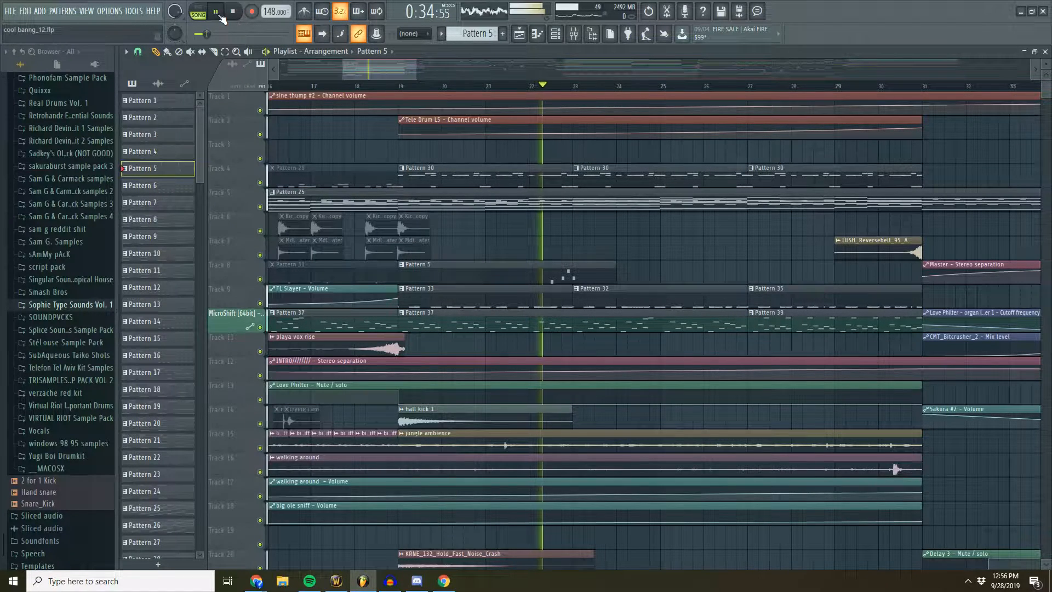
- Play Pattern 5 in pattern mode with its Default channel piano roll open, then stop playback
key(l)
double_click(572, 266)
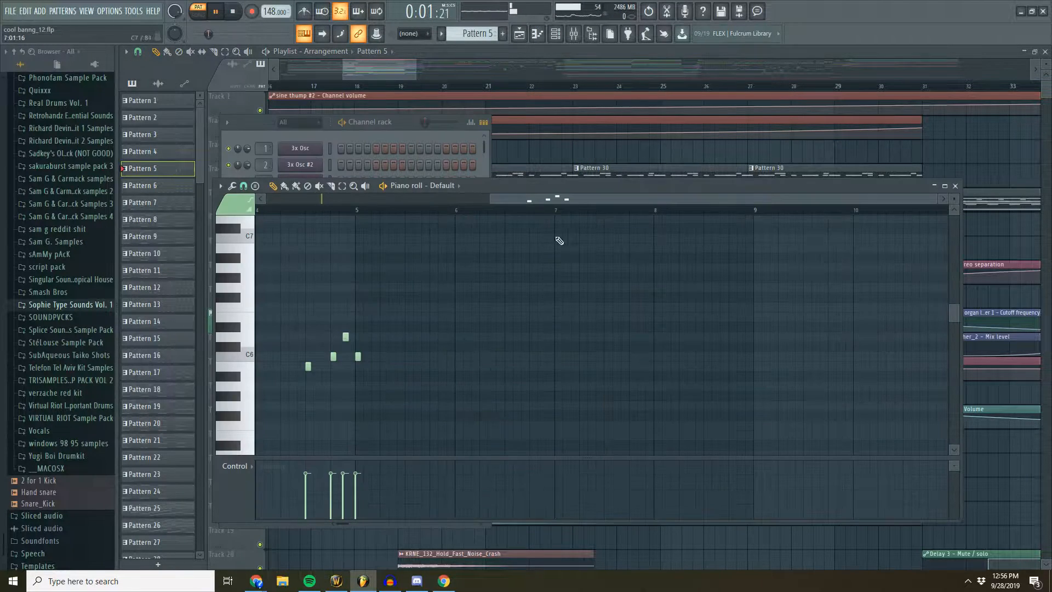
drag(550, 199, 443, 203)
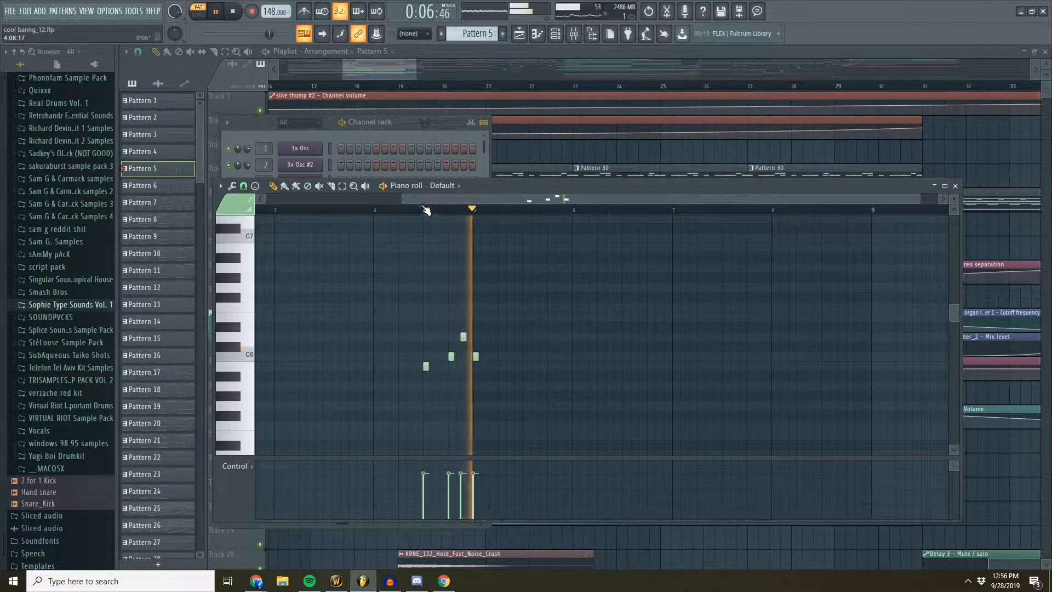
click(234, 12)
- Play Pattern 5 with the mixer open on the Default track, then stop playback
click(572, 33)
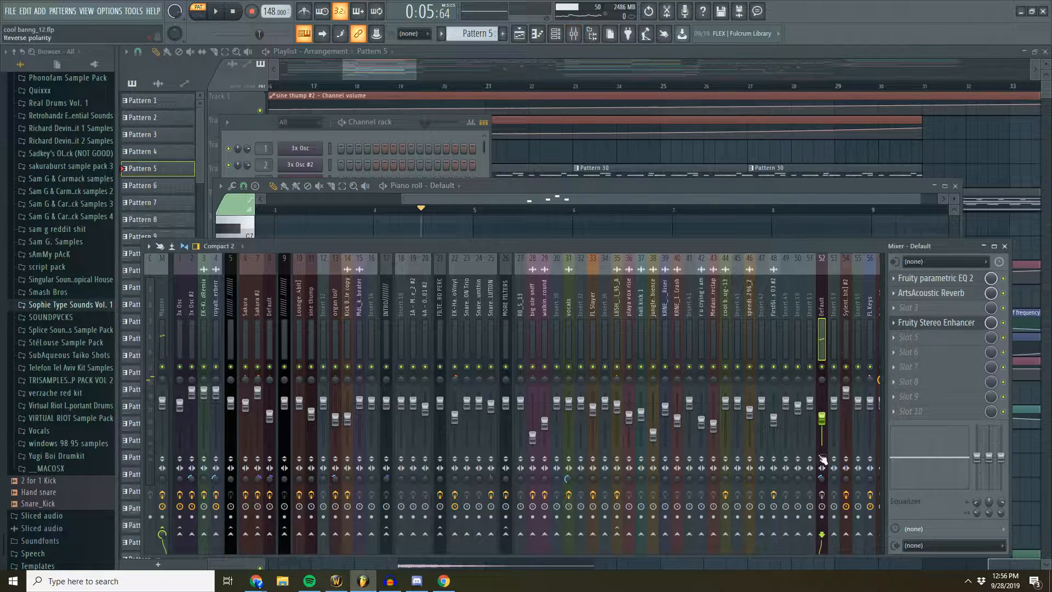
click(215, 12)
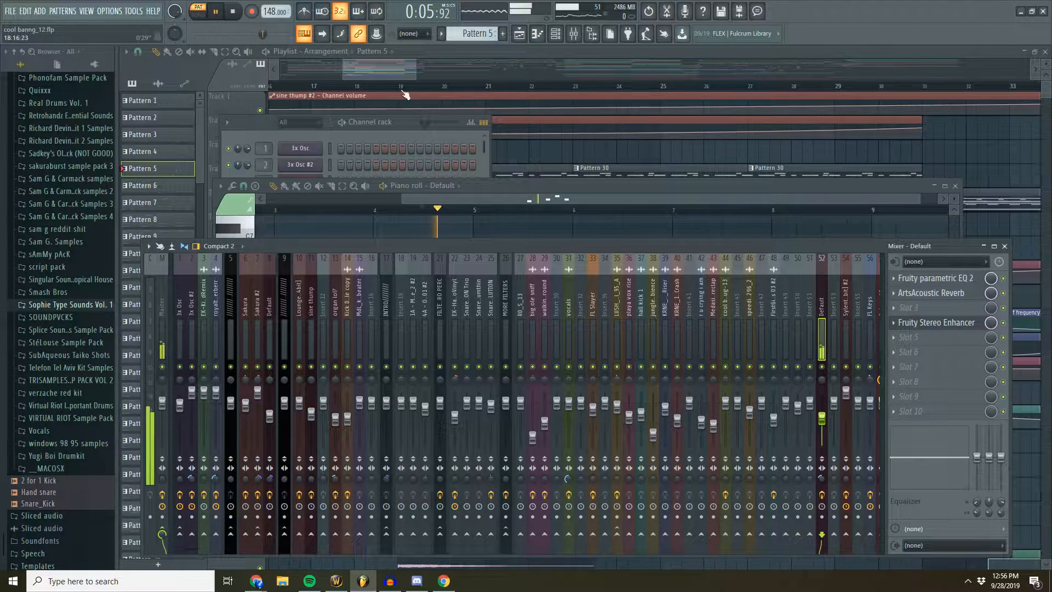
click(235, 12)
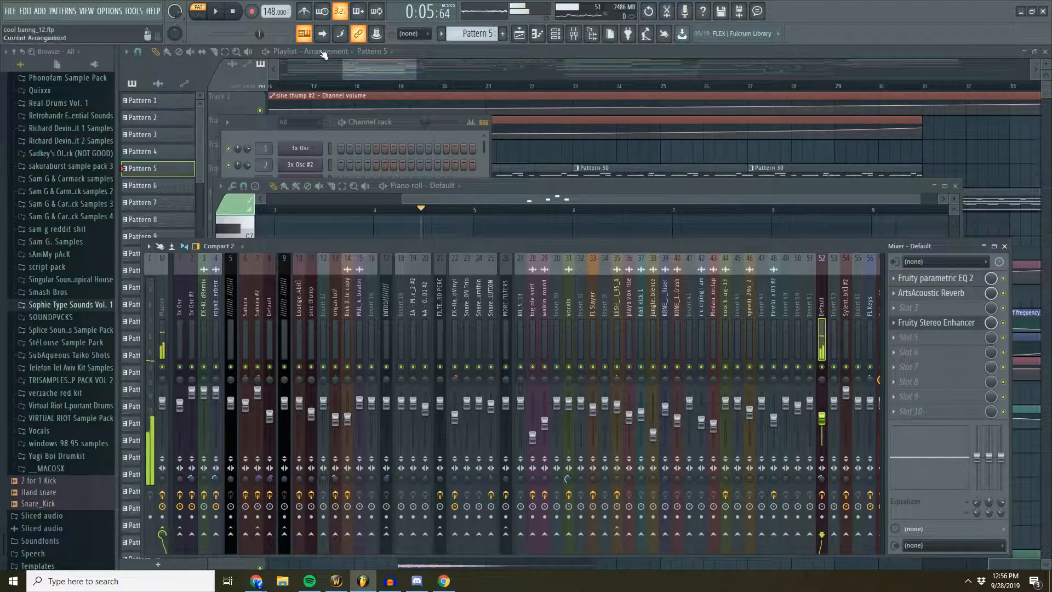
- Open Pattern 30 from Track 4 and look through its percussion samples in the channel rack
click(387, 67)
scroll(454, 91, down, 5)
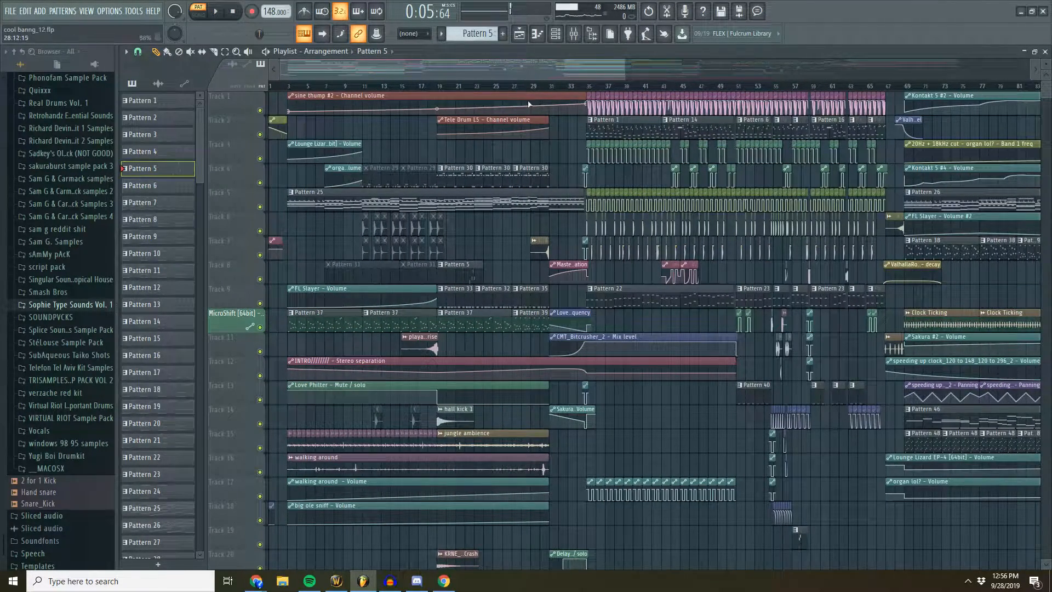
double_click(445, 176)
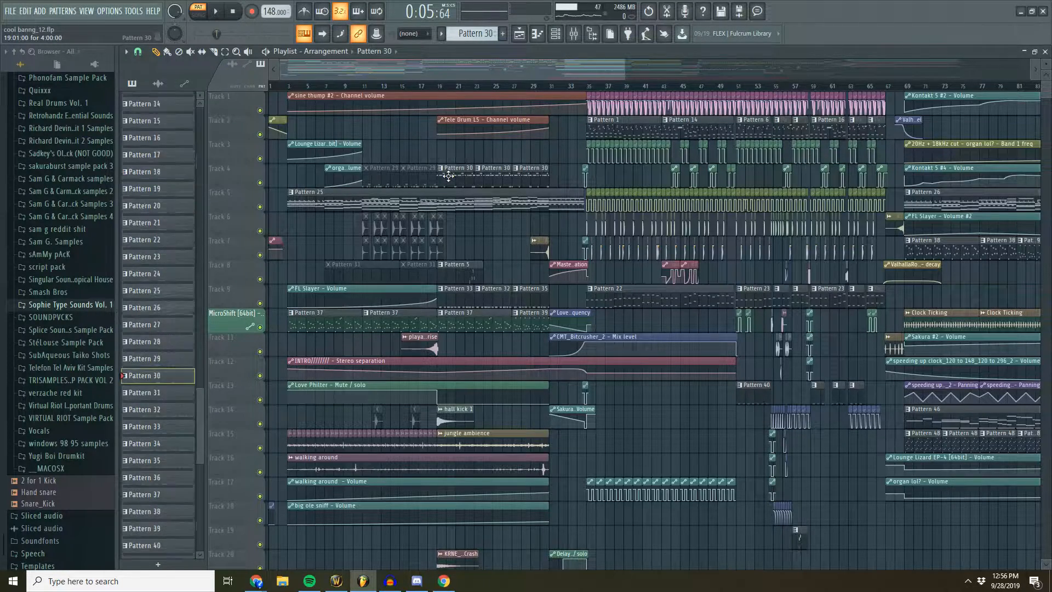
scroll(414, 212, down, 2)
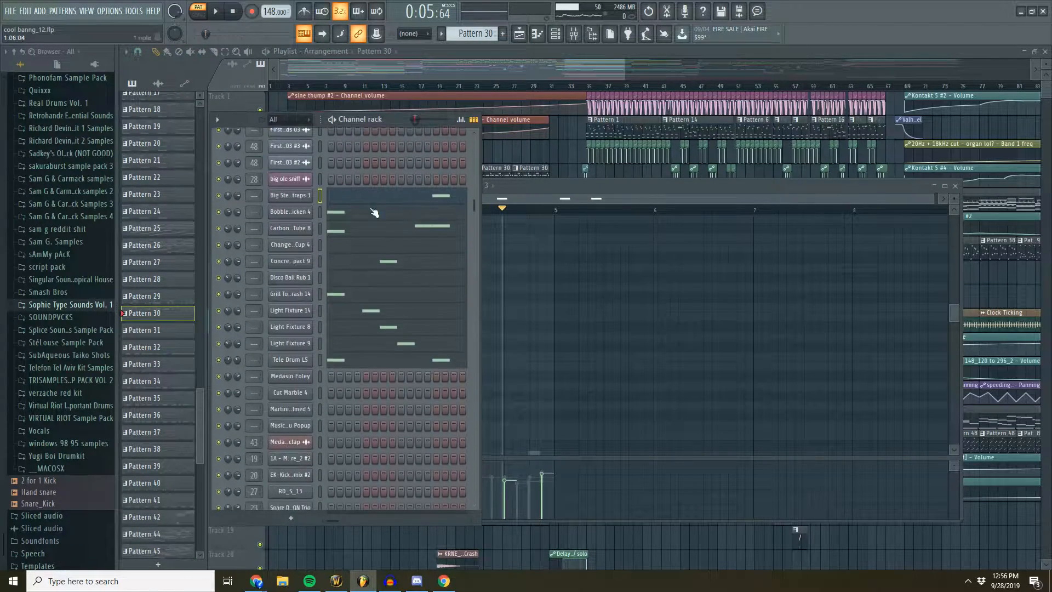
- Open Pattern 33 from Track 9, then return to the playlist
click(467, 75)
double_click(472, 295)
click(479, 79)
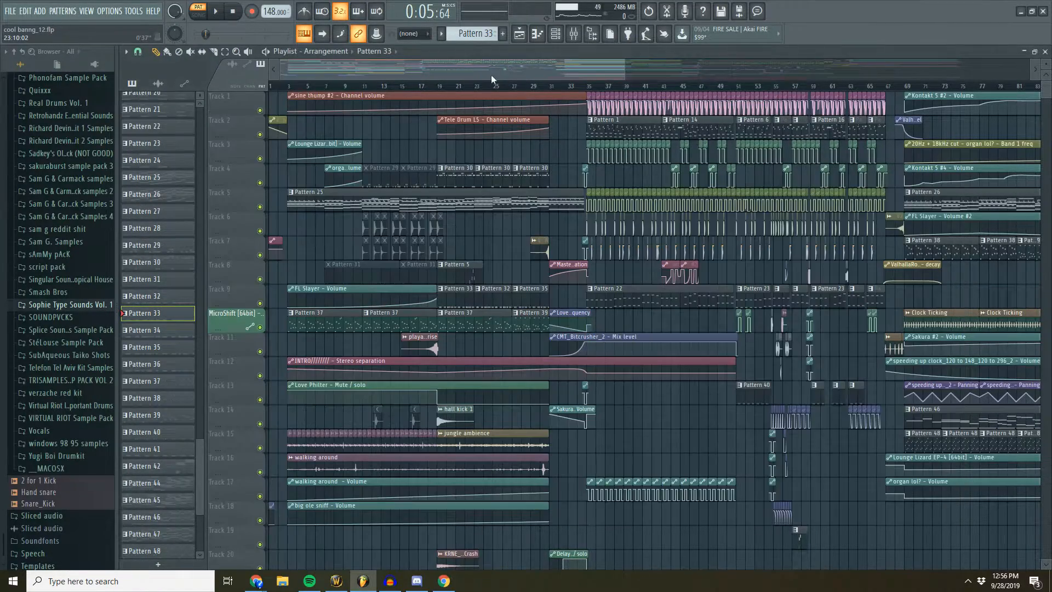
- Open Pattern 37 from the playlist and show its Sakura notes in the piano roll
scroll(517, 91, up, 2)
scroll(515, 94, down, 3)
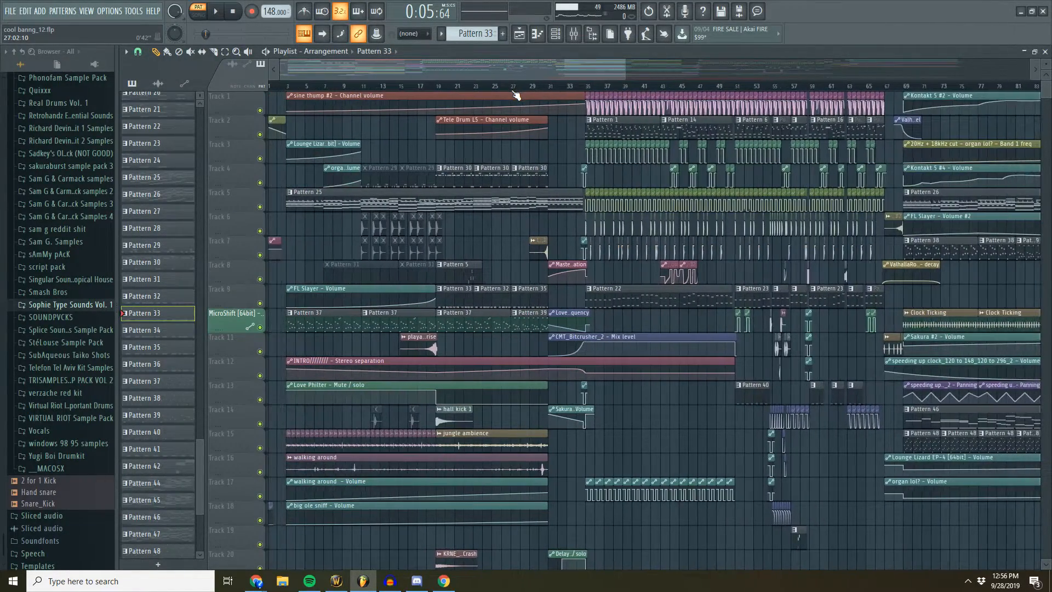
double_click(342, 314)
drag(577, 200, 437, 201)
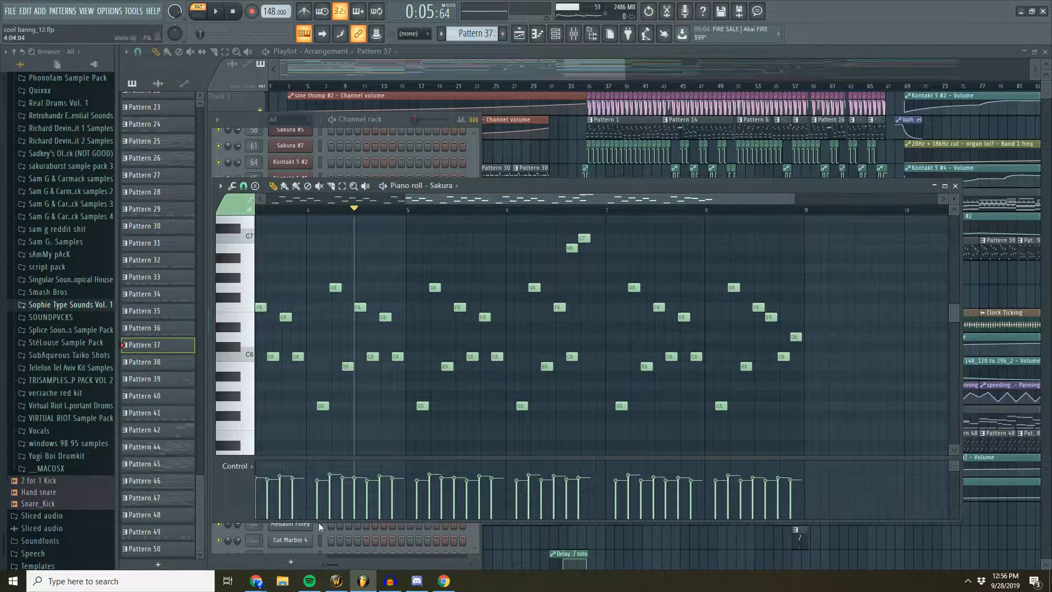
- Switch to Chrome, search Google for "code lyoko intro" in a new tab and play the Code Lyoko Intro Theme Song - HD video
click(455, 543)
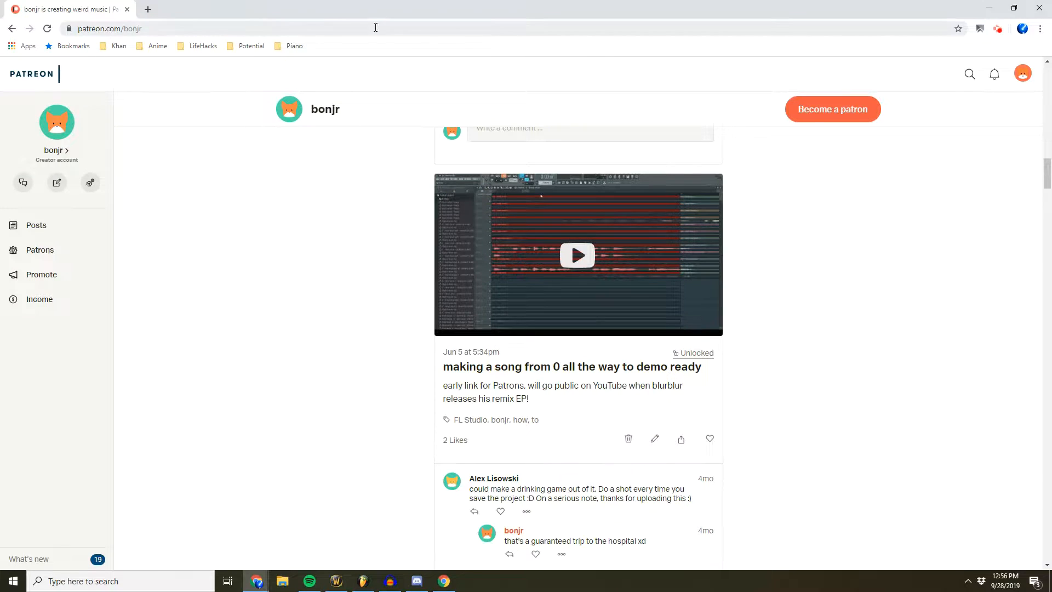
click(149, 9)
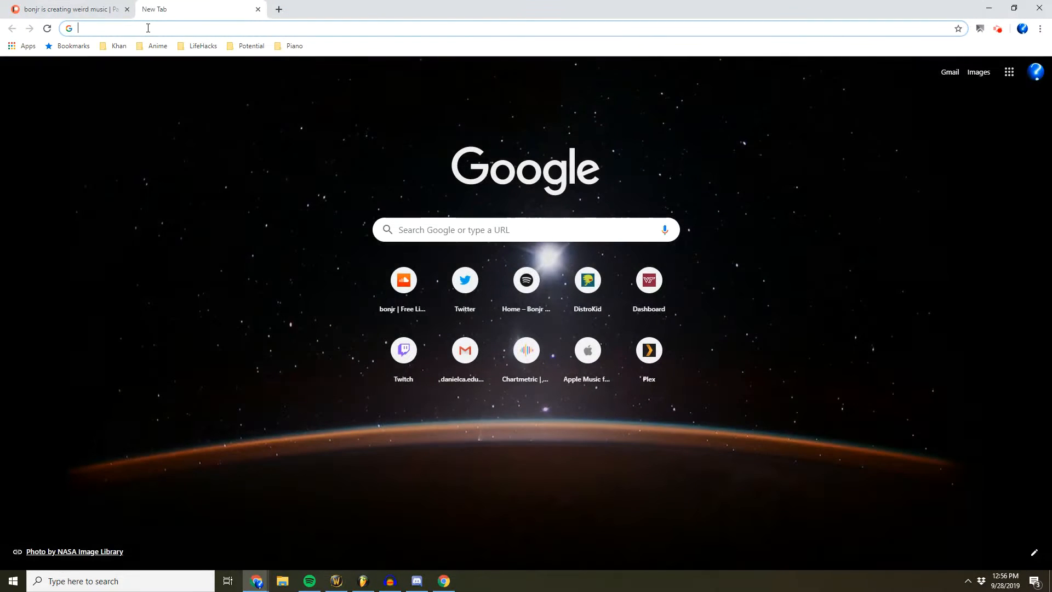
text(code lyoko intro)
key(Return)
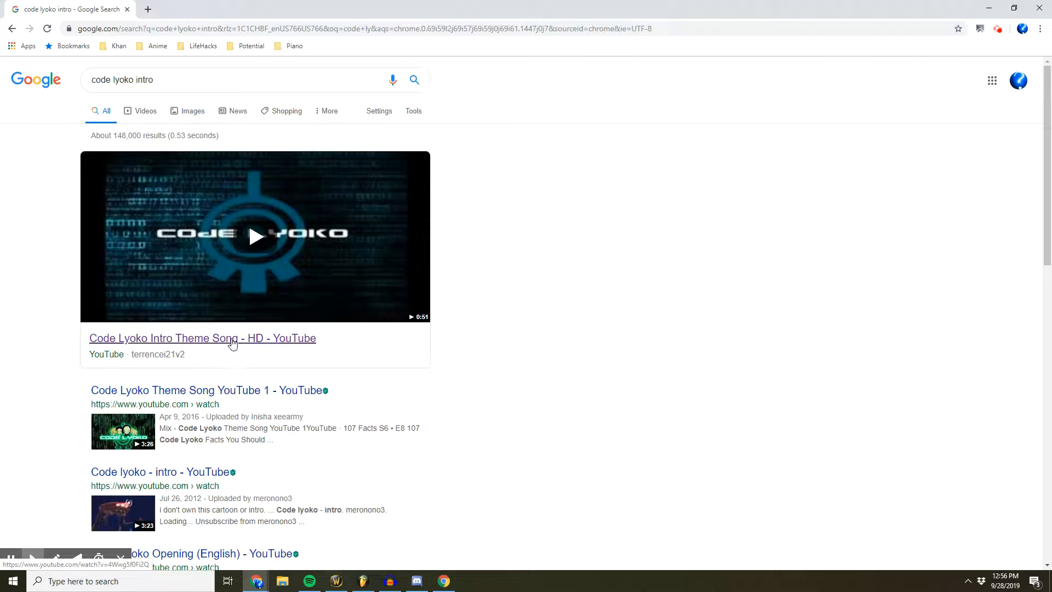
click(230, 341)
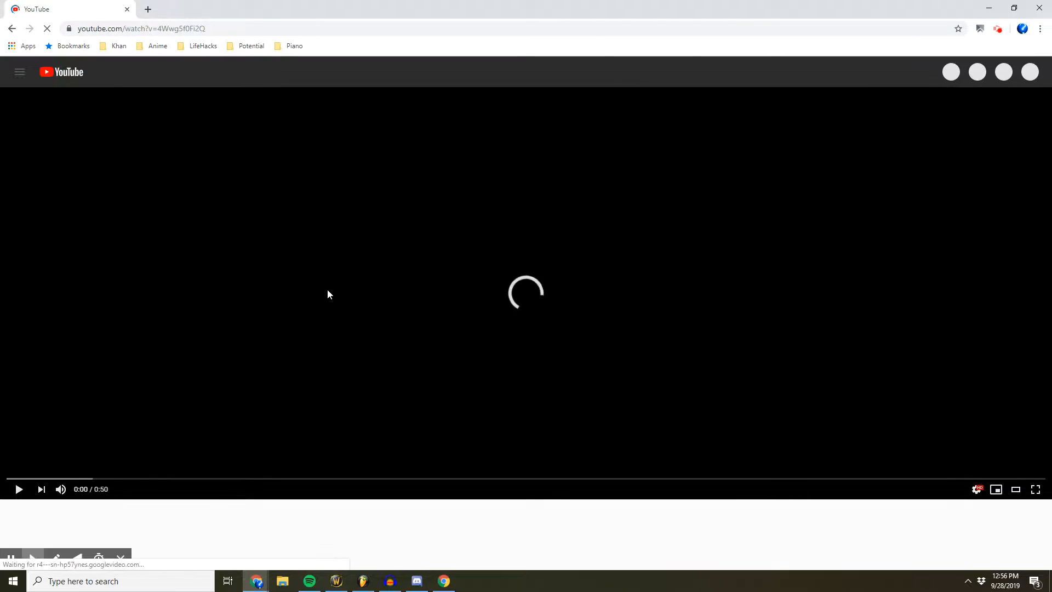
click(319, 328)
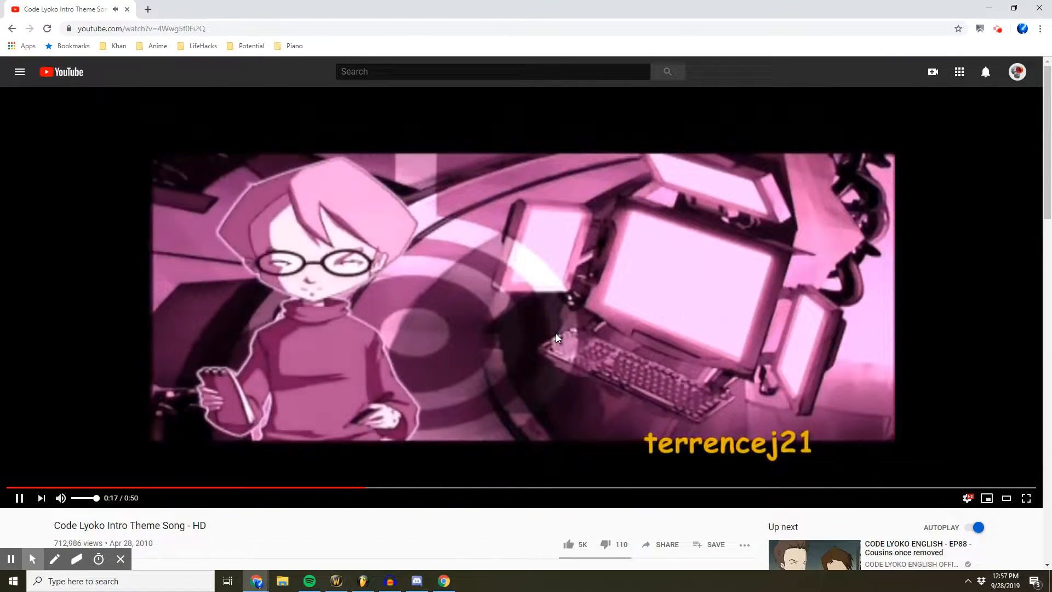
- Switch back to FL Studio and show the opening bars of Pattern 37's Sakura piano roll
key(alt+Tab)
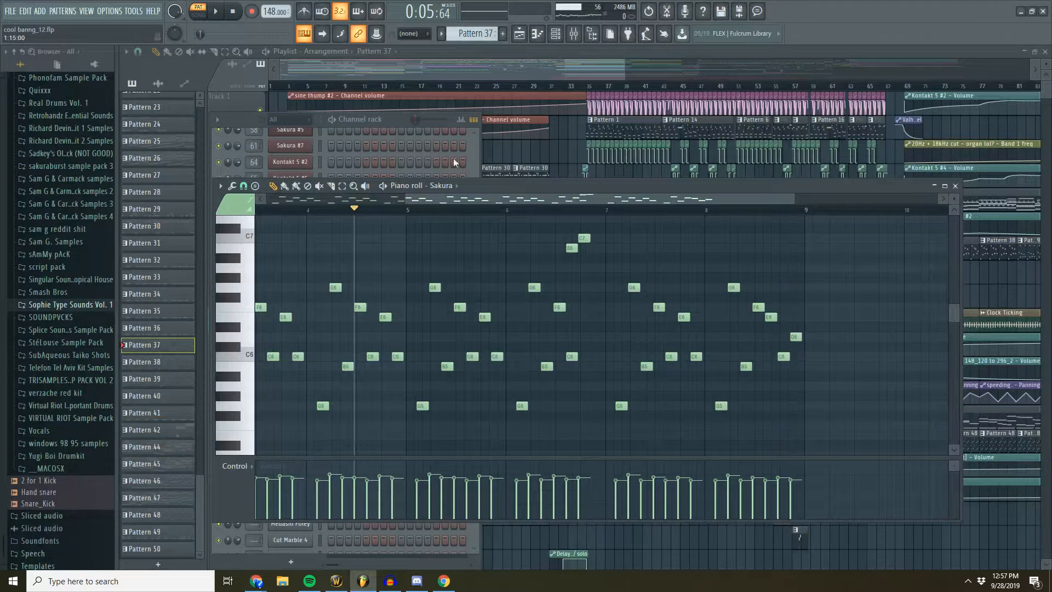
drag(495, 192, 334, 200)
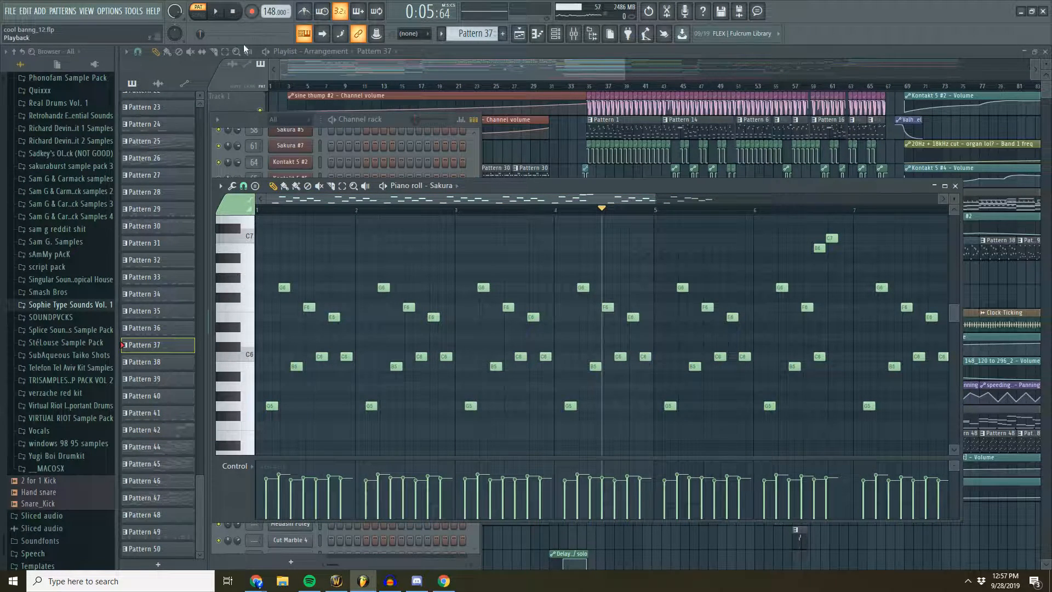
- Play Pattern 37's Sakura melody for a few bars, stop it, and return to the intro in the playlist
click(217, 11)
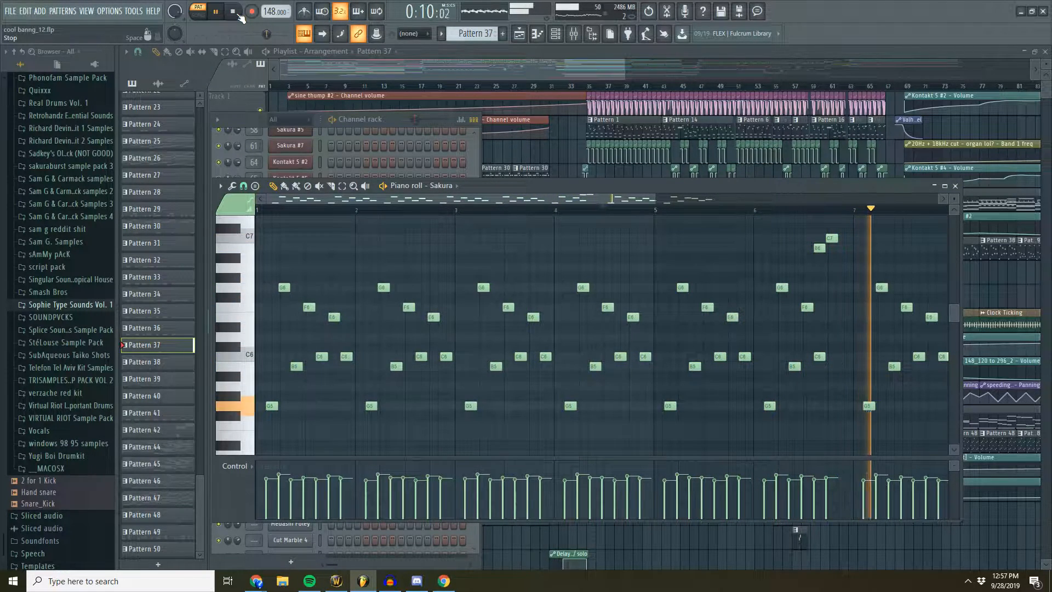
click(236, 13)
click(400, 70)
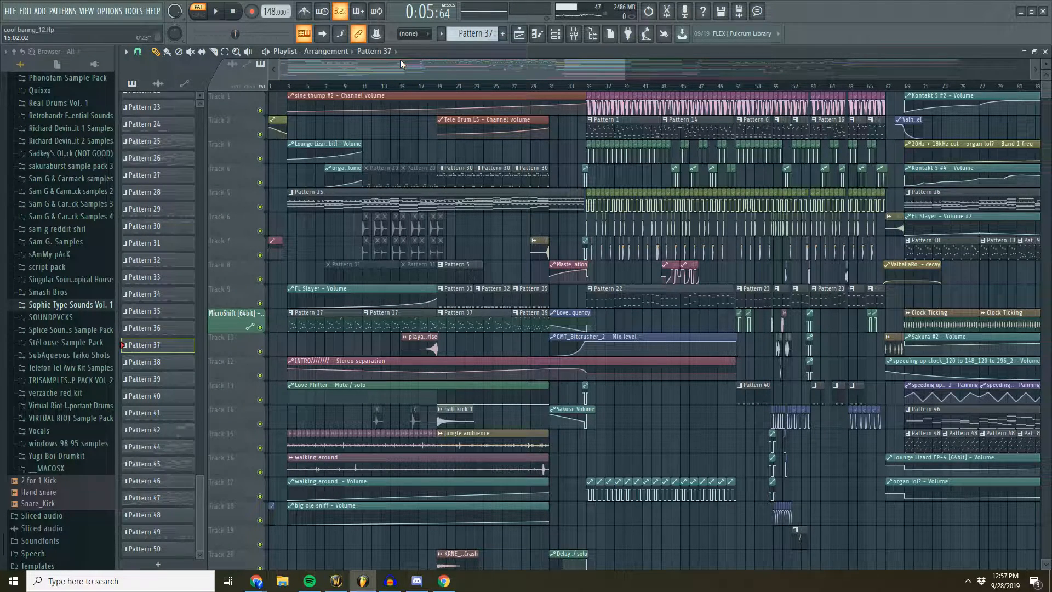
scroll(484, 102, down, 5)
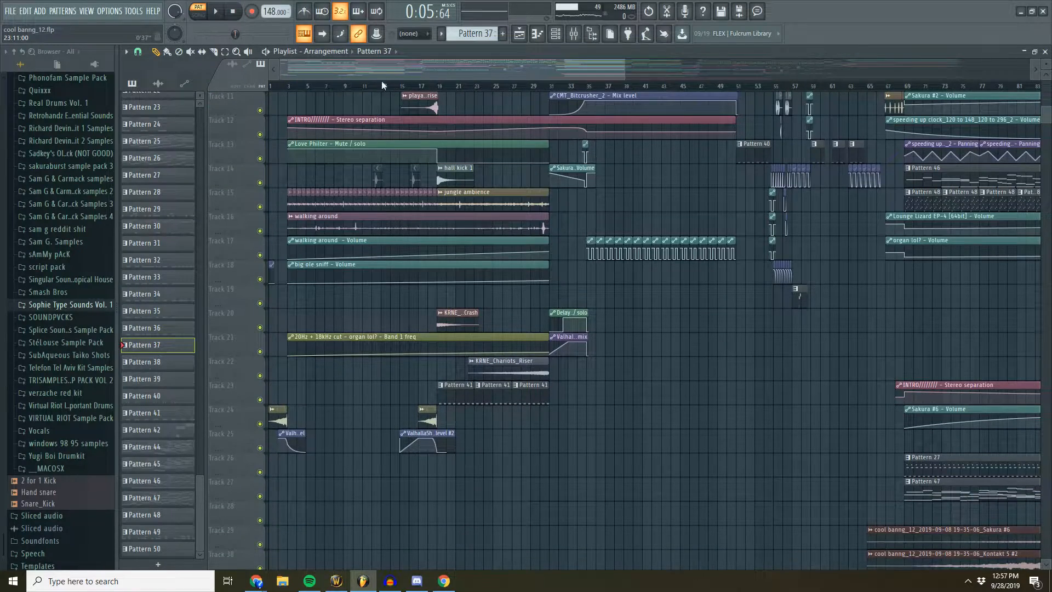
scroll(383, 77, up, 3)
drag(393, 71, 368, 71)
scroll(500, 141, up, 5)
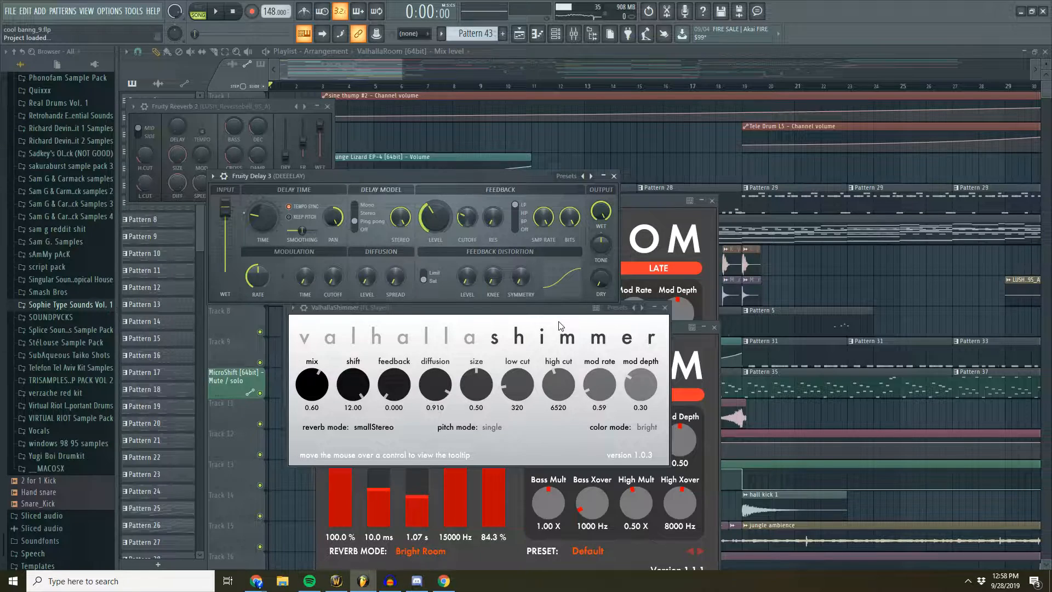
- Bring cool banng_9.flp's playlist forward, unmute the intro's reference vocs clip, and play the song from bar 3
click(399, 67)
scroll(383, 89, down, 3)
scroll(484, 215, down, 6)
click(190, 52)
scroll(290, 121, up, 6)
click(307, 85)
key(space)
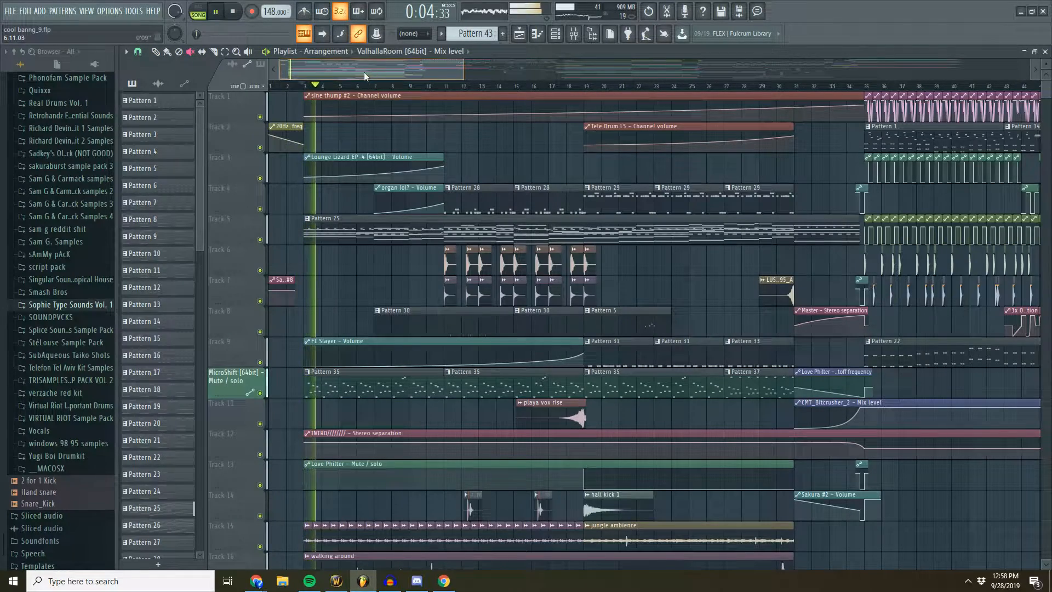
- Switch the playlist back to the Draw tool and show the intro's lower tracks with the reference vocs during playback
scroll(378, 87, up, 4)
drag(366, 76, 344, 75)
mouse_move(1046, 64)
mouse_down()
mouse_move(1046, 77)
mouse_move(1046, 68)
mouse_up()
scroll(717, 134, down, 6)
click(156, 51)
drag(323, 71, 340, 71)
scroll(461, 89, down, 2)
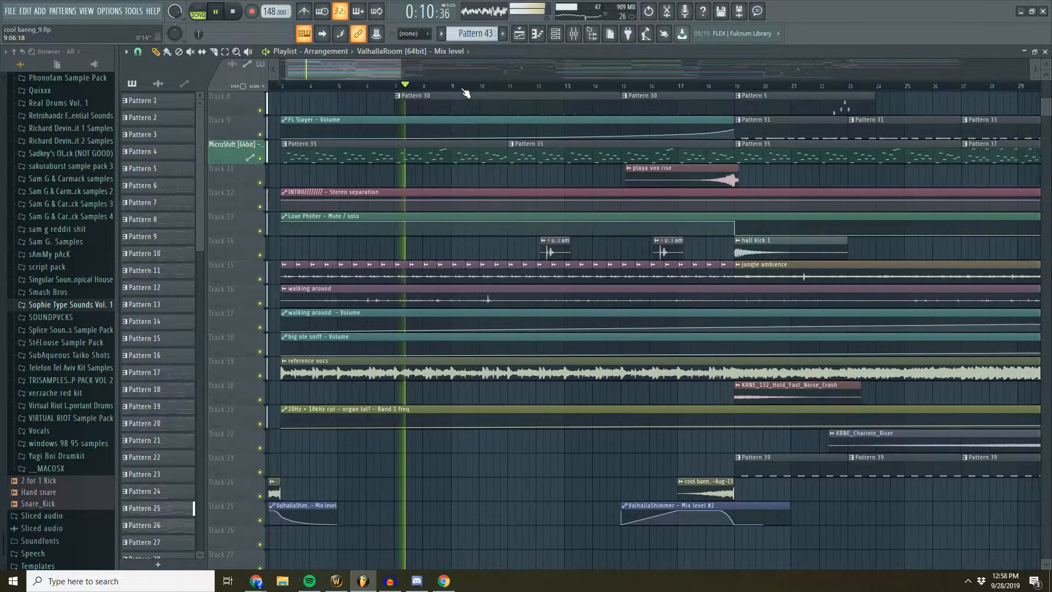
- Listen to the intro's percussion together with the reference vocs up to about bar 19 and stop playback
scroll(465, 90, down, 2)
scroll(526, 151, up, 3)
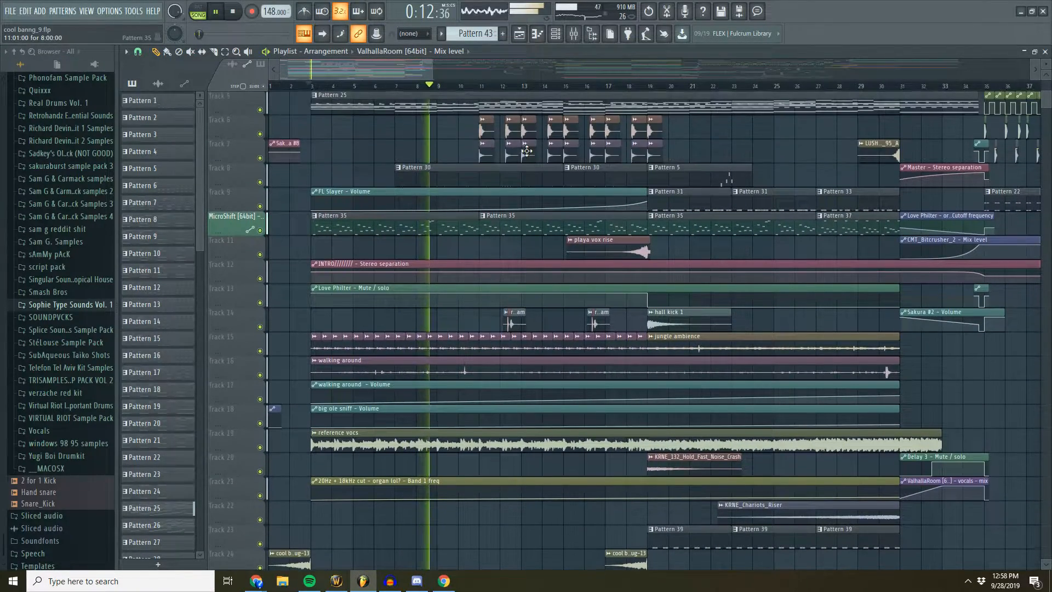
scroll(527, 92, down, 2)
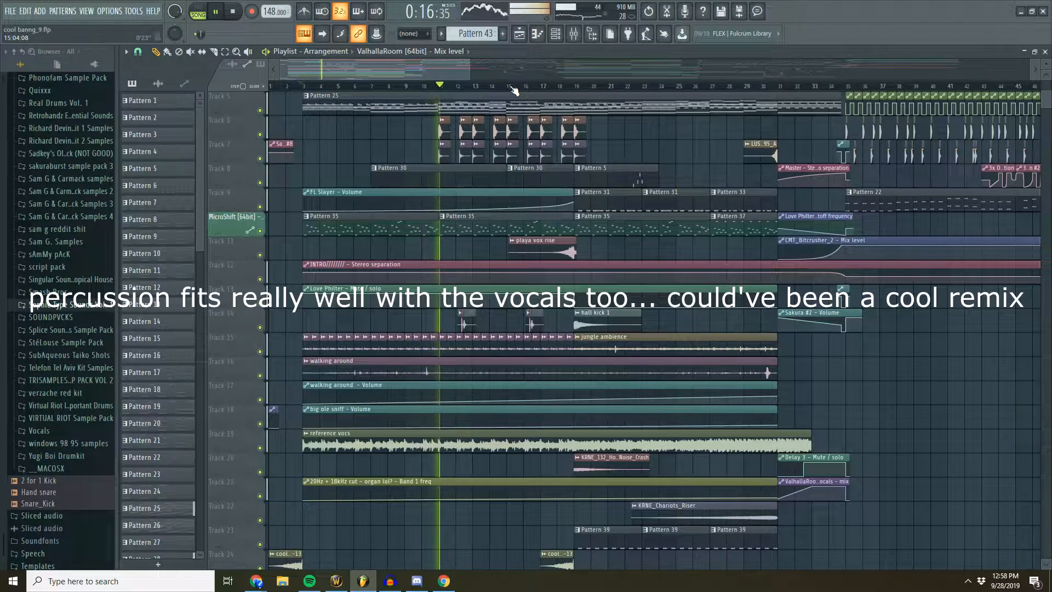
scroll(513, 91, up, 3)
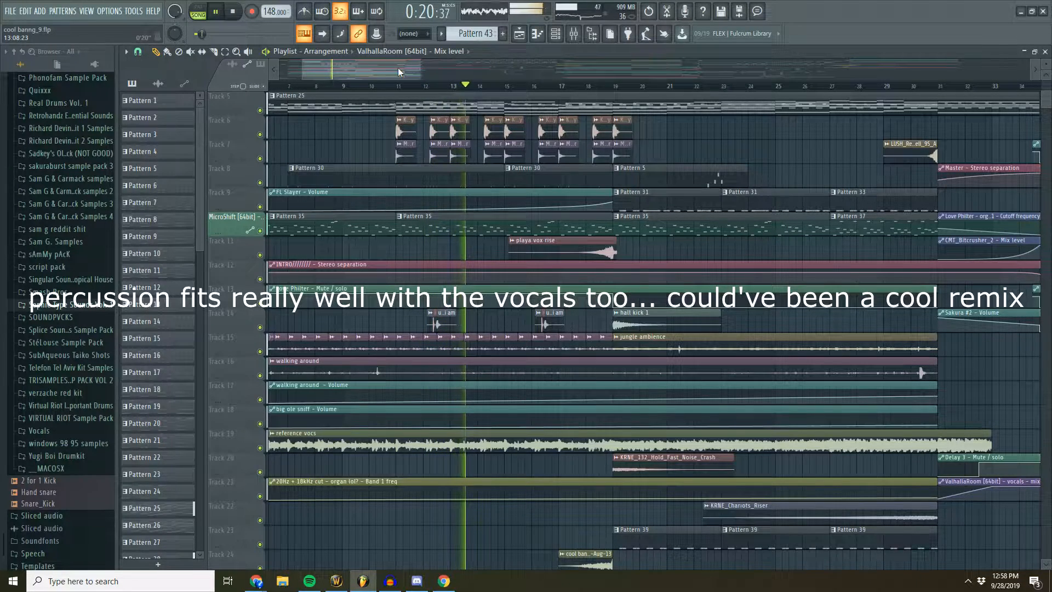
scroll(406, 88, up, 1)
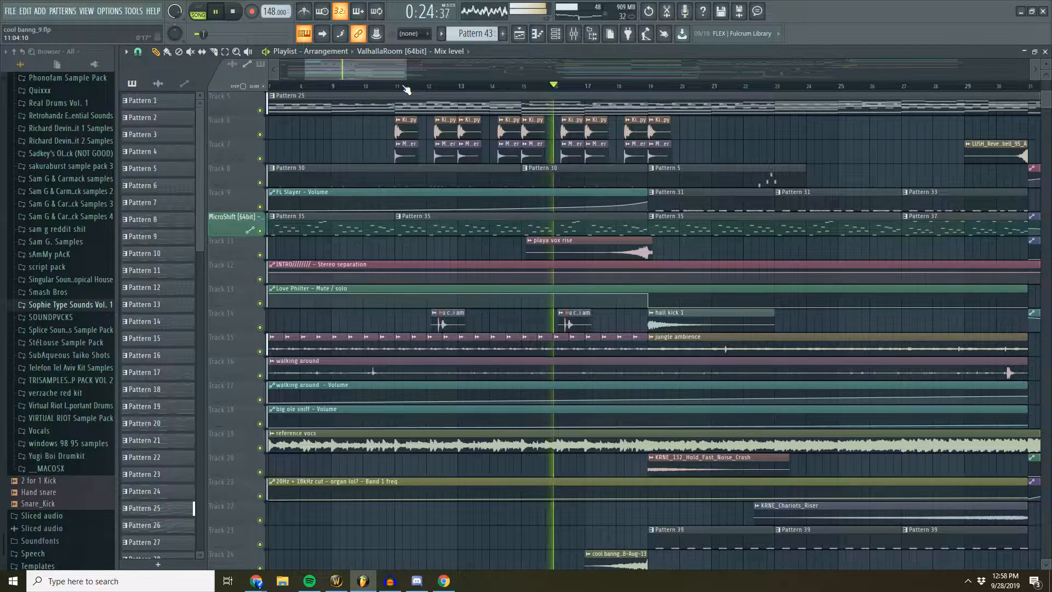
scroll(405, 90, down, 2)
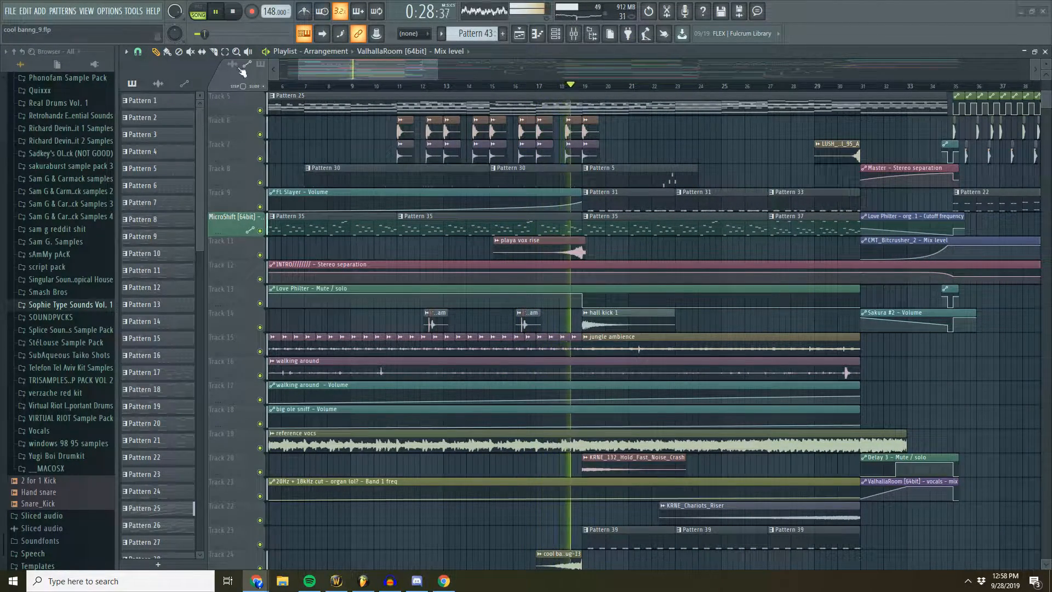
drag(426, 67, 451, 70)
click(232, 12)
- Mute the intro's reference vocs clip on Track 19 and bring the section from bar 35 into view
scroll(442, 94, down, 5)
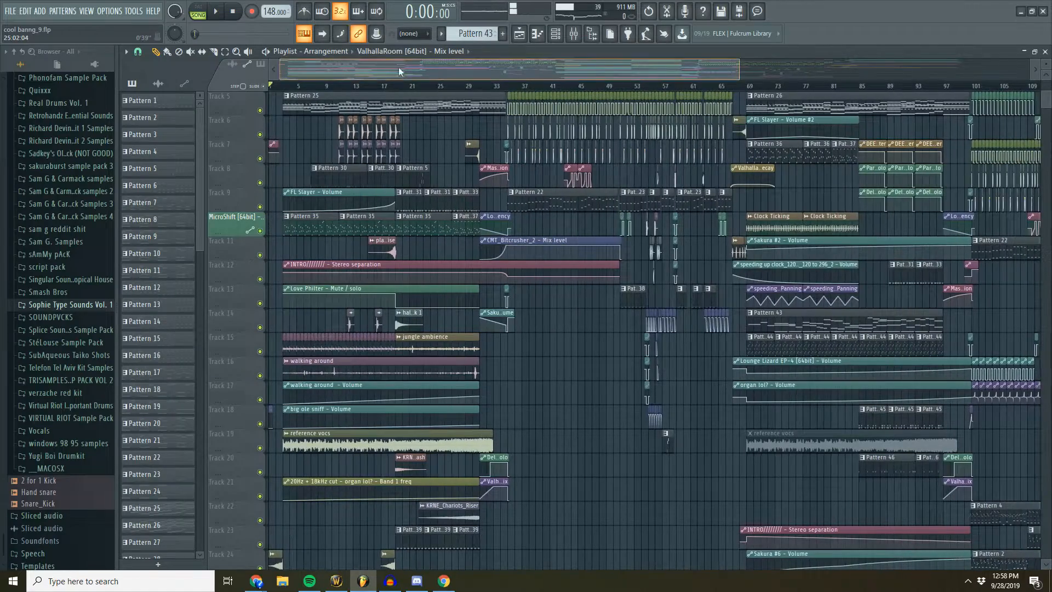
scroll(382, 96, up, 4)
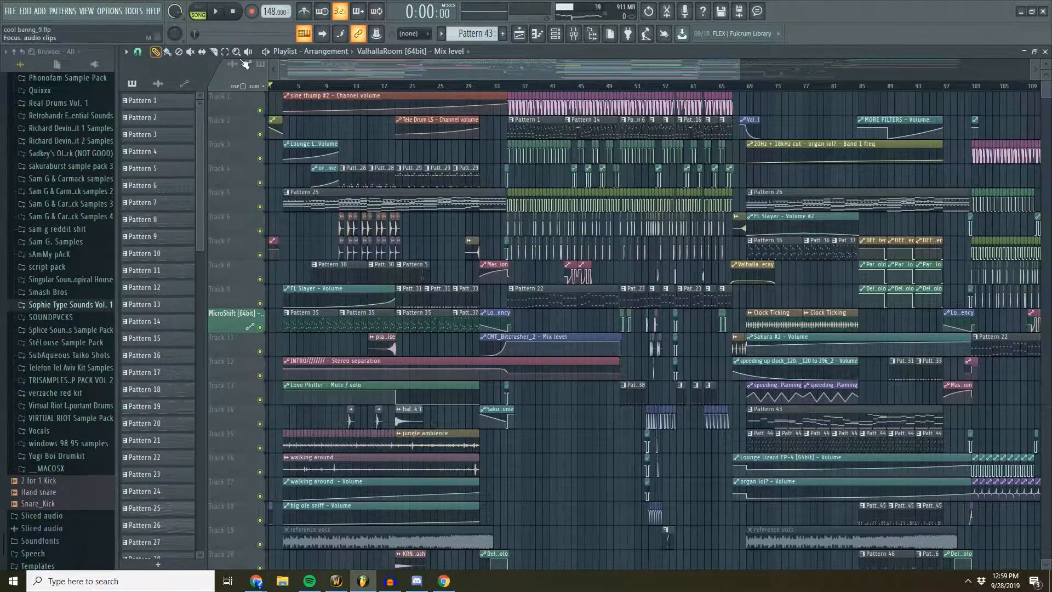
scroll(354, 88, up, 3)
drag(408, 74, 375, 71)
scroll(387, 87, up, 4)
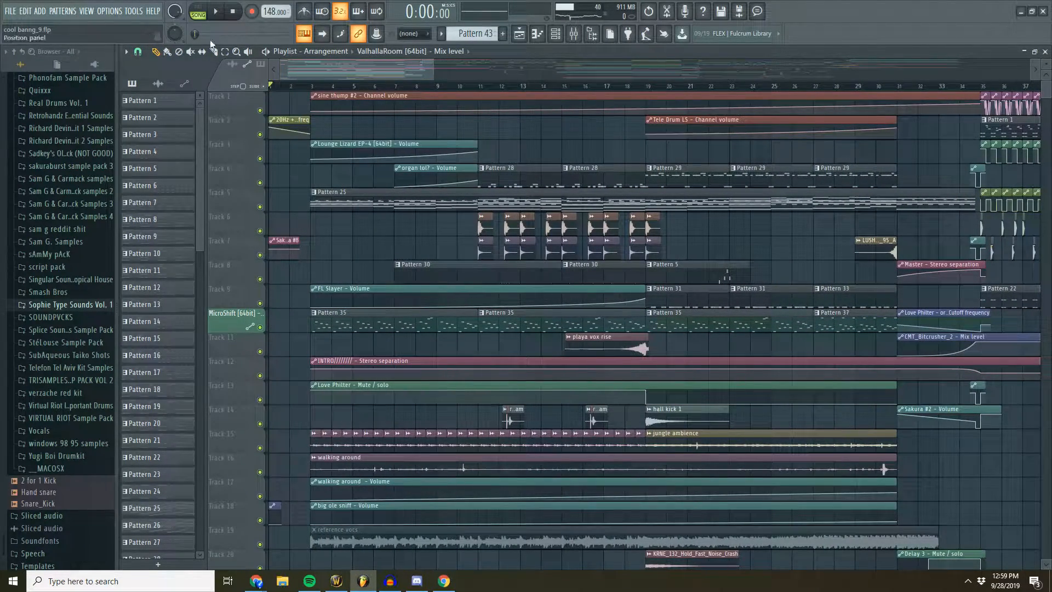
drag(375, 71, 514, 68)
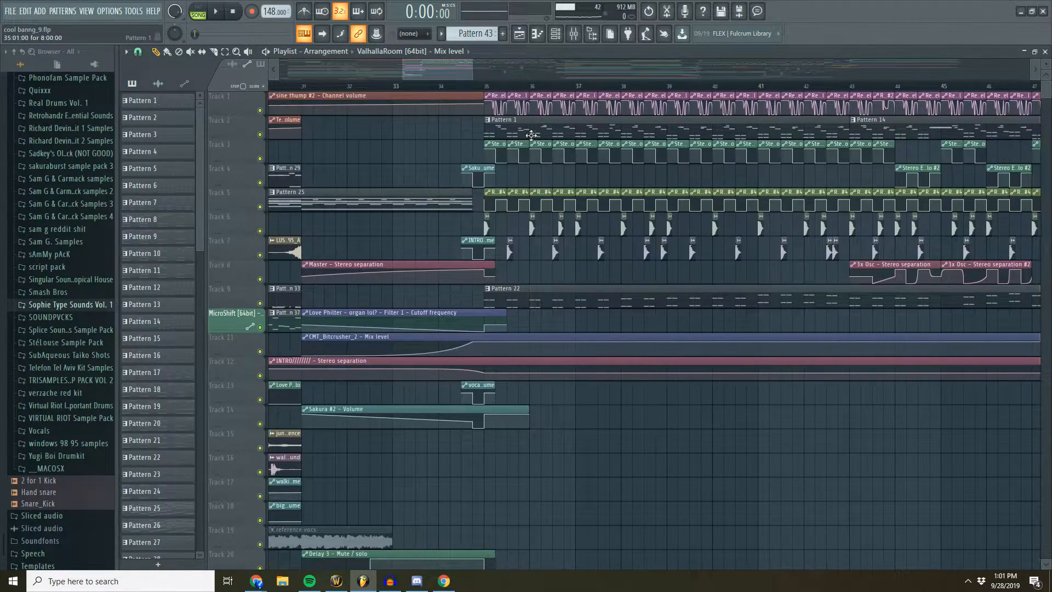
- Select Pattern 1 and examine the clips and automation at the start of the drop from bar 35
click(142, 100)
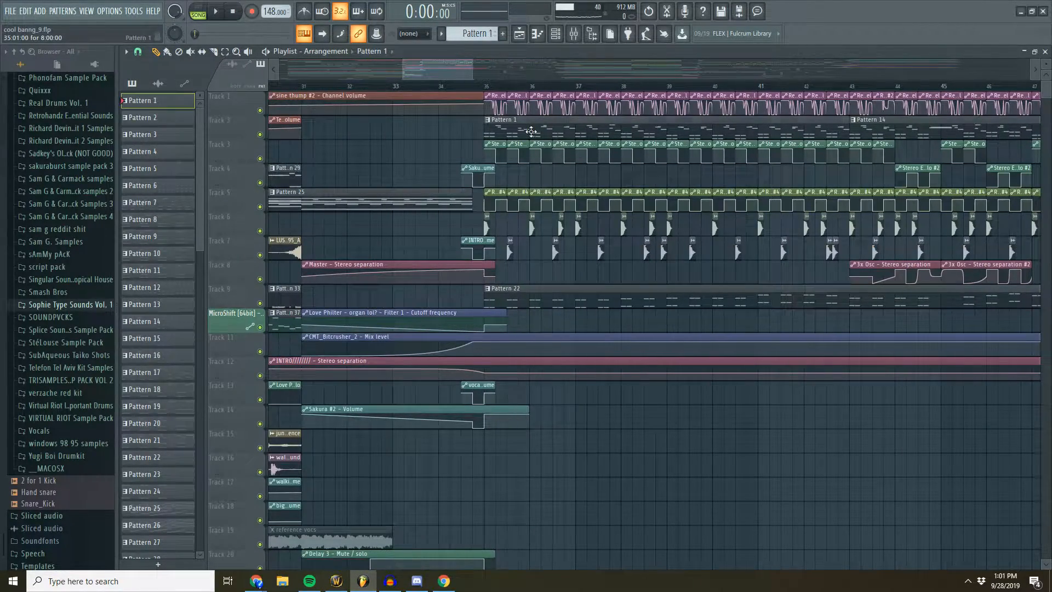
key(F7)
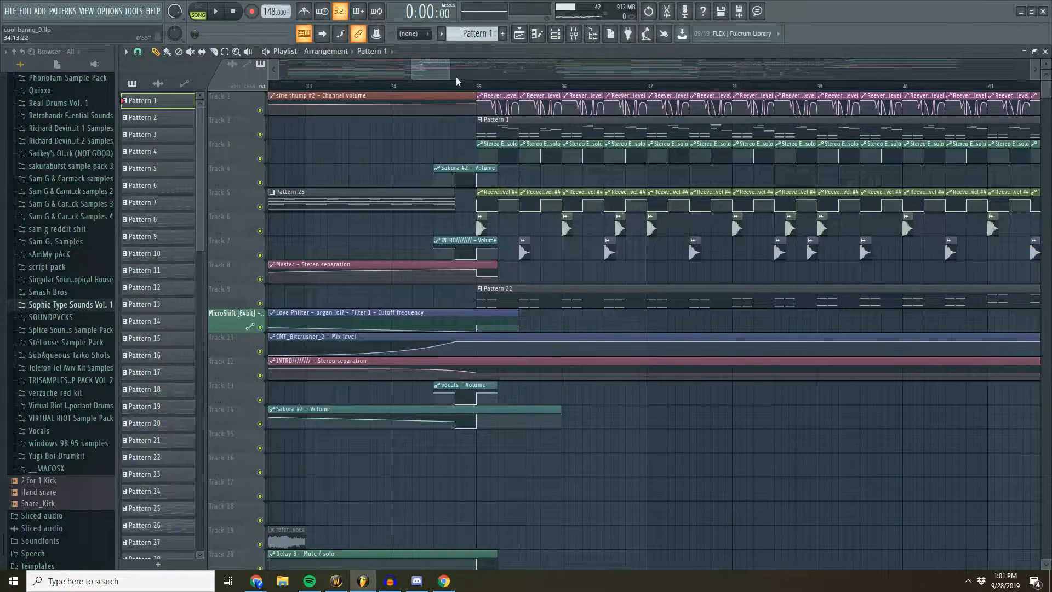
scroll(476, 88, down, 4)
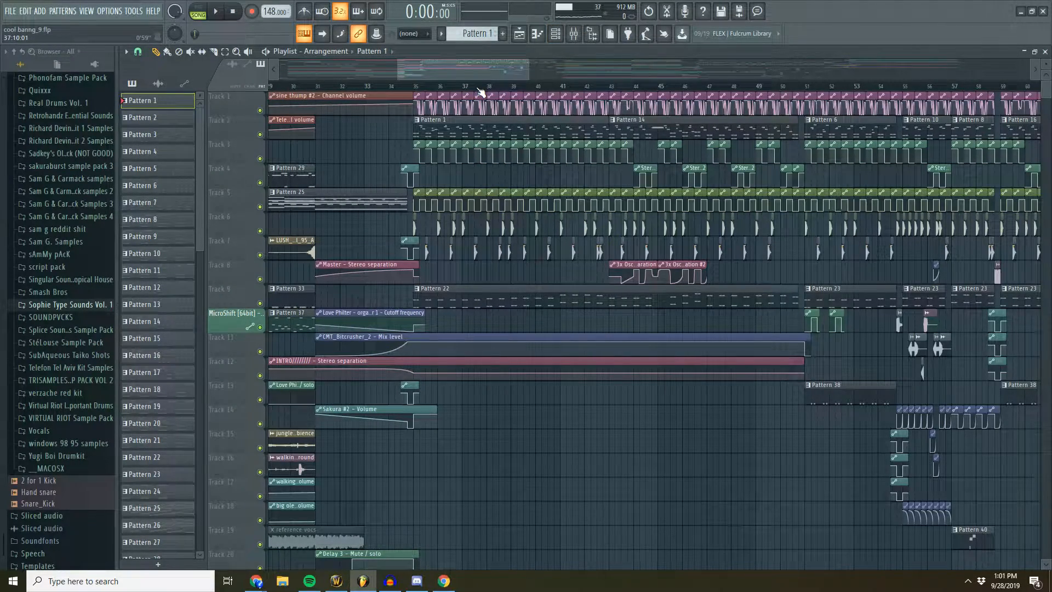
scroll(482, 89, up, 6)
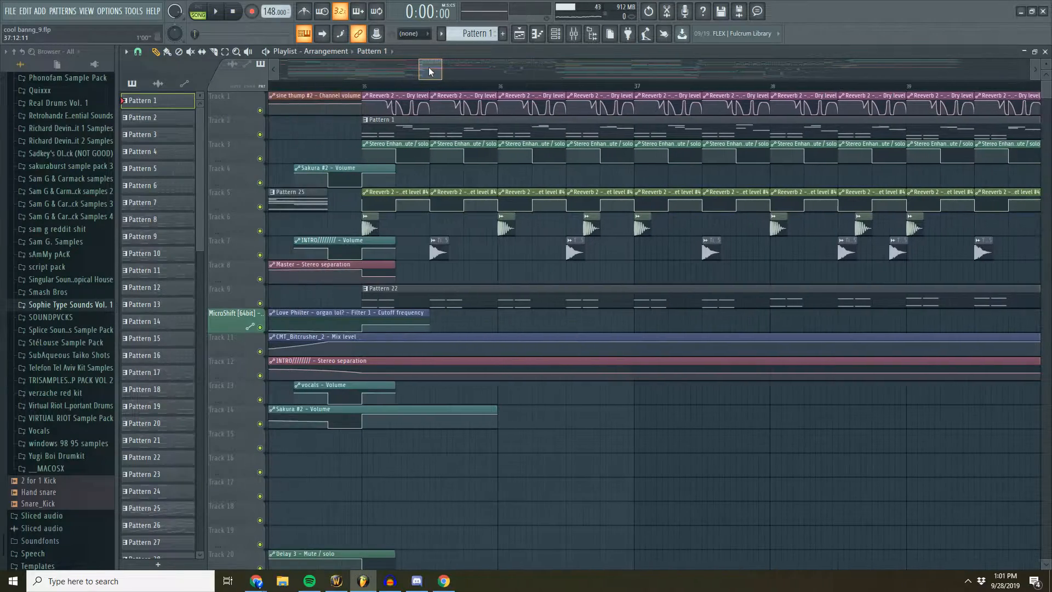
scroll(430, 71, up, 3)
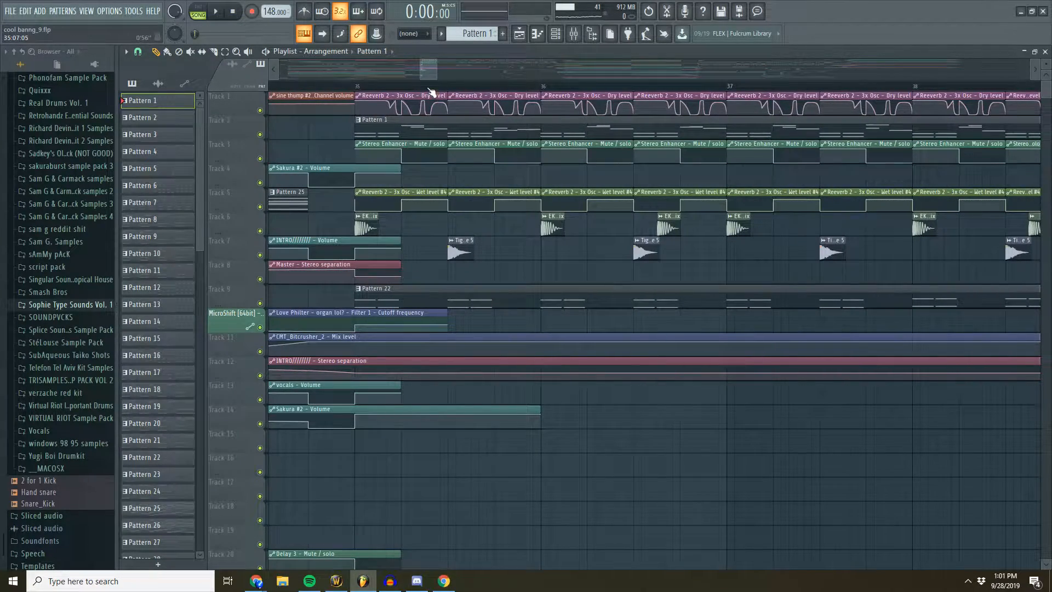
scroll(431, 91, down, 5)
scroll(456, 118, up, 4)
scroll(453, 197, up, 1)
scroll(461, 206, up, 2)
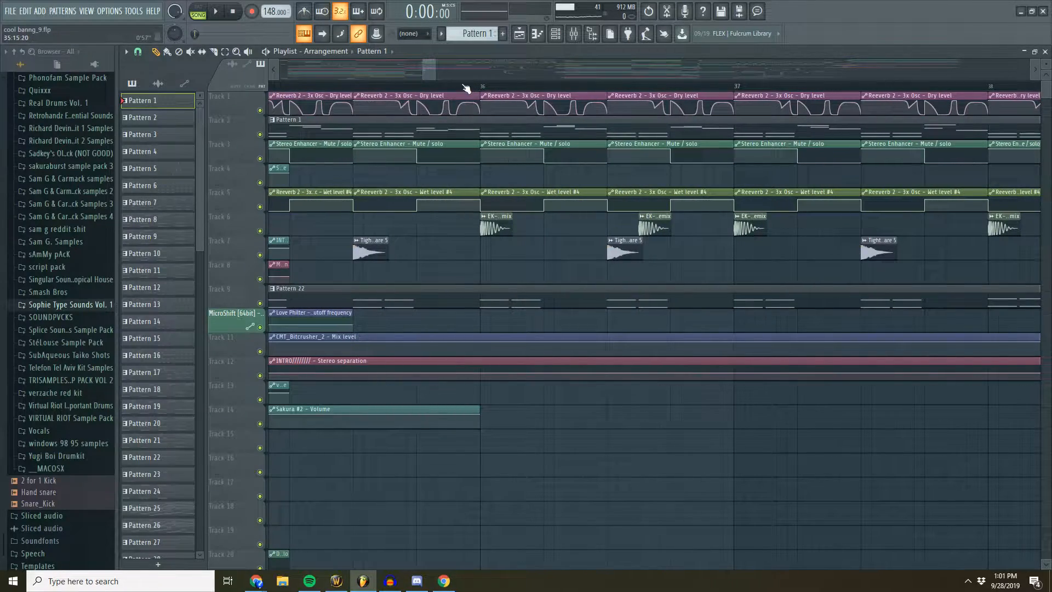
scroll(465, 89, down, 8)
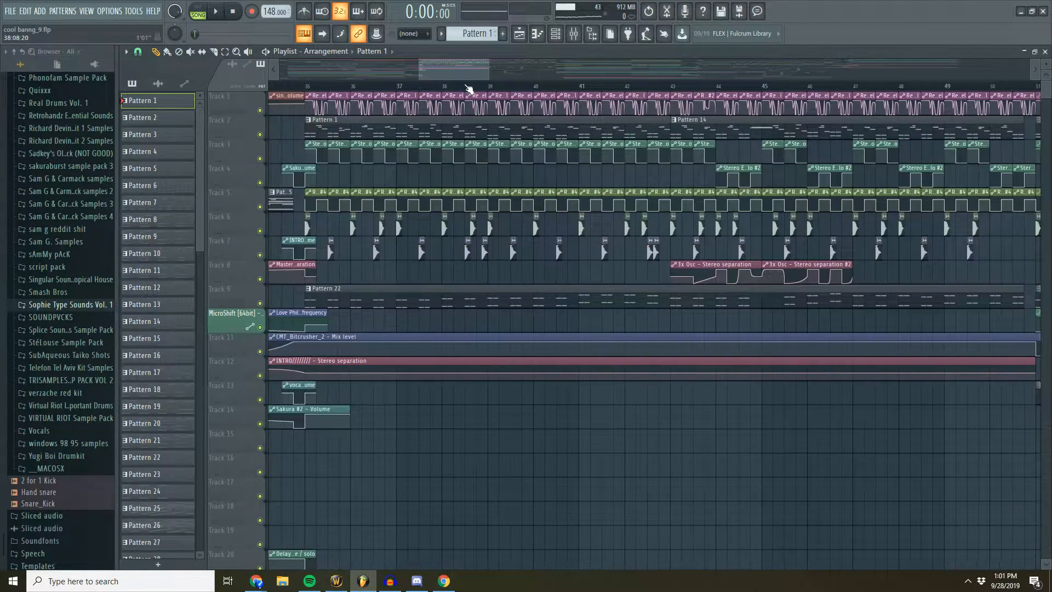
scroll(468, 88, down, 2)
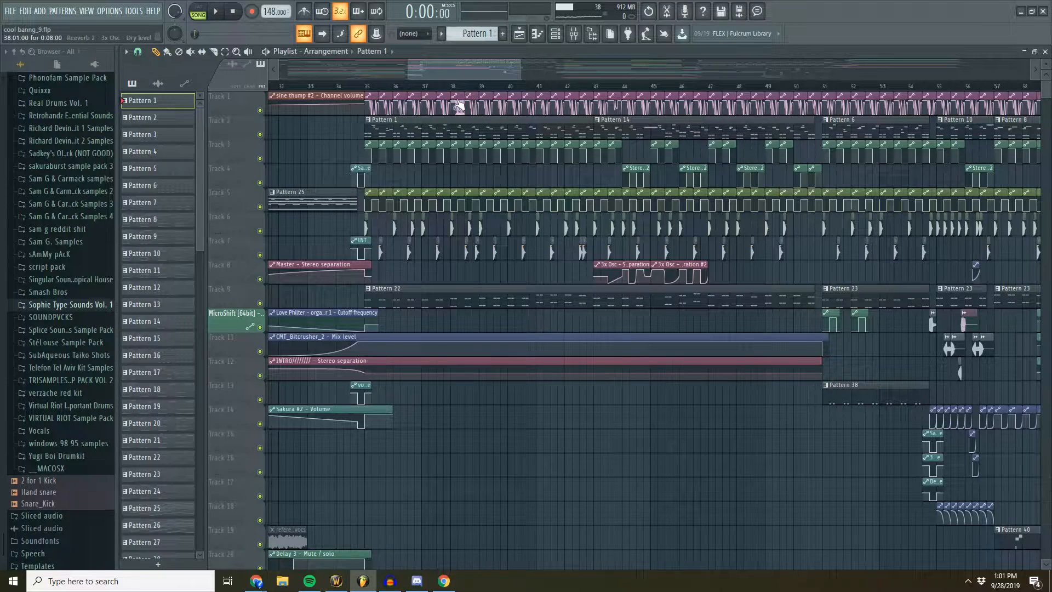
- Place the playhead at the start of bar 35, open Pattern 1's 3x Osc piano roll, and return to the playlist
scroll(470, 89, up, 4)
scroll(470, 89, up, 2)
click(474, 88)
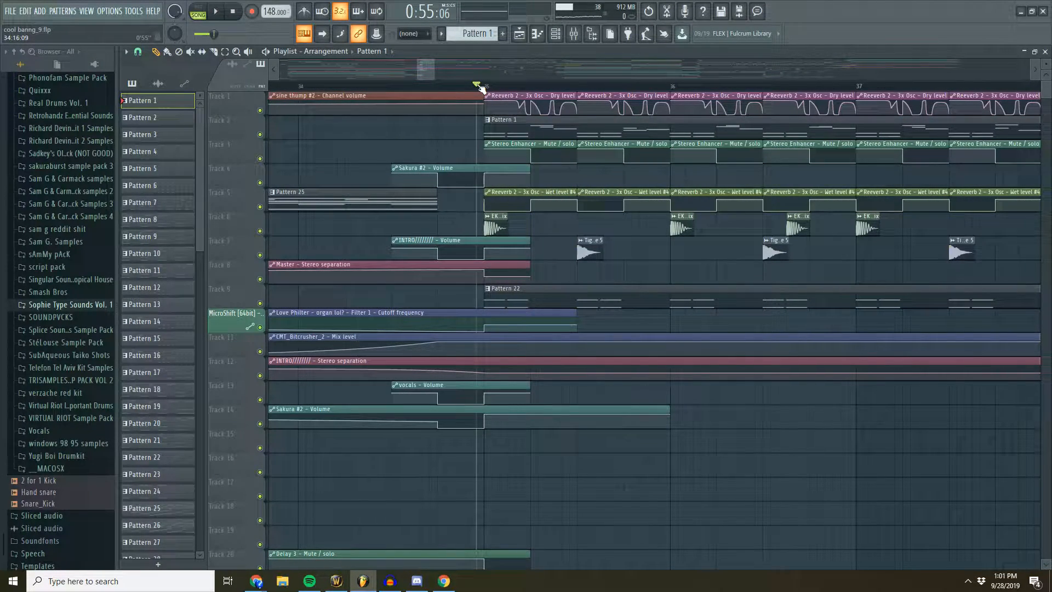
scroll(480, 88, up, 3)
double_click(531, 125)
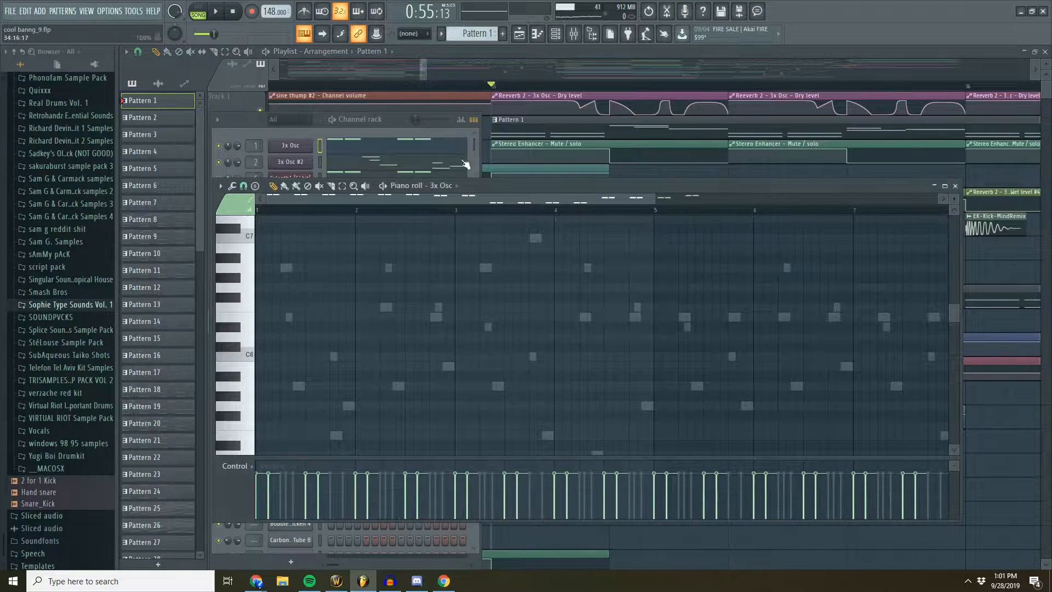
click(396, 124)
- Move the playhead a little into bar 35, reopen Pattern 1 from Track 2, and go back to the playlist
mouse_move(616, 86)
mouse_down()
mouse_move(688, 87)
mouse_move(619, 86)
mouse_up()
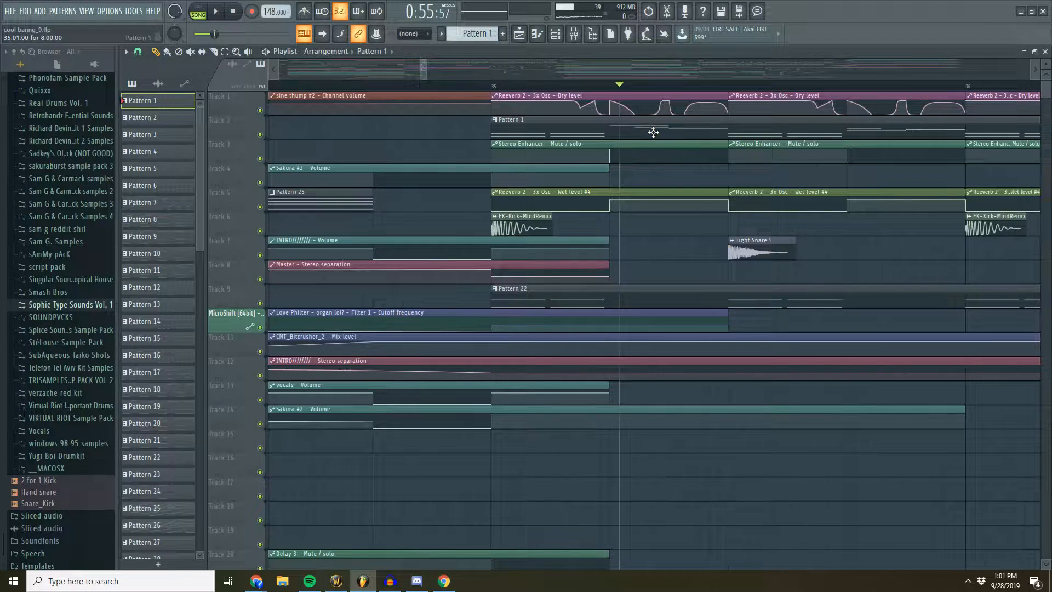
double_click(654, 132)
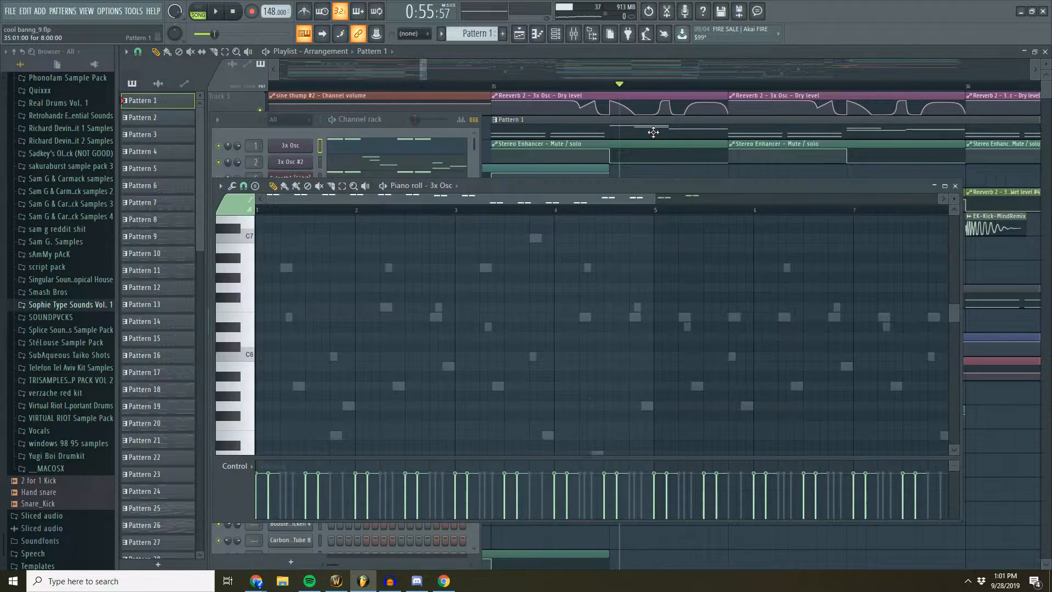
click(391, 119)
drag(426, 68, 430, 68)
scroll(451, 88, down, 2)
scroll(453, 89, down, 3)
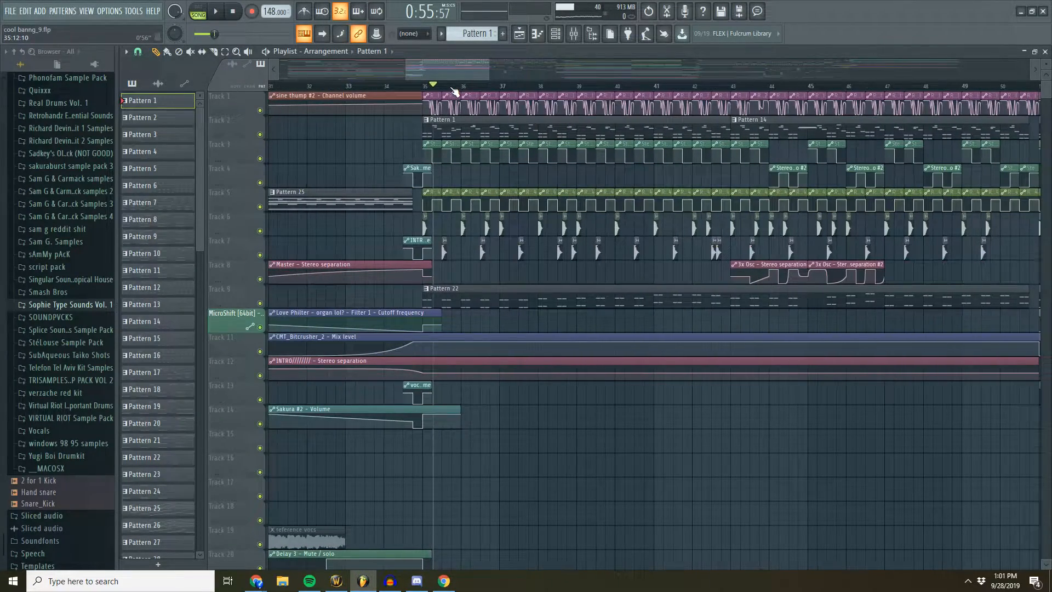
- Set the playhead shortly before bar 35 and examine the drop's full arrangement up to about bar 67
click(412, 86)
scroll(416, 86, down, 2)
scroll(458, 86, up, 3)
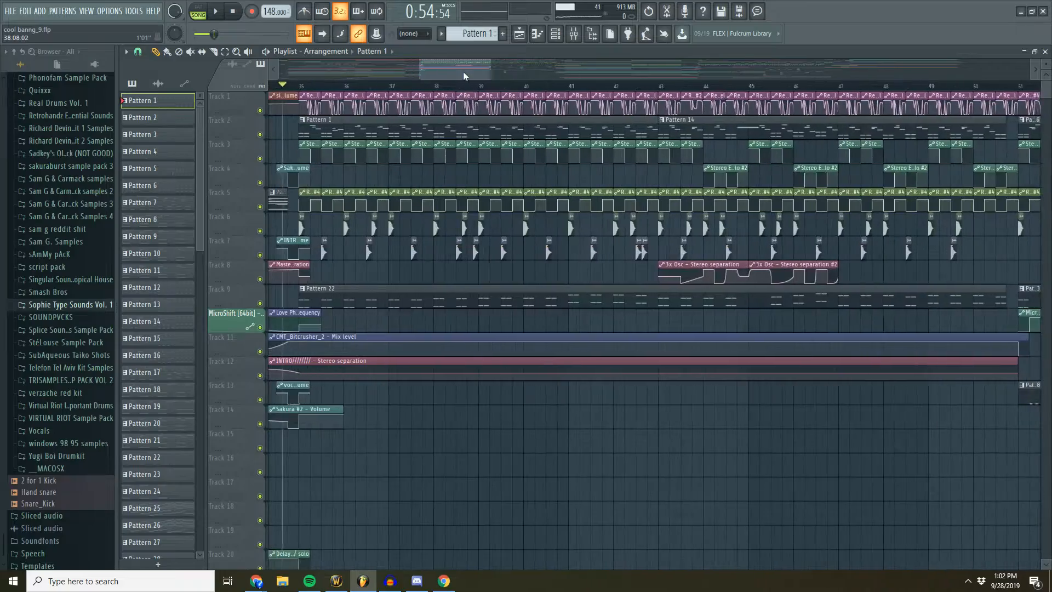
drag(462, 72, 449, 72)
scroll(459, 96, up, 3)
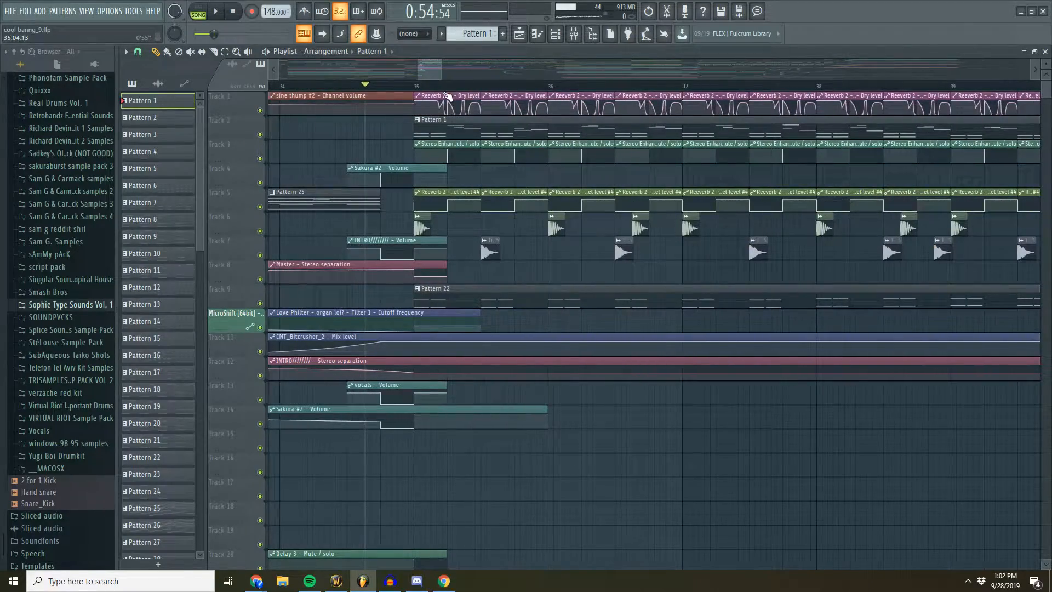
scroll(455, 74, down, 5)
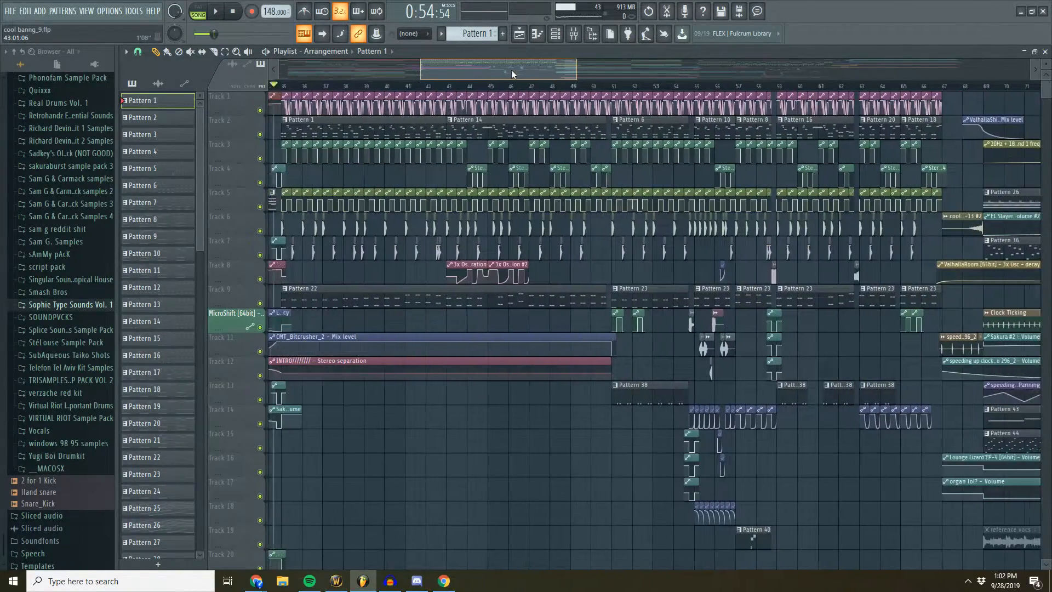
scroll(689, 252, down, 2)
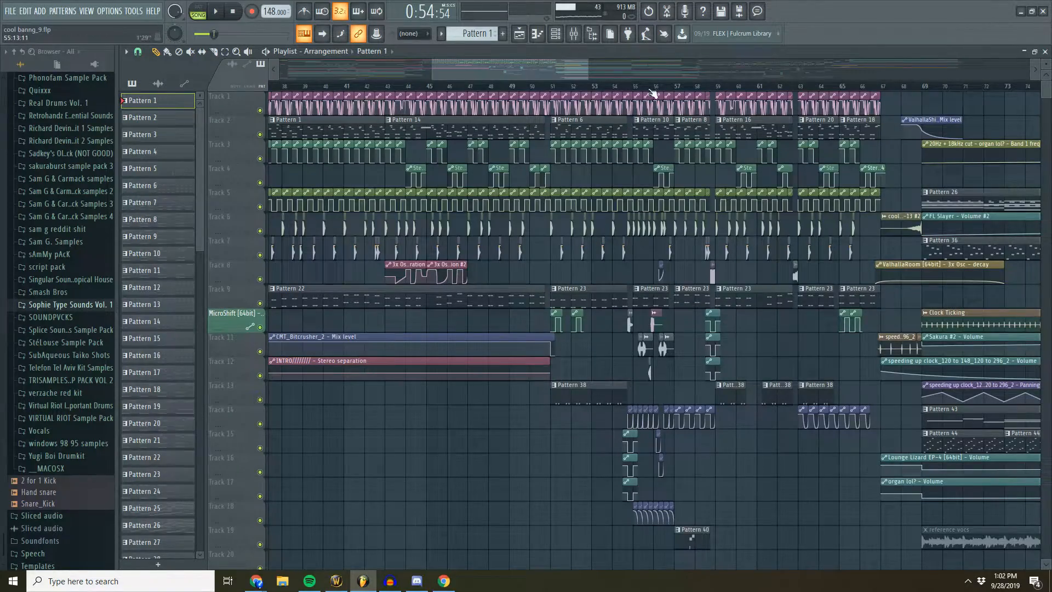
scroll(653, 93, up, 3)
scroll(654, 88, down, 5)
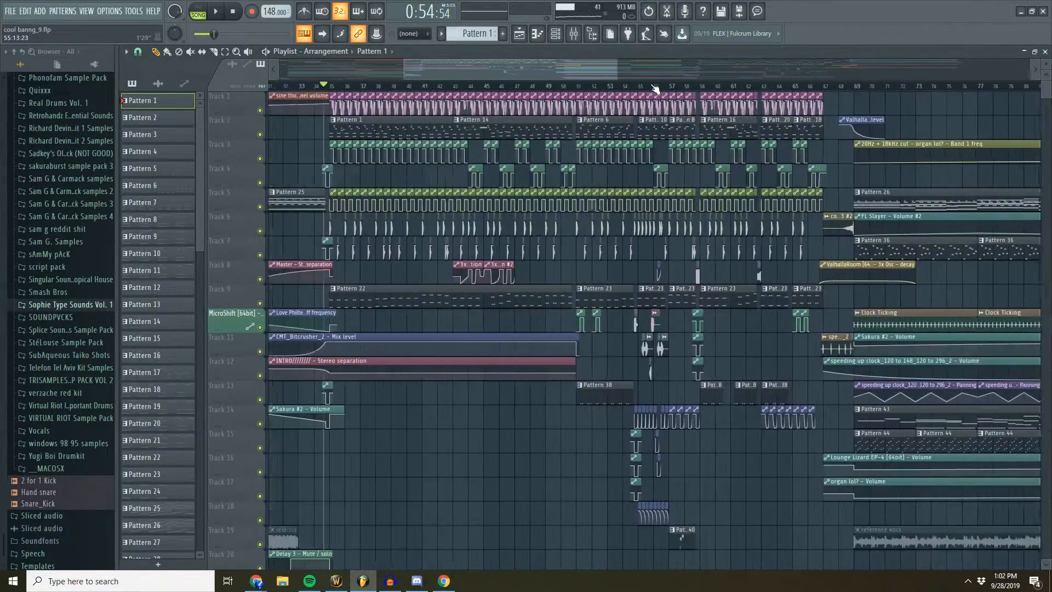
scroll(520, 82, down, 3)
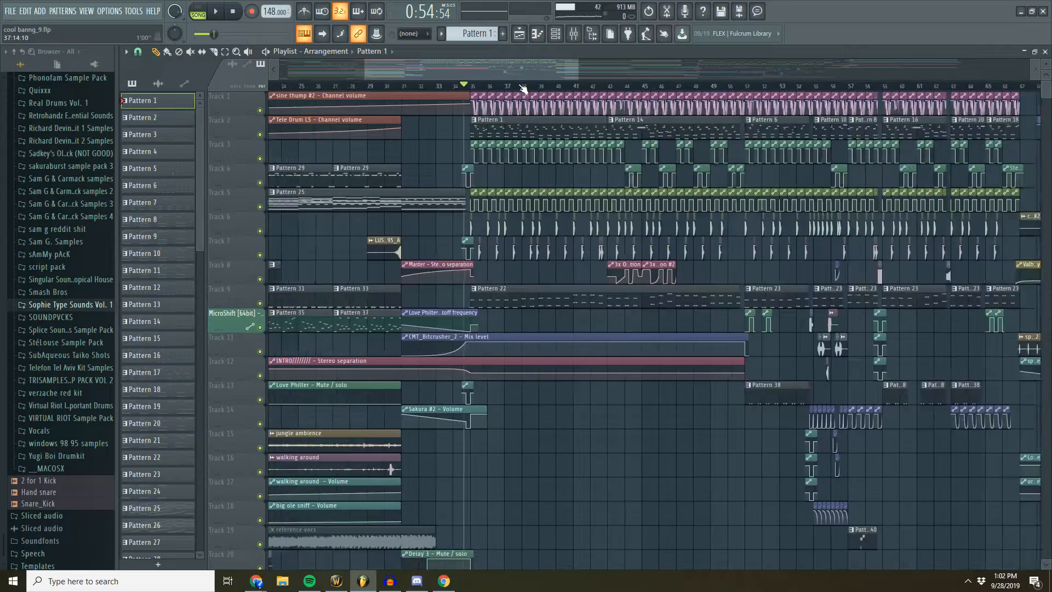
- Open Pattern 1 once more, return to the playlist, and reposition the playhead just ahead of the drop at bar 35
double_click(468, 125)
click(402, 120)
drag(443, 65, 433, 67)
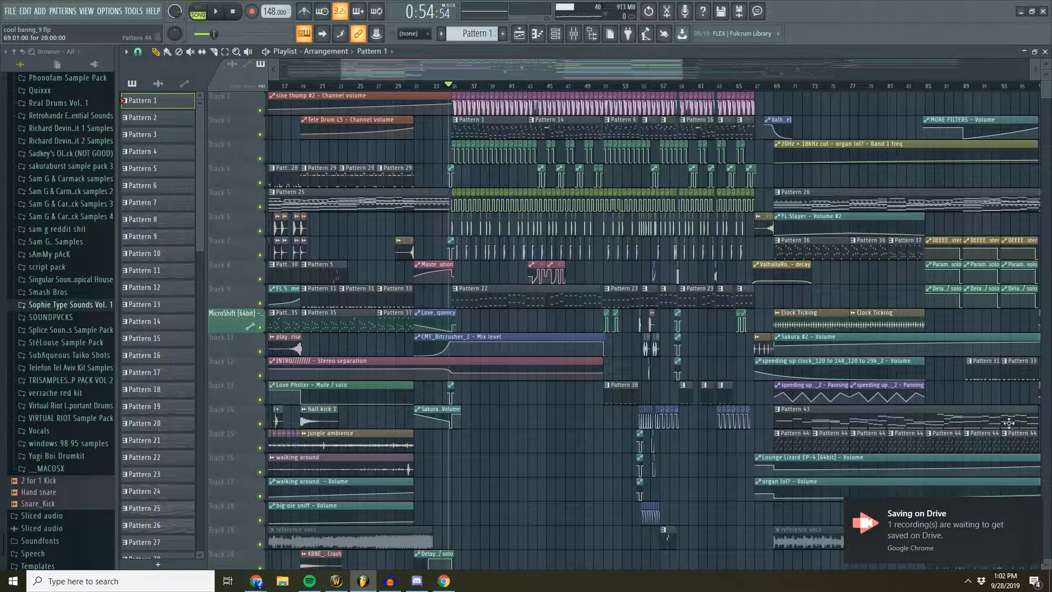
mouse_move(652, 74)
mouse_down()
mouse_move(675, 73)
mouse_move(657, 75)
mouse_up()
drag(428, 85, 423, 85)
scroll(430, 87, up, 5)
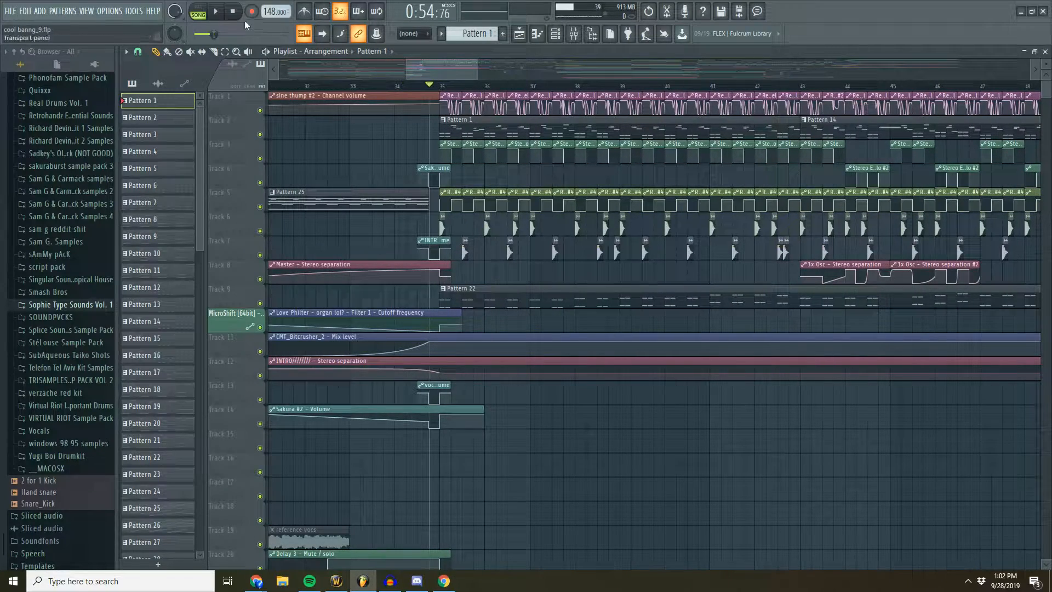
- Play the song briefly, move the playhead to the start of bar 35, and stop playback
click(205, 11)
click(204, 11)
key(space)
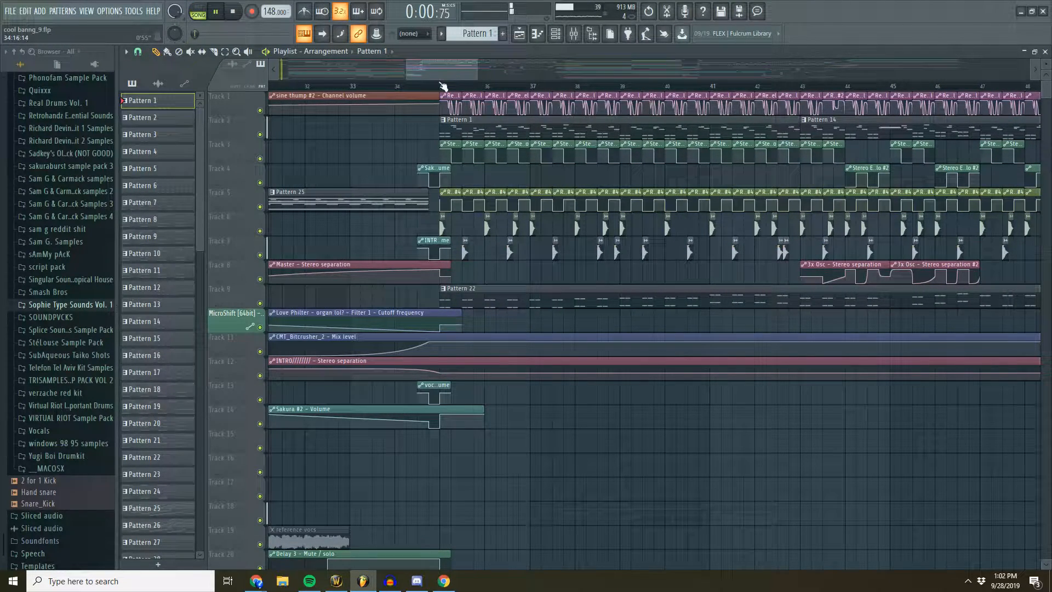
click(440, 84)
key(space)
- Open the mixer and examine the effect chains on the 3x Osc, Sakura, Sakura #2 and neighbouring tracks
click(585, 35)
click(179, 307)
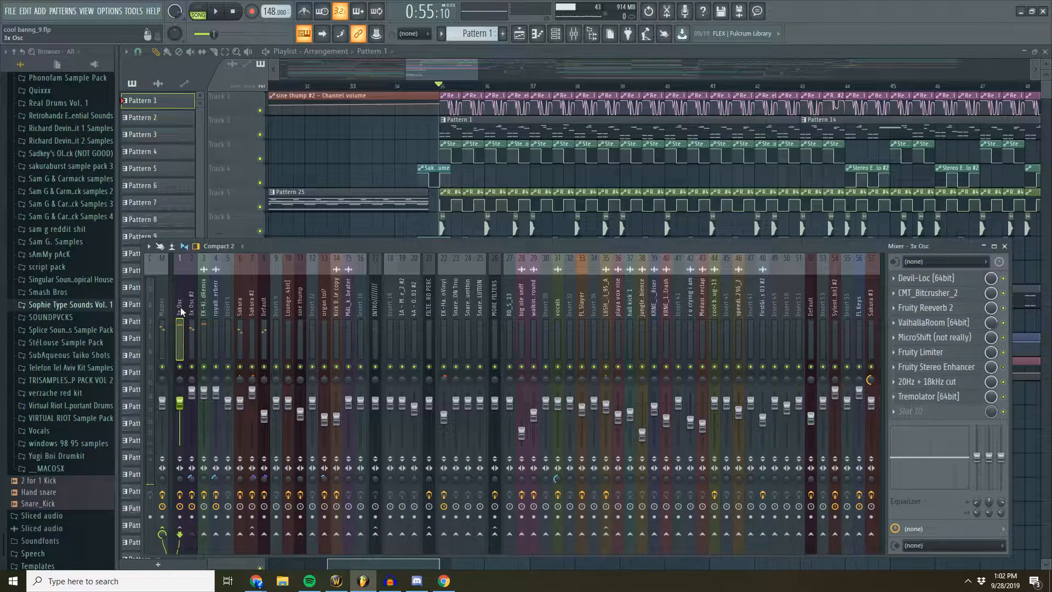
click(265, 311)
click(253, 309)
click(241, 309)
click(263, 308)
click(253, 308)
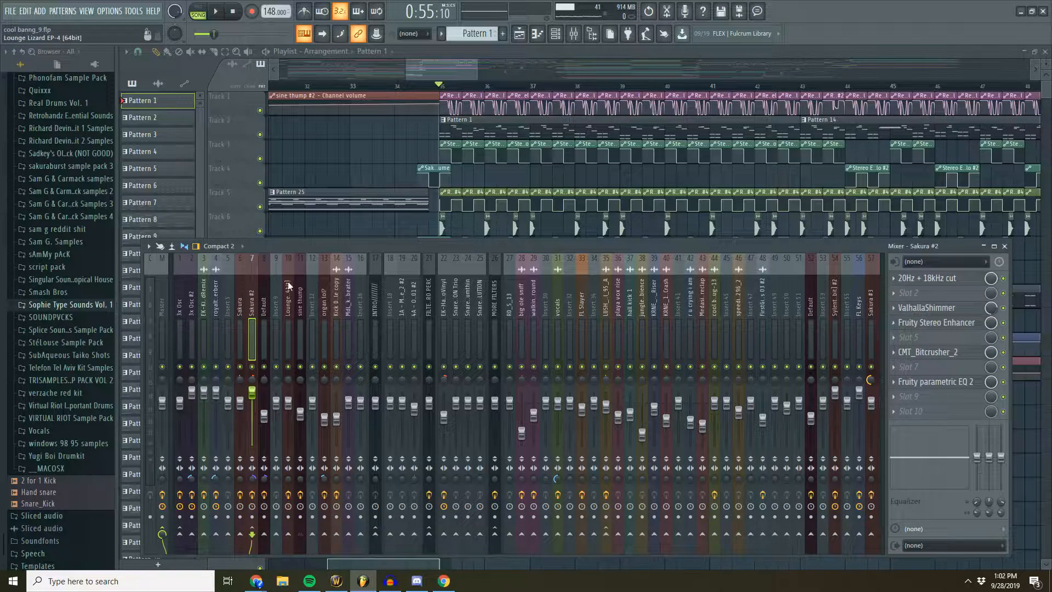
click(216, 309)
click(190, 309)
click(184, 308)
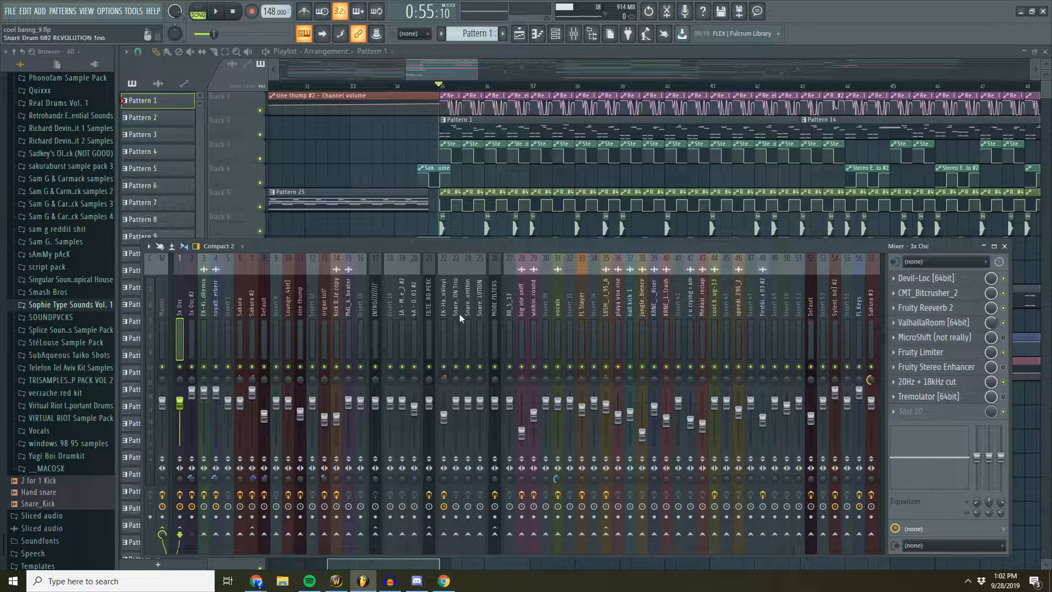
- Inspect the CMT_Bitcrusher_2 effect on the Sakura #2 mixer track, close it, and return to the 3x Osc track
click(205, 306)
click(252, 309)
click(944, 354)
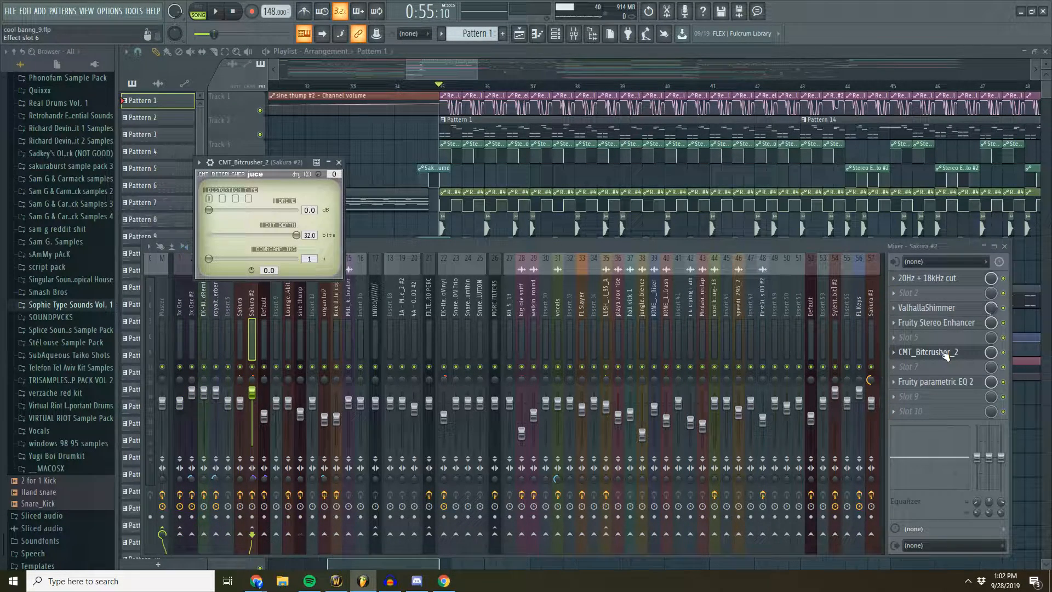
click(944, 353)
click(219, 308)
click(204, 308)
click(181, 307)
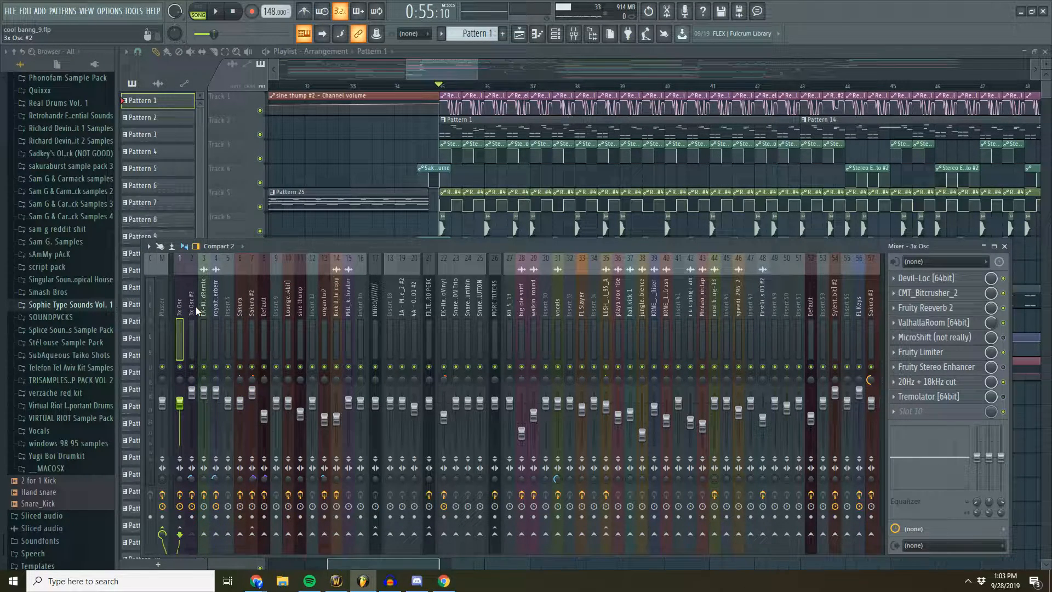
- Switch to the cool banng_12.flp project and look through its mixer tracks from 3x Osc #2 to Sakura #2
key(n)
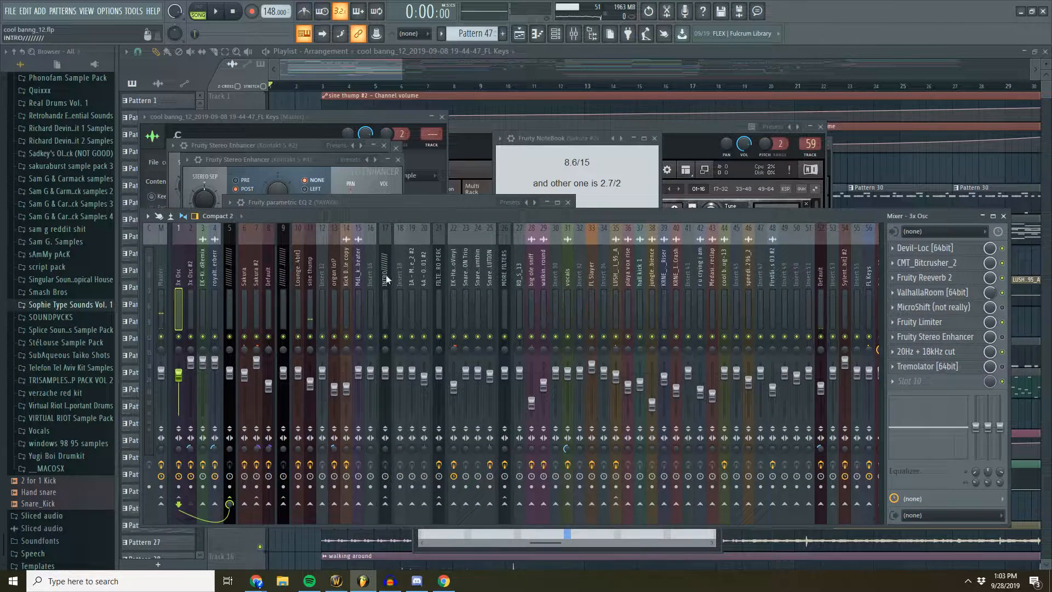
scroll(193, 277, down, 3)
scroll(193, 278, up, 3)
click(192, 278)
click(204, 278)
click(215, 279)
click(244, 279)
click(256, 279)
click(268, 281)
click(255, 282)
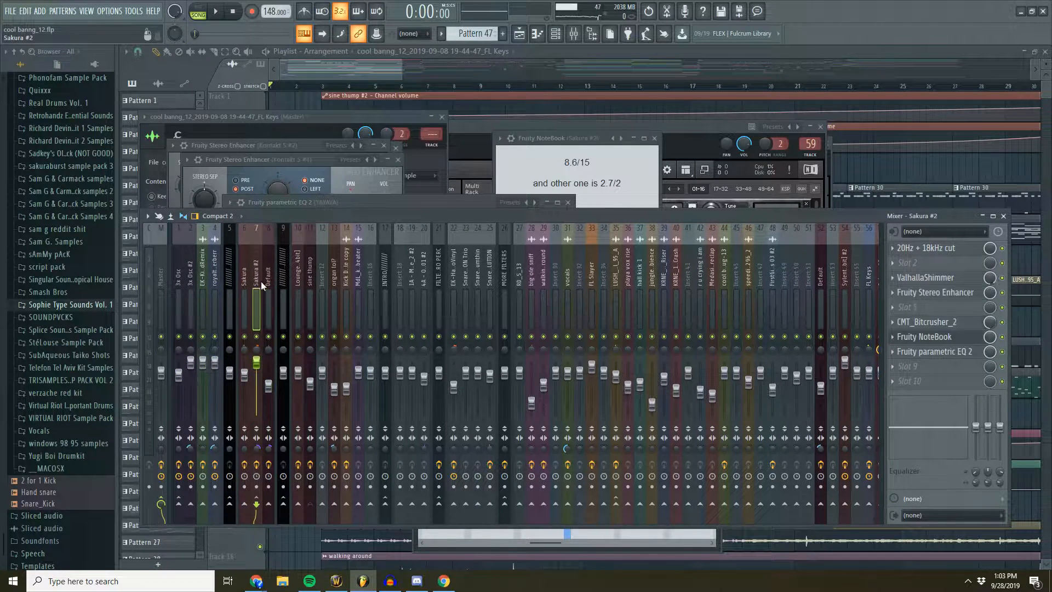
- Place Sakura #2's CMT_Bitcrusher_2 beside its Fruity NoteBook notes, setting bit depth to 8.6 and downsampling to 15
click(938, 336)
click(938, 336)
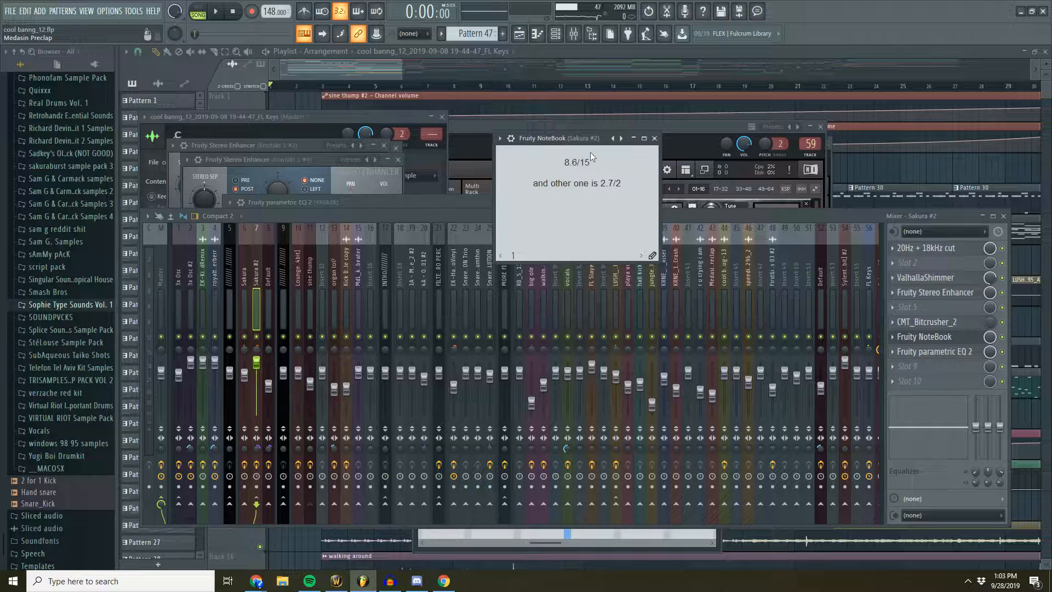
click(945, 323)
click(946, 325)
click(937, 323)
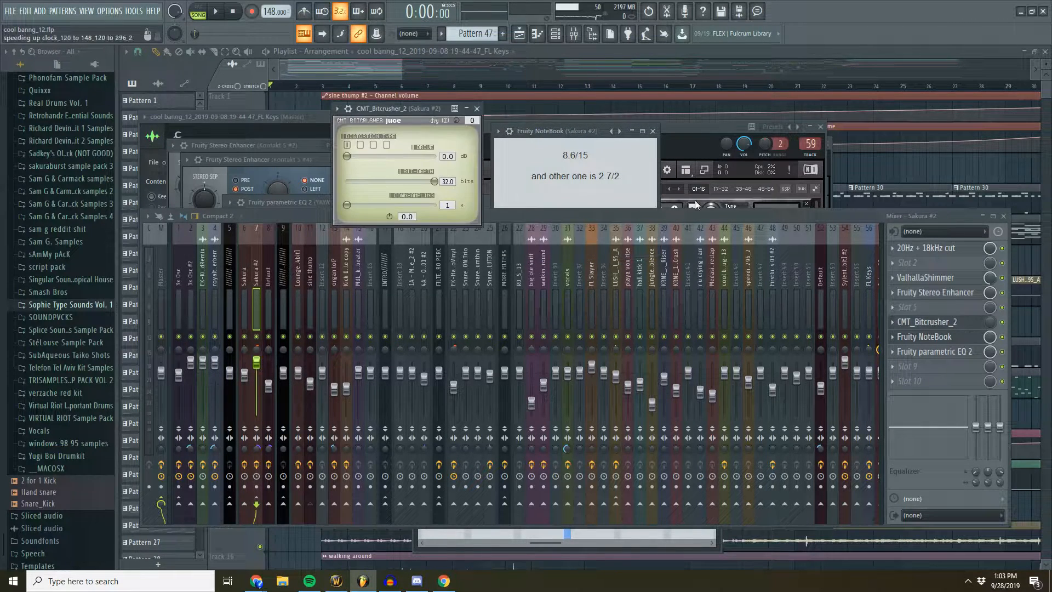
drag(408, 108, 394, 107)
click(567, 130)
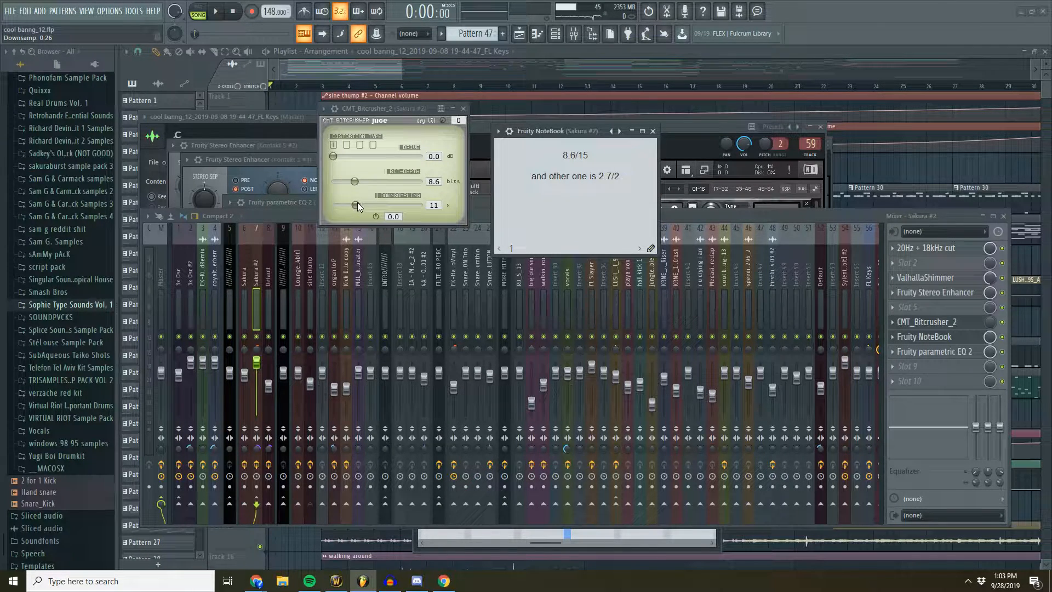
- Set the 3x Osc track's CMT_Bitcrusher_2 to 2.7 bits with downsampling 2, and close its effect windows
click(179, 277)
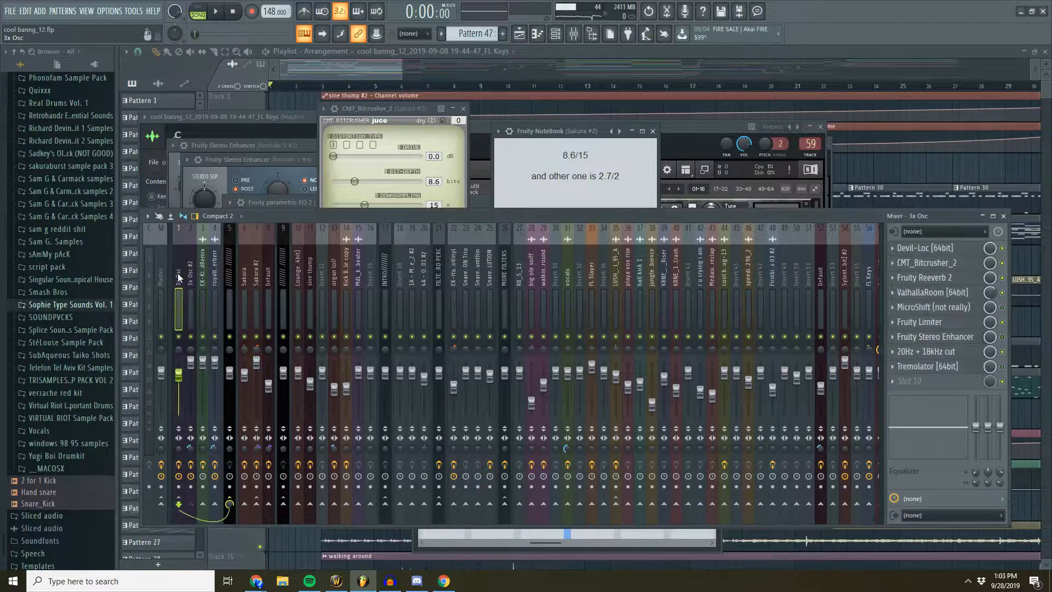
click(933, 308)
click(930, 264)
click(930, 265)
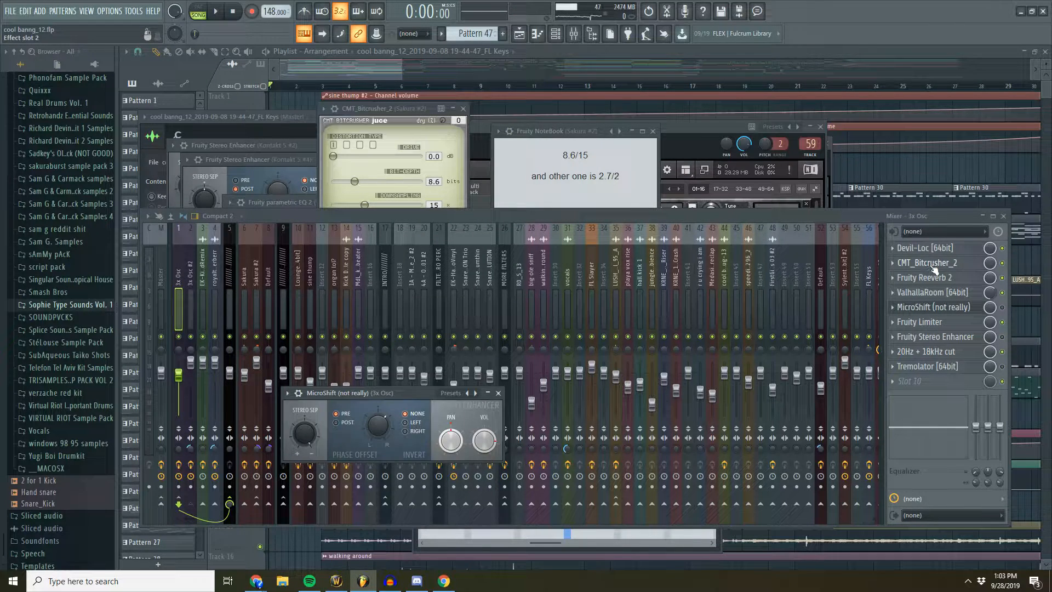
click(930, 264)
drag(748, 109, 757, 116)
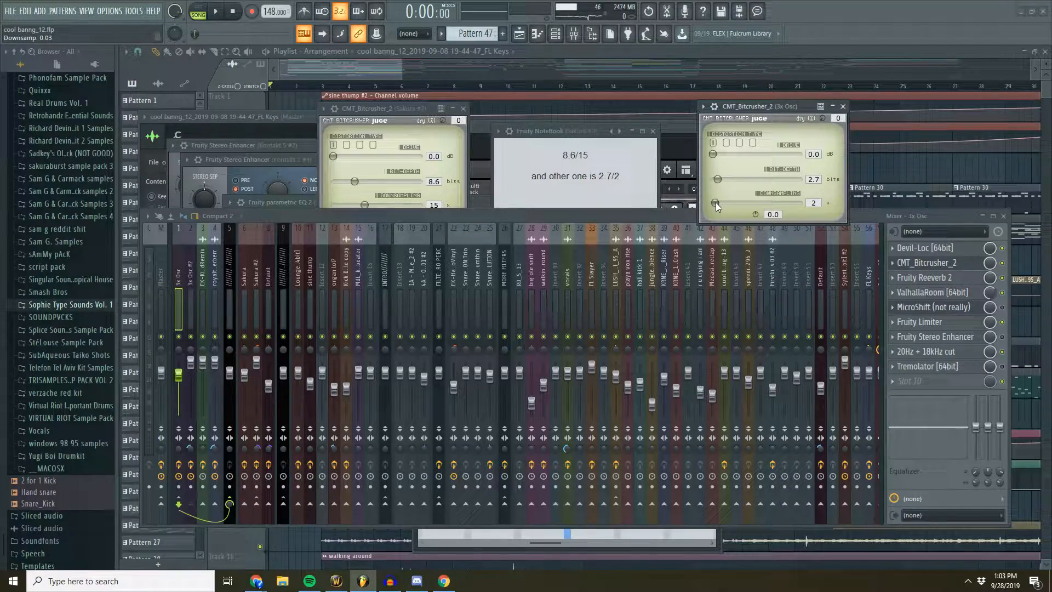
click(842, 107)
click(933, 307)
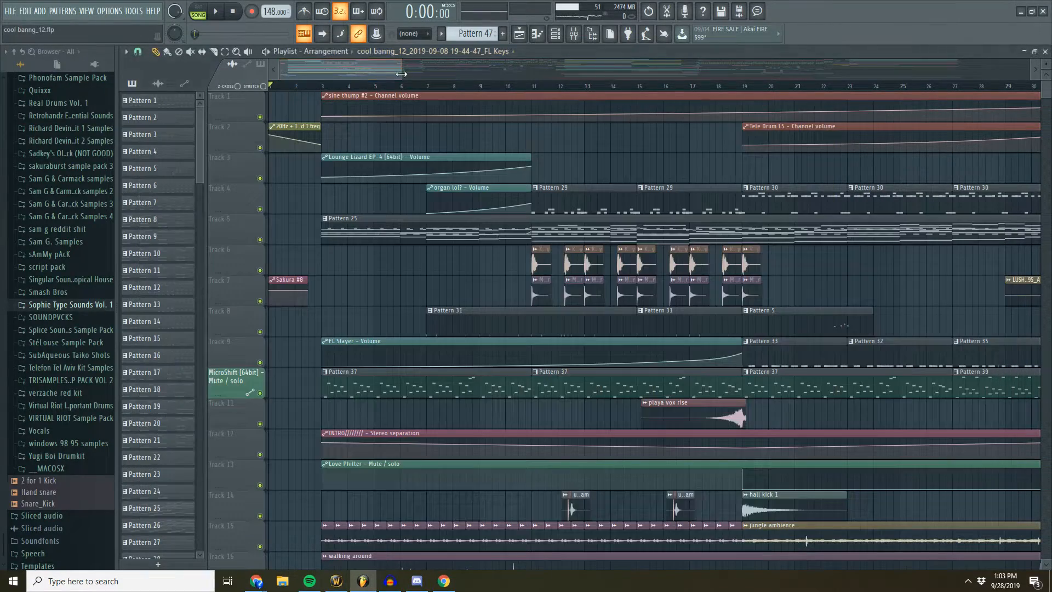
- Return to the playlist, place the playhead shortly before bar 35, and play the transition into the drop
scroll(405, 73, down, 4)
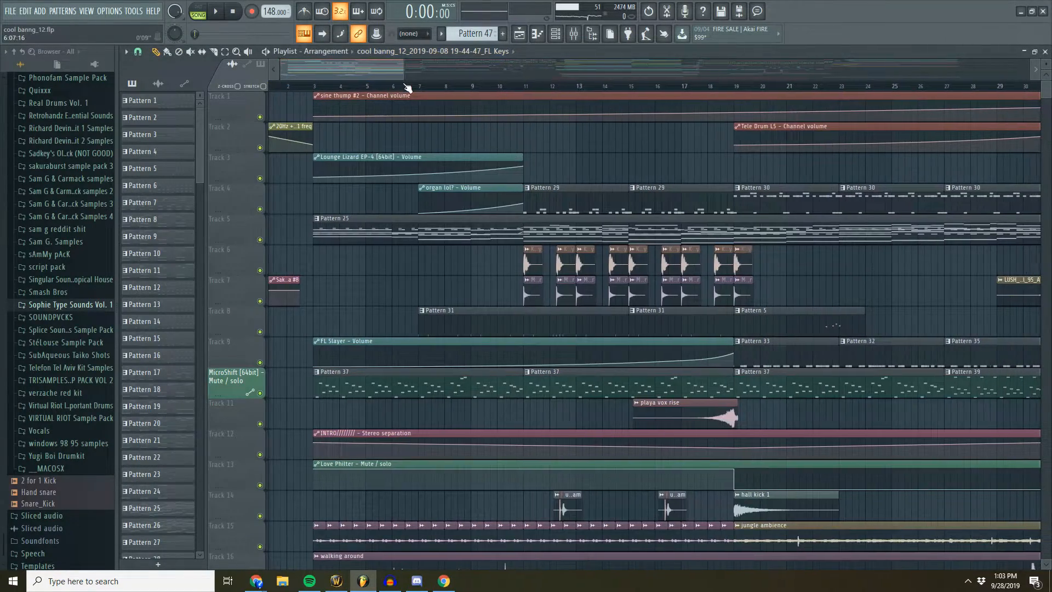
drag(405, 70, 422, 71)
drag(536, 86, 541, 87)
scroll(540, 87, up, 4)
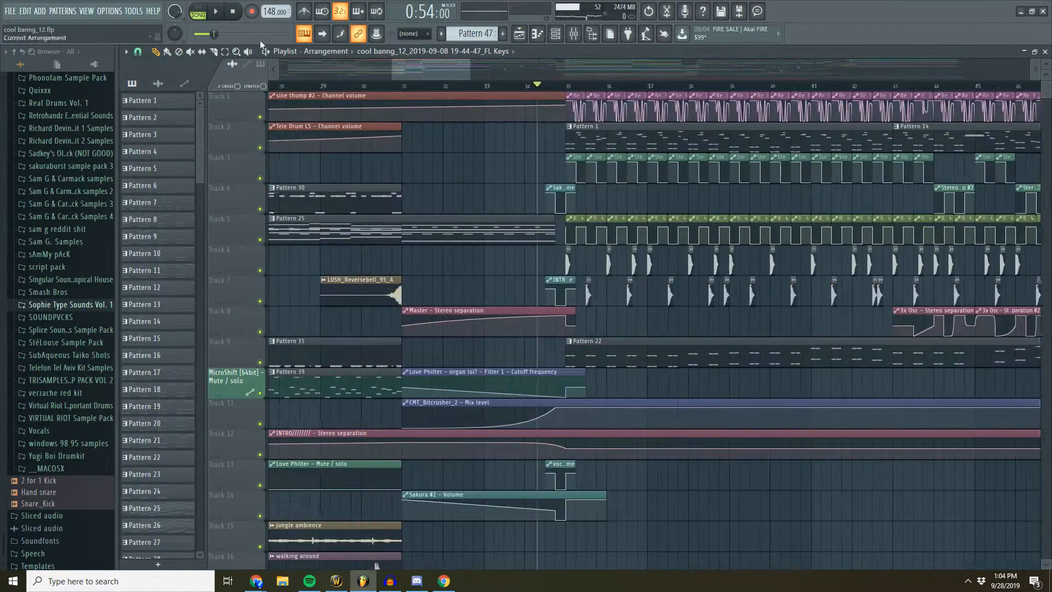
click(216, 13)
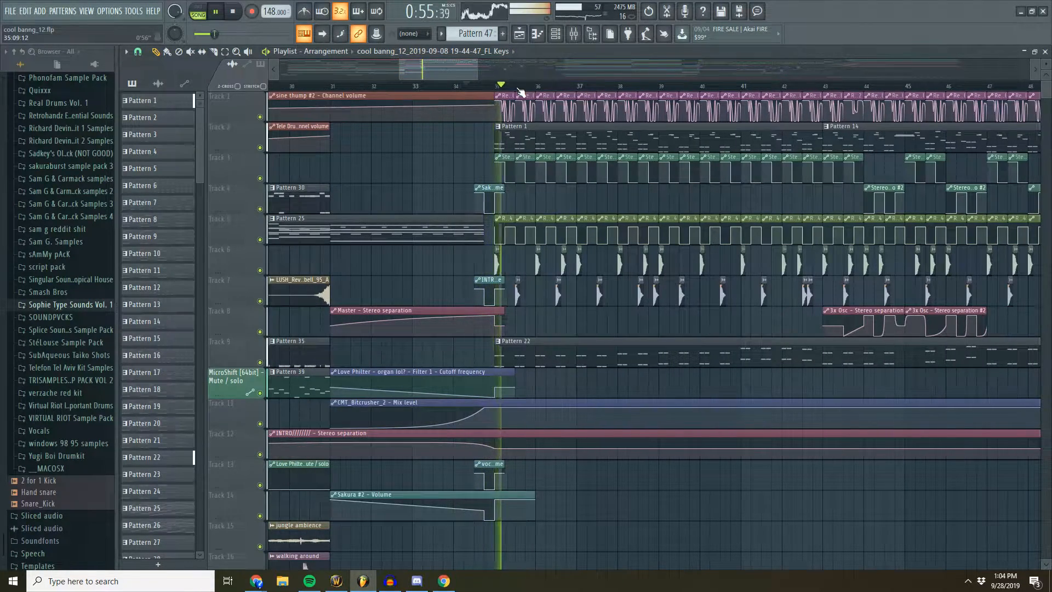
scroll(569, 77, down, 2)
scroll(616, 67, up, 1)
key(space)
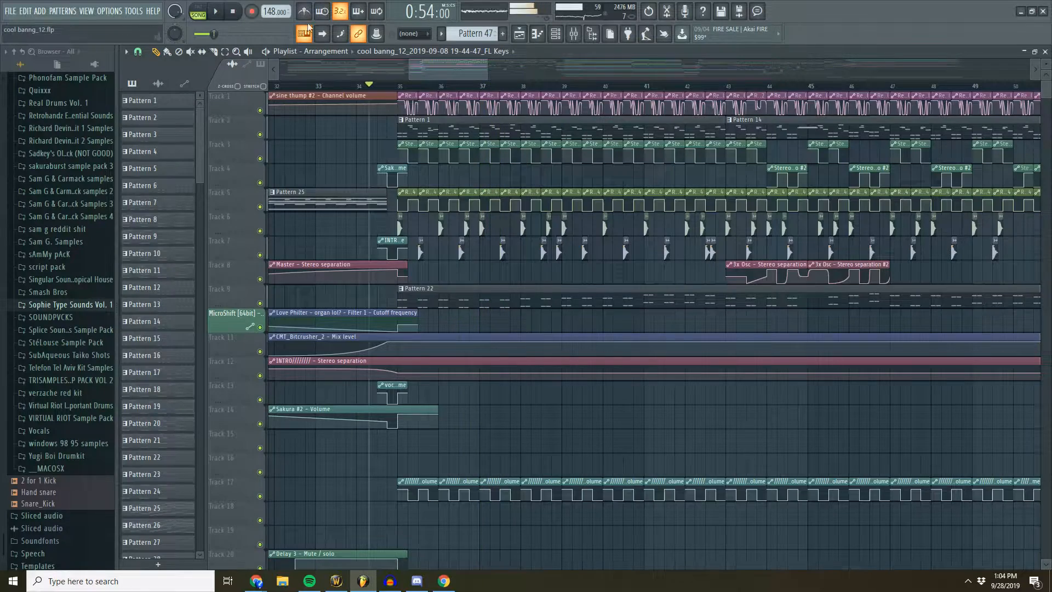
- Play the drop from just before bar 35 with the mixer open, watch the track levels, and select Sakura #2
click(573, 34)
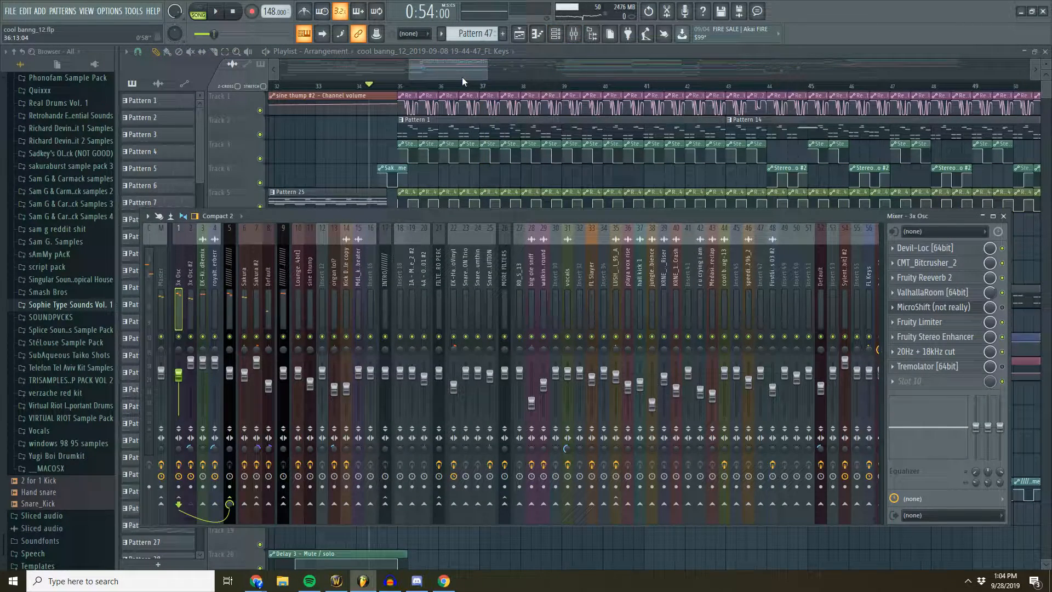
click(432, 75)
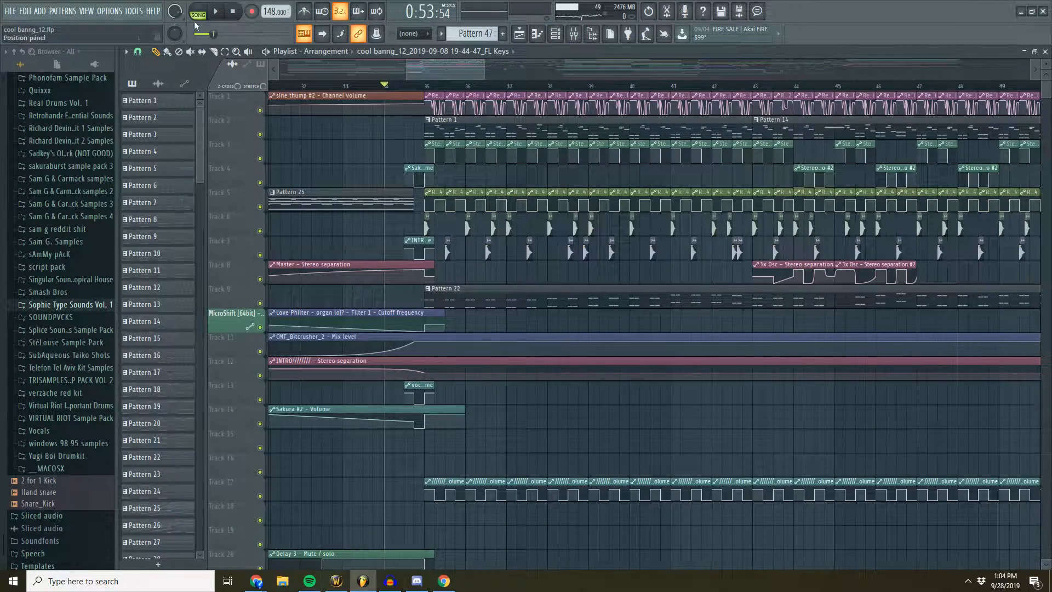
click(216, 12)
key(F9)
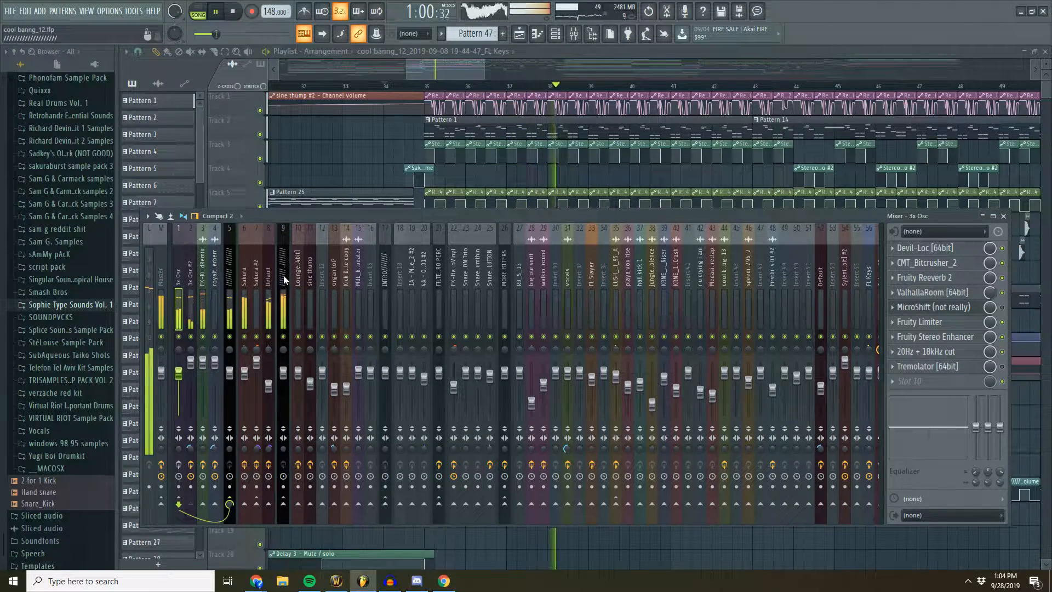
click(258, 279)
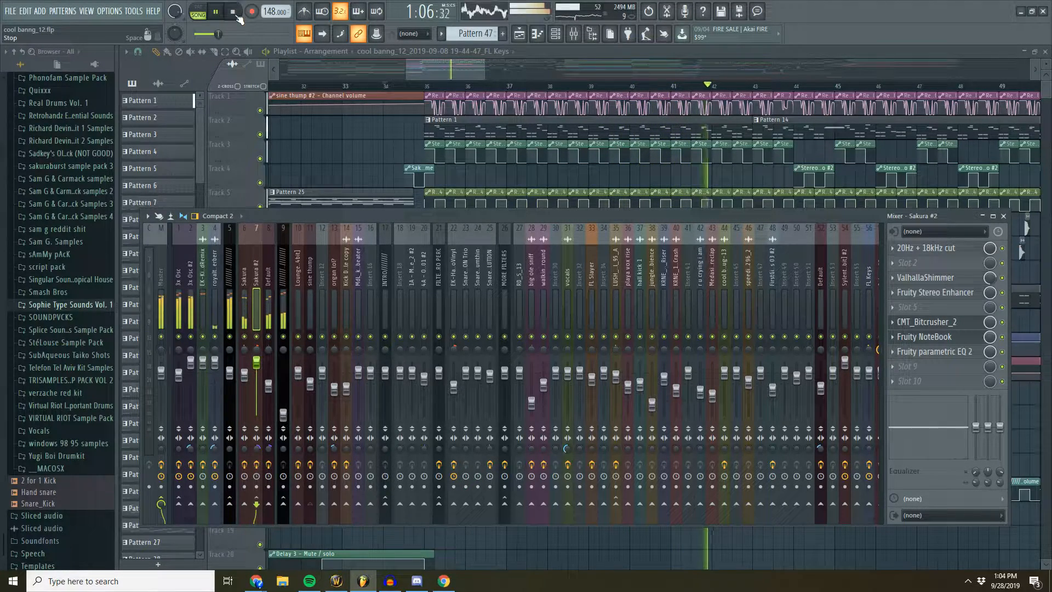
key(space)
- Open Pattern 1 from the playlist and view the 3x Osc piano roll alongside the channel rack
click(455, 68)
scroll(448, 81, up, 4)
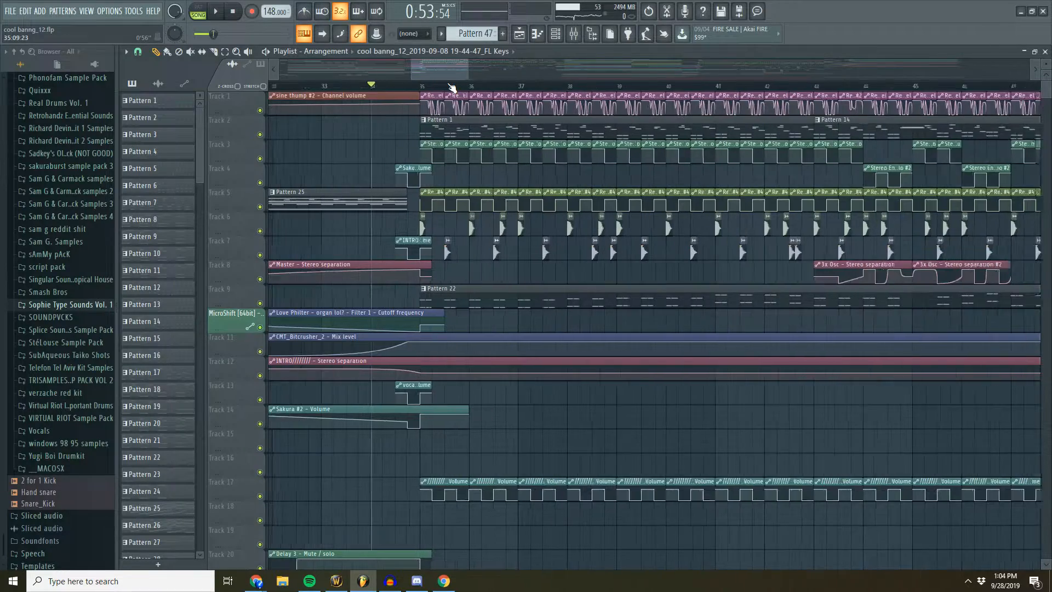
double_click(432, 123)
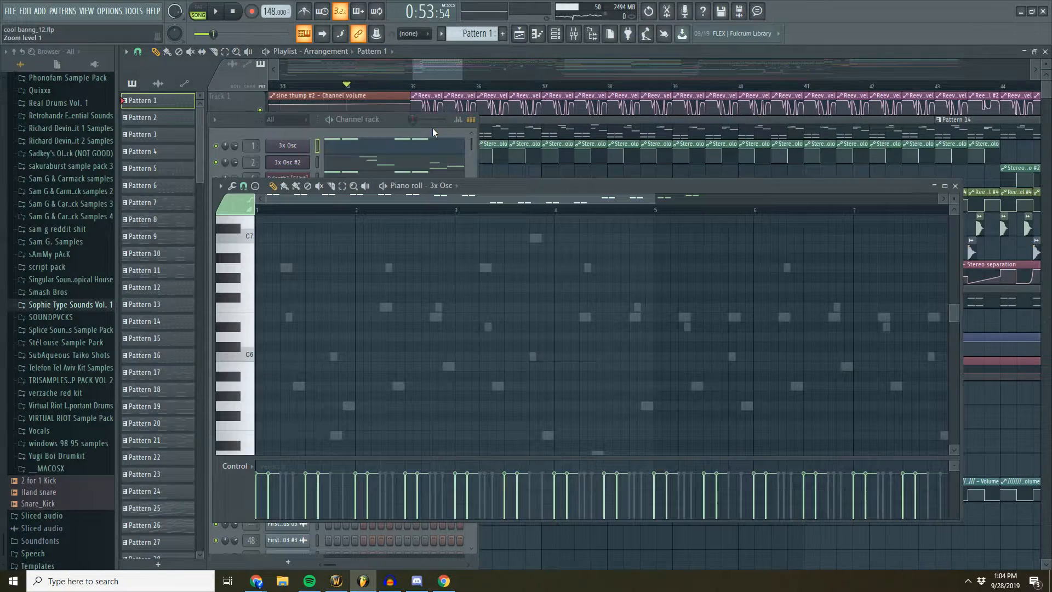
key(F6)
right_click(290, 147)
click(290, 163)
right_click(291, 145)
click(330, 146)
right_click(296, 146)
click(333, 147)
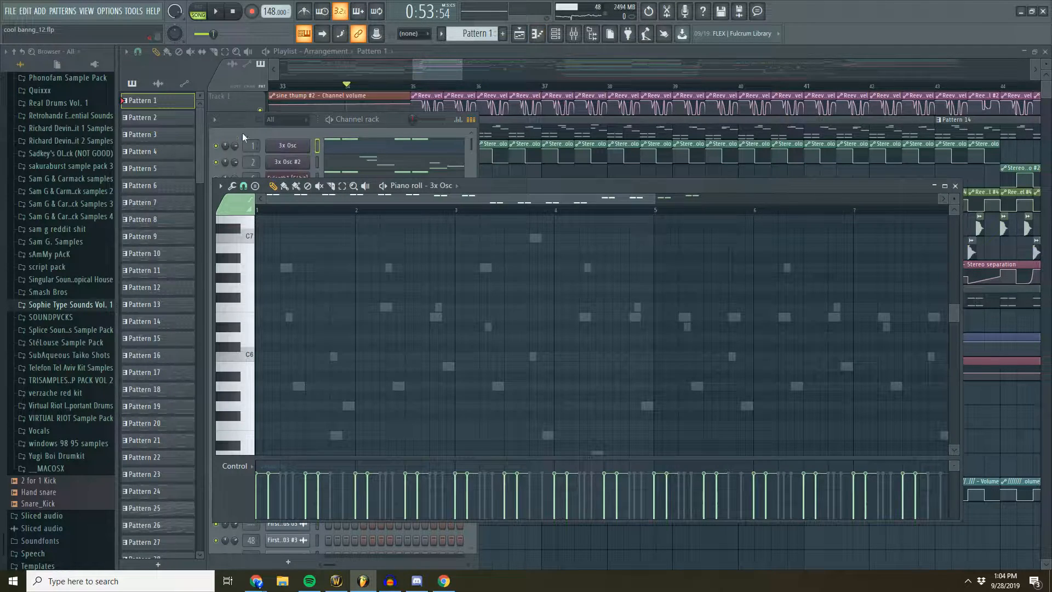
- Audition Pattern 1 on its own in pattern mode and bring the playlist back into view
click(202, 8)
key(space)
click(389, 120)
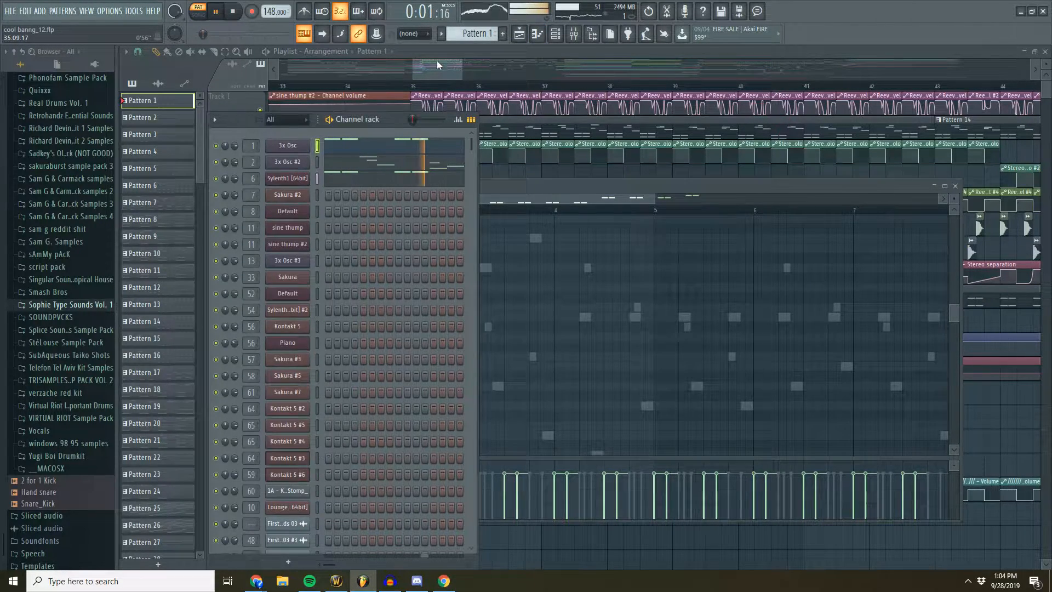
click(437, 62)
click(237, 13)
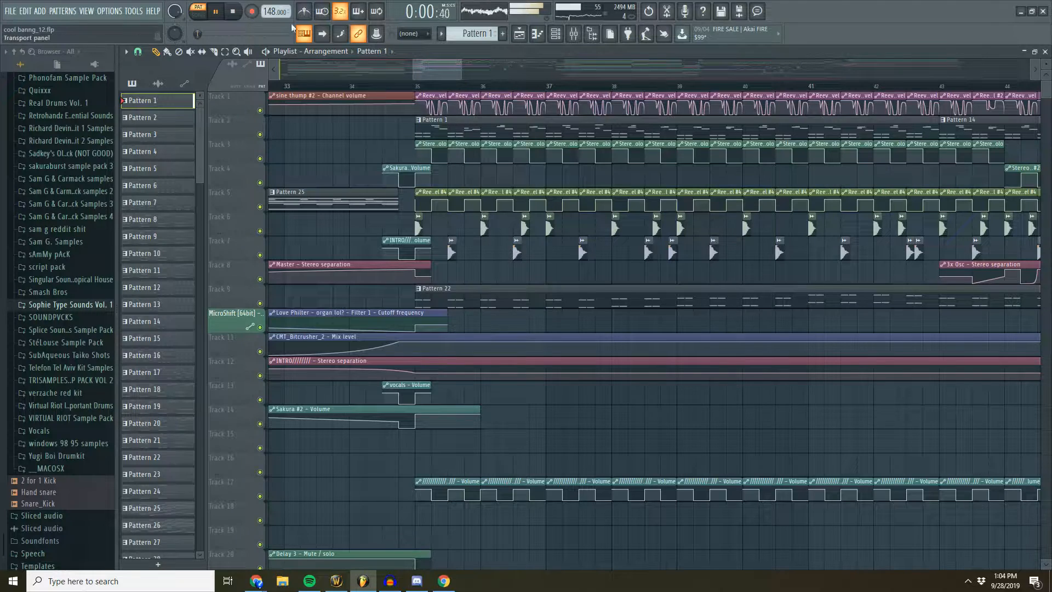
- Place the playhead inside bar 35, replay Pattern 1 with the channel rack displayed, and stop
click(433, 86)
click(200, 9)
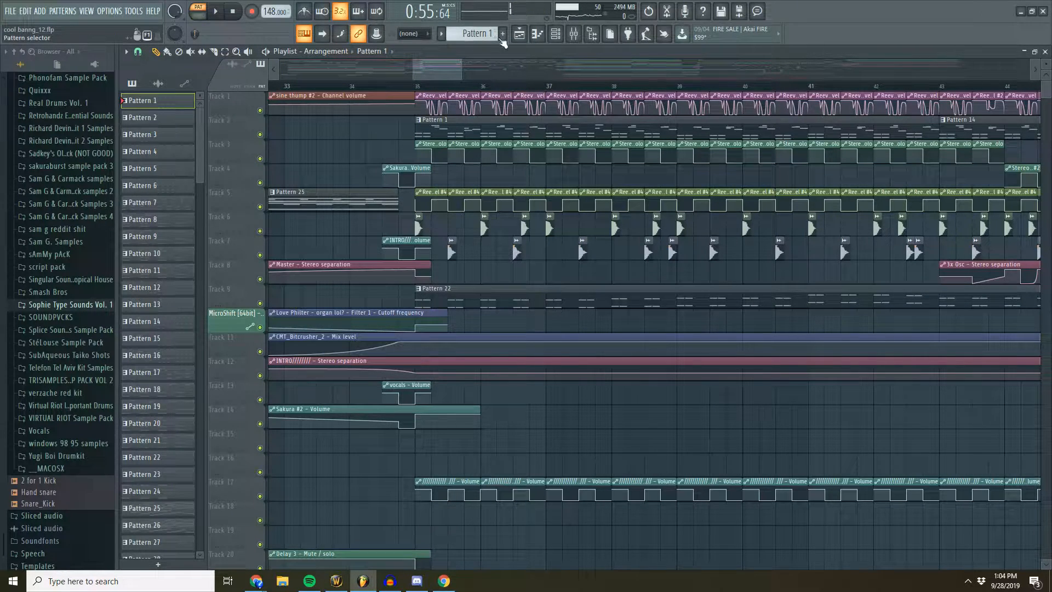
click(215, 11)
key(F6)
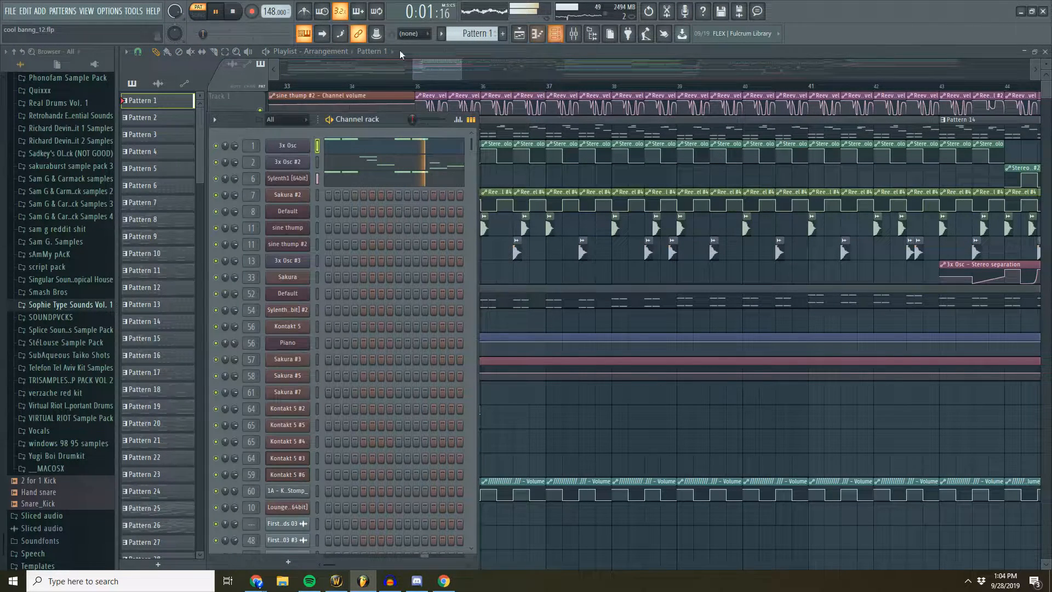
click(236, 14)
key(F6)
- Compare Pattern 1 in pattern mode with the full song, moving the playhead to about bar 36
click(439, 86)
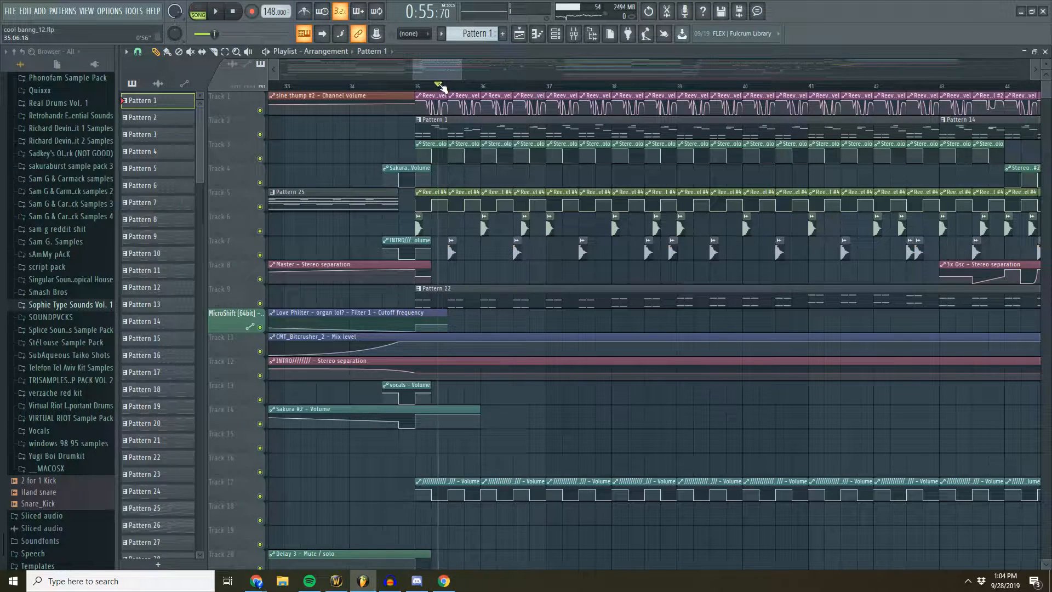
click(200, 10)
click(215, 11)
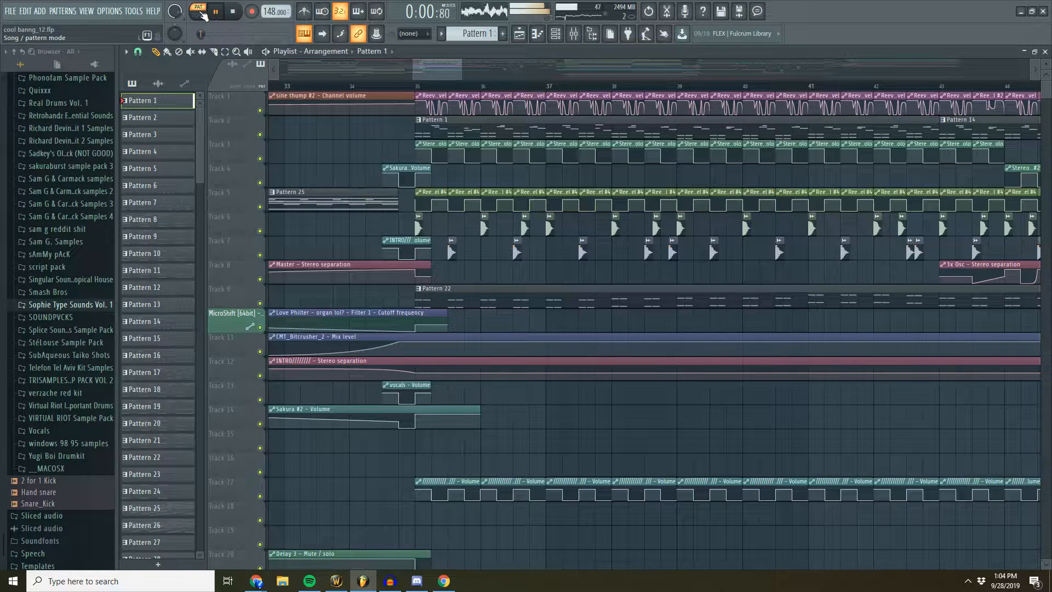
click(204, 19)
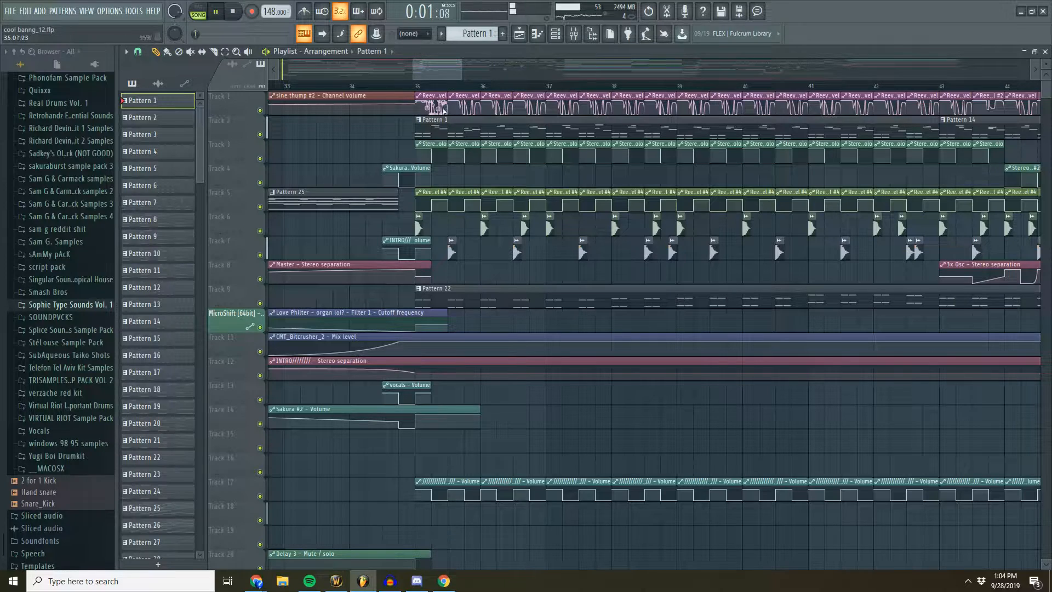
drag(460, 90, 488, 92)
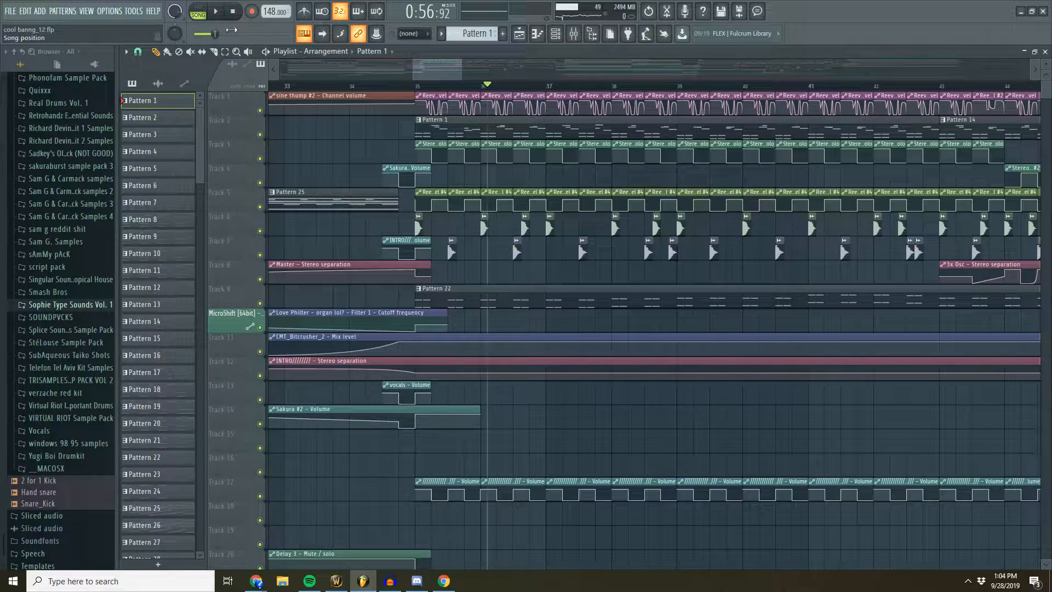
- Audition Pattern 1 in pattern mode, stop playback, and display the channel rack
click(199, 11)
click(218, 11)
click(232, 11)
click(555, 33)
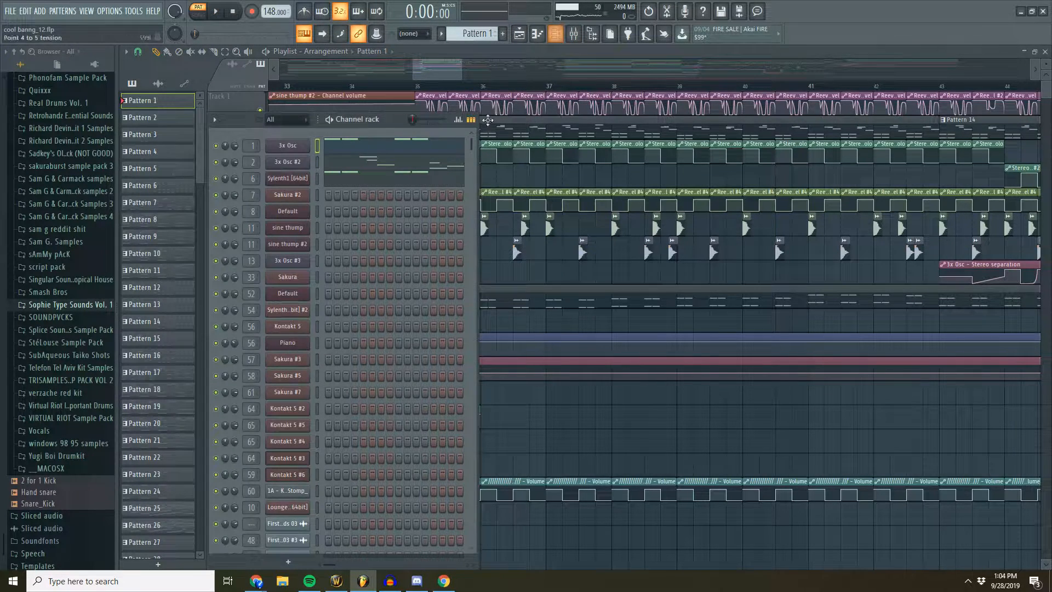
- Open the 3x Osc channel's piano roll and look closely at its opening chord notes
right_click(302, 147)
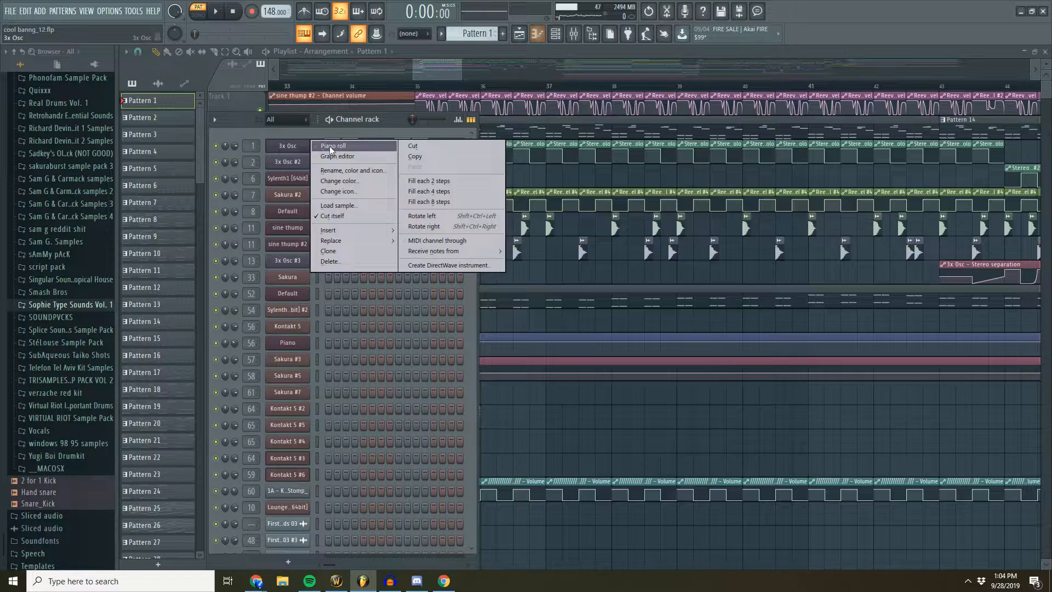
click(330, 145)
scroll(384, 260, up, 3)
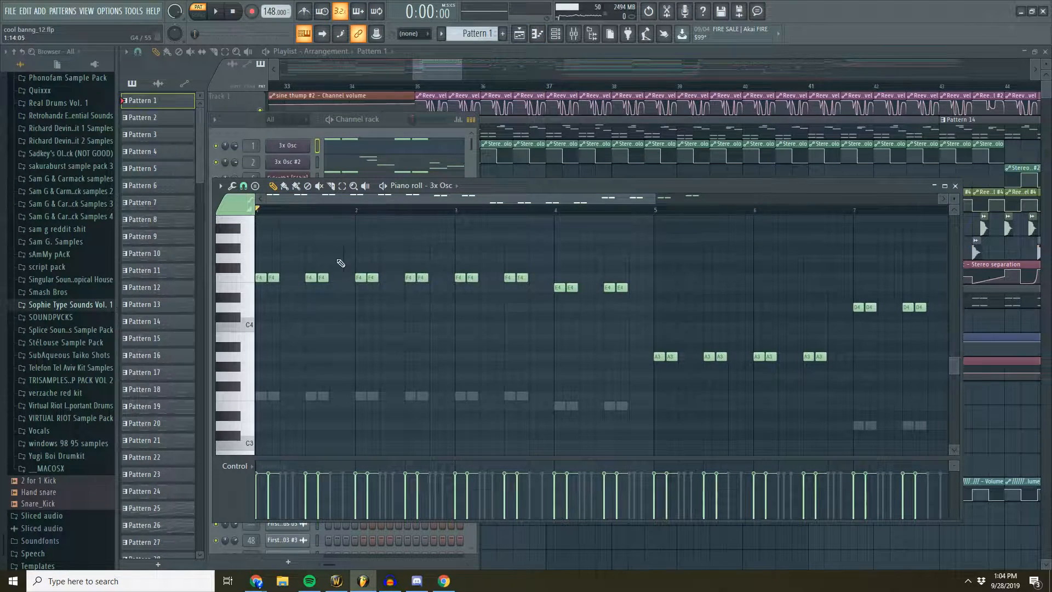
scroll(307, 219, up, 4)
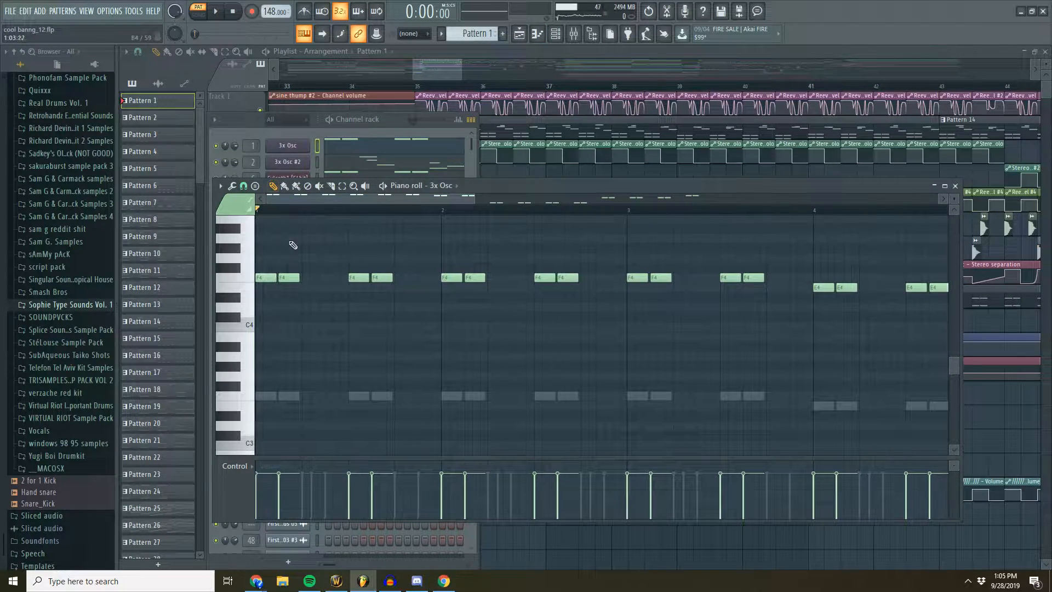
- Switch to the 3x Osc #2 piano roll and inspect the properties of the first E6 slide note
click(353, 125)
click(413, 164)
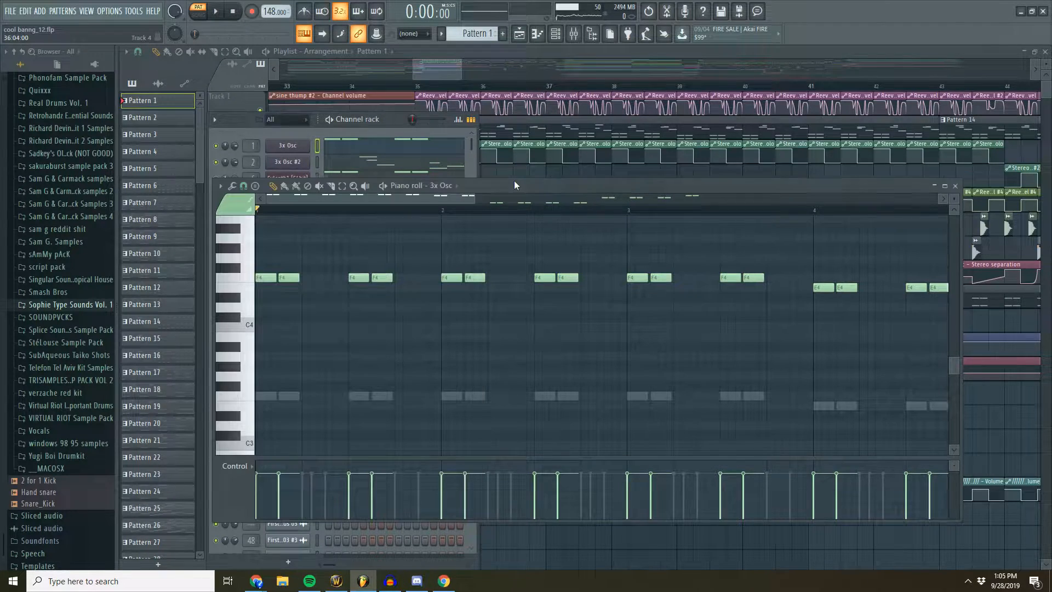
click(297, 169)
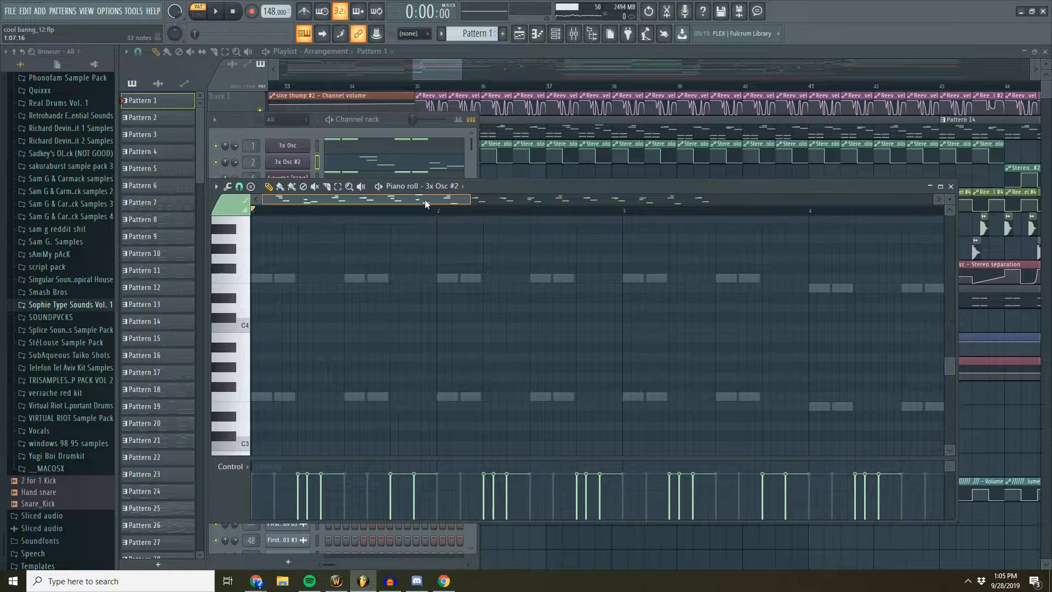
scroll(404, 243, up, 5)
scroll(377, 247, down, 2)
scroll(394, 263, up, 4)
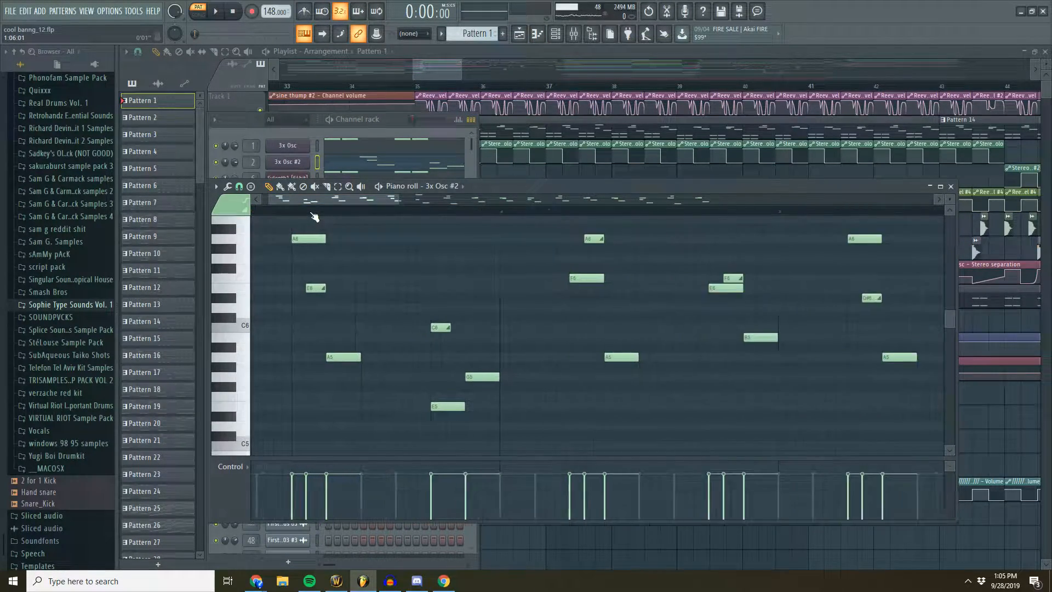
double_click(418, 287)
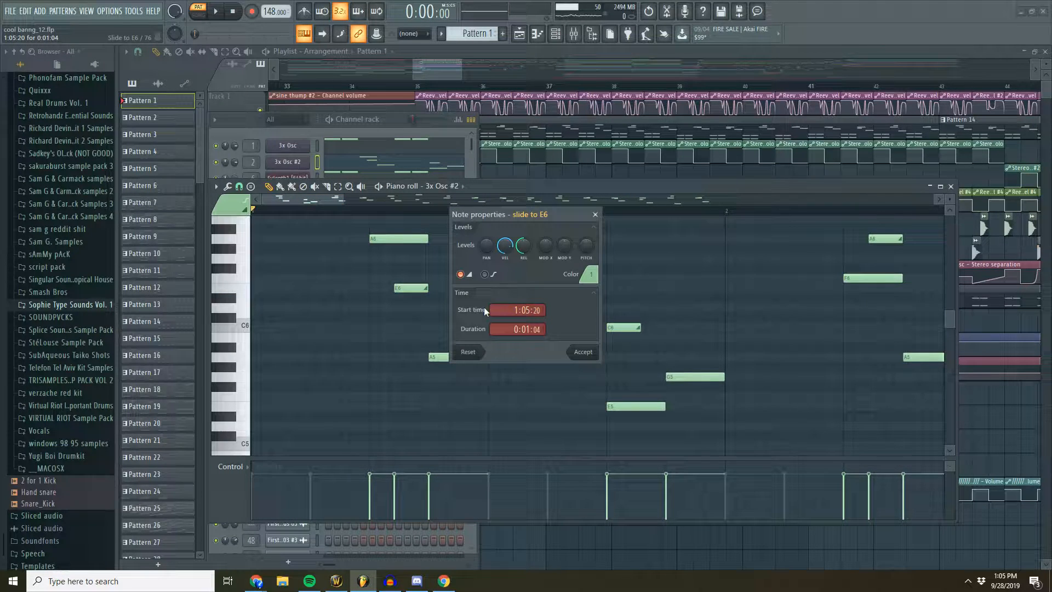
click(594, 214)
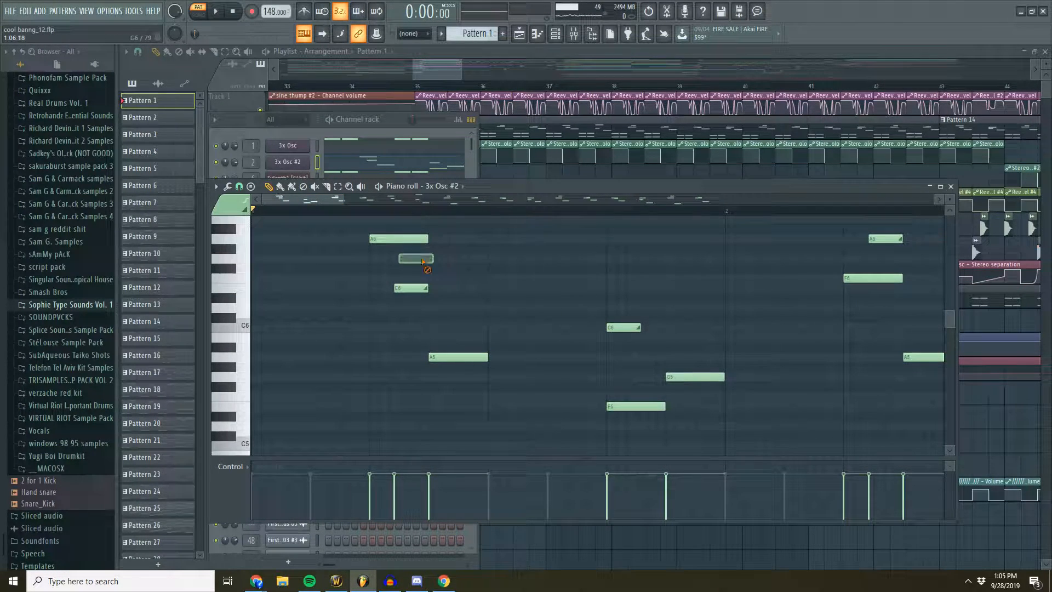
- Try an extra A6 note after the first A5 note in 3x Osc #2, and delete it
drag(463, 252, 490, 240)
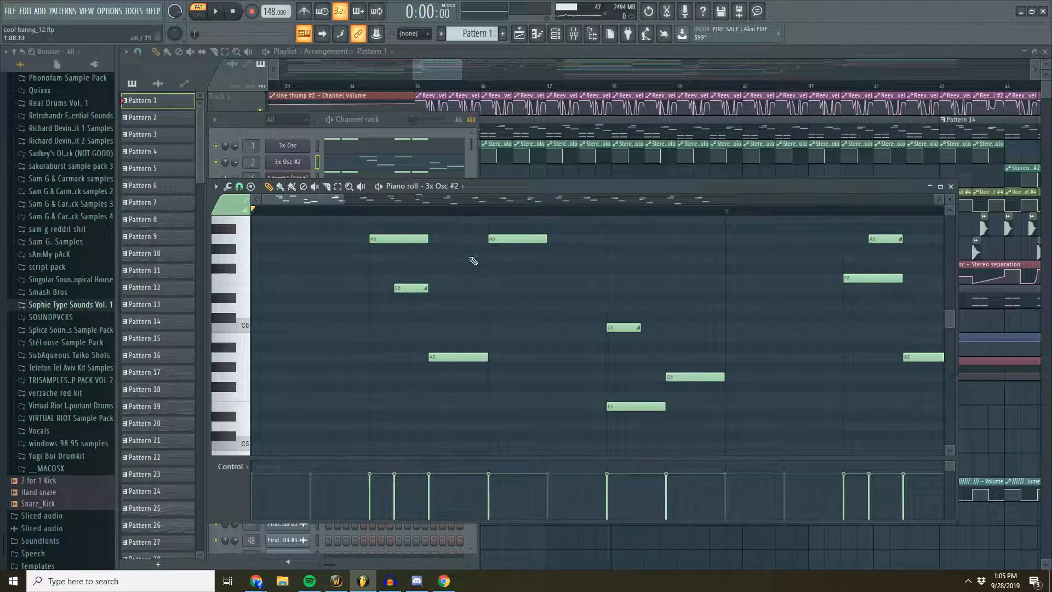
right_click(510, 239)
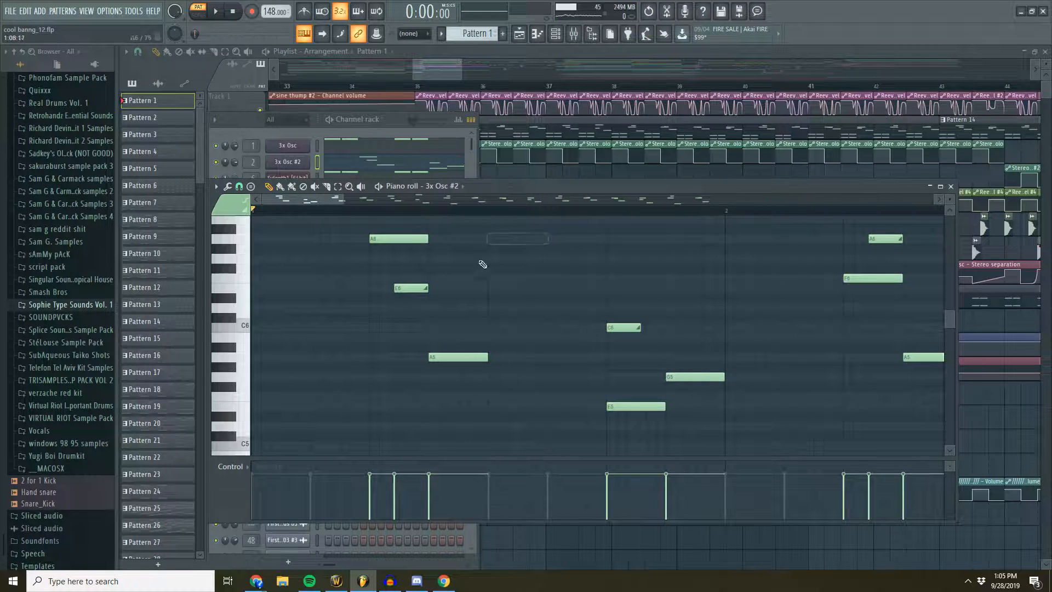
- Inspect the note properties of the first A6 note in 3x Osc #2 without changing them
double_click(415, 242)
click(580, 350)
double_click(412, 239)
click(583, 352)
scroll(378, 228, up, 2)
double_click(382, 240)
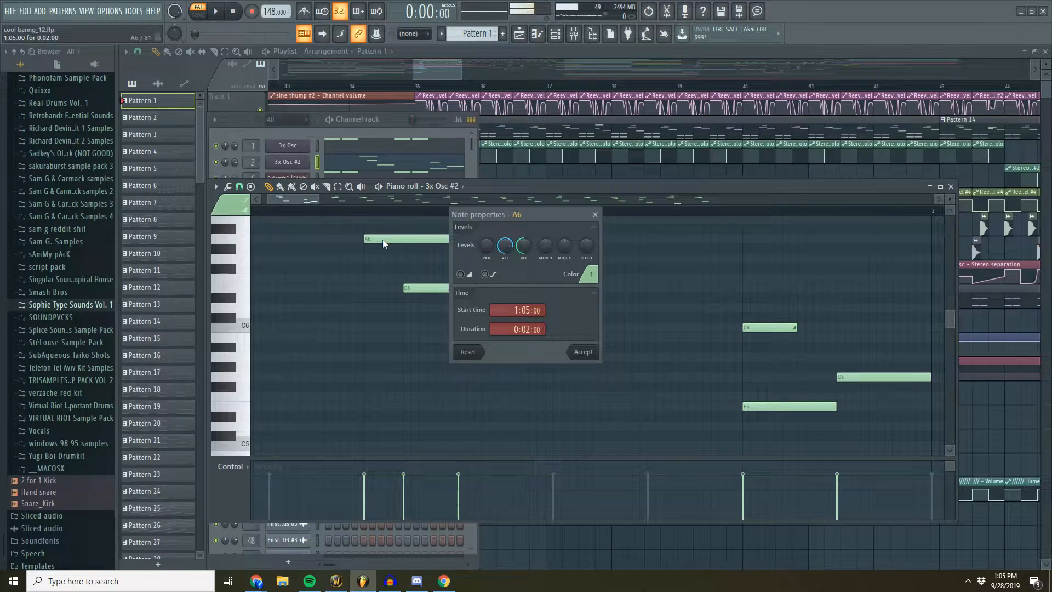
click(596, 215)
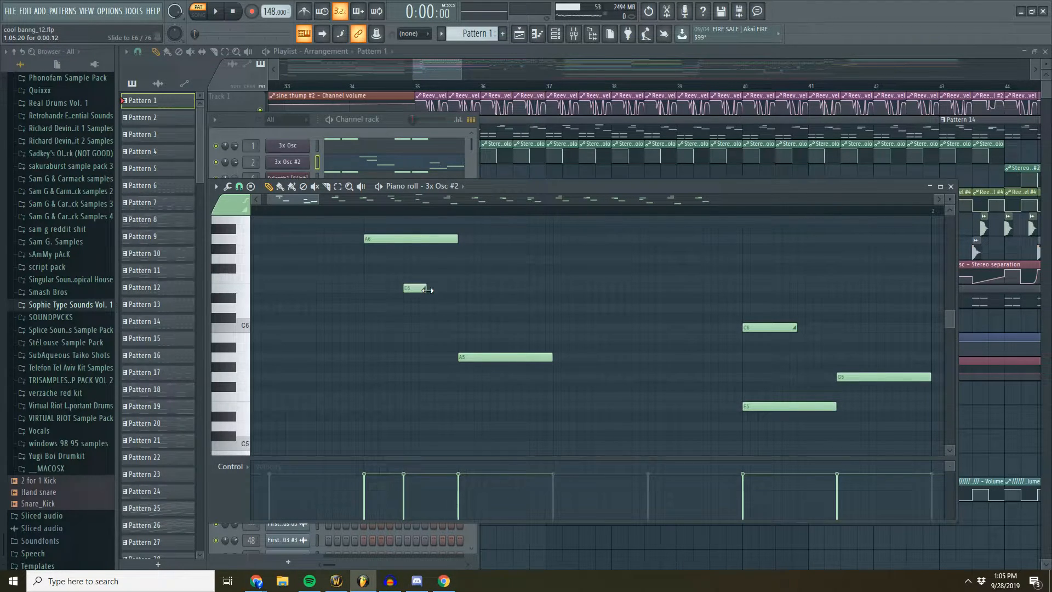
- Try different lengths for the first E6 slide note in 3x Osc #2
drag(452, 289, 392, 292)
scroll(383, 210, down, 4)
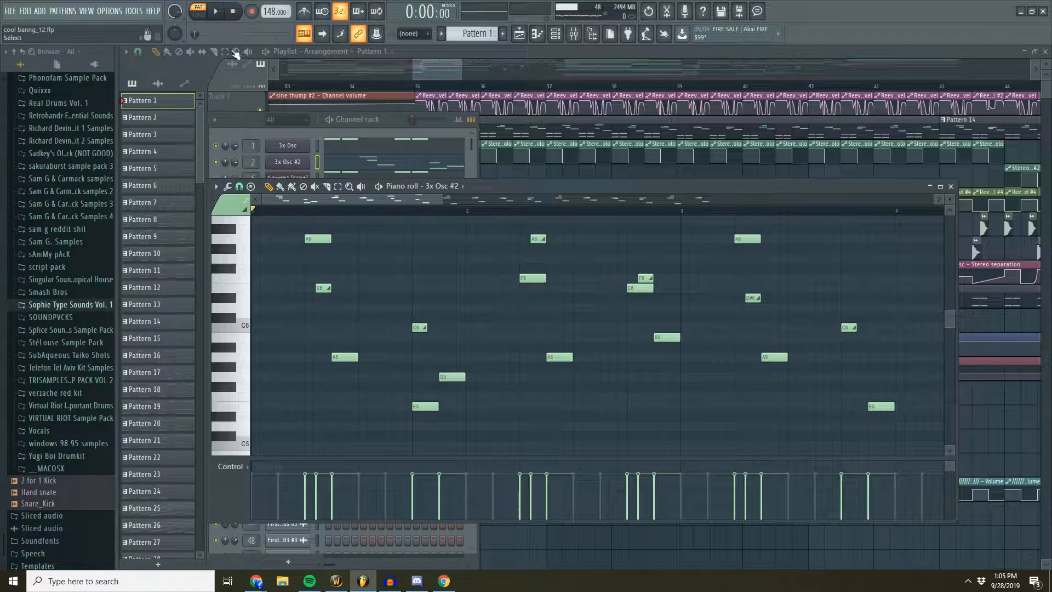
- Audition Pattern 1 with 3x Osc #2 soloed while following its piano roll, and stop
click(218, 15)
click(230, 164)
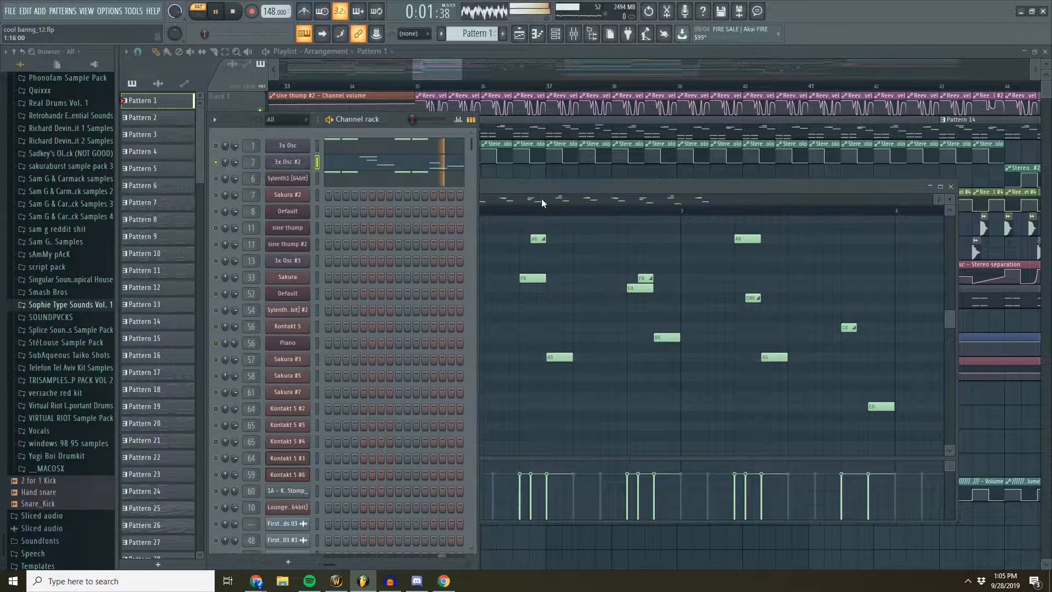
drag(532, 188, 526, 188)
drag(406, 199, 415, 198)
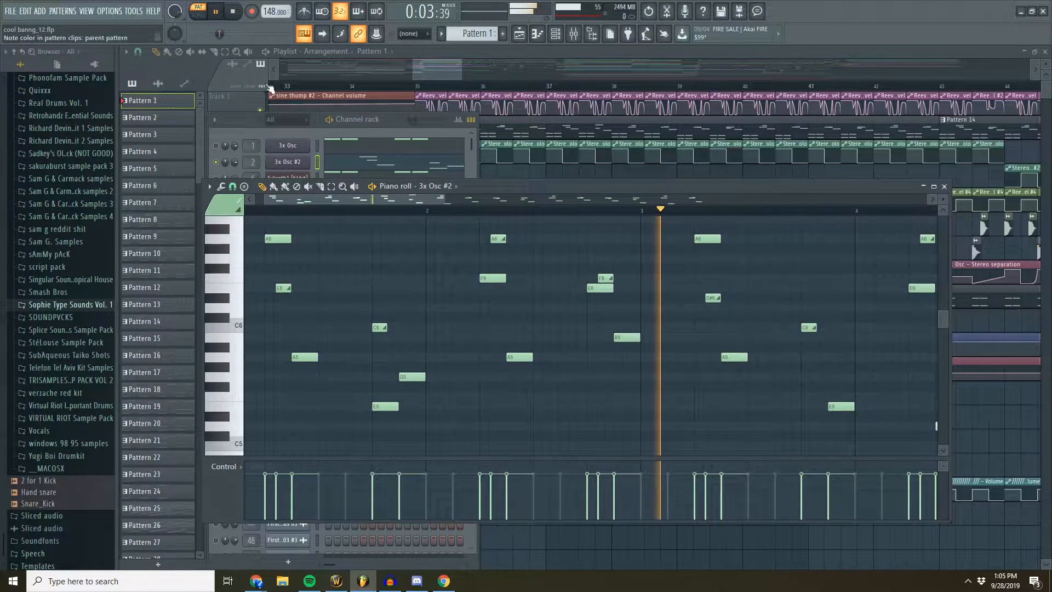
key(space)
- Re-enable the 3x Osc and Sylenth1 channels and audition them together with 3x Osc #2
click(220, 152)
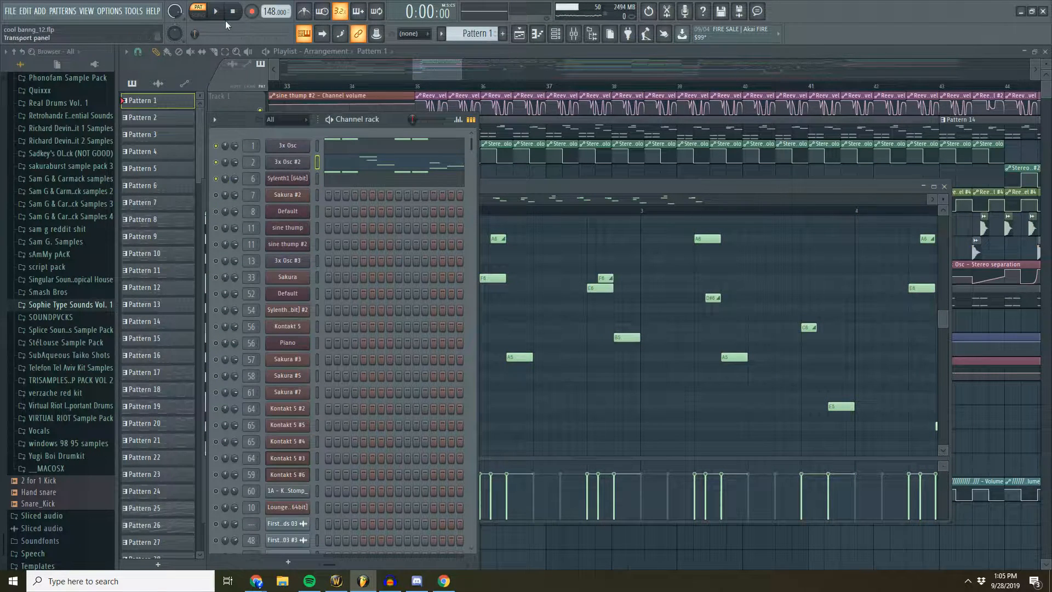
key(space)
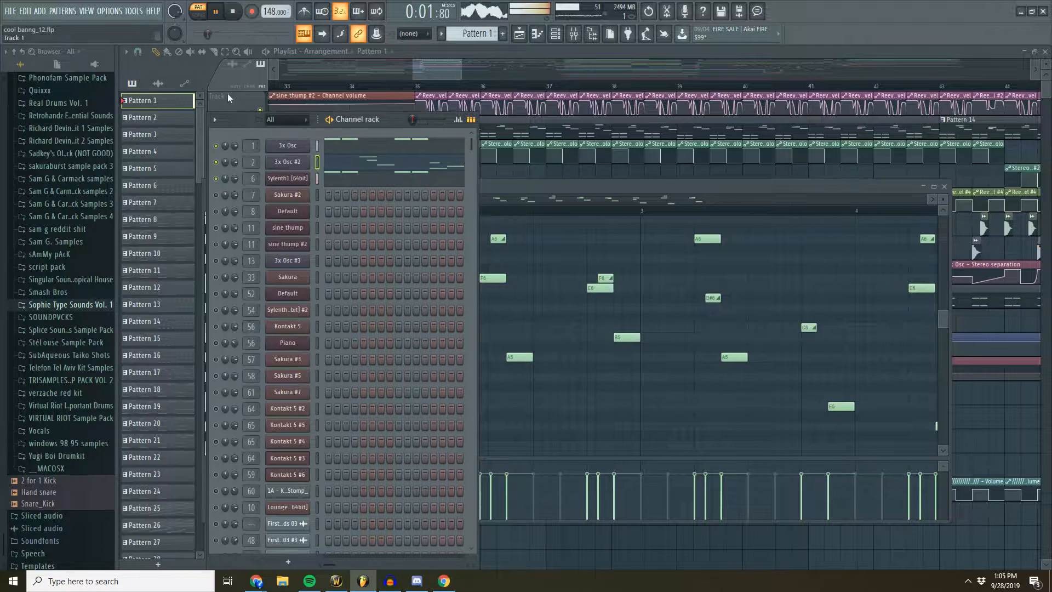
key(space)
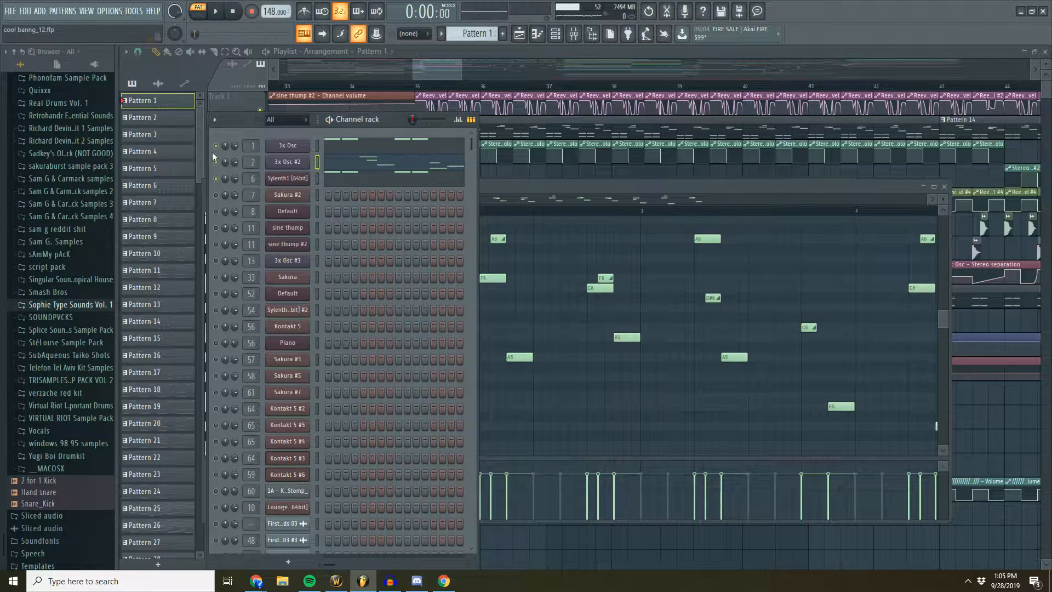
- Open the 3x Osc synth and audition Pattern 1 with only that channel enabled
click(300, 148)
key(space)
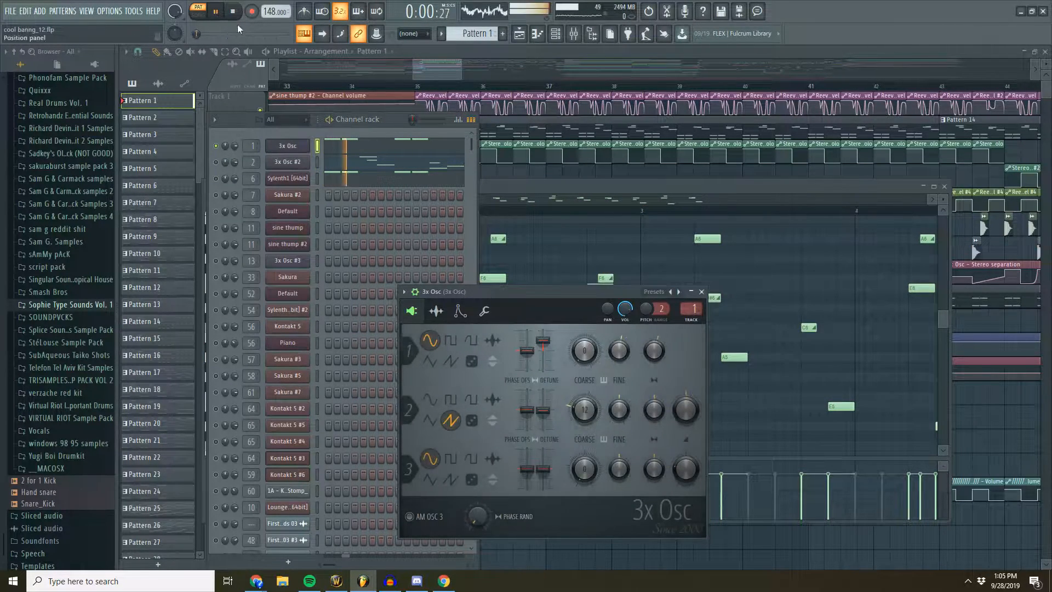
click(235, 12)
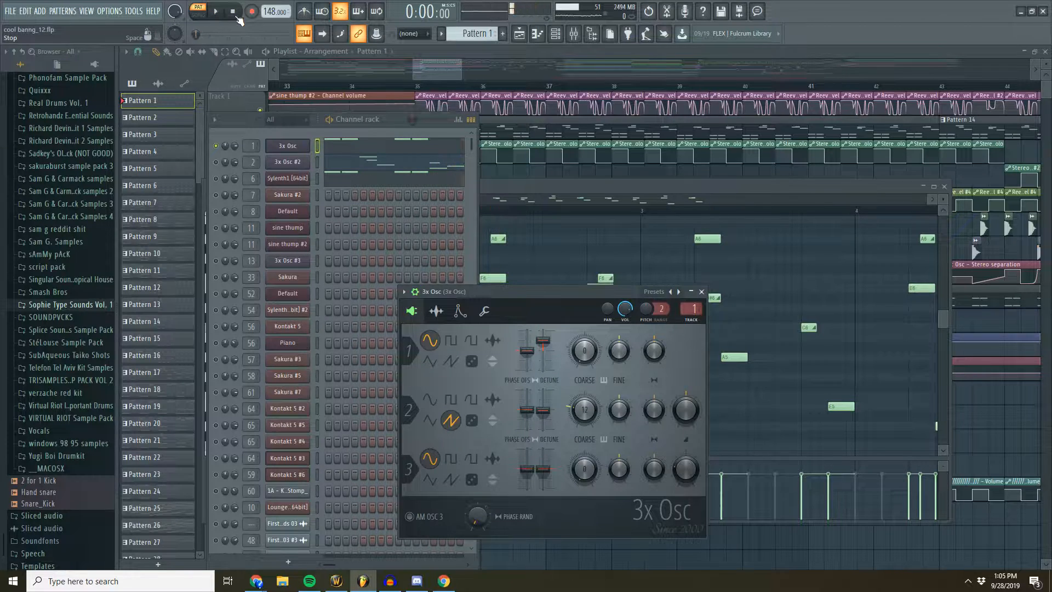
- Enable the Sylenth1 channel alongside 3x Osc, open its synth, and browse the preset list while keeping Bass 1
click(217, 179)
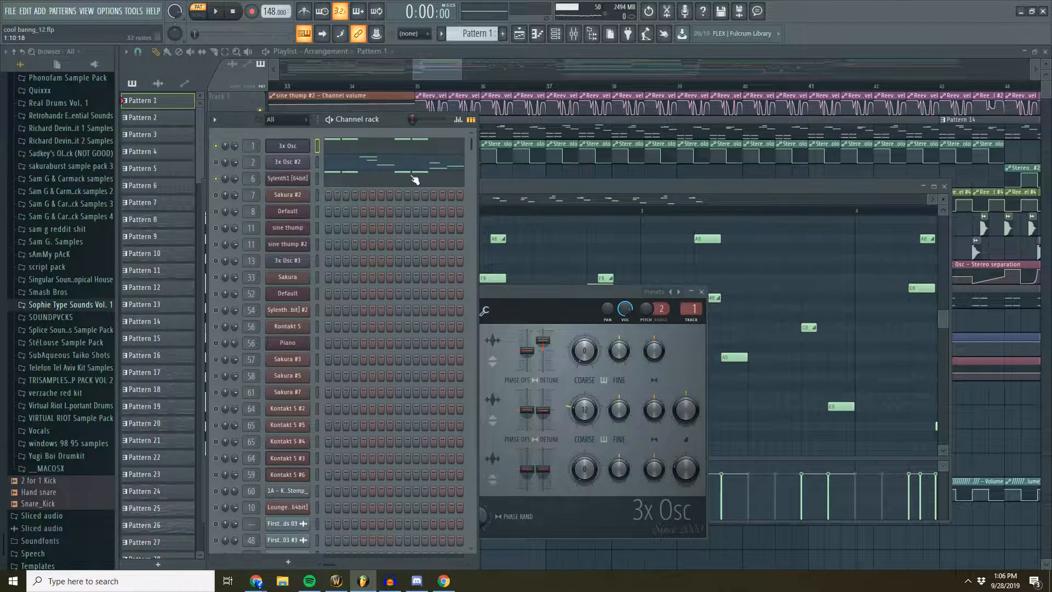
click(296, 178)
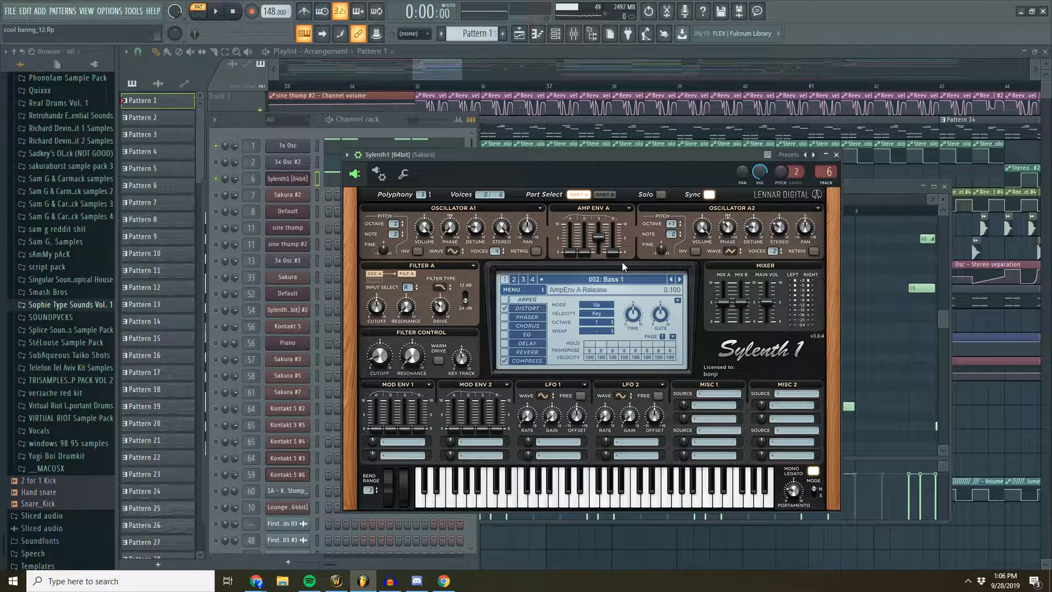
click(730, 309)
click(606, 278)
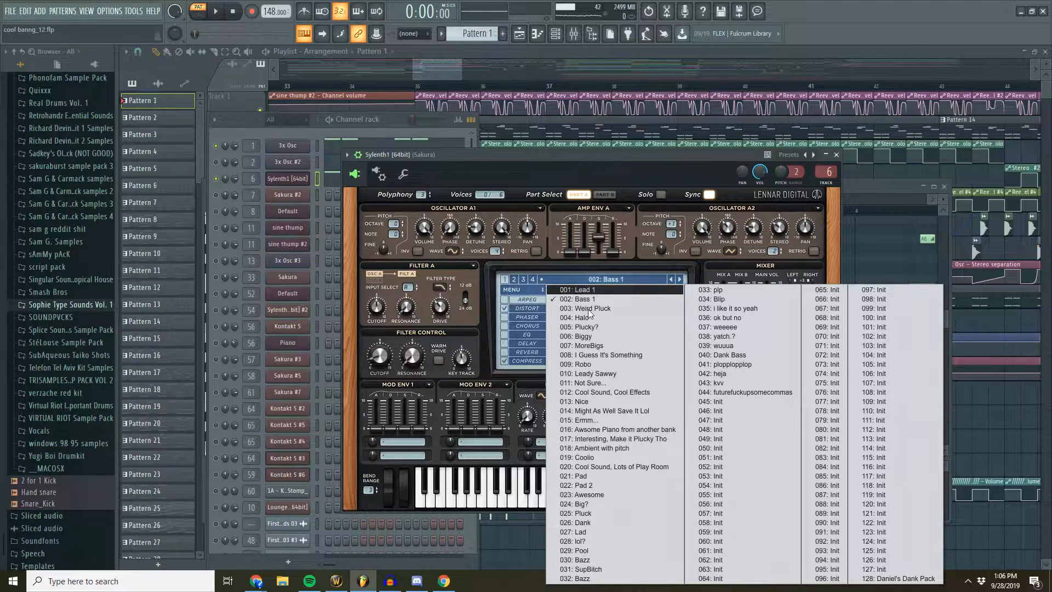
click(569, 156)
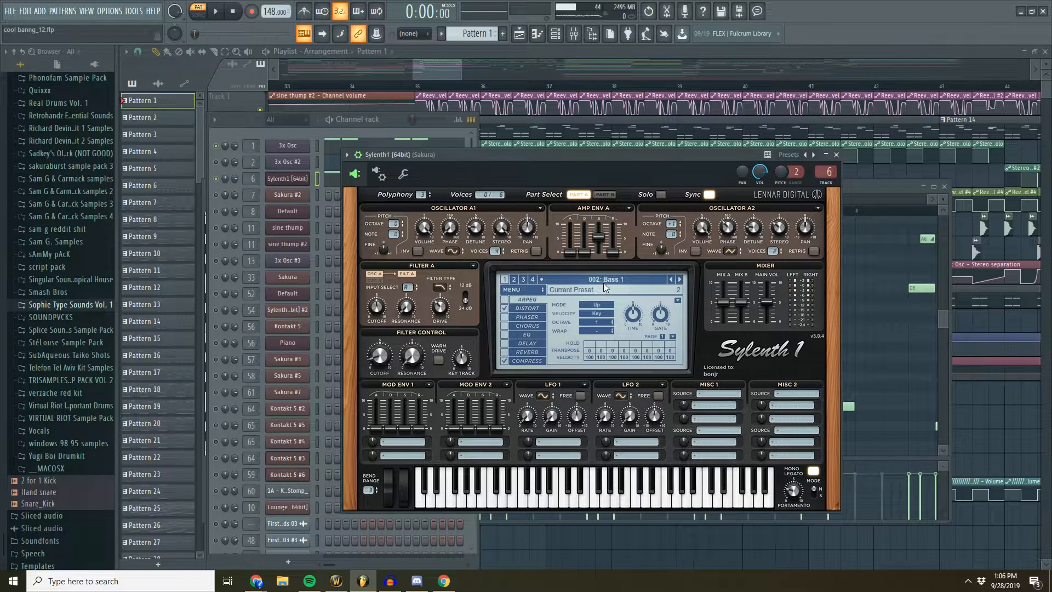
click(603, 283)
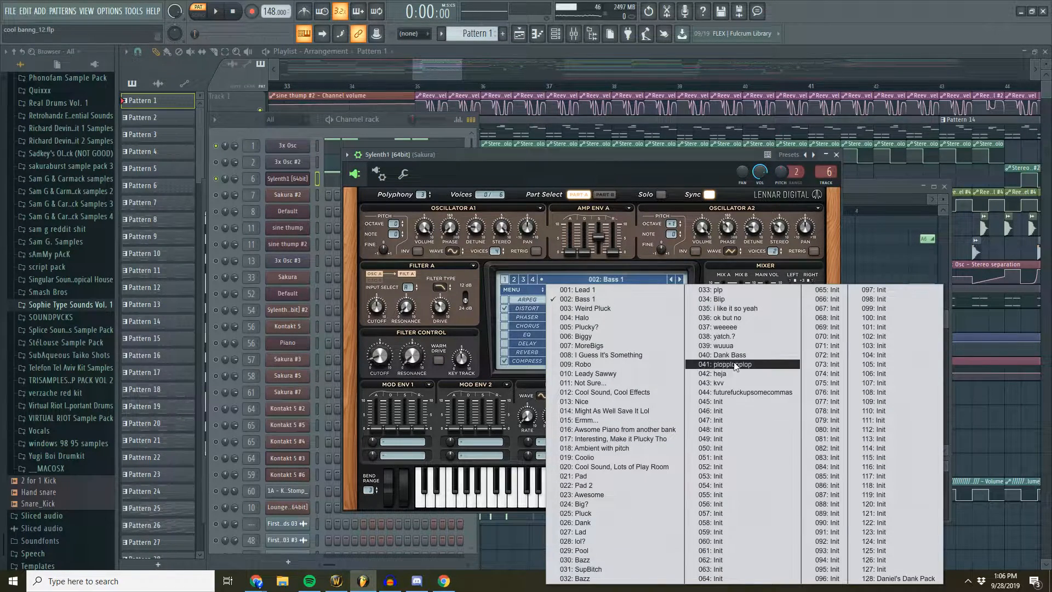
click(386, 121)
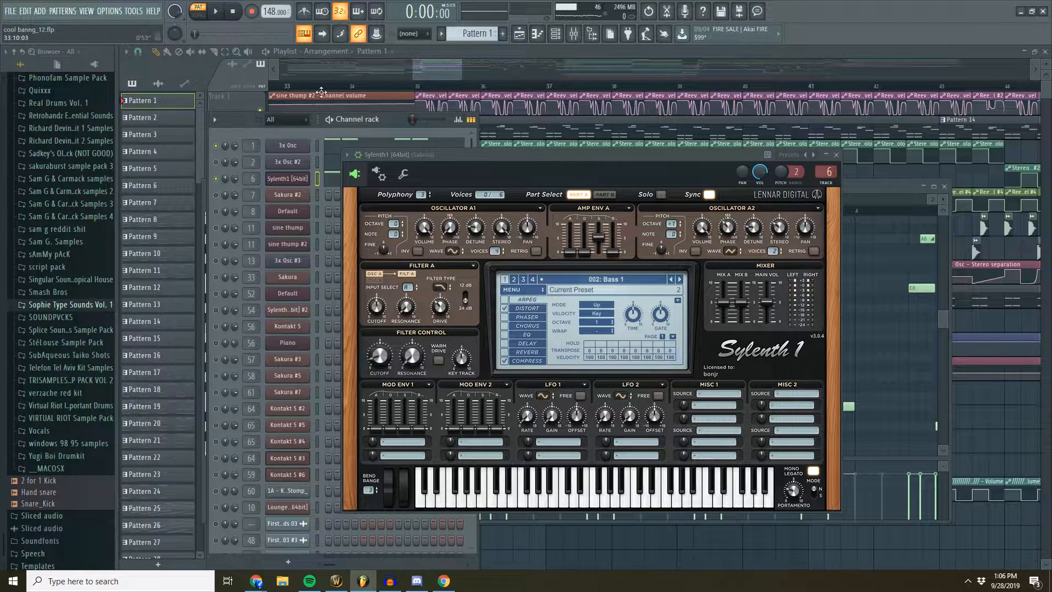
- Audition 3x Osc layered with Sylenth1, stop playback, and open the mixer
click(217, 12)
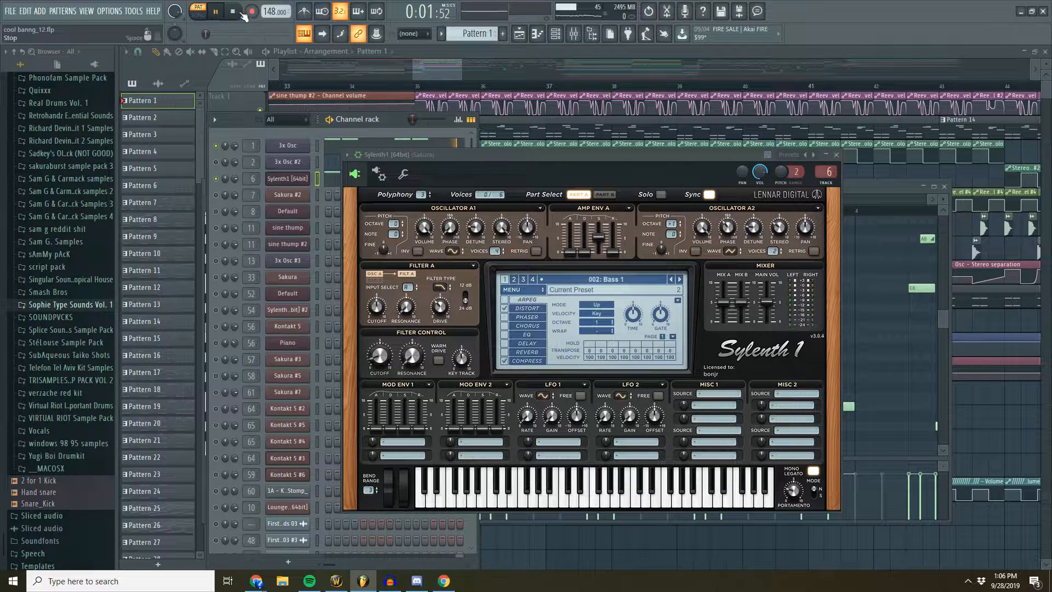
click(234, 12)
click(574, 33)
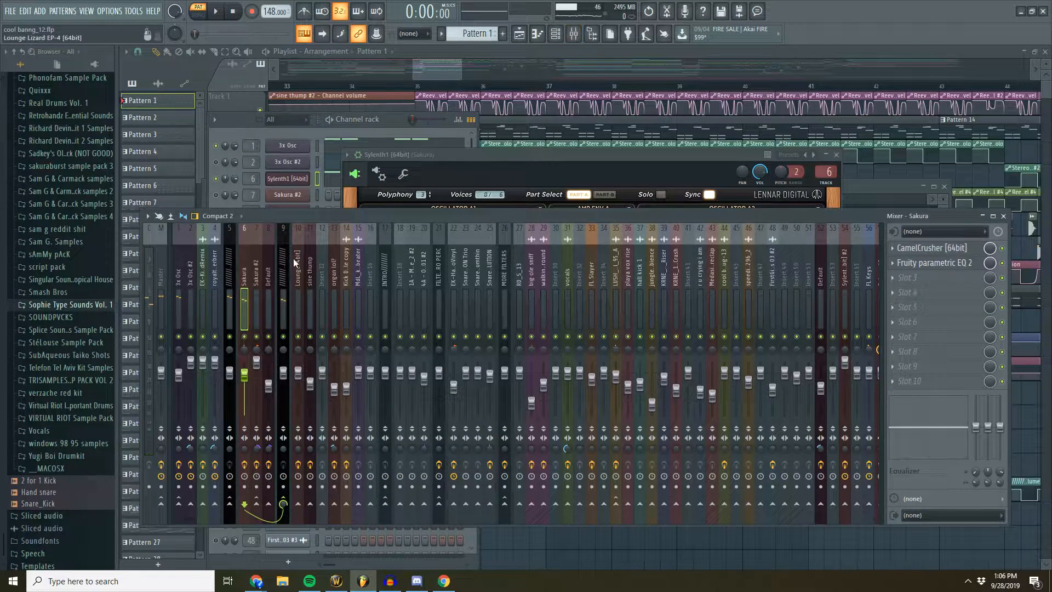
- Replay Pattern 1 while examining the 3x Osc mixer insert's effects chain, and stop
key(space)
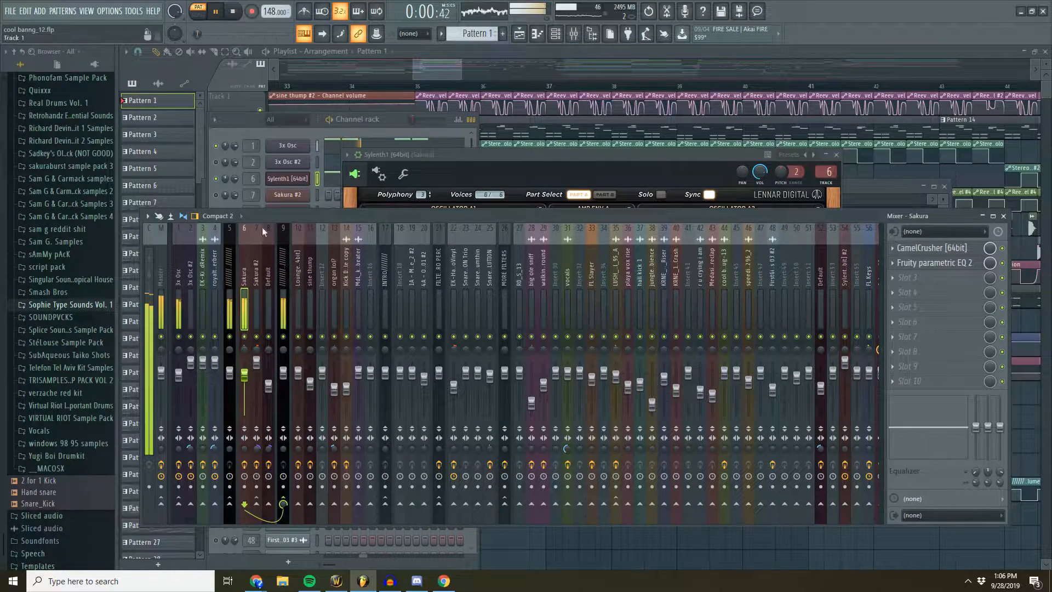
click(182, 277)
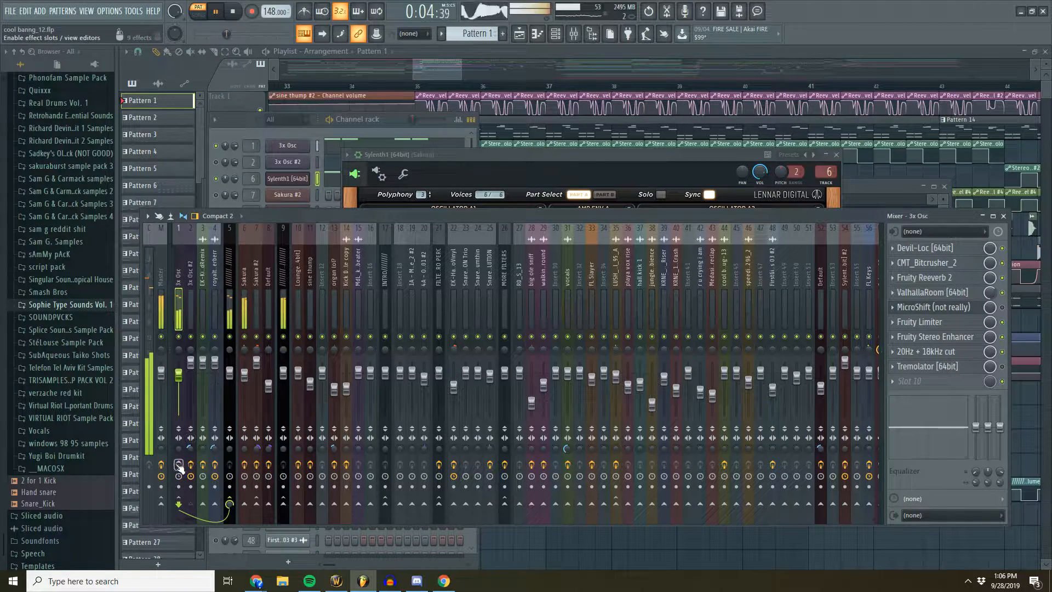
click(237, 13)
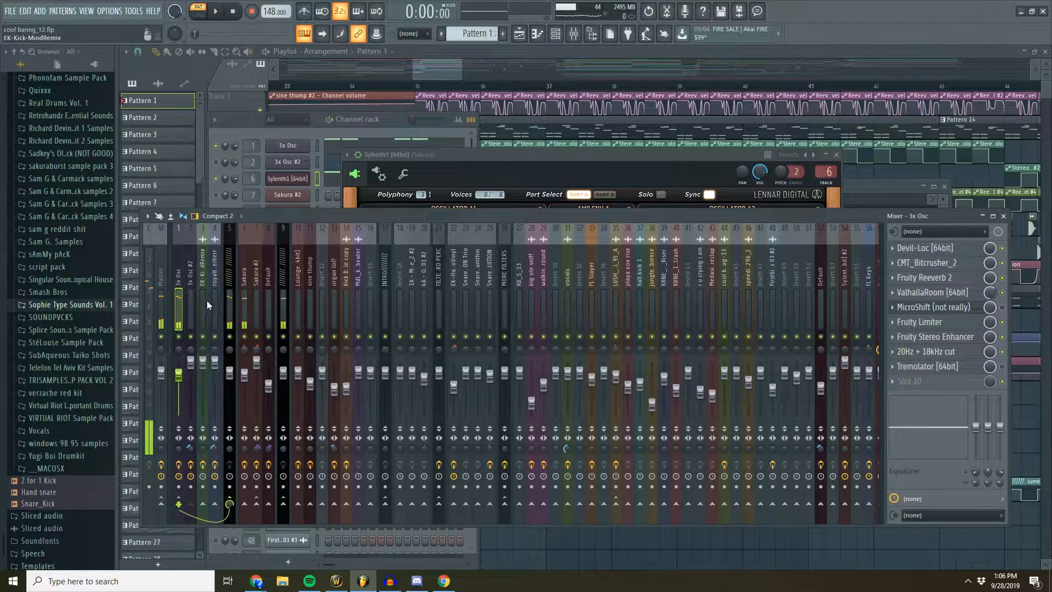
- Check the effect slots of mixer inserts 5 and 9, and return to the playlist
click(233, 274)
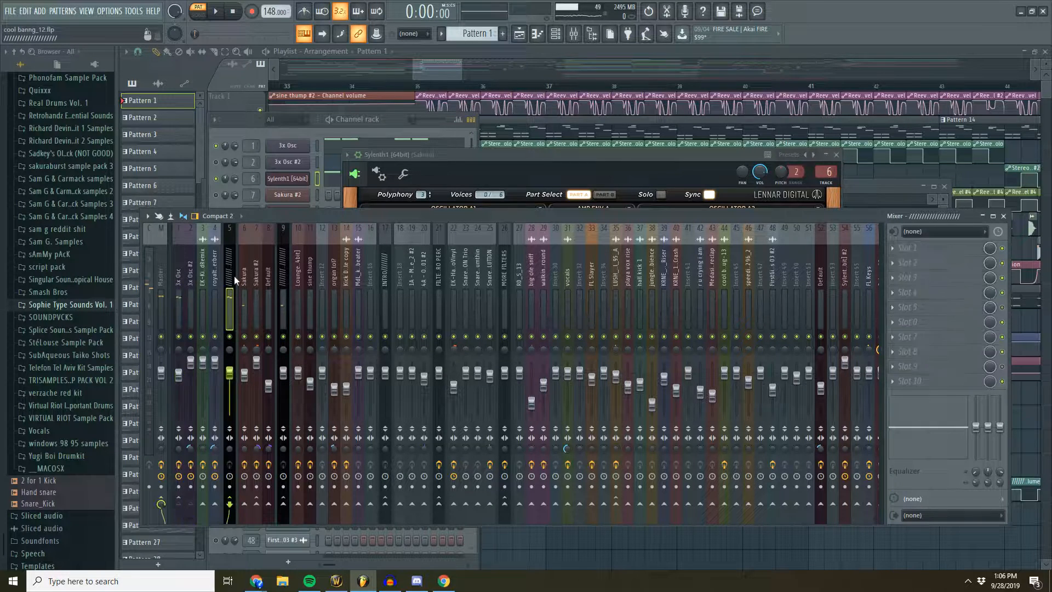
click(280, 275)
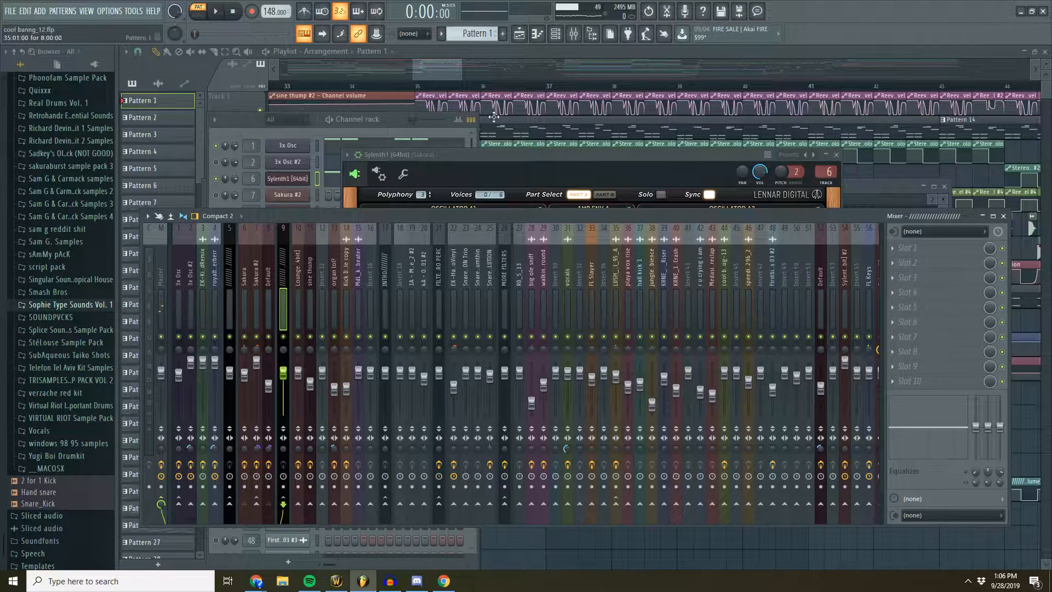
click(390, 122)
click(436, 65)
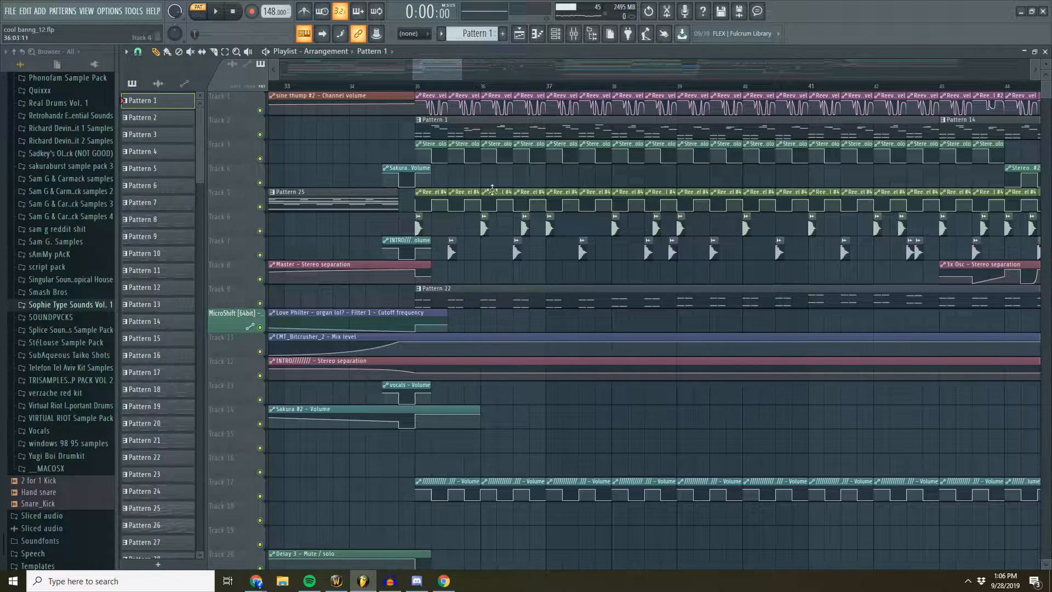
- Open Pattern 22 with its Default channel in the channel rack, audition the pattern, and stop
double_click(510, 289)
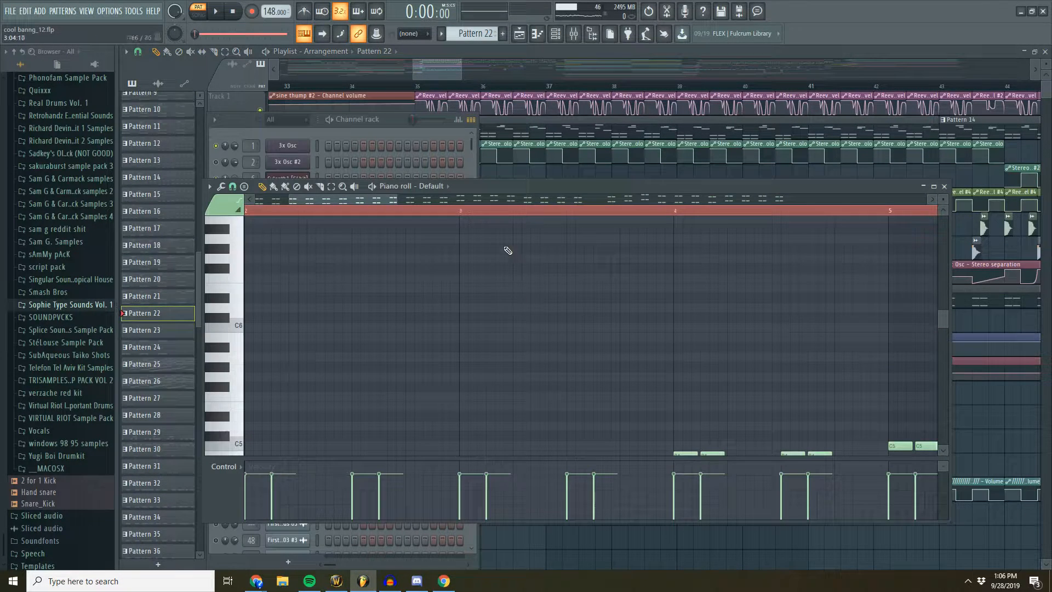
click(391, 122)
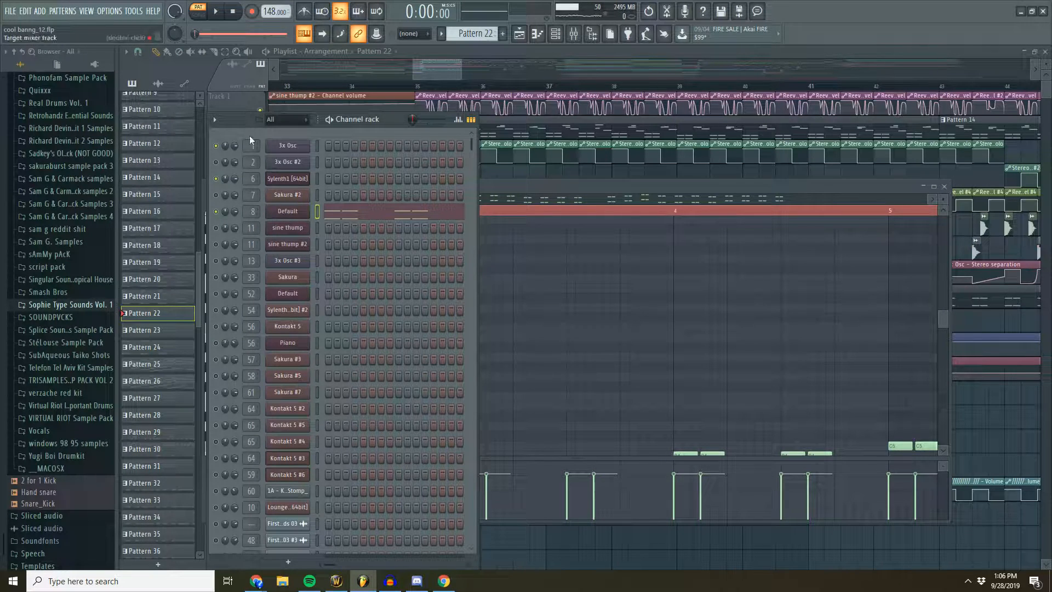
click(219, 13)
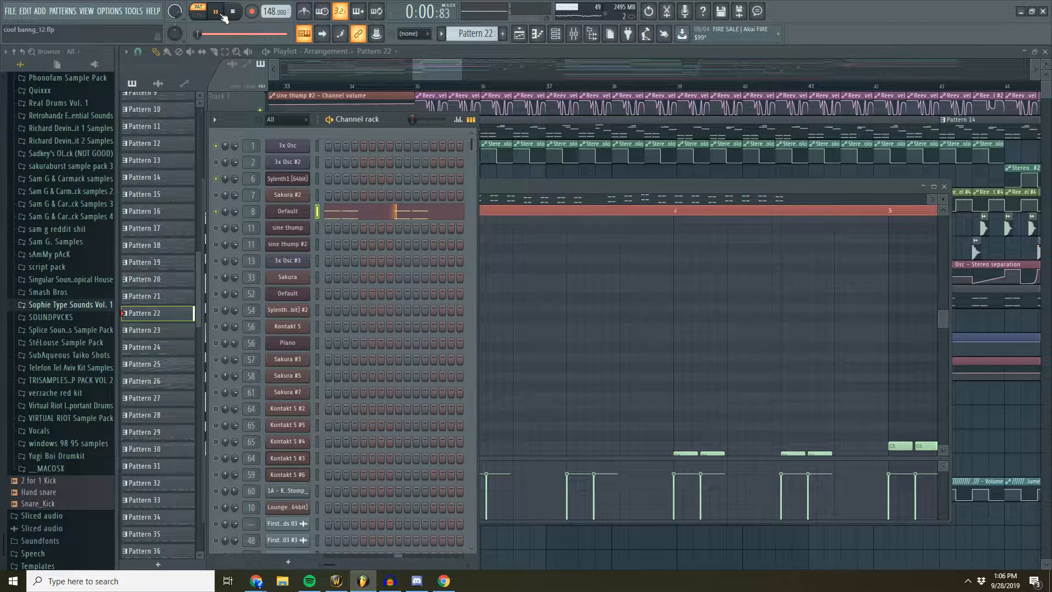
click(234, 12)
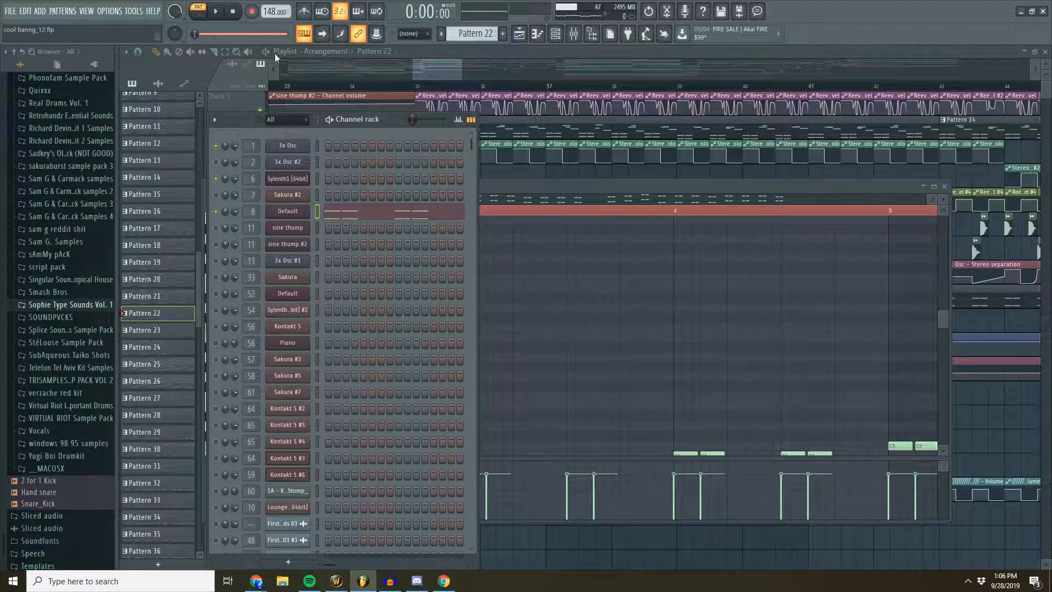
- Switch to song mode, play the drop from bar 35 in the arrangement, and stop
click(204, 14)
click(217, 13)
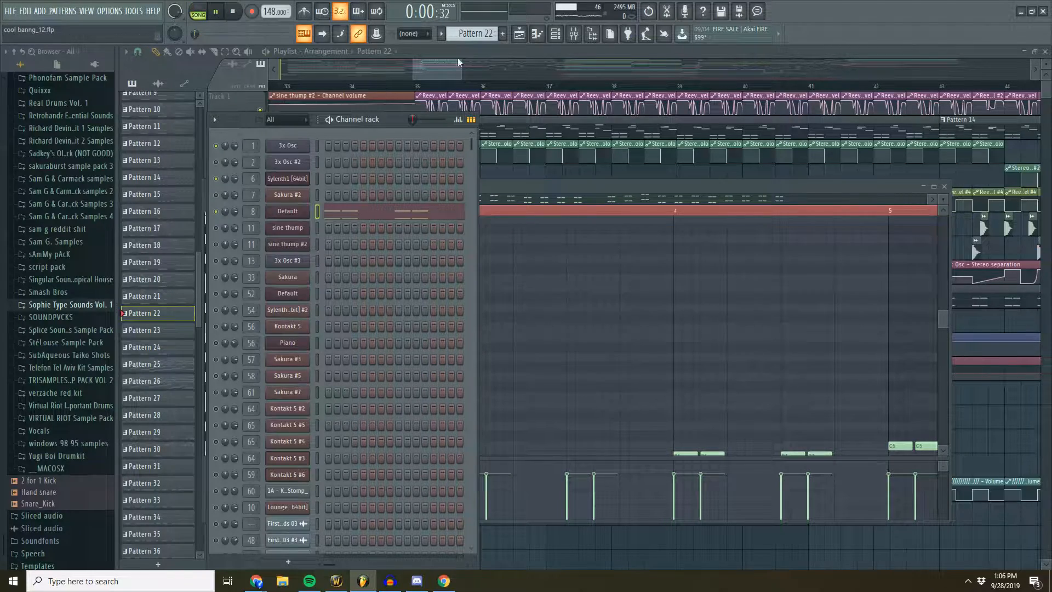
click(438, 83)
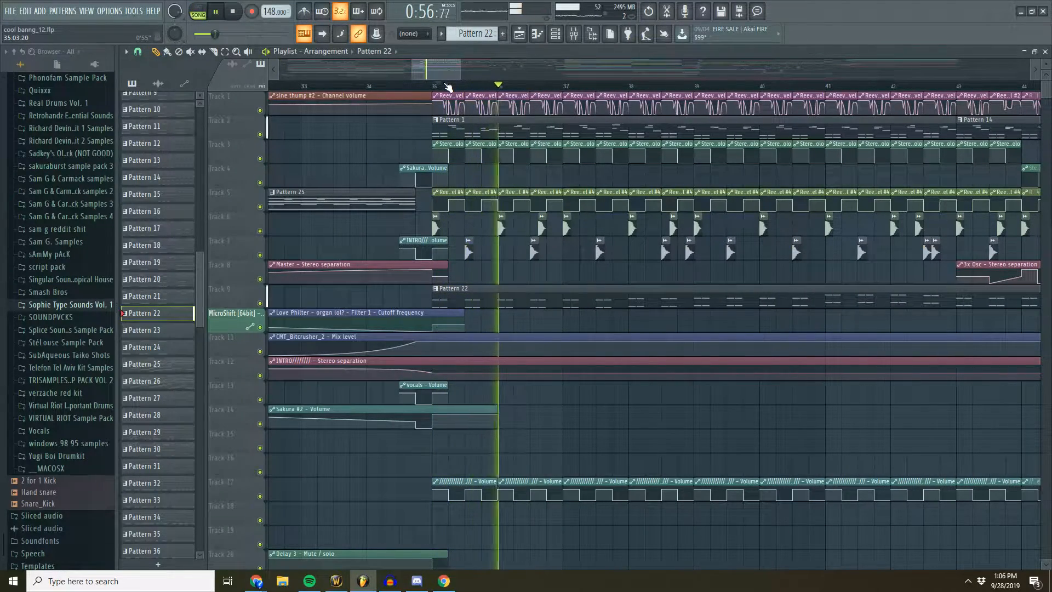
scroll(447, 86, down, 2)
scroll(449, 71, down, 1)
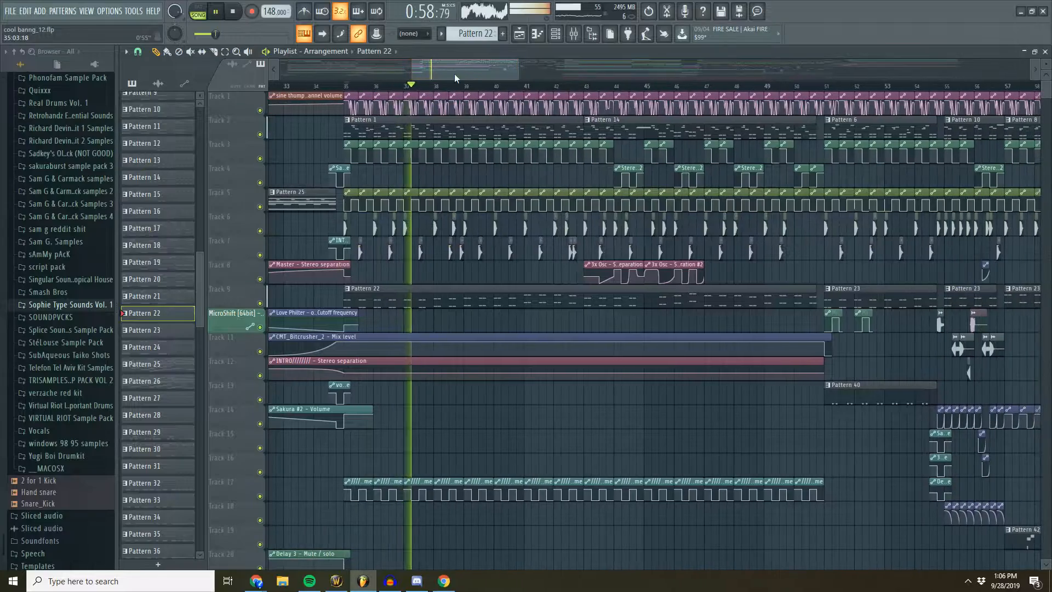
click(241, 12)
- Play the second part of the drop from just before bar 55 and stop
drag(455, 56, 569, 89)
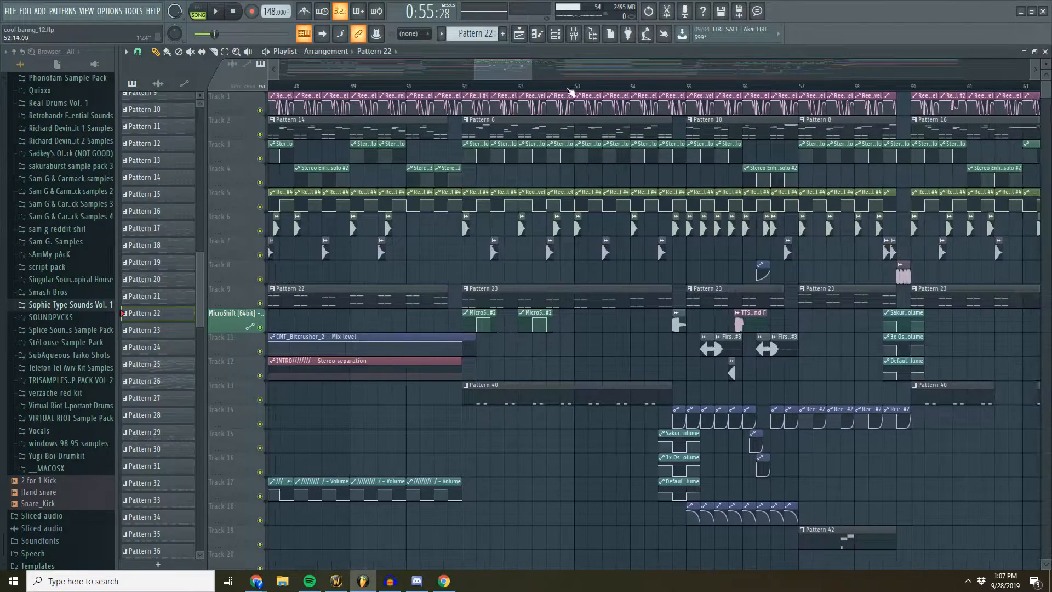
click(459, 87)
drag(496, 69, 503, 71)
click(583, 96)
click(595, 86)
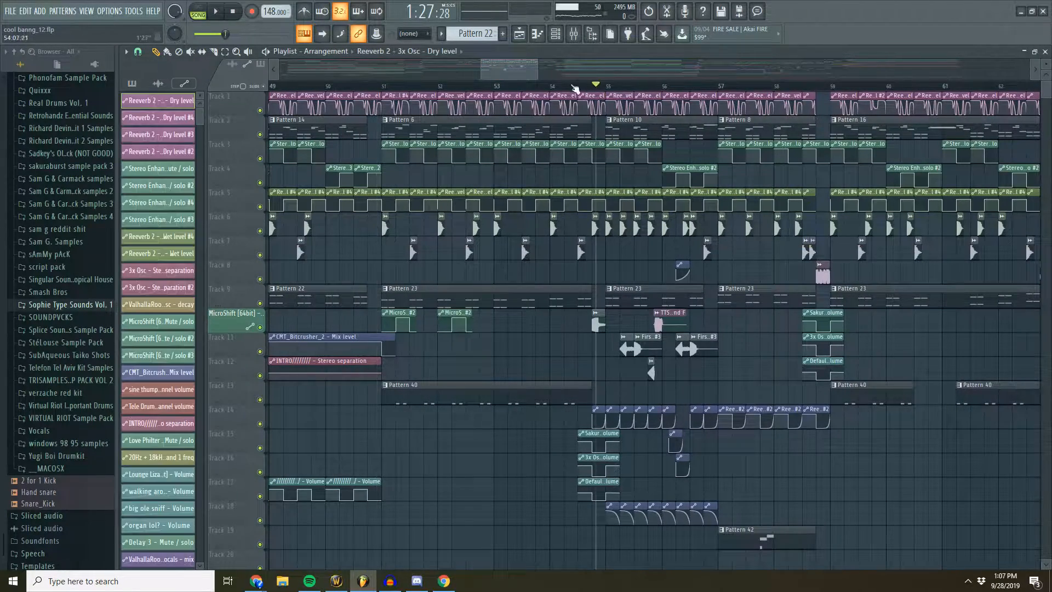
click(216, 20)
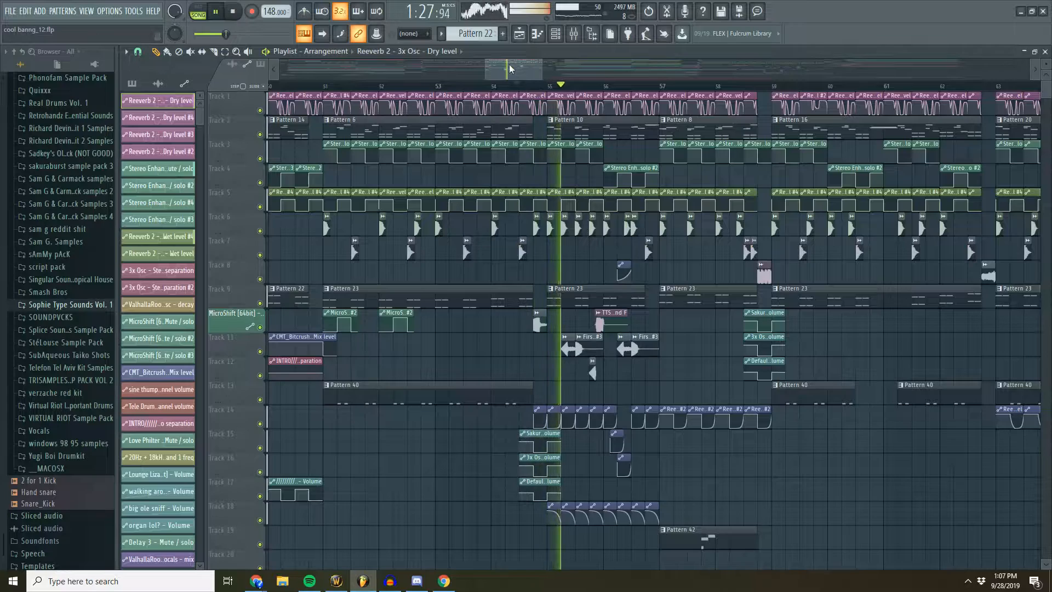
click(234, 13)
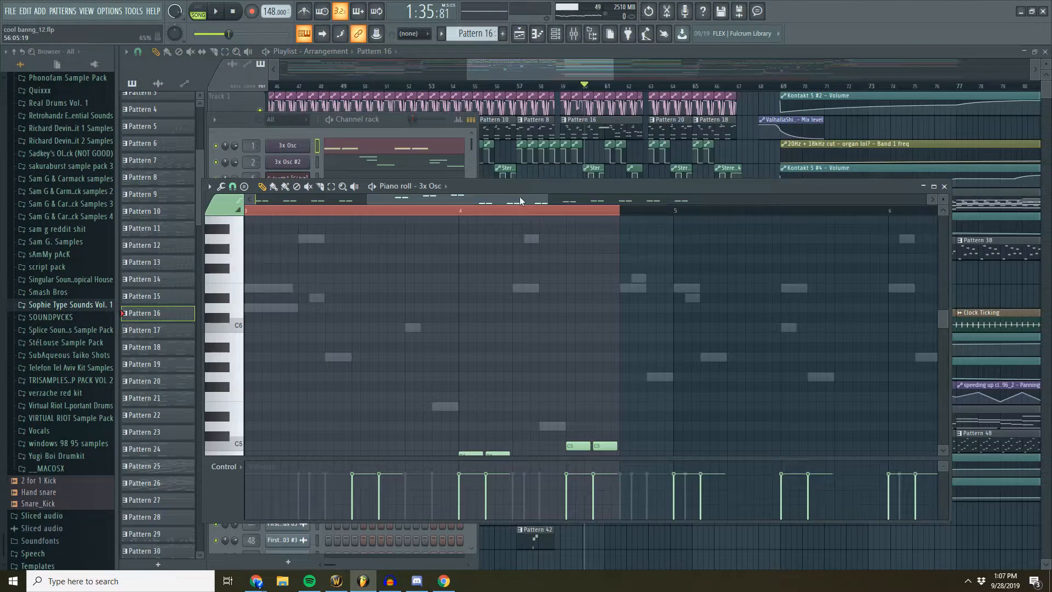
- Open Pattern 16, show its 3x Osc #2 notes in the piano roll, audition the pattern, and stop
drag(519, 198, 474, 199)
scroll(510, 245, down, 3)
scroll(497, 244, up, 5)
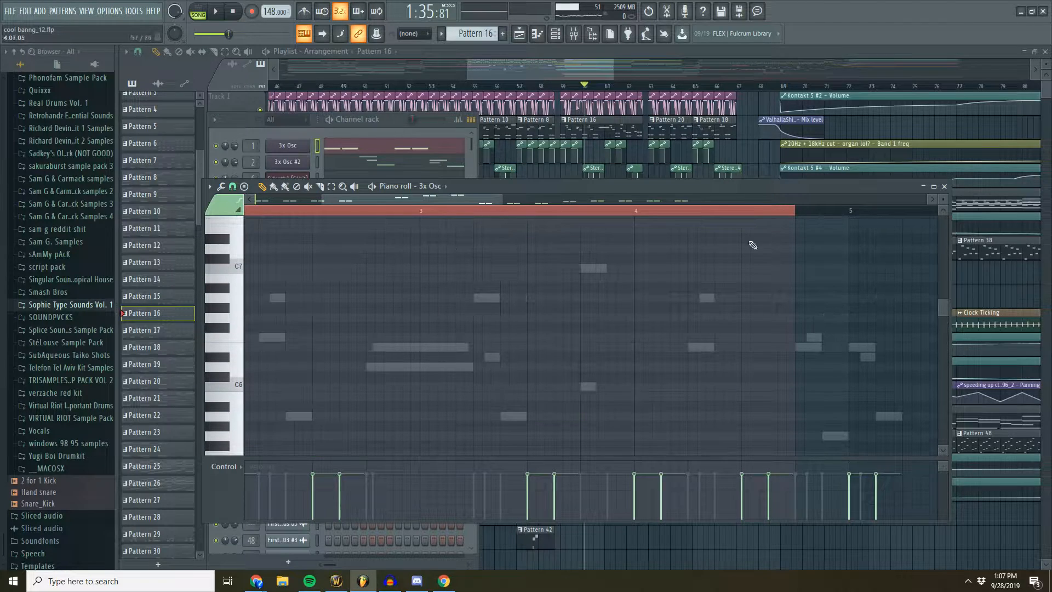
click(215, 13)
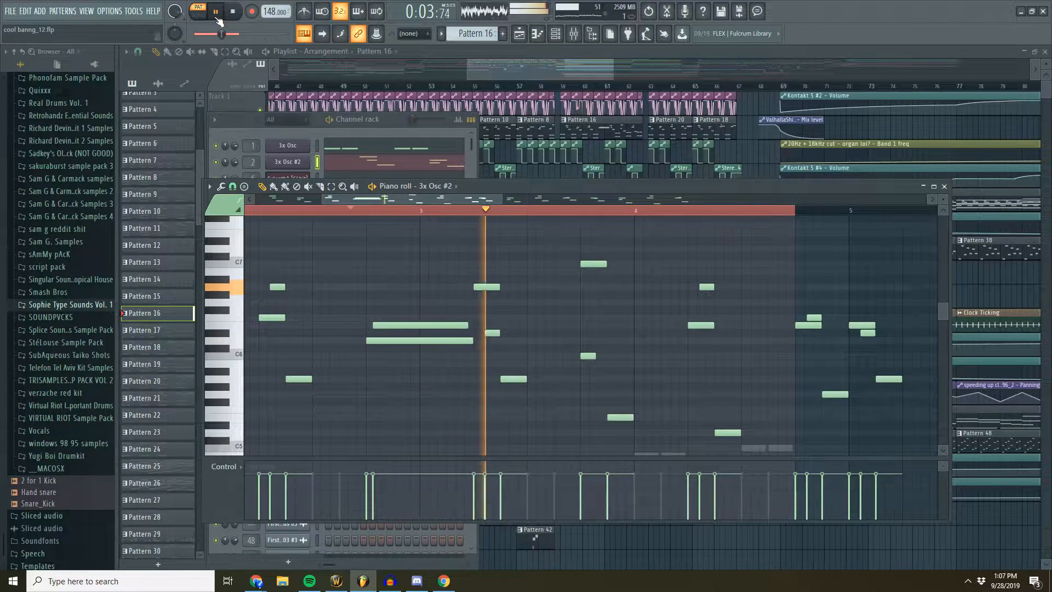
click(234, 14)
- Examine the pattern, audio, and automation clips of the breakdown section from bar 69 onward in the playlist
drag(515, 70, 567, 63)
scroll(524, 91, down, 2)
scroll(524, 90, down, 3)
scroll(515, 82, up, 3)
scroll(591, 78, up, 2)
click(555, 34)
scroll(317, 234, down, 4)
scroll(312, 230, down, 2)
click(293, 233)
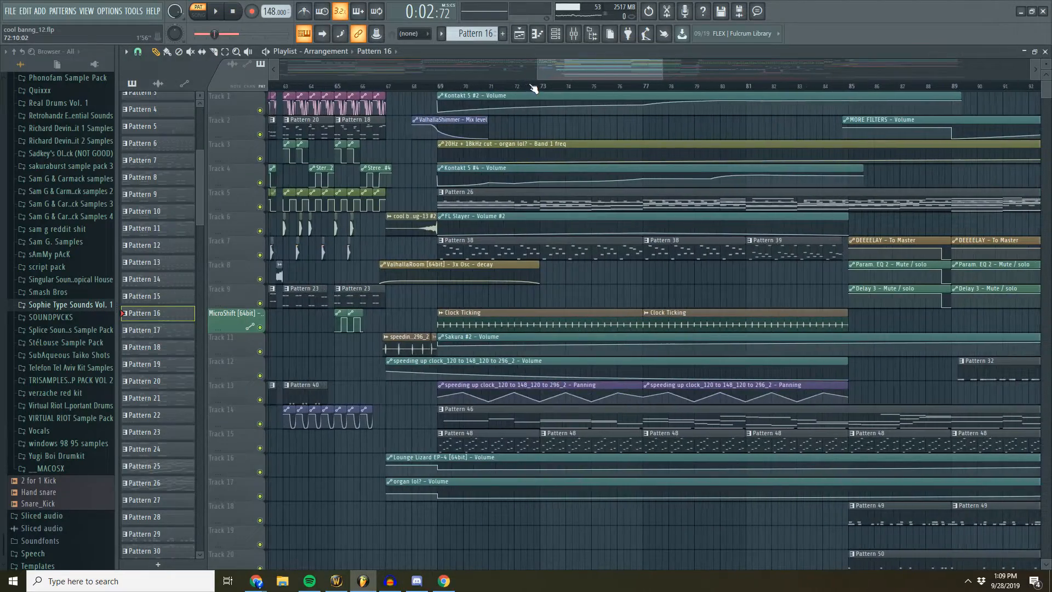
scroll(542, 93, down, 2)
scroll(556, 94, down, 5)
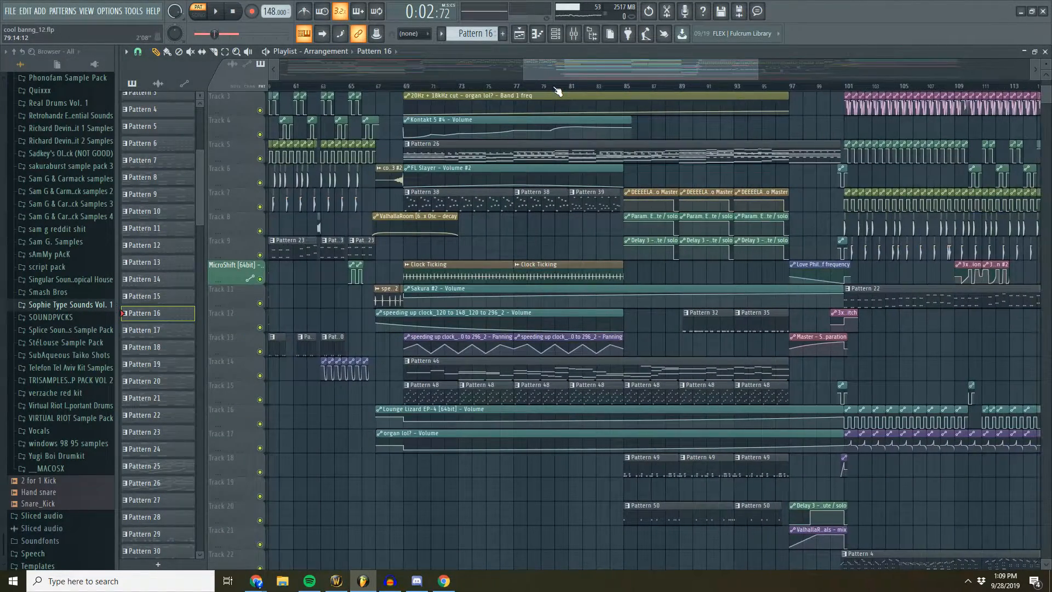
scroll(559, 88, up, 2)
scroll(529, 115, up, 2)
scroll(531, 115, down, 2)
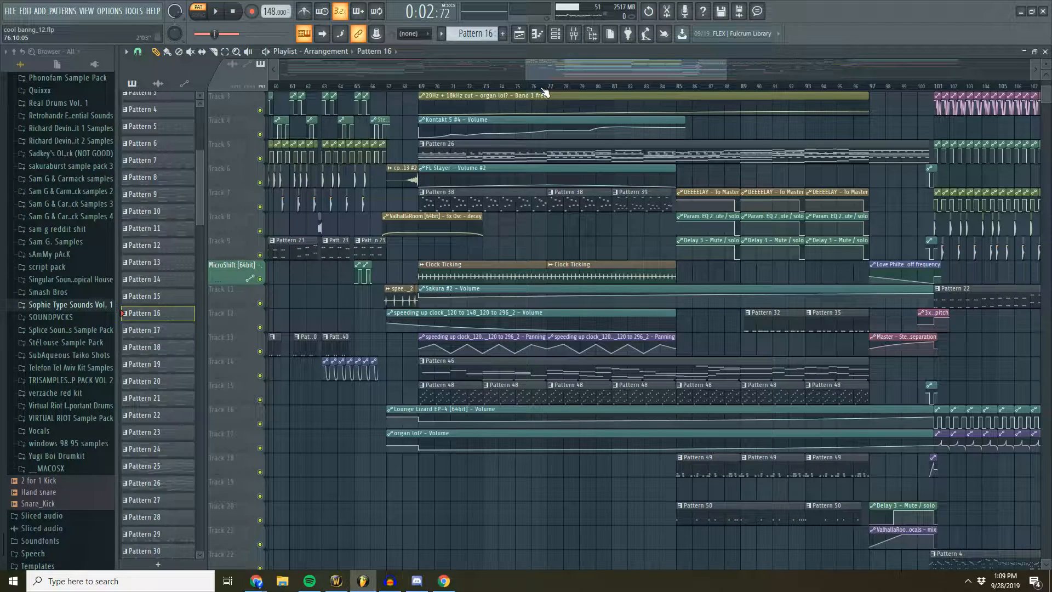
- Play the breakdown in song mode from just before bar 69 and stop
click(418, 88)
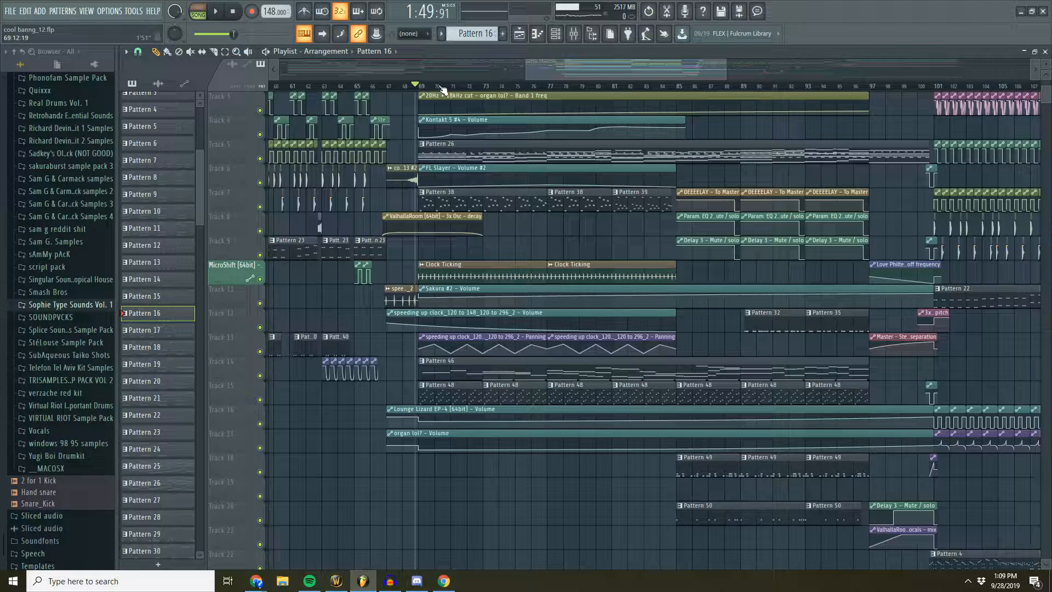
click(222, 13)
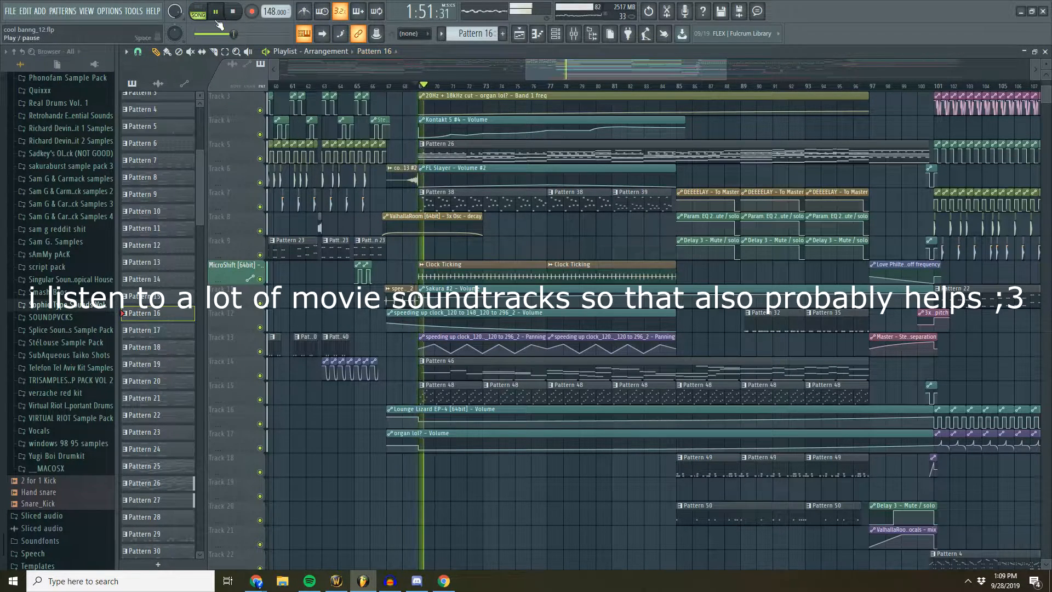
drag(567, 64, 563, 65)
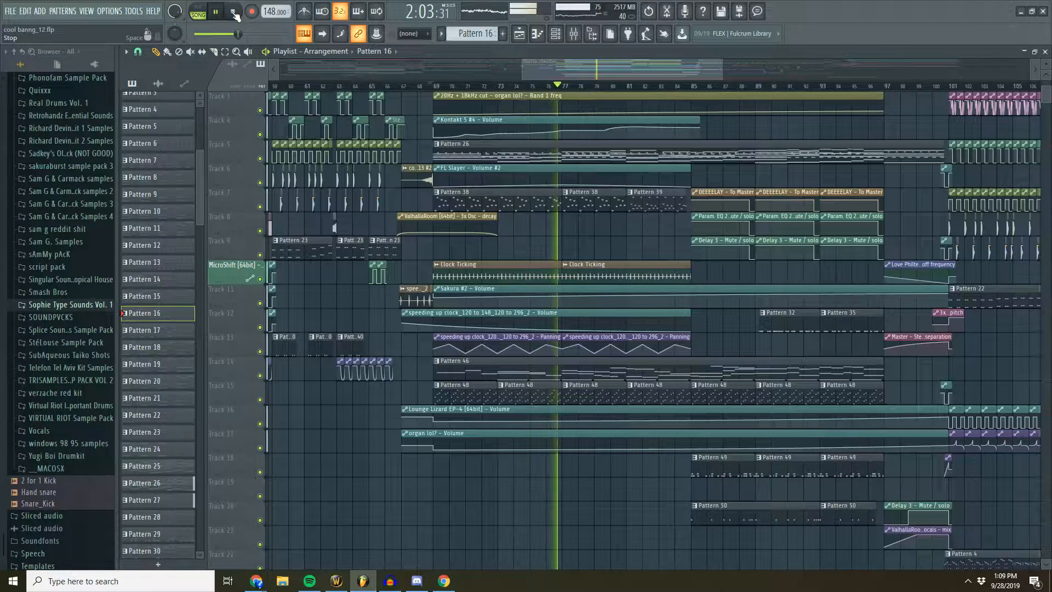
click(234, 15)
- Mute the speeding up clock audio clips at bar 67 and the first Clock Ticking clip at bar 69
scroll(538, 70, up, 3)
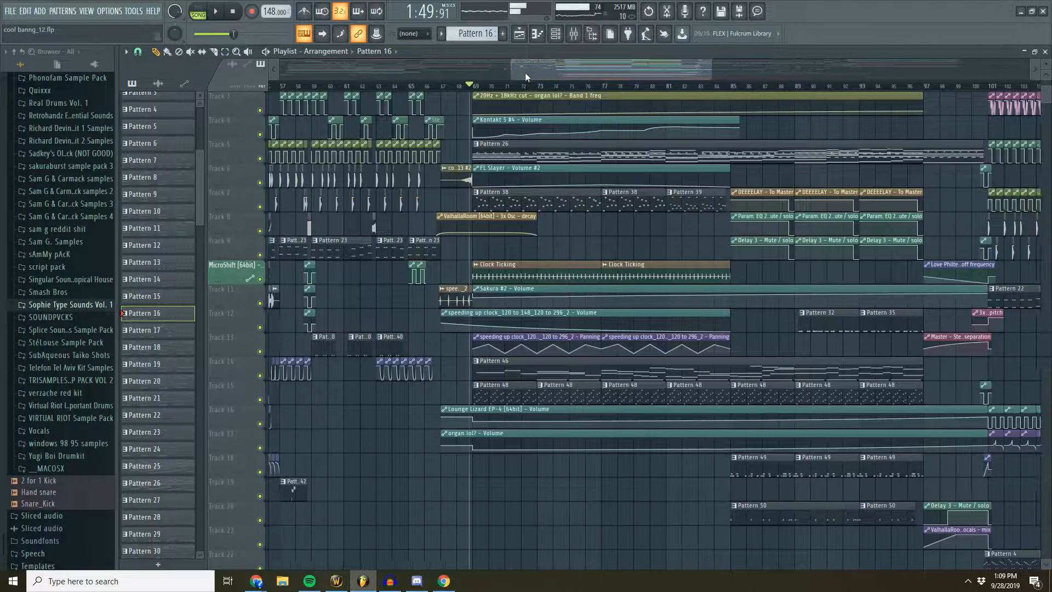
scroll(454, 92, up, 2)
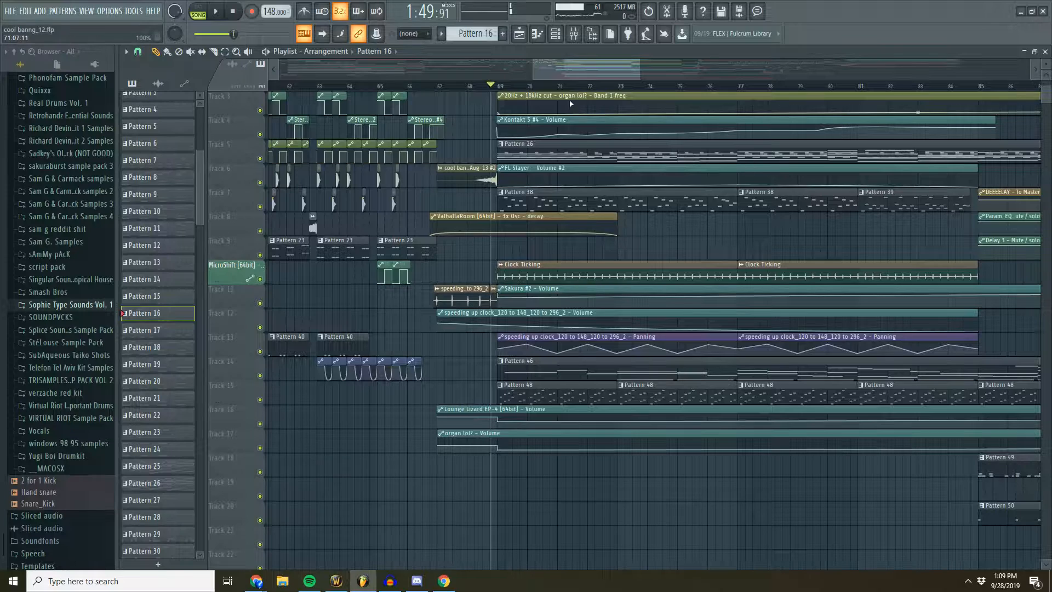
scroll(566, 92, up, 2)
drag(571, 71, 563, 71)
scroll(525, 91, up, 2)
click(451, 86)
click(191, 52)
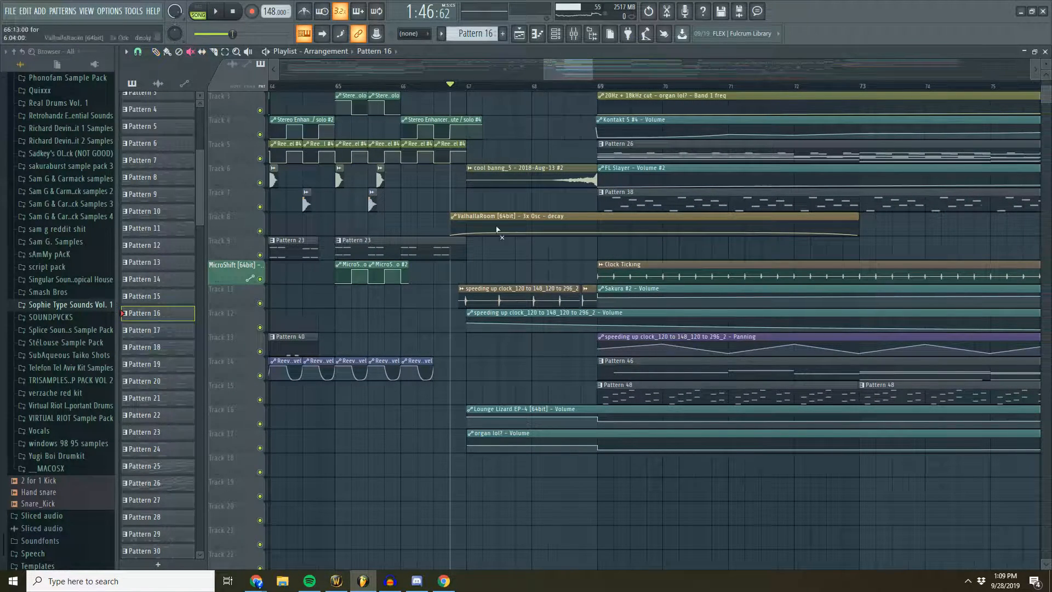
click(573, 299)
click(585, 298)
click(609, 280)
- Play the transition from bar 65 into the breakdown without the clock sounds, stop, and unmute the clock clips
drag(569, 71, 565, 71)
scroll(586, 87, down, 2)
click(490, 86)
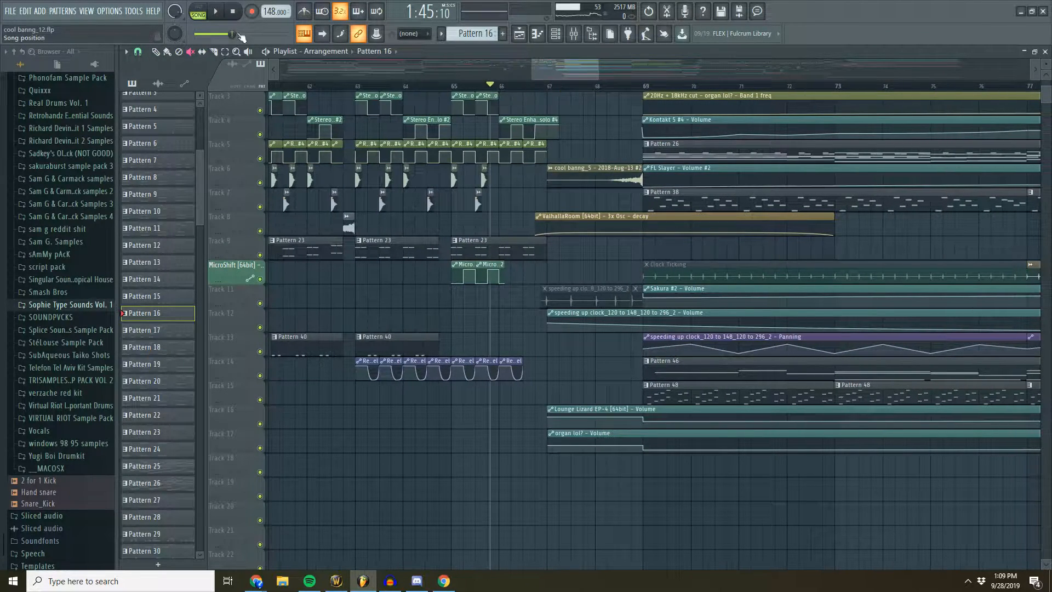
click(216, 12)
drag(556, 67, 564, 67)
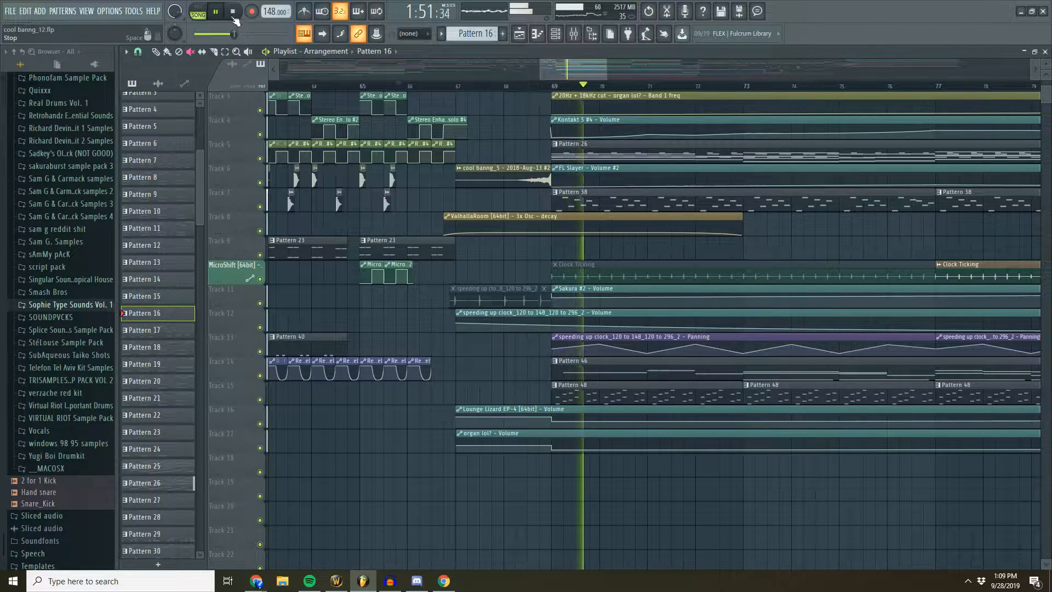
key(space)
click(597, 277)
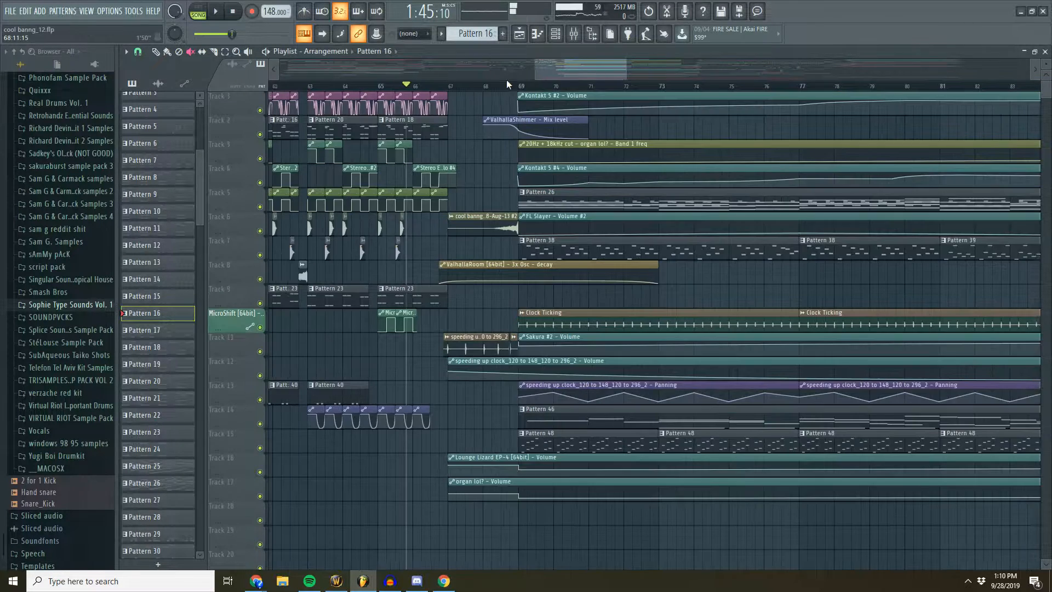
- Open Pattern 26 from the breakdown and examine its channels in the channel rack
scroll(509, 86, up, 4)
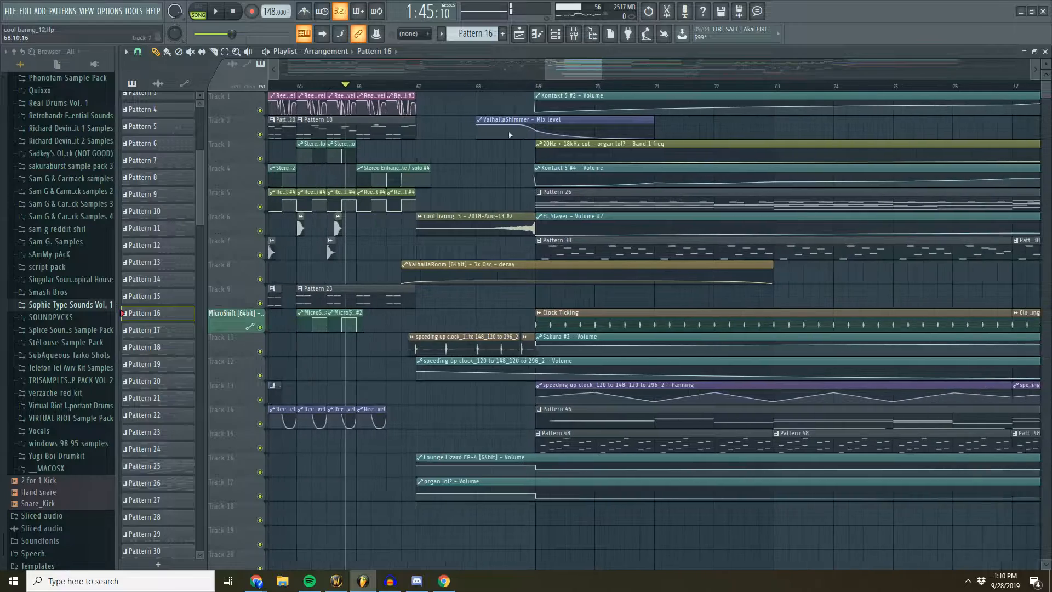
scroll(514, 100, down, 5)
scroll(606, 73, down, 1)
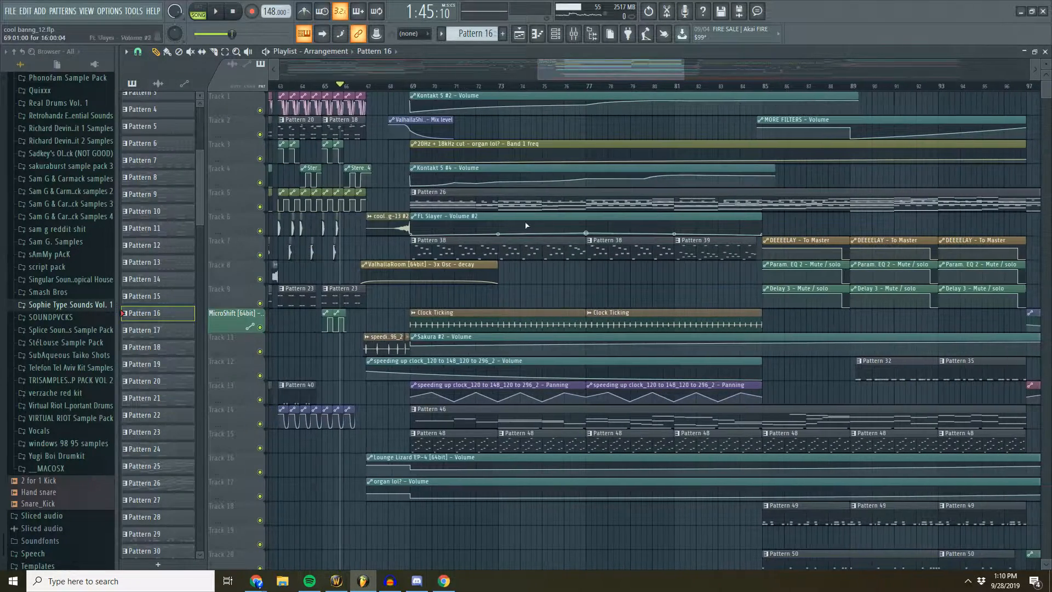
double_click(521, 202)
click(436, 119)
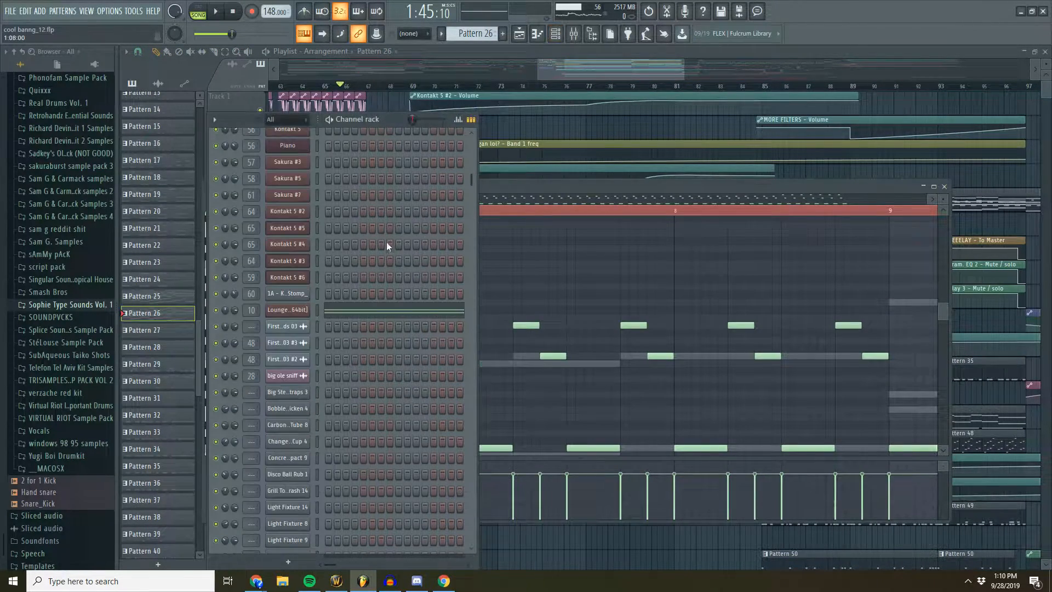
scroll(297, 314, up, 6)
- Audition Pattern 26 while viewing its Sakura #2 and sine thump channels, stop, and return to the playlist
drag(577, 72, 615, 71)
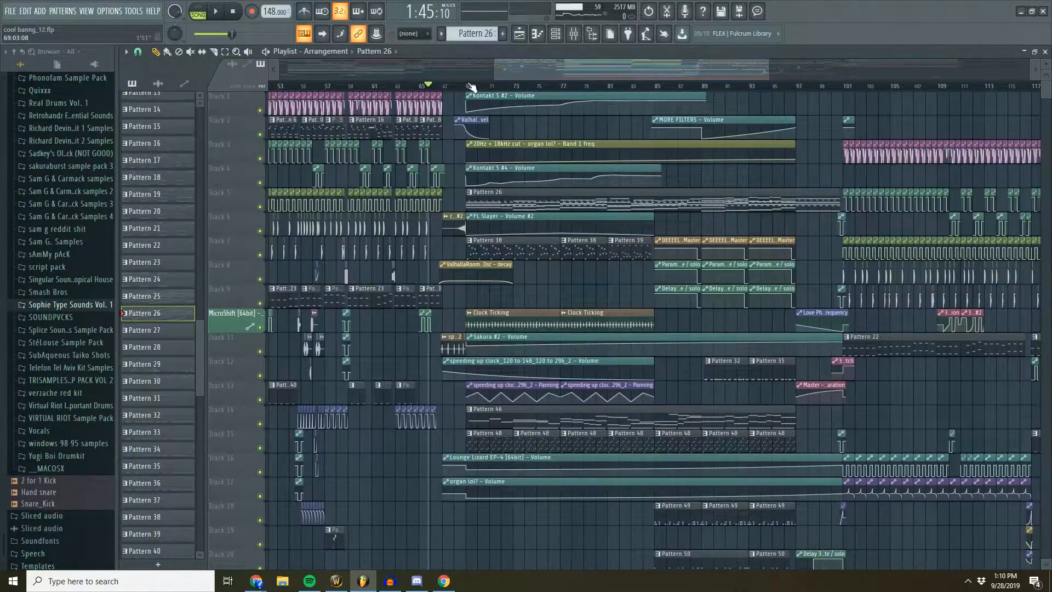
drag(708, 66, 714, 65)
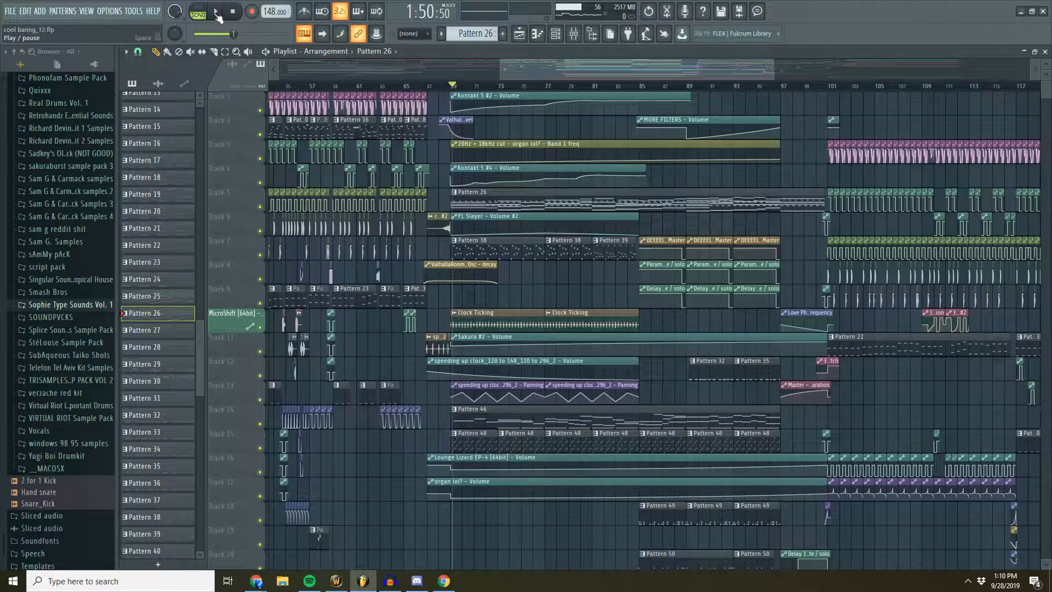
double_click(490, 202)
key(F6)
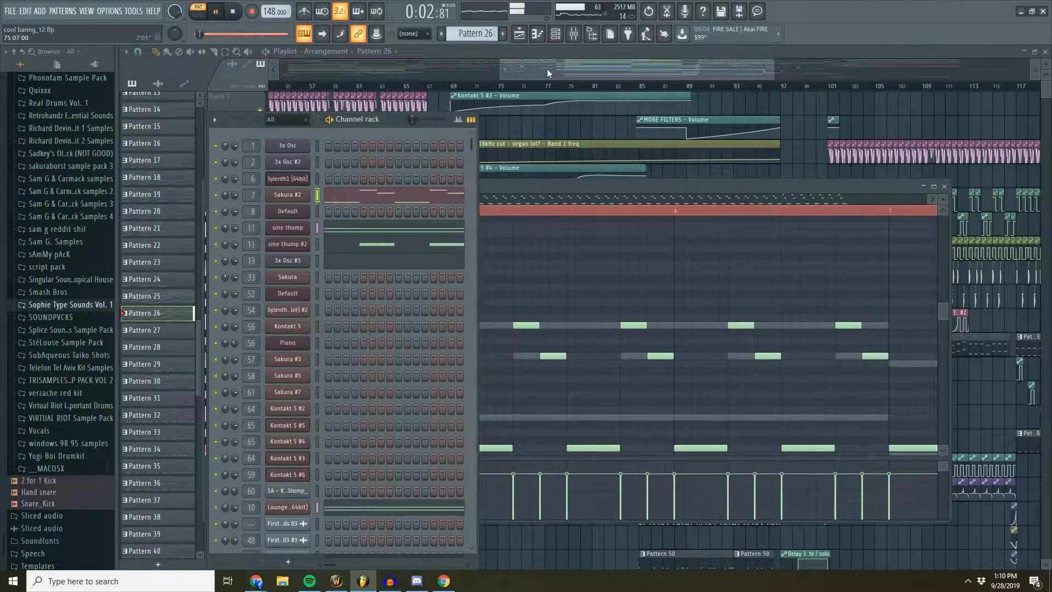
scroll(400, 172, down, 5)
scroll(398, 175, up, 5)
drag(557, 69, 569, 69)
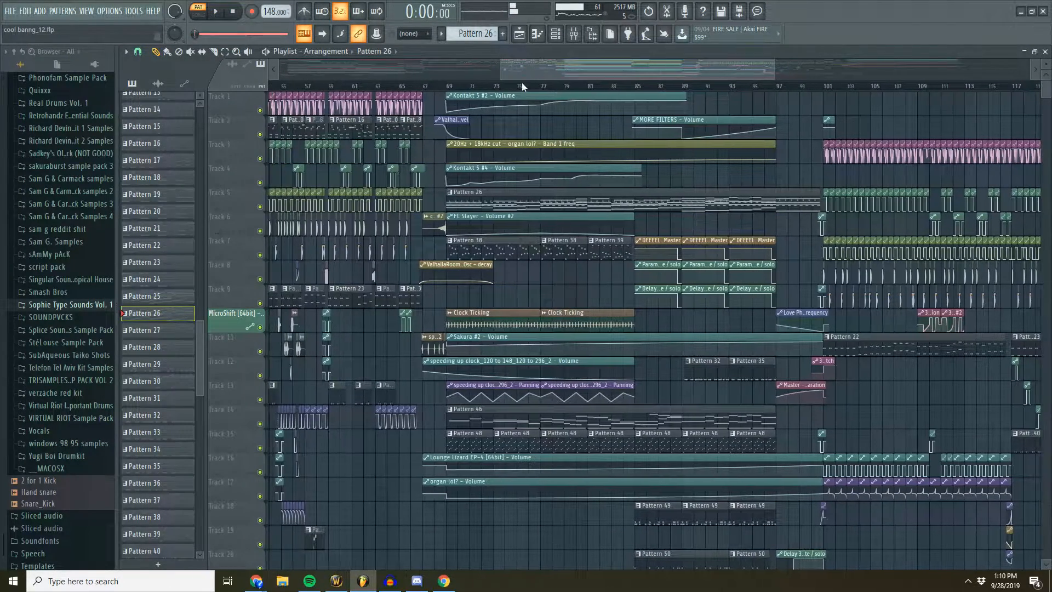
- Open Pattern 46, view its Sakura channels in the channel rack, and return to the playlist
double_click(516, 411)
click(386, 116)
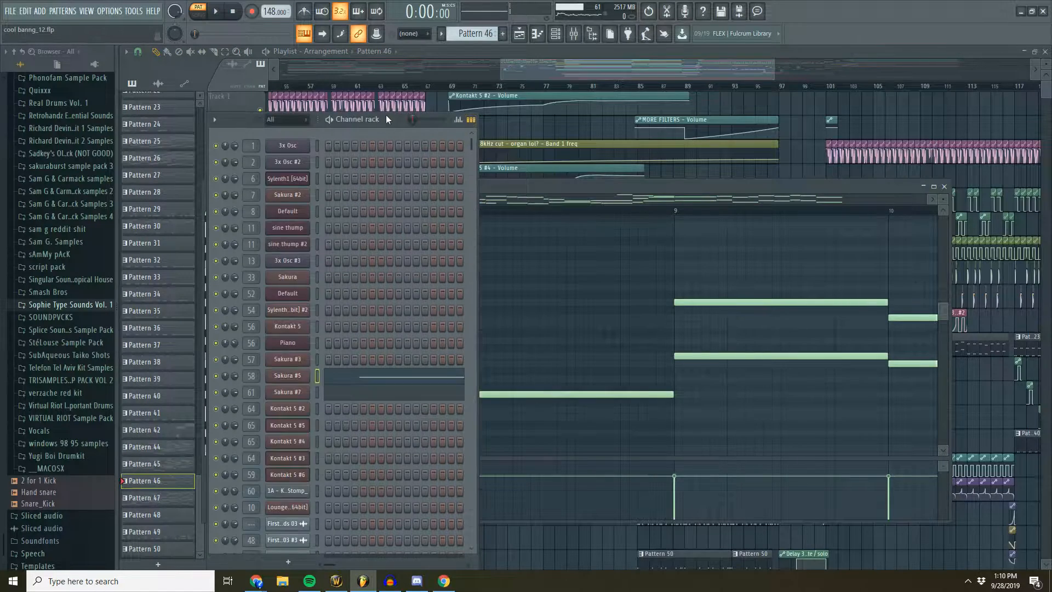
drag(554, 70, 552, 70)
- Play the breakdown from bar 69 and toggle muting on the bounced Sakura #6, Kontakt 5 #2 and Kontakt 5 #4 audio clips
scroll(596, 167, down, 4)
scroll(597, 169, down, 8)
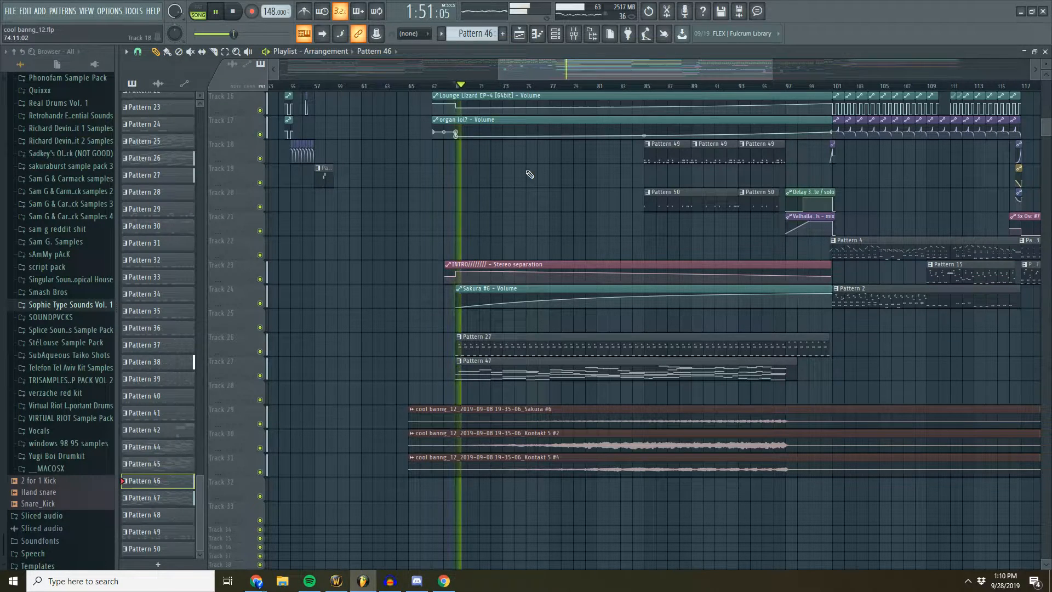
scroll(529, 170, down, 2)
scroll(529, 92, up, 3)
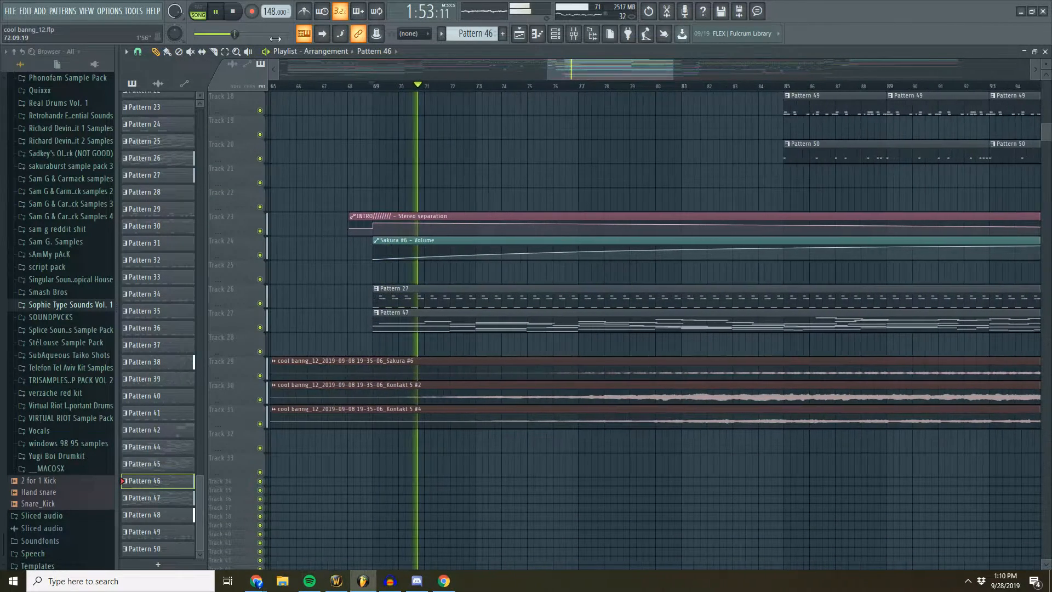
click(201, 53)
click(190, 52)
drag(493, 368, 504, 419)
scroll(562, 353, up, 3)
scroll(562, 353, up, 14)
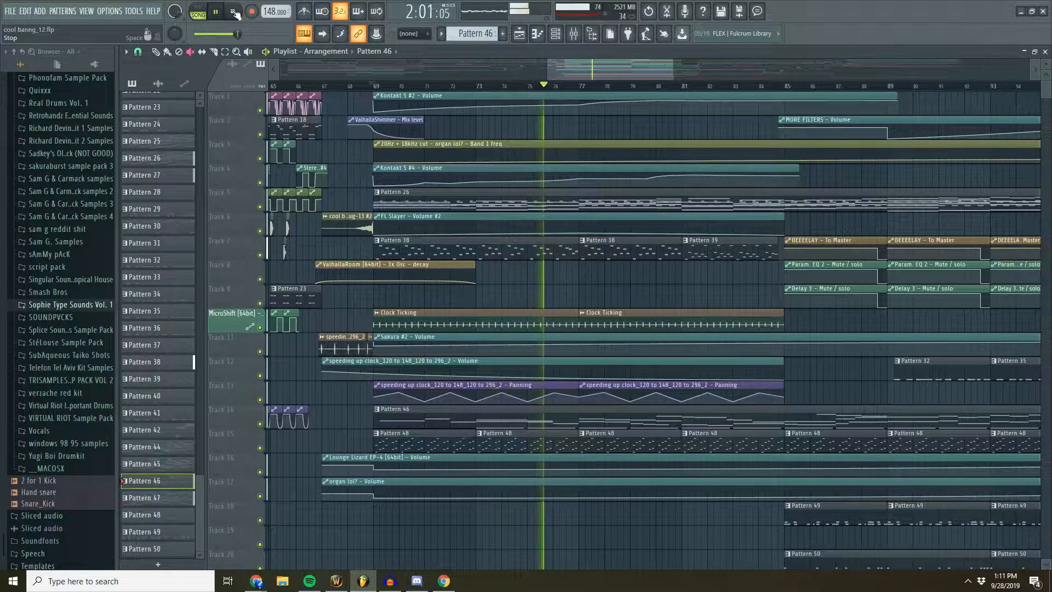
- Continue listening to the breakdown while viewing its patterns, automation and bounced audio, then stop playback
scroll(592, 452, down, 14)
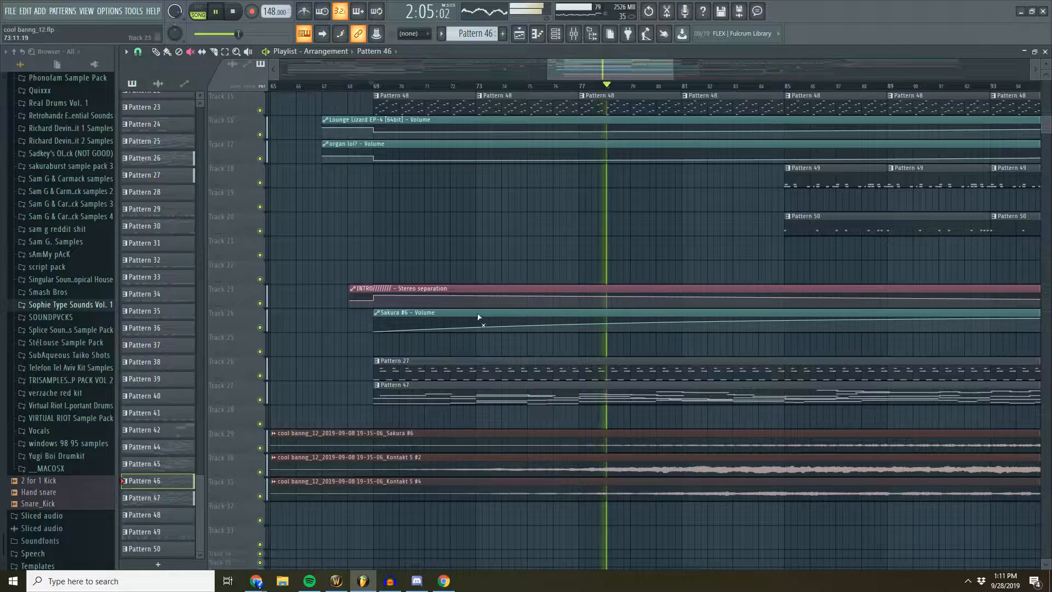
scroll(529, 89, down, 2)
scroll(582, 123, up, 12)
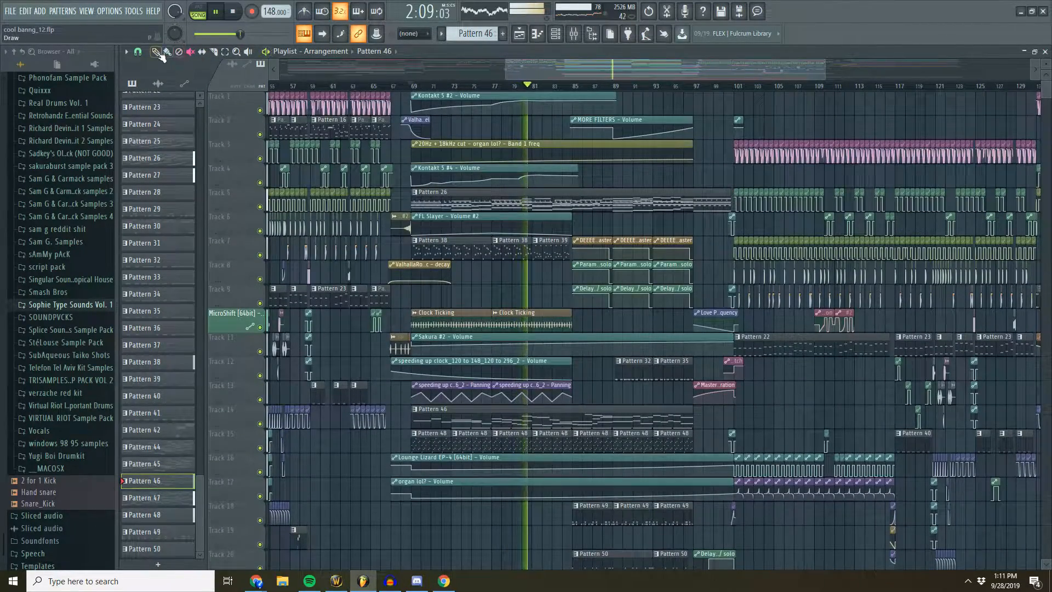
scroll(602, 90, up, 2)
drag(612, 73, 616, 73)
click(233, 11)
click(233, 12)
- Play the second half of the breakdown from bar 85 and view its delay automation and added patterns
scroll(615, 71, down, 3)
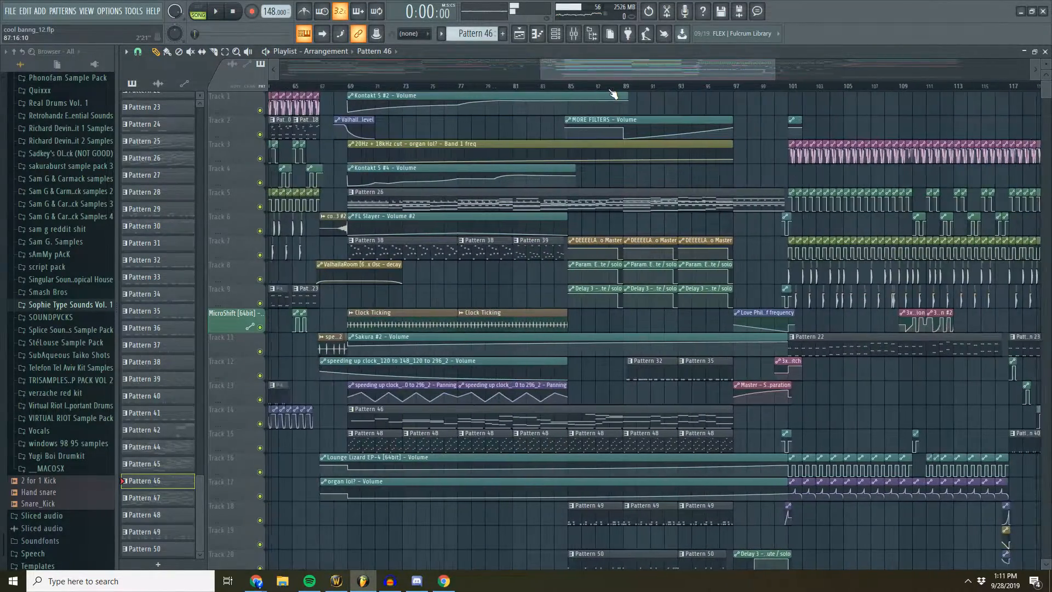
scroll(559, 91, up, 3)
click(566, 87)
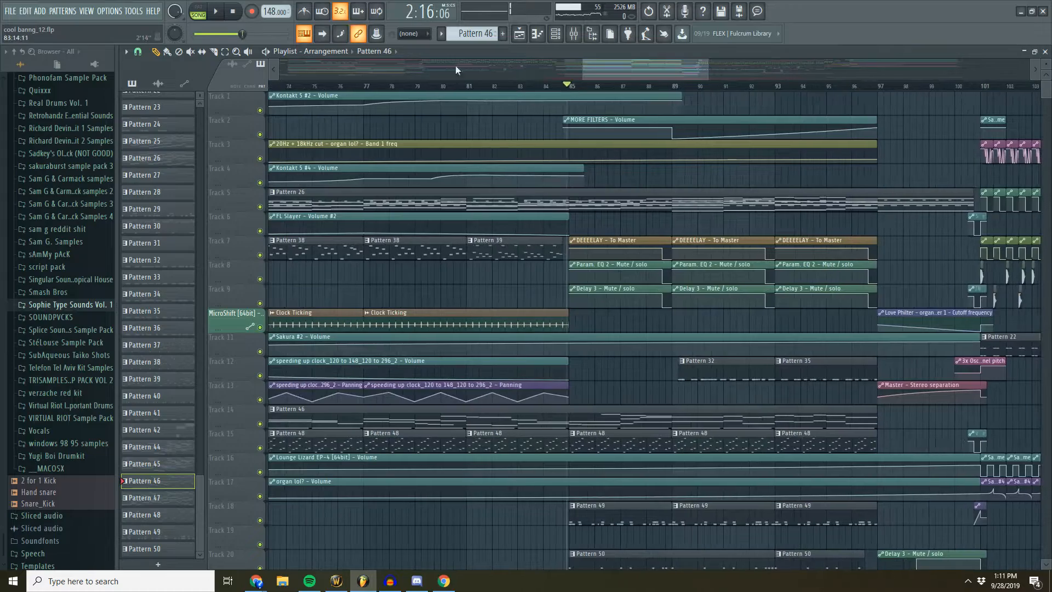
click(216, 12)
scroll(605, 73, down, 2)
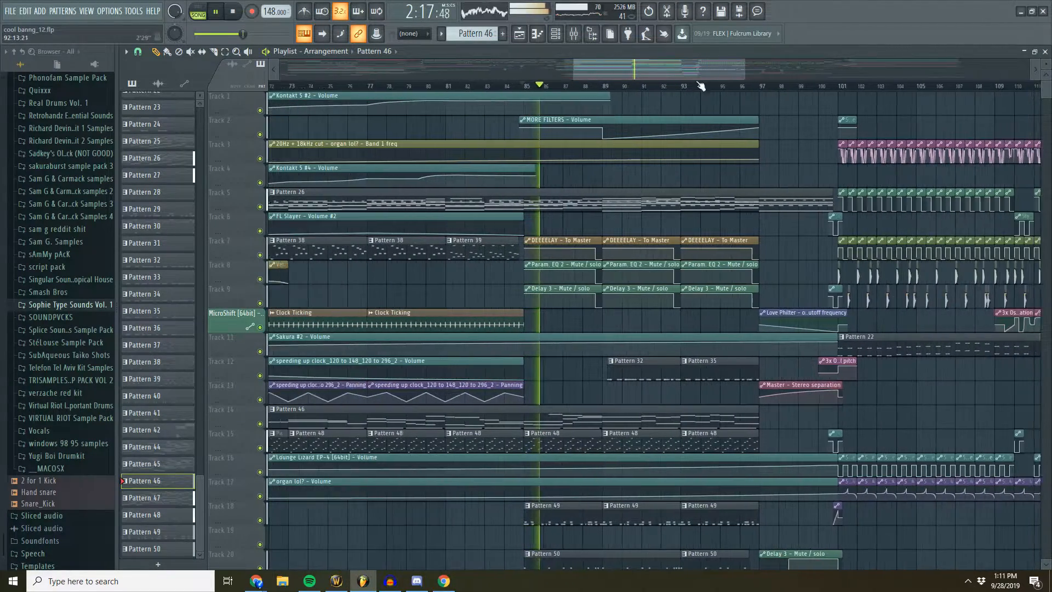
scroll(571, 263, down, 3)
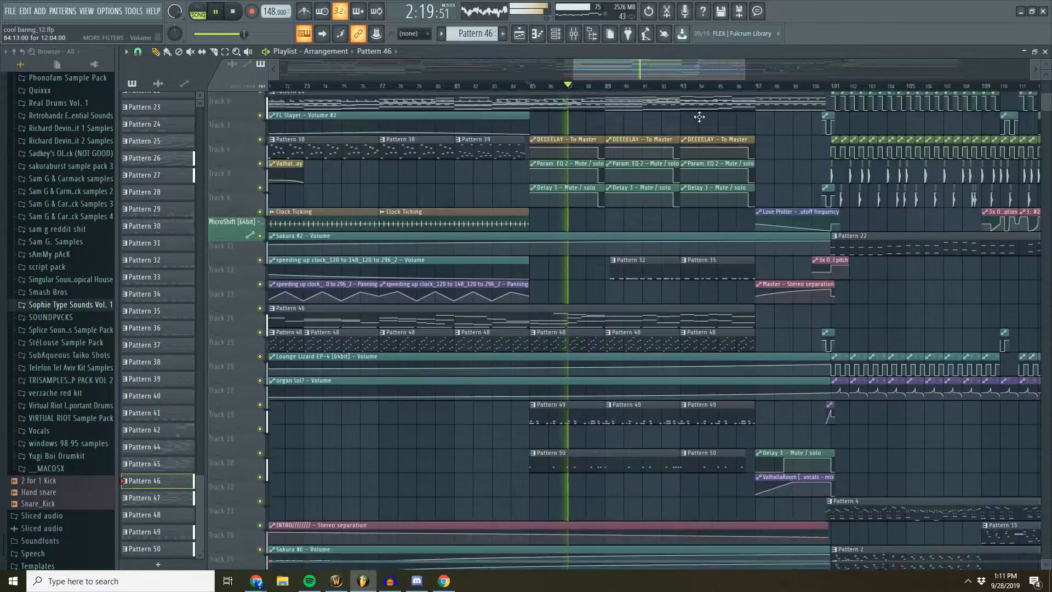
- Open Pattern 49 during playback, view its KRNE_Propane_Stomp channel in the channel rack, return to the playlist, and stop
double_click(564, 296)
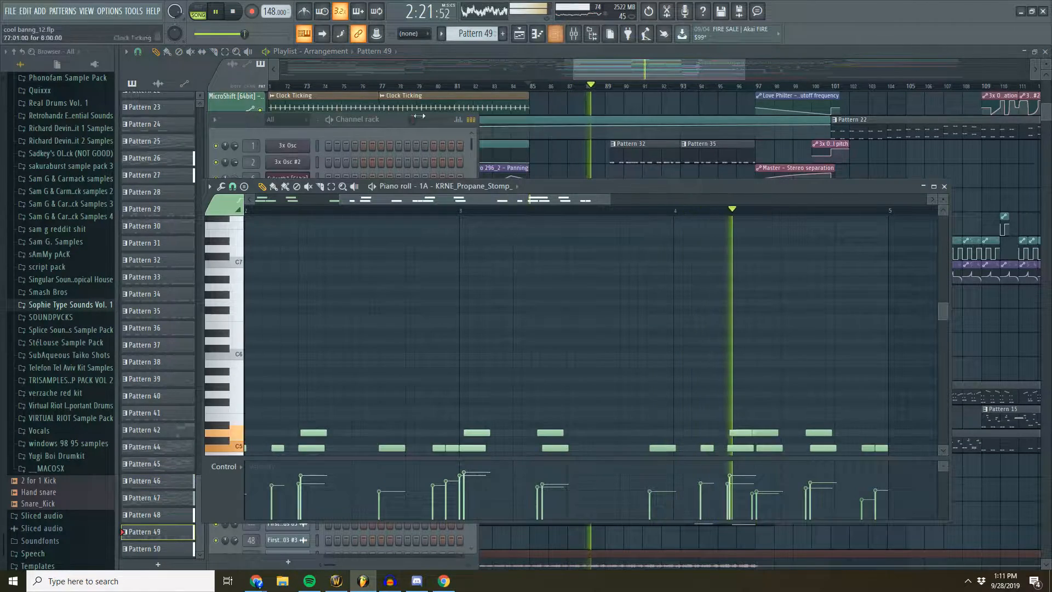
scroll(329, 307, down, 3)
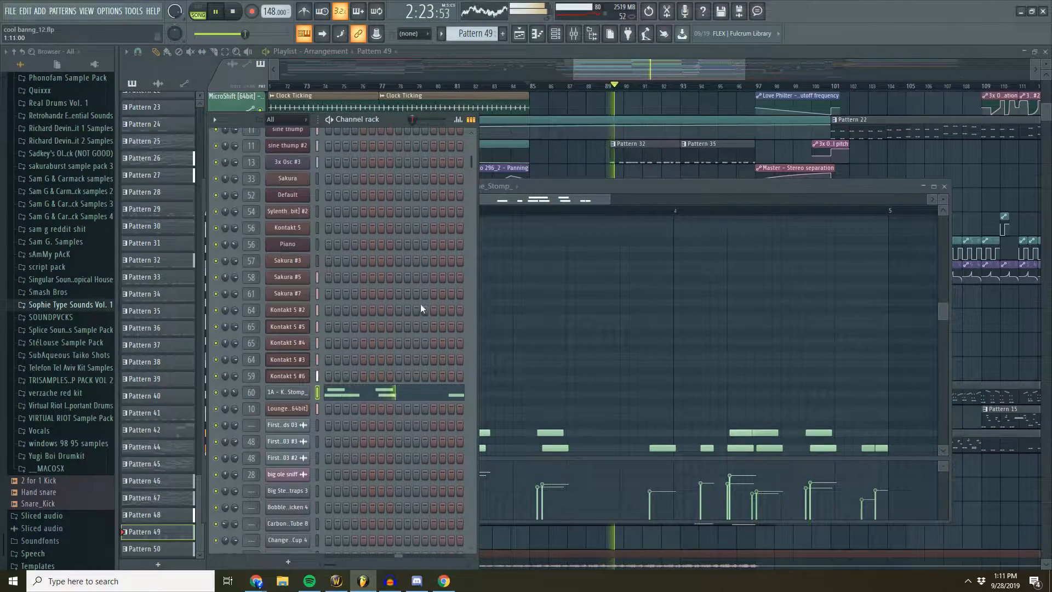
drag(650, 73, 659, 74)
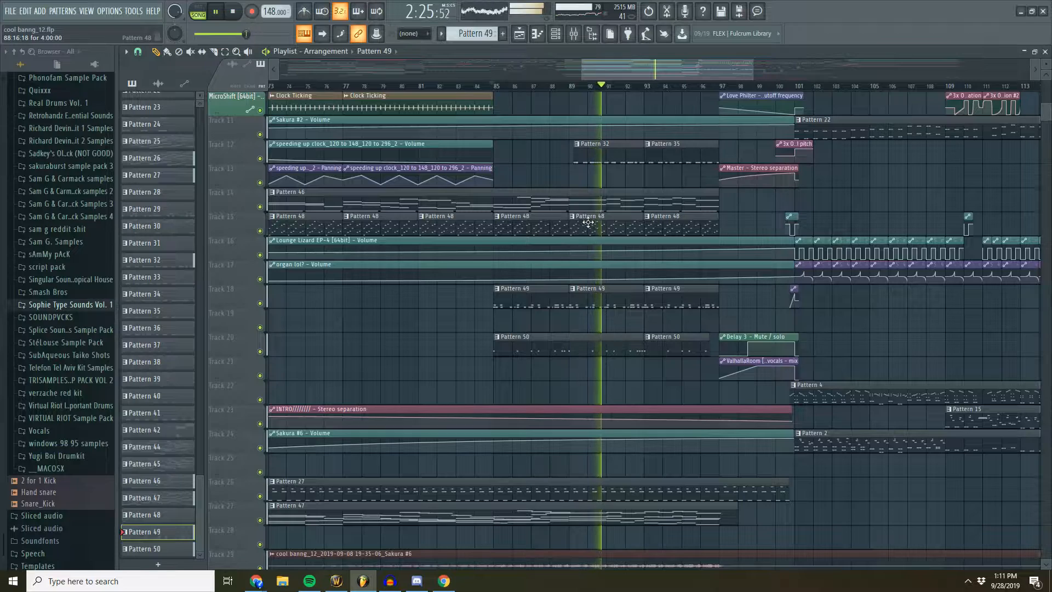
scroll(632, 252, down, 1)
scroll(632, 252, down, 4)
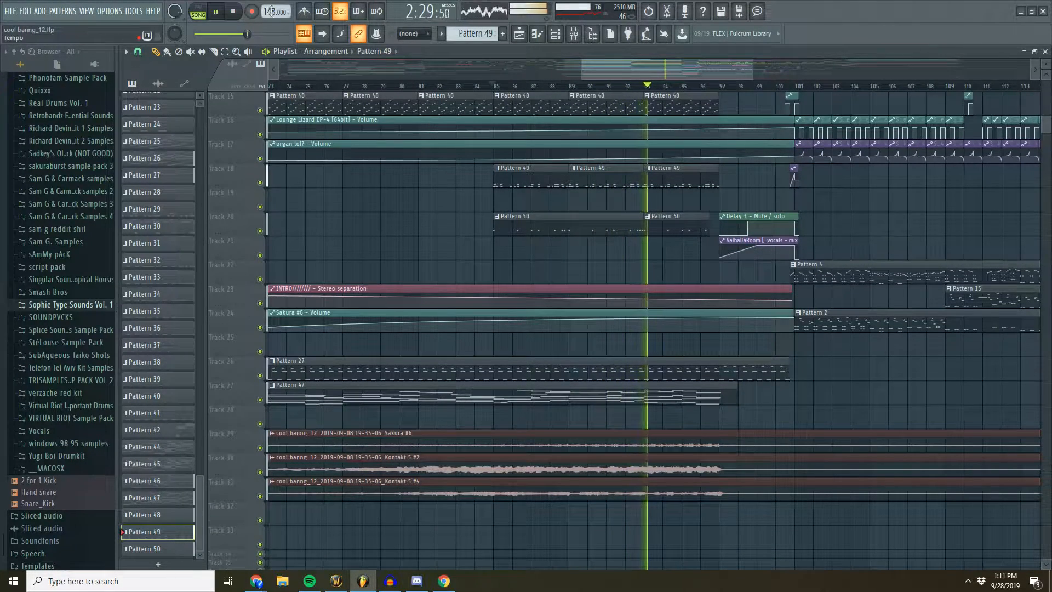
click(233, 12)
drag(626, 73, 636, 74)
- Replay the section from bar 85, view the DEEEELAY mixer track's effects, then stop and close the mixer
scroll(698, 172, up, 4)
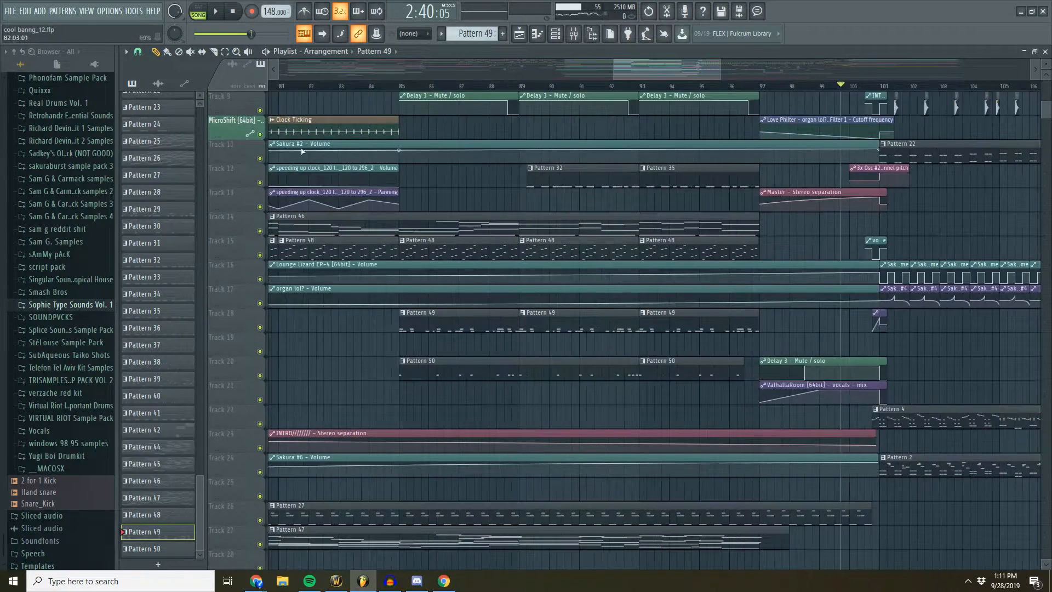
scroll(589, 230, down, 5)
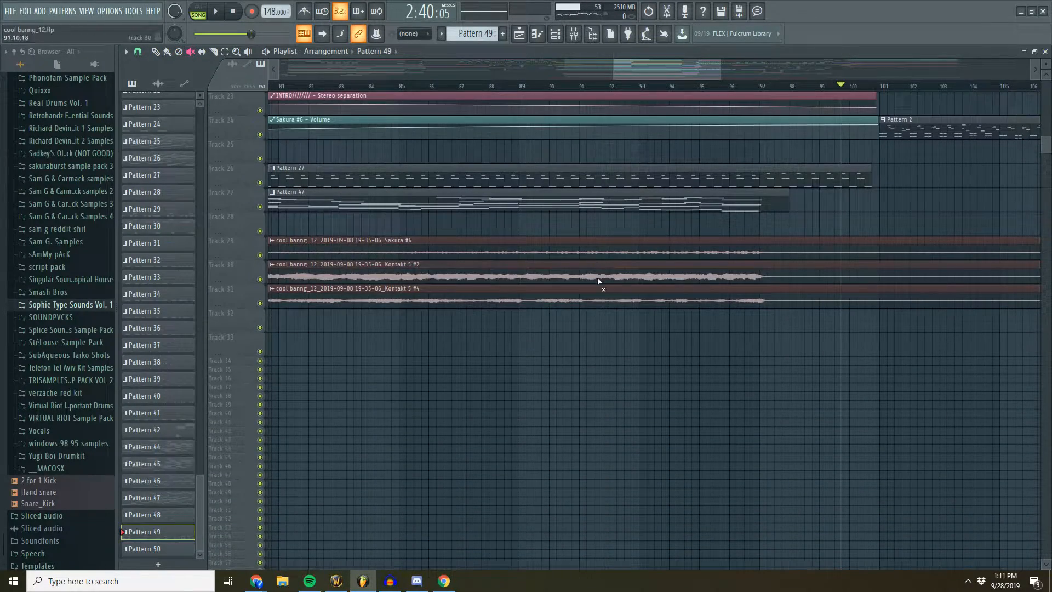
scroll(607, 269, up, 7)
click(214, 12)
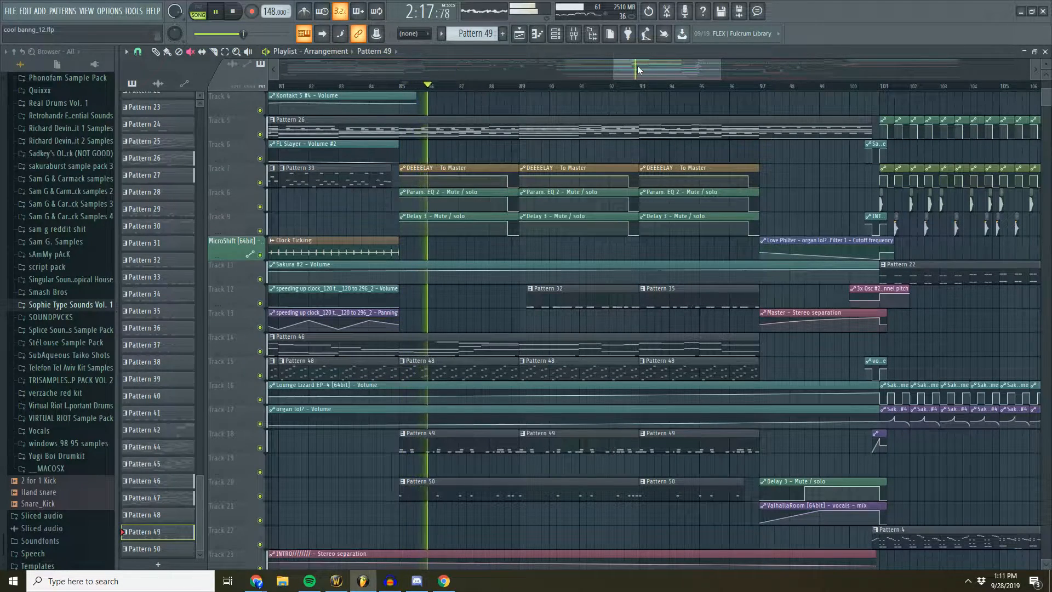
key(F9)
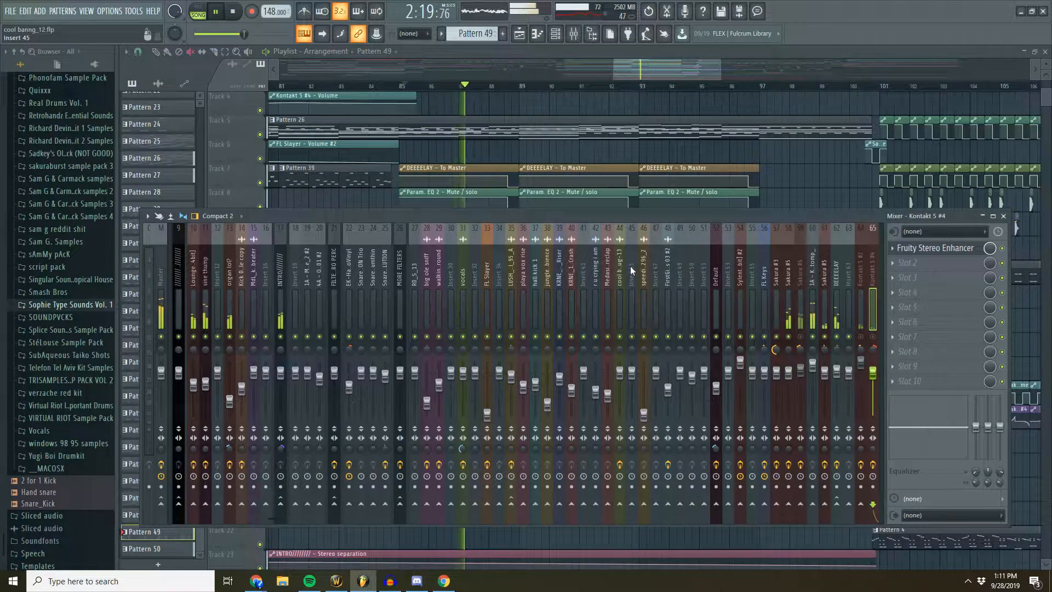
scroll(630, 265, up, 4)
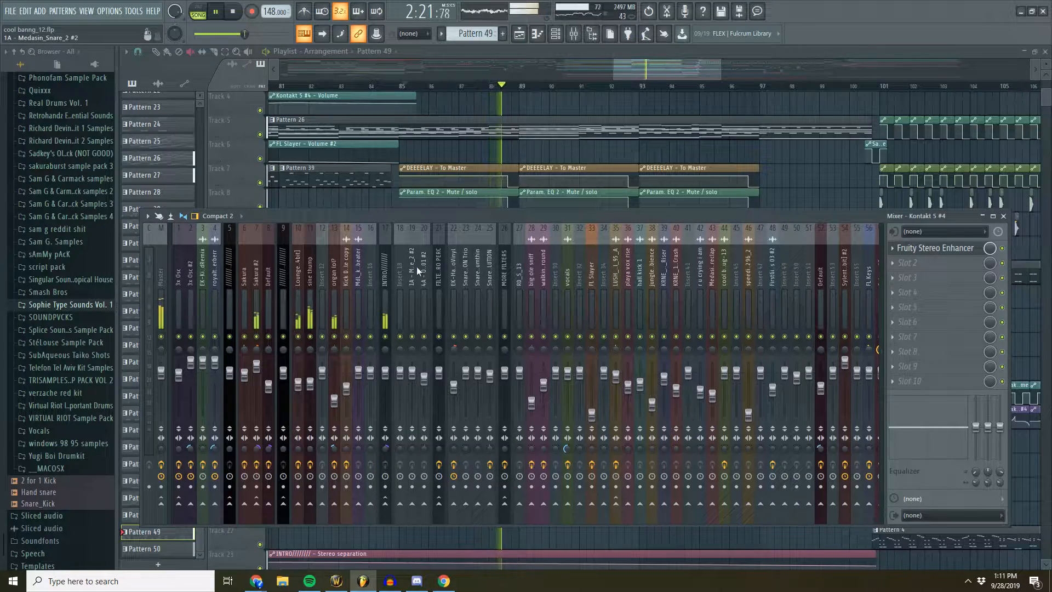
scroll(475, 271, down, 15)
click(512, 274)
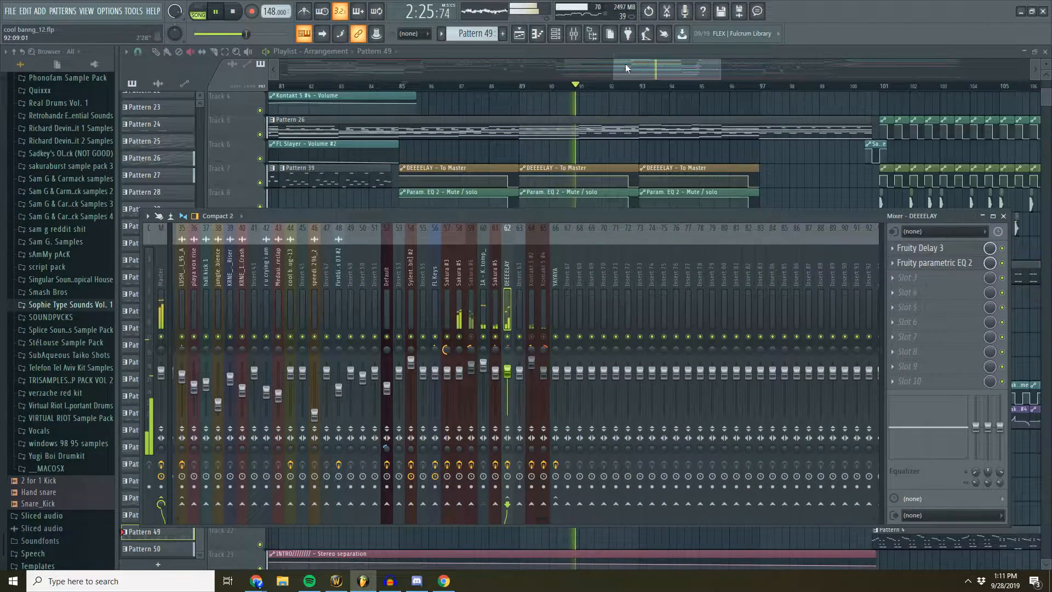
click(234, 12)
key(F9)
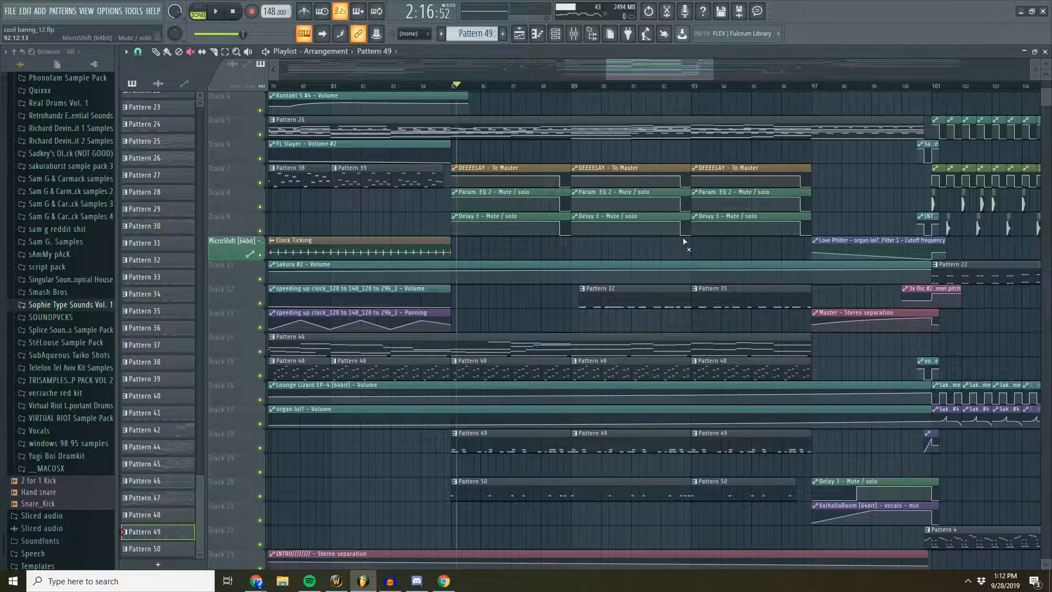
- Open Pattern 49 from the playlist and audition it while viewing the KRNE_Propane_Stomp notes in the piano roll
drag(684, 66, 686, 66)
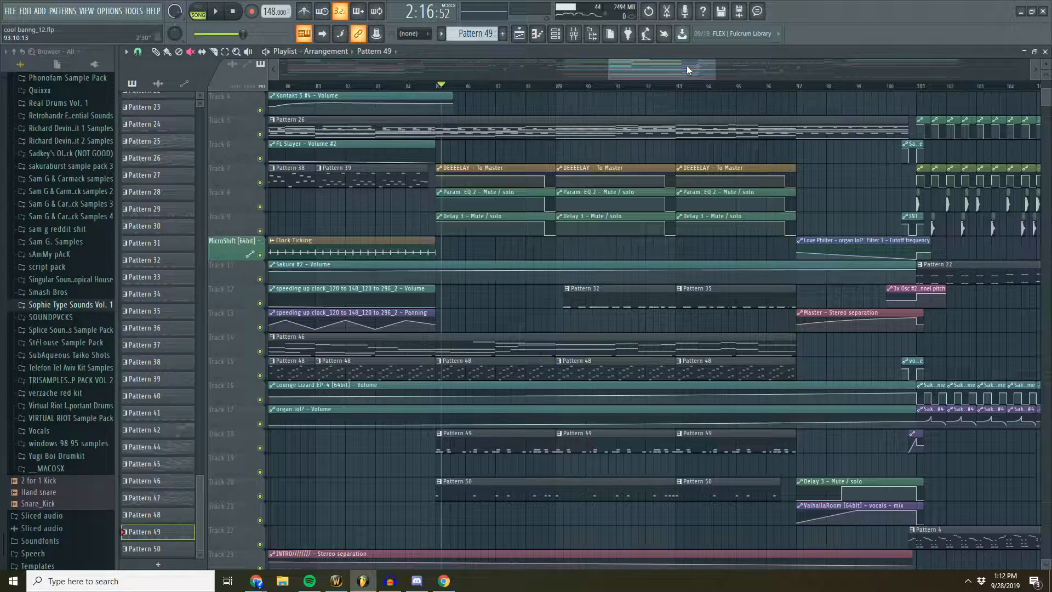
drag(687, 65, 691, 65)
scroll(576, 247, down, 1)
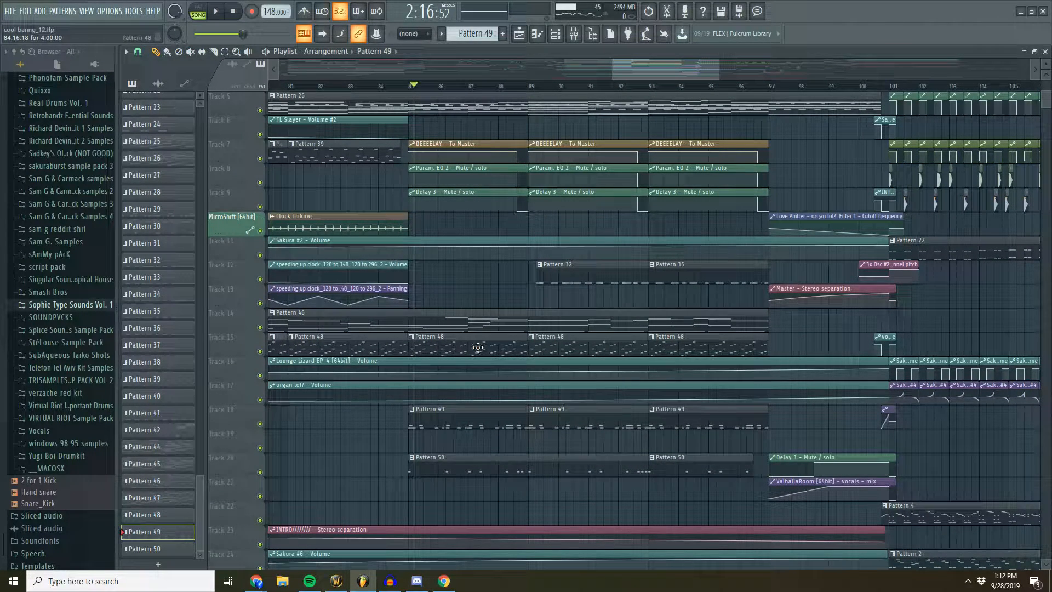
double_click(471, 419)
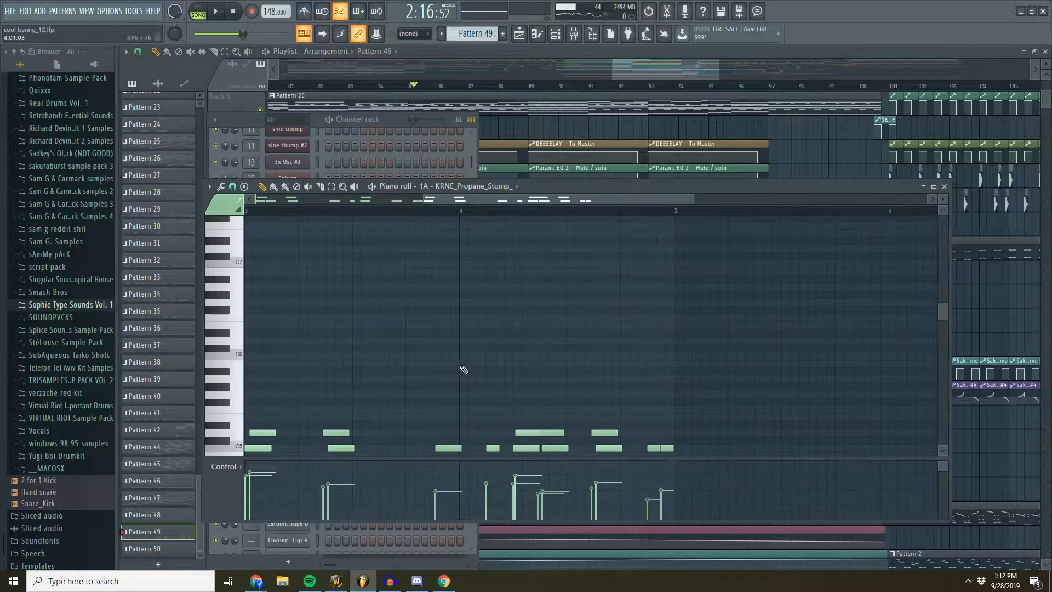
key(F6)
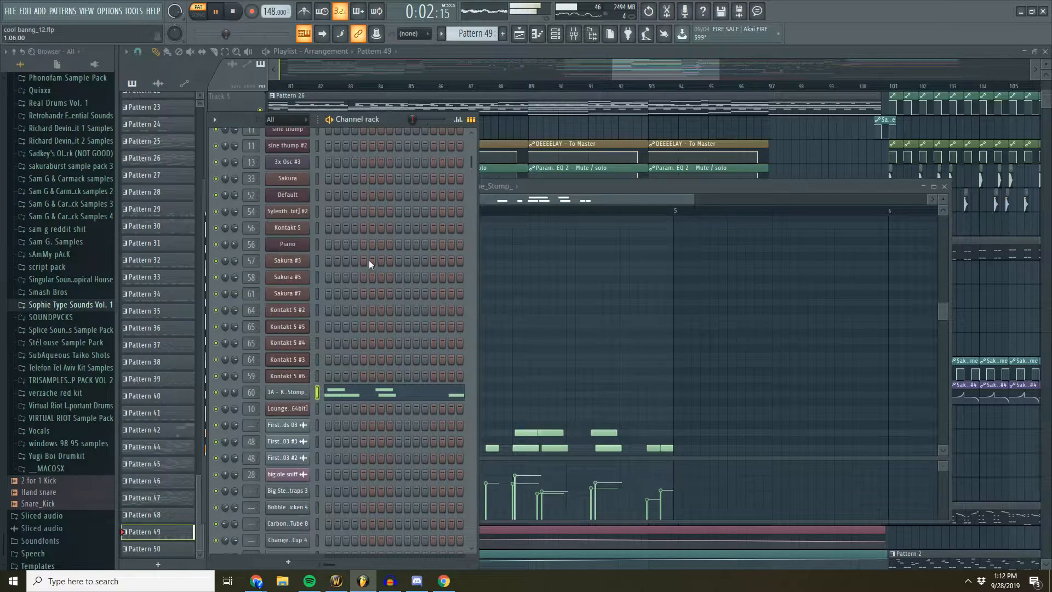
right_click(284, 391)
click(343, 394)
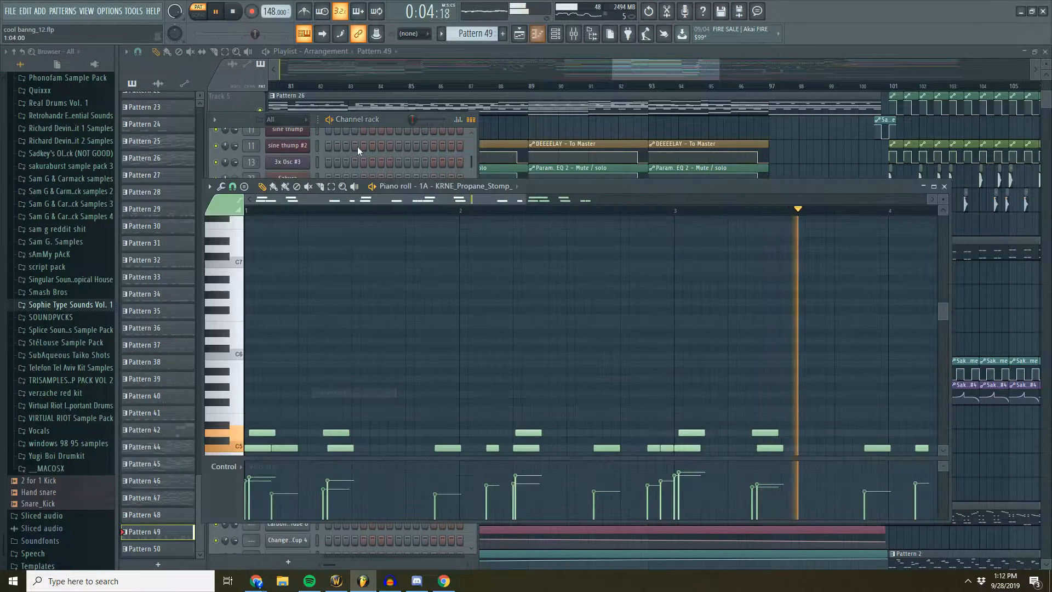
- Show the DEEEELAY mixer track while Pattern 49 plays, shift the mixer window down, stop, and return to the channel rack
click(573, 33)
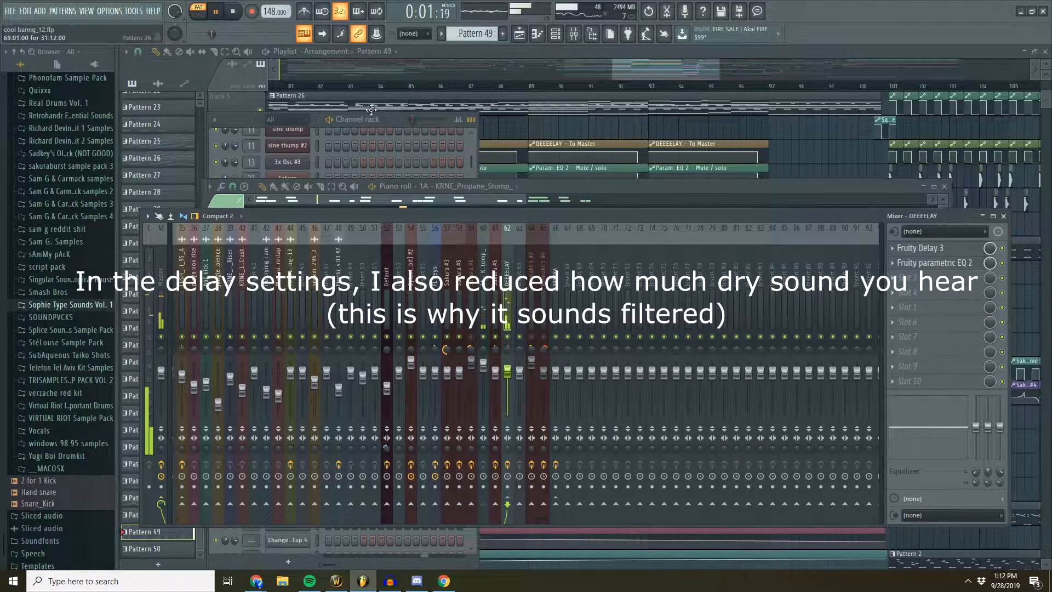
drag(565, 219, 565, 245)
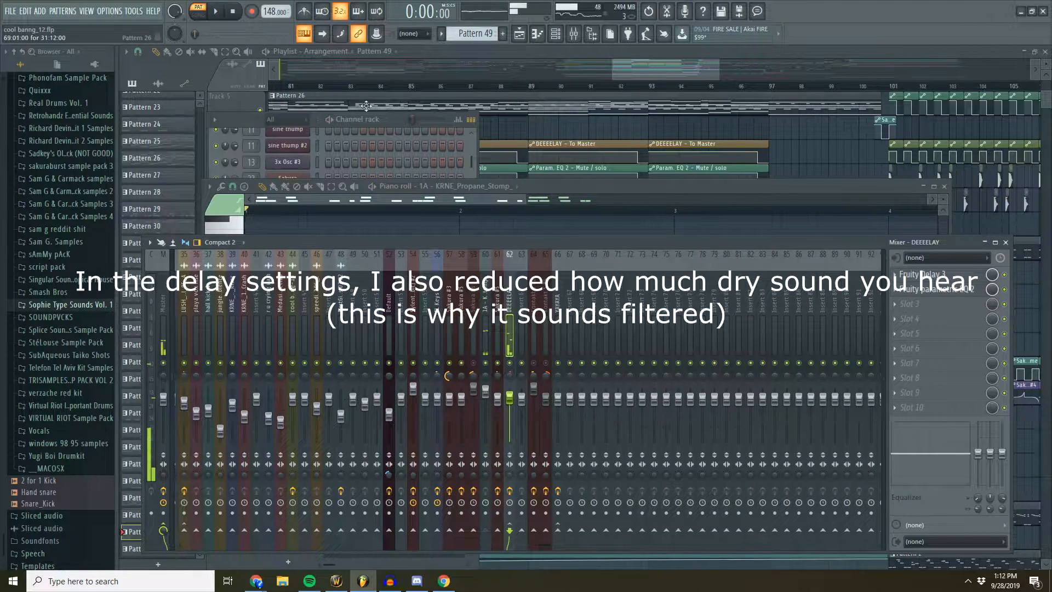
click(393, 119)
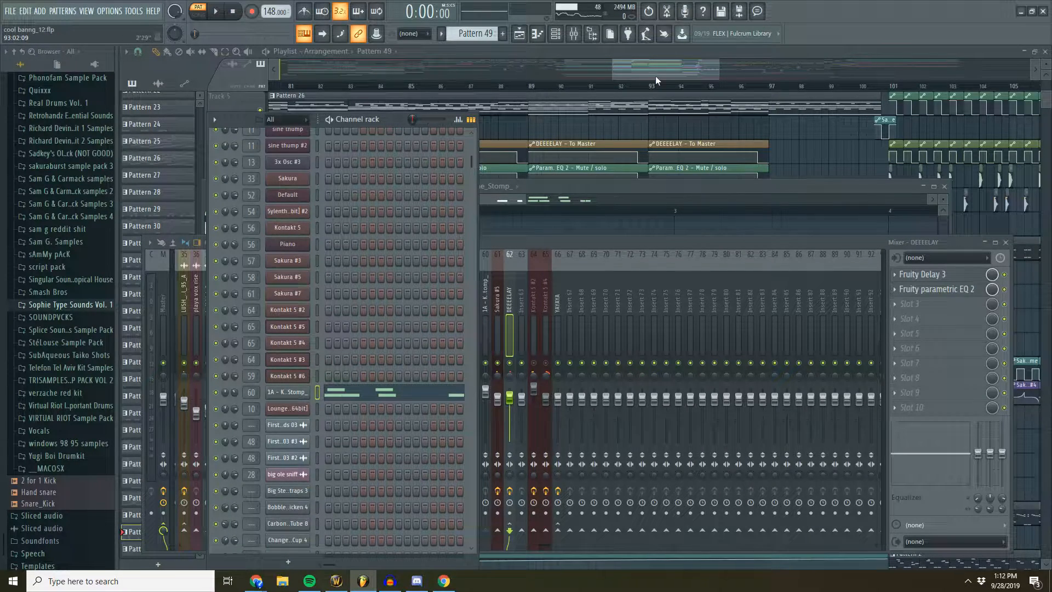
- Filter the channel rack by the Unsorted group, then switch the filter to the Hans Zimmer group
scroll(422, 246, down, 10)
click(300, 119)
click(288, 208)
click(280, 119)
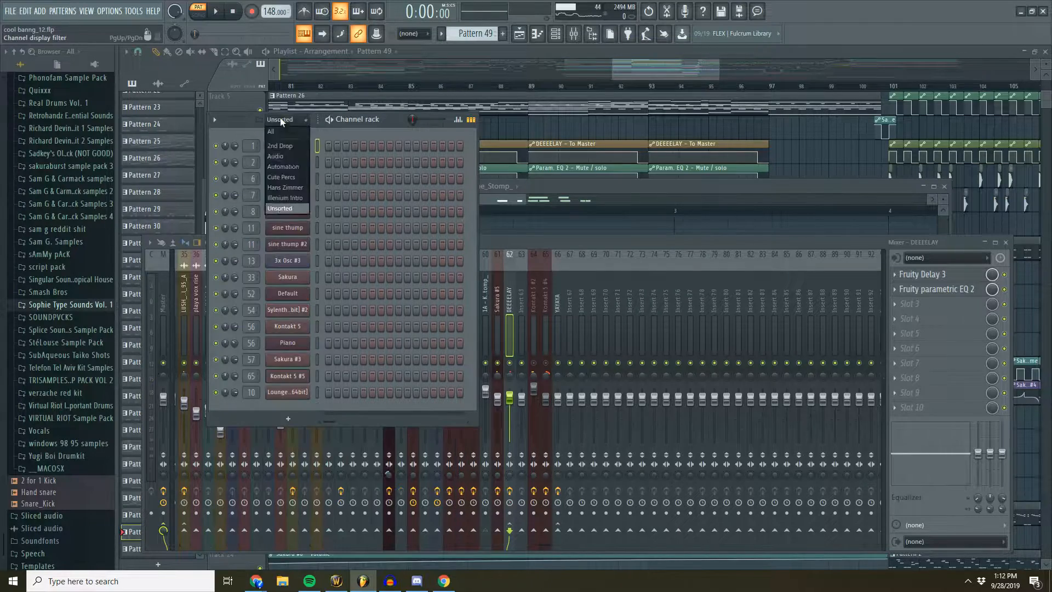
click(290, 188)
- View Pattern 47's Kontakt 5 #2 instrument with LA Scoring Strings, then open the KRNE_Propane_Stomp sampler settings
click(661, 91)
scroll(603, 236, down, 2)
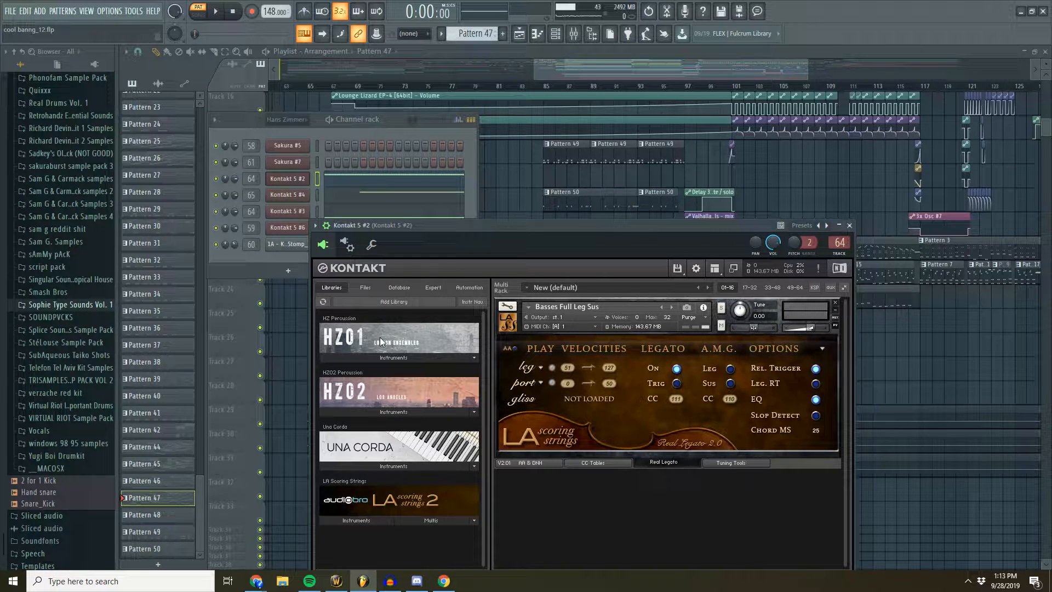
click(397, 127)
click(291, 245)
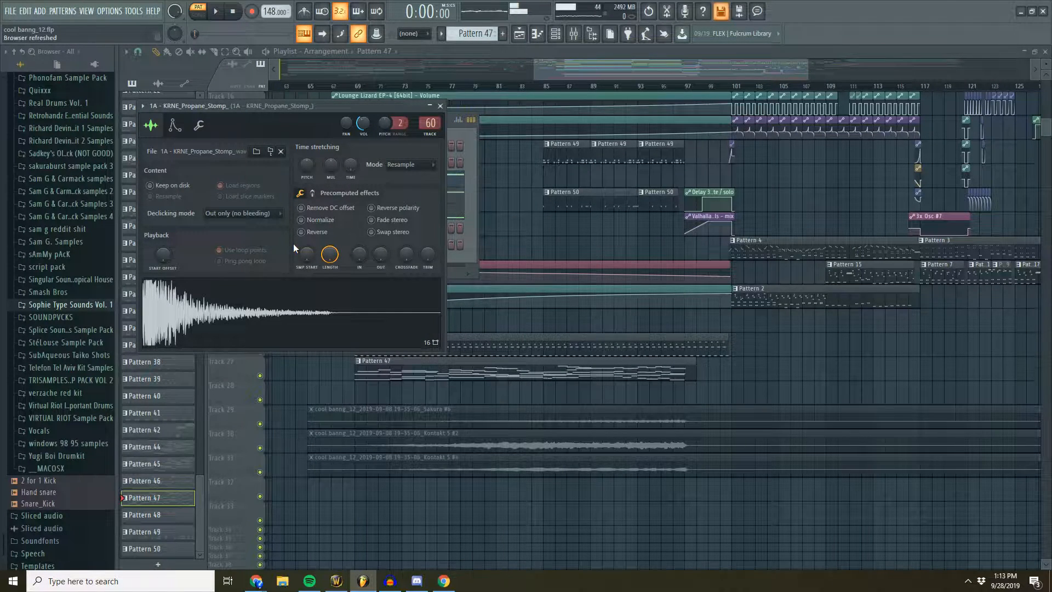
- Examine the second drop's patterns and automation in the playlist from bar 101 onward
drag(570, 78, 432, 78)
scroll(510, 142, up, 6)
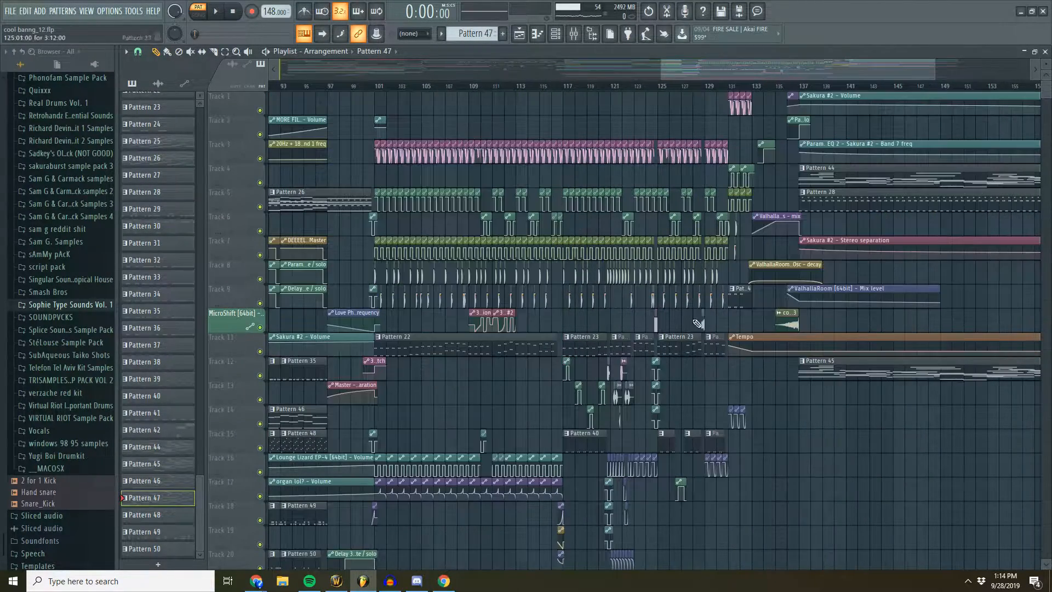
drag(796, 68, 782, 68)
scroll(743, 160, down, 4)
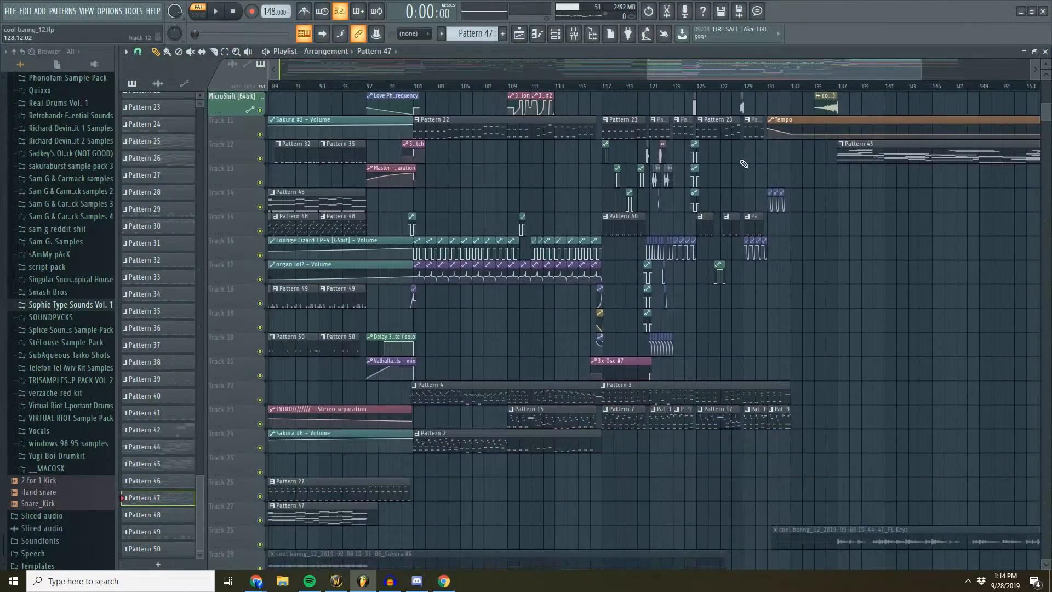
scroll(520, 331, up, 6)
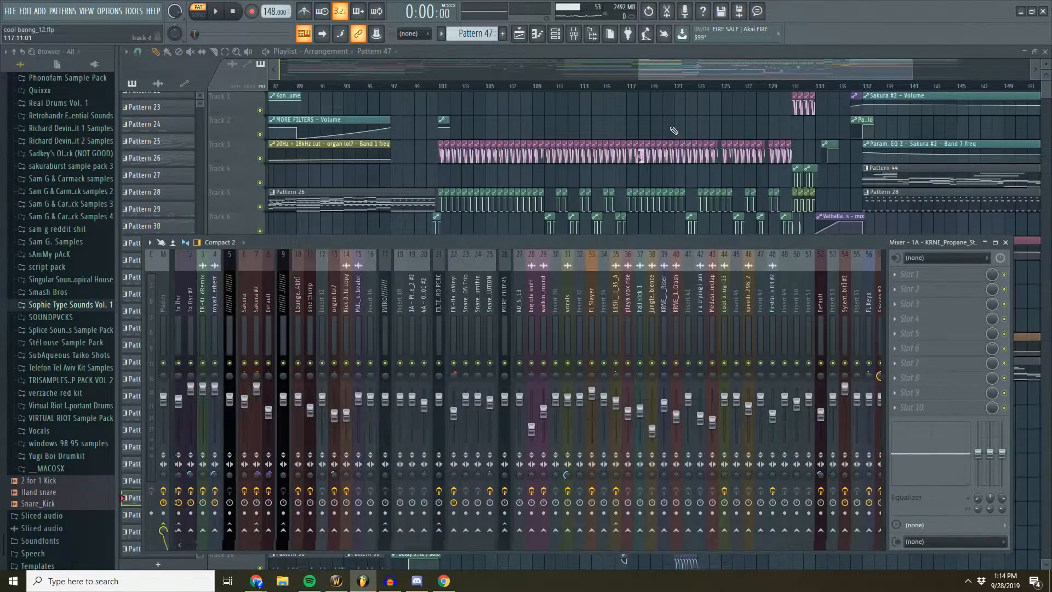
drag(673, 71, 662, 71)
scroll(602, 196, down, 2)
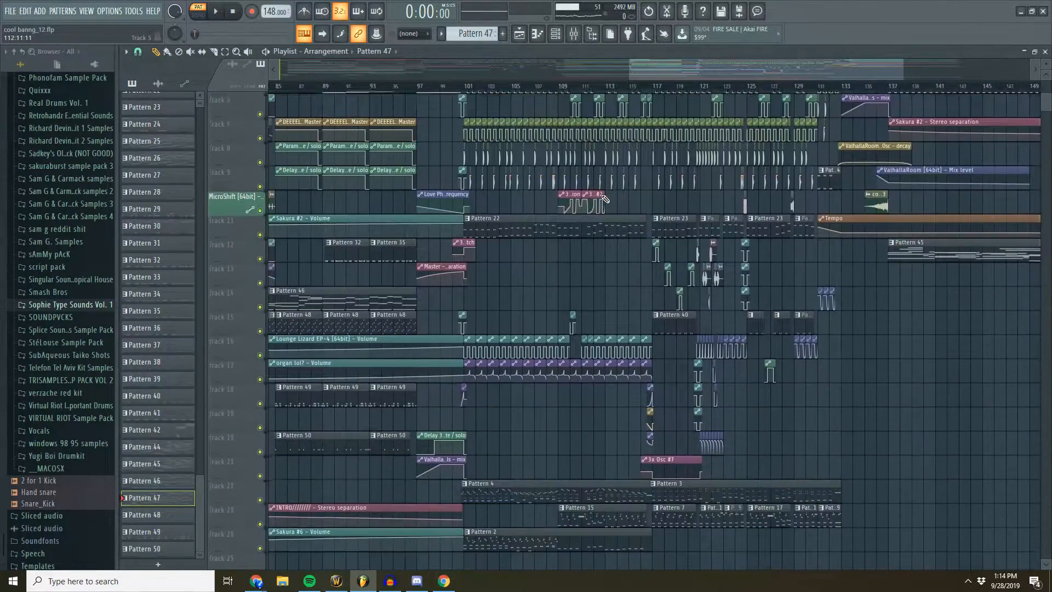
scroll(580, 181, down, 5)
scroll(486, 97, up, 5)
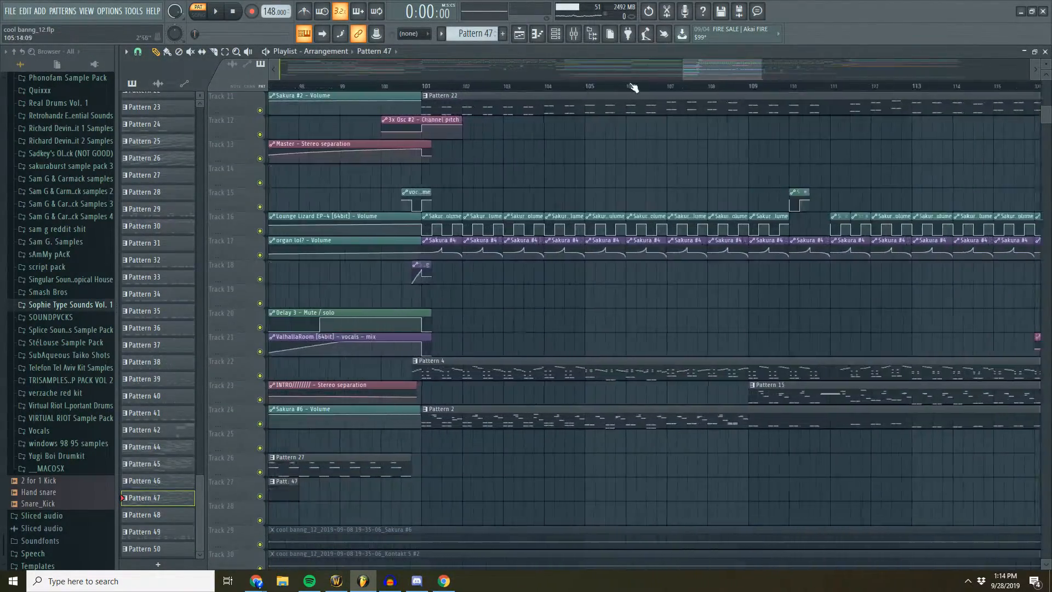
- Open Pattern 4's Sylenth1 notes, view its channels in the channel rack, and audition the pattern before returning to the playlist
scroll(516, 263, down, 2)
double_click(495, 298)
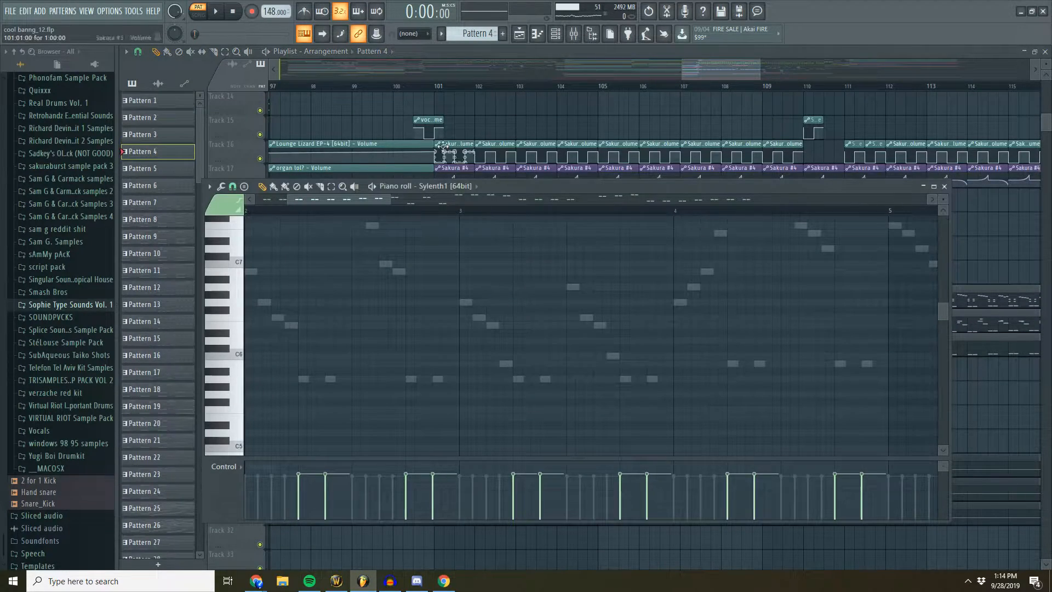
click(555, 35)
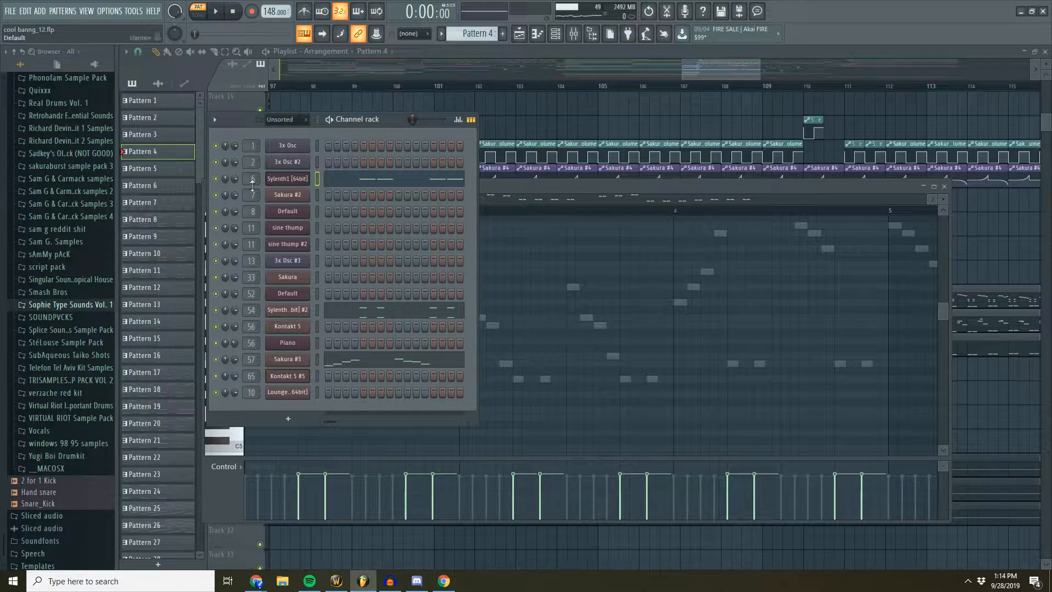
click(214, 12)
click(234, 13)
click(708, 69)
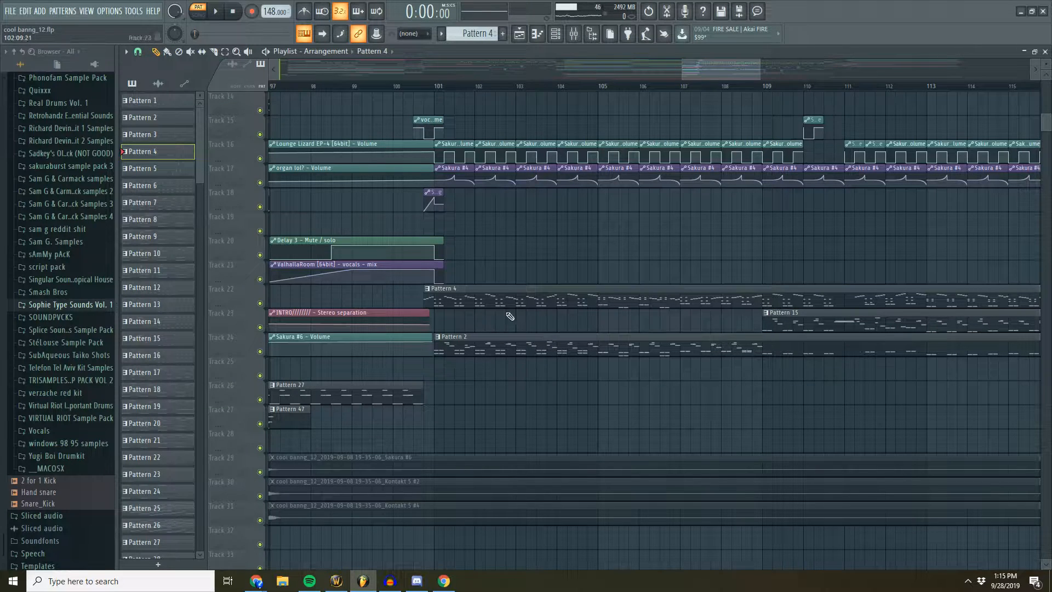
- Mute the Pattern 4 clip in the playlist, and open Pattern 2 to audition it with its channels showing
click(469, 295)
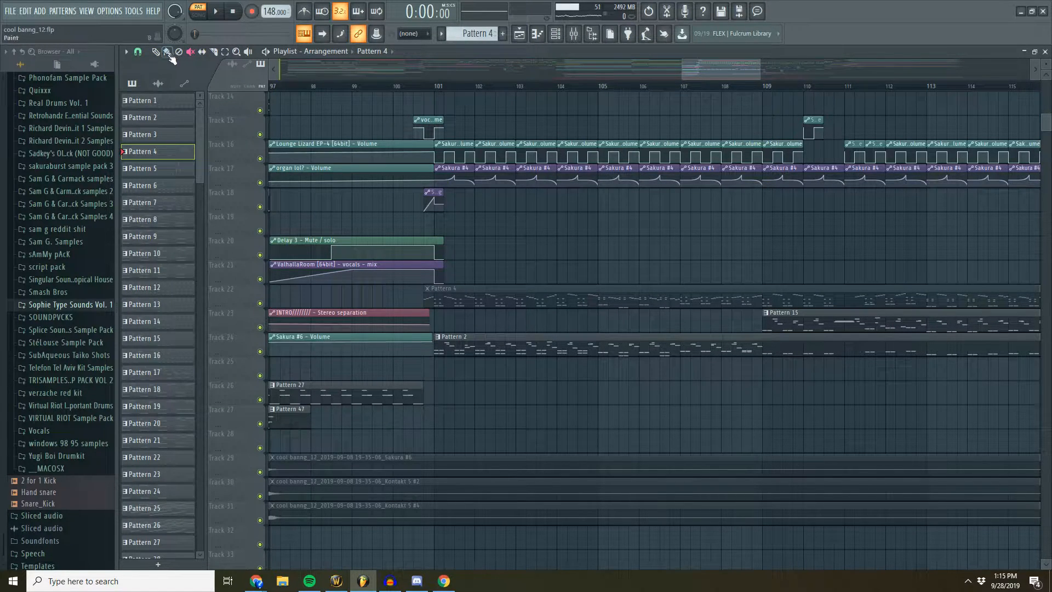
double_click(524, 347)
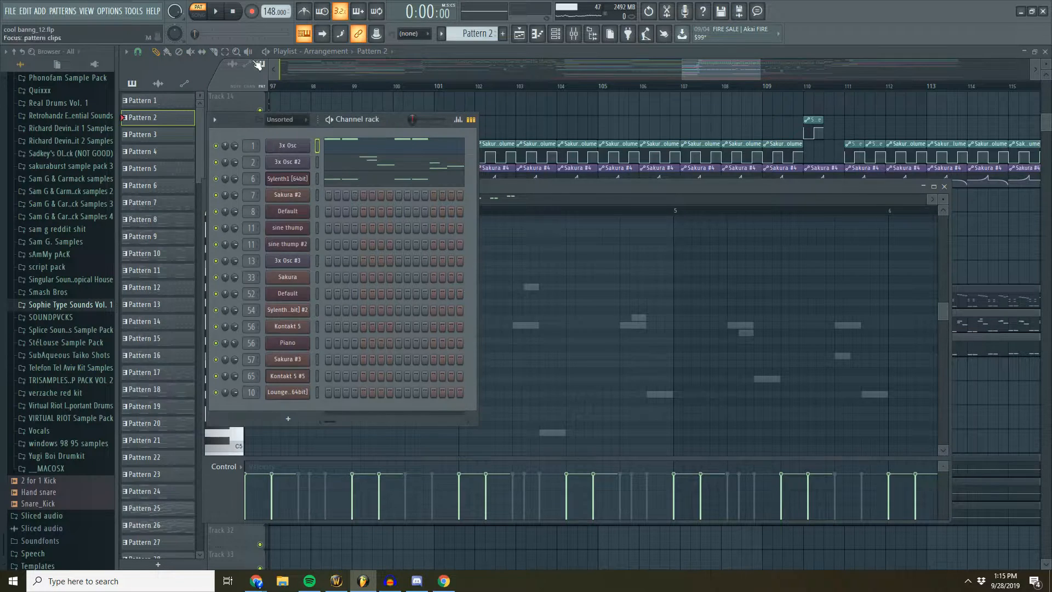
click(216, 11)
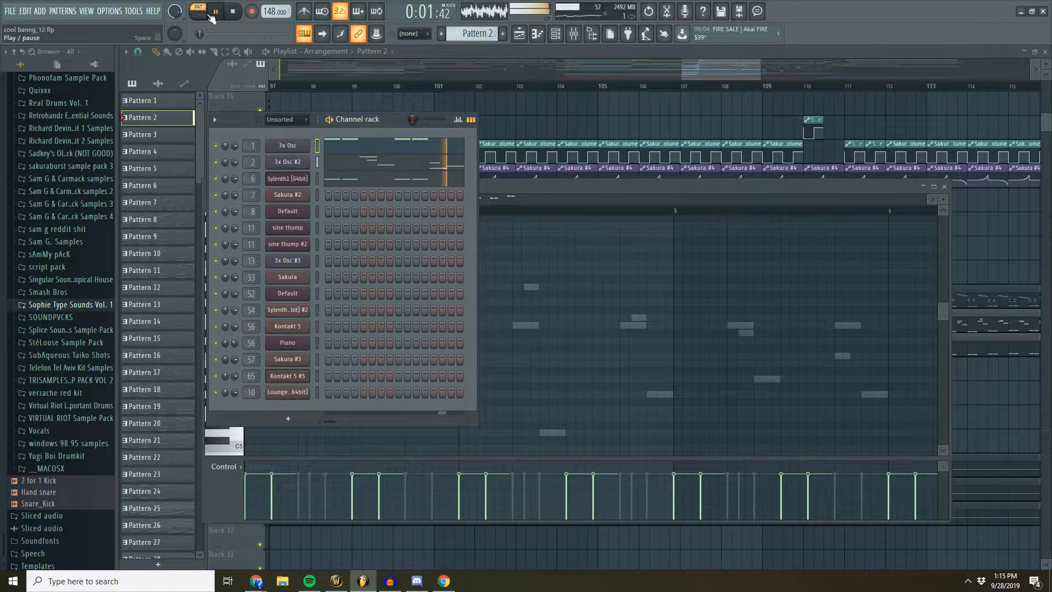
- Unmute the Pattern 4 clip and play the song from just before bar 101
click(723, 83)
click(603, 301)
click(523, 293)
click(499, 86)
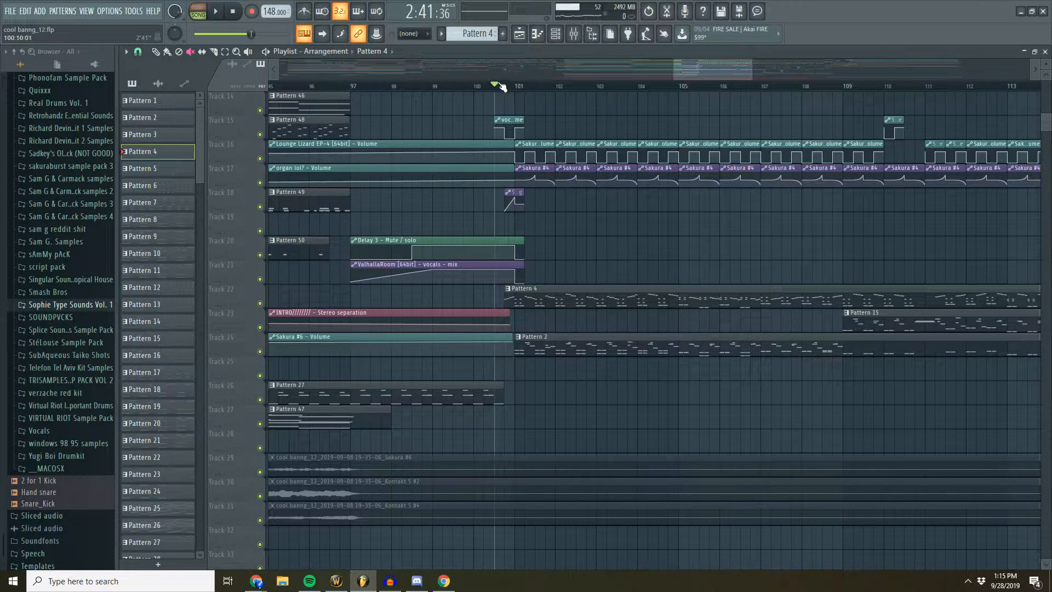
click(217, 12)
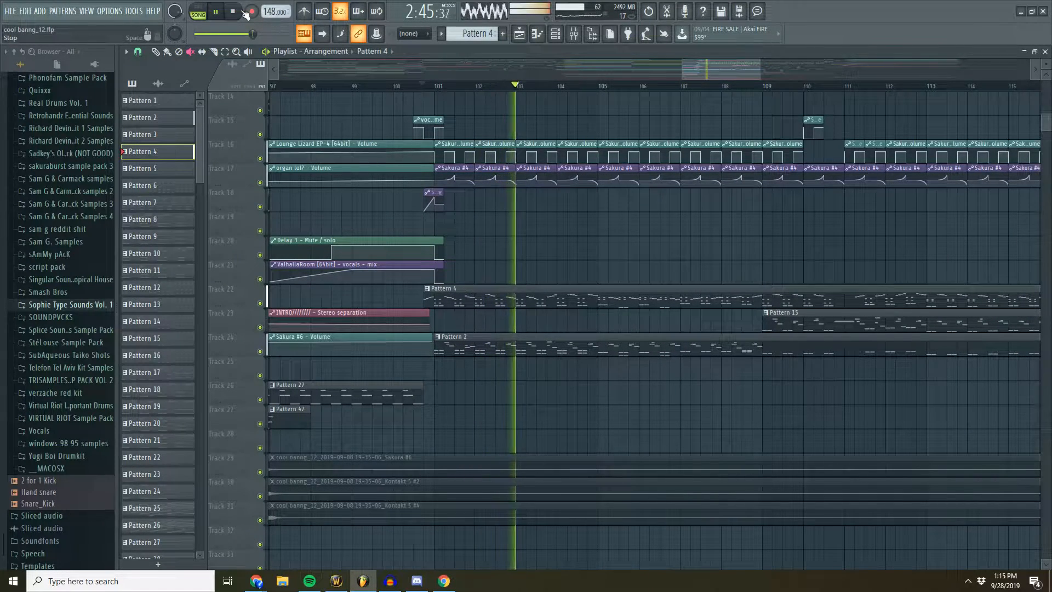
- Switch playback to pattern mode and show Pattern 4's notes and channels while it plays, then return to the playlist
key(l)
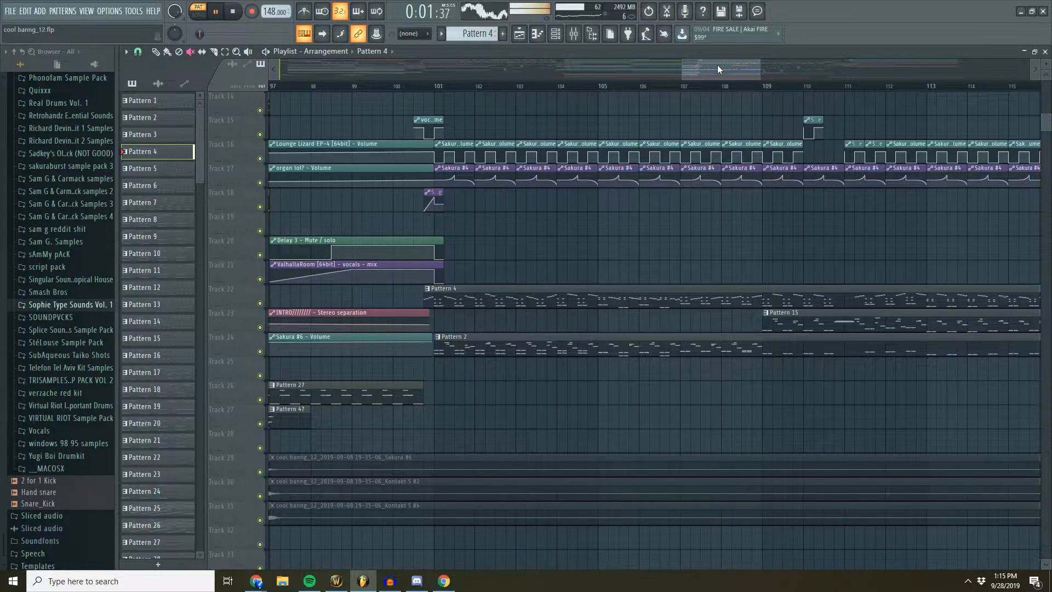
double_click(583, 303)
click(396, 129)
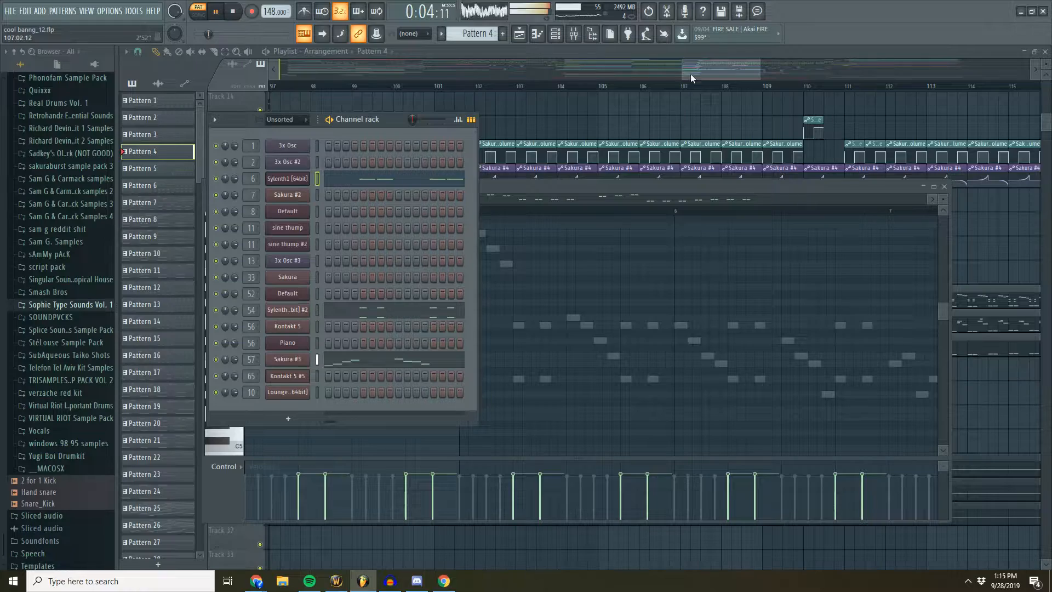
key(F12)
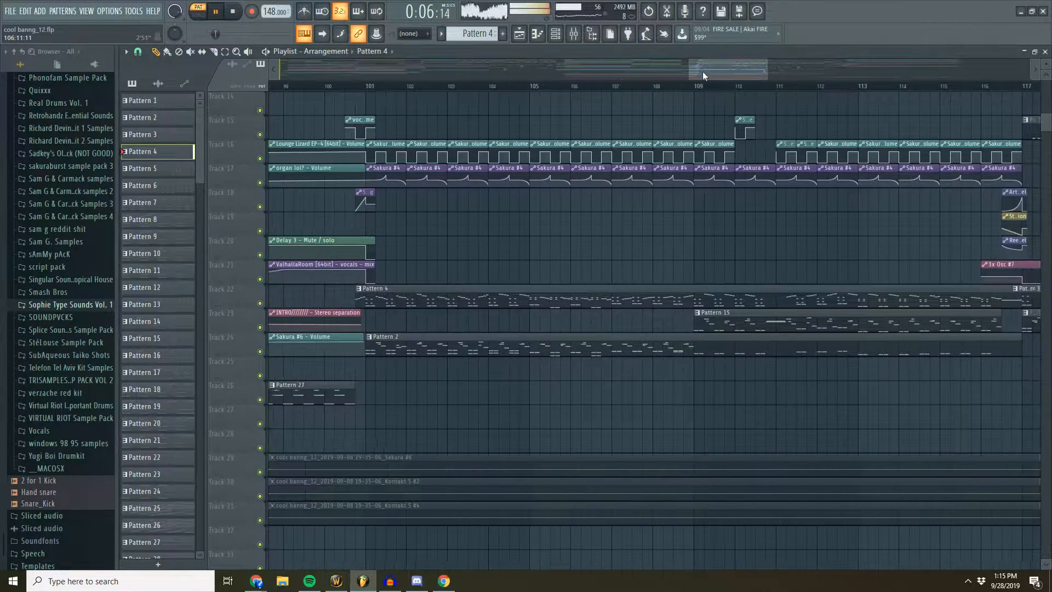
- Examine Pattern 4 in the playlist and through its Sylenth1 piano roll from bar 10 onward, then stop playback
scroll(689, 88, down, 2)
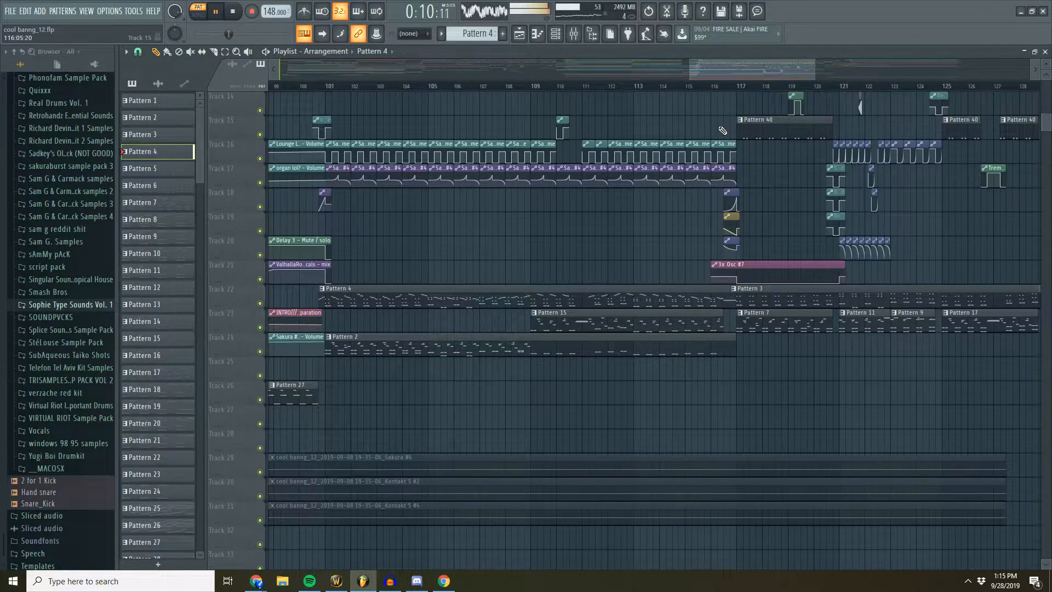
scroll(722, 130, up, 5)
scroll(722, 130, down, 5)
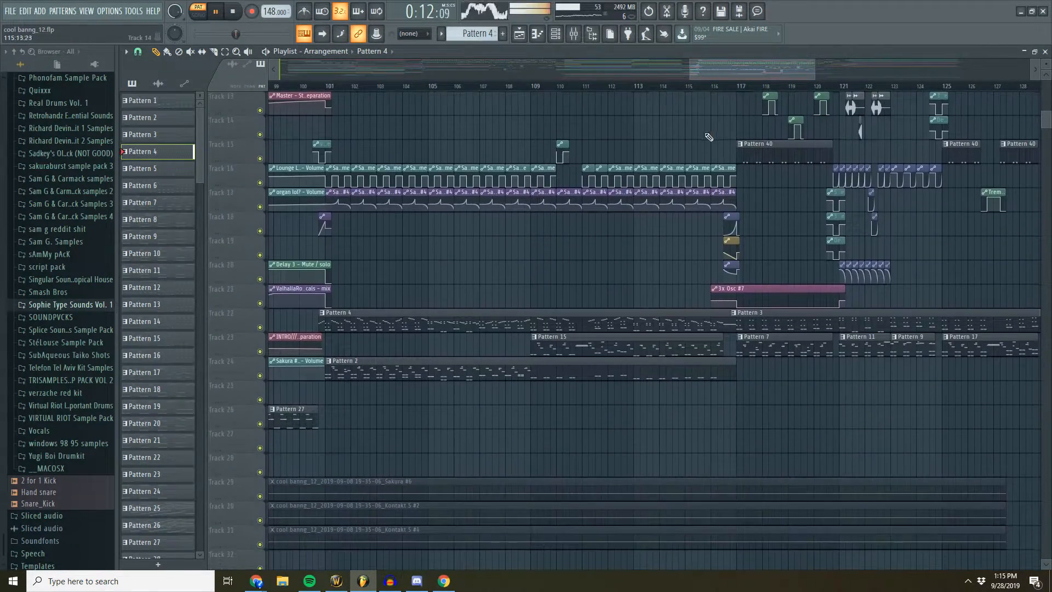
double_click(602, 312)
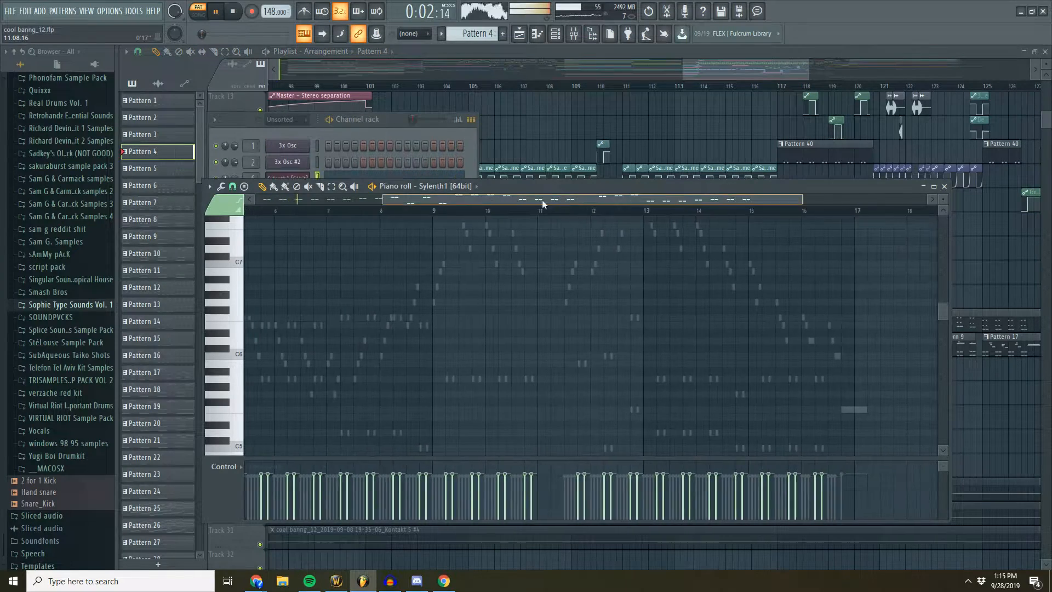
drag(542, 200, 421, 202)
scroll(466, 188, down, 1)
click(711, 72)
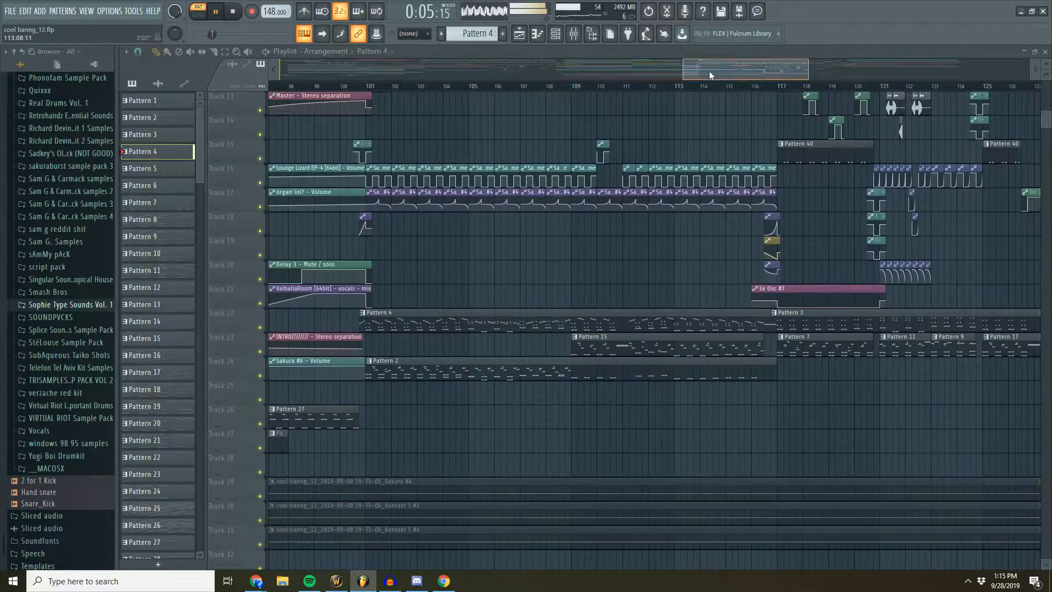
key(space)
- Open Pattern 15's 3x Osc notes, view its channels in the channel rack, and audition the pattern briefly
double_click(623, 349)
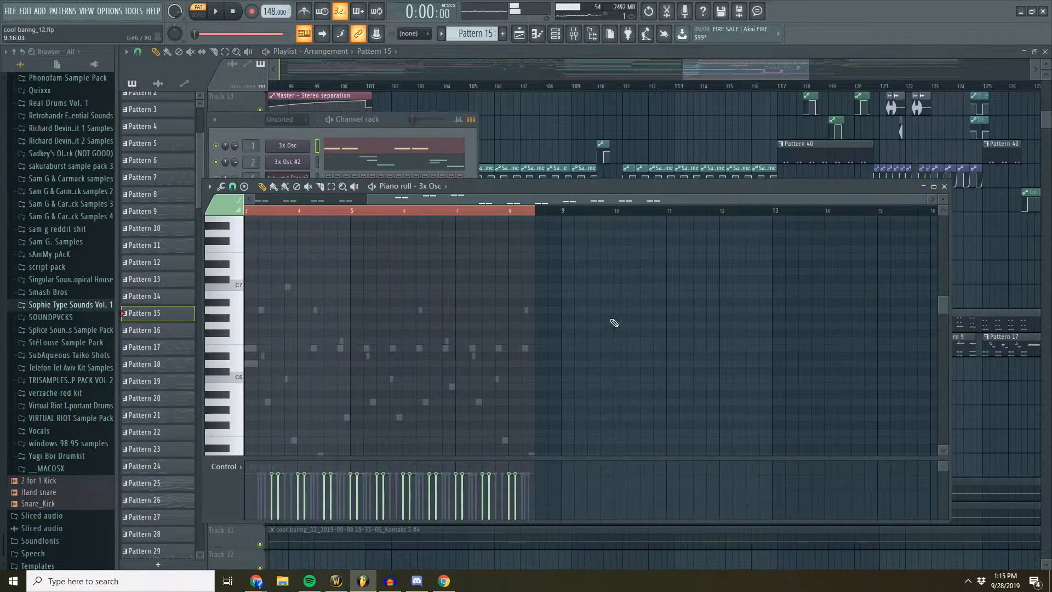
click(380, 117)
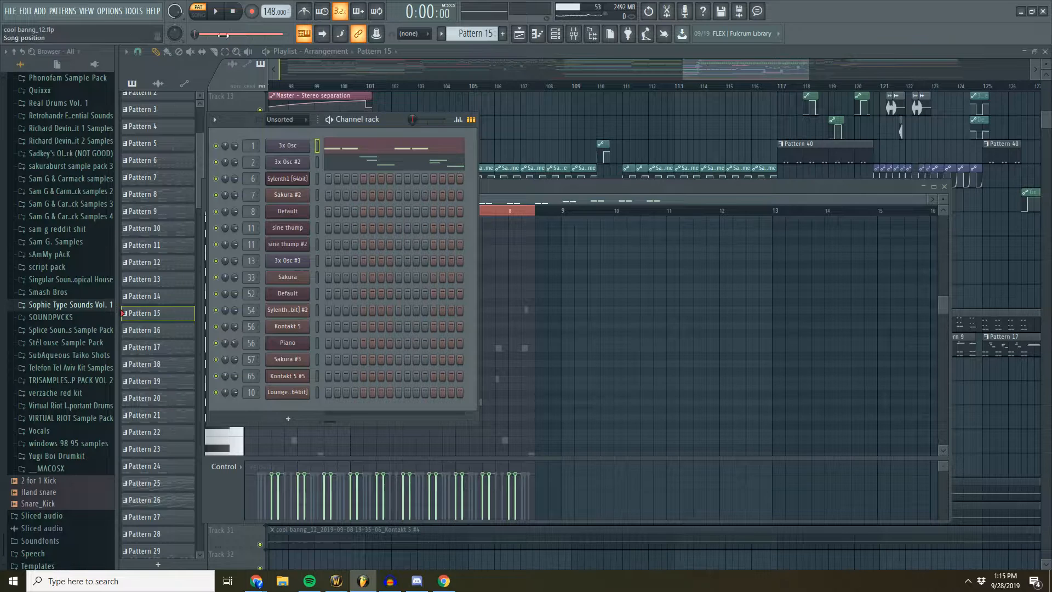
click(215, 11)
click(722, 65)
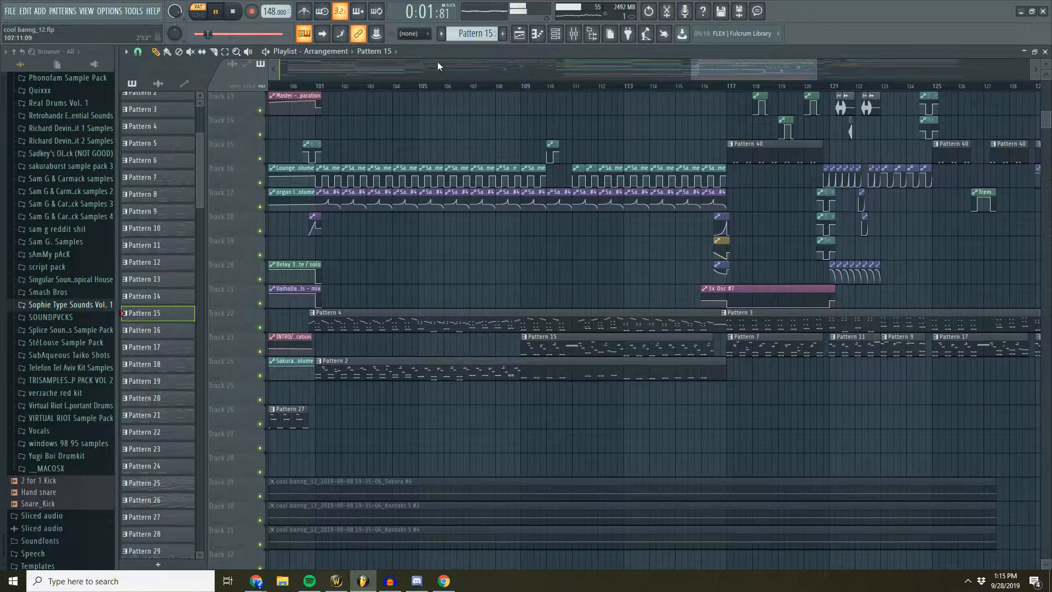
click(233, 12)
- Examine the patterns and automation of the second drop's later part in the playlist, from bar 117 onward
mouse_move(733, 67)
mouse_down()
mouse_move(705, 67)
mouse_move(751, 71)
mouse_up()
scroll(626, 204, down, 3)
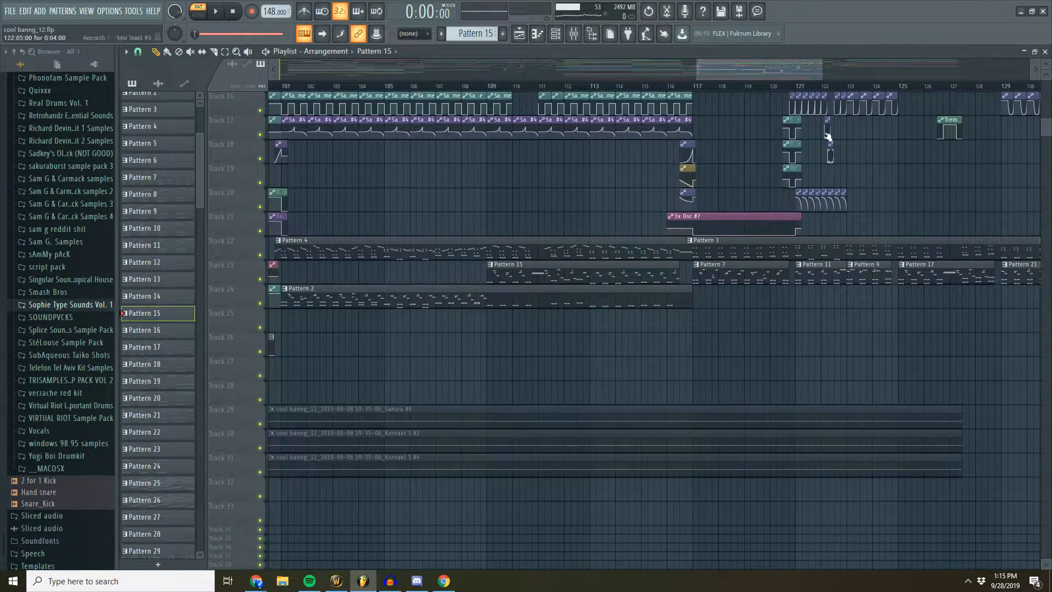
scroll(739, 139, up, 5)
scroll(751, 89, down, 3)
scroll(749, 185, down, 2)
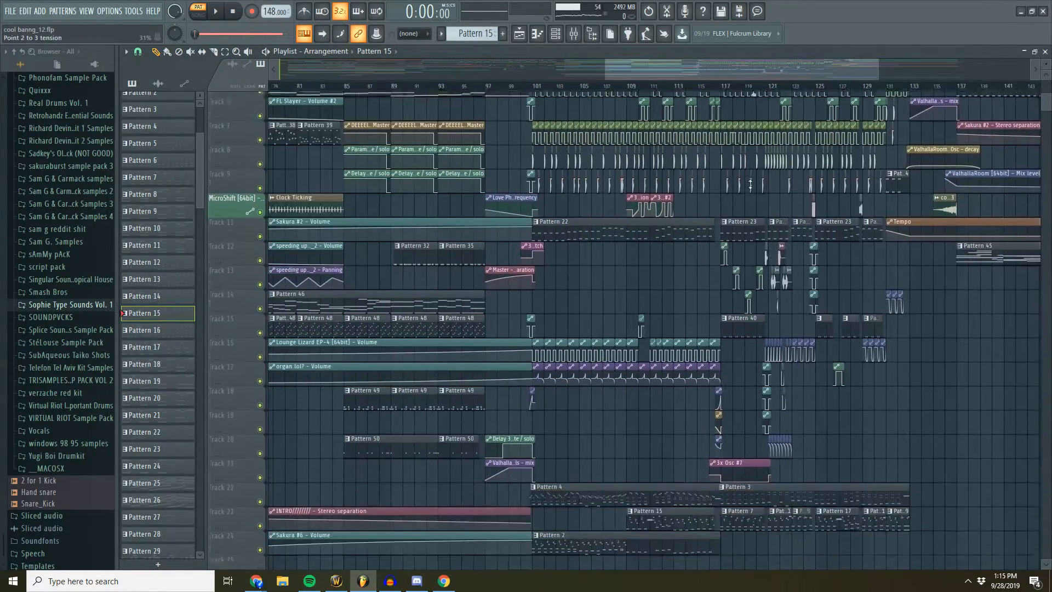
scroll(751, 185, down, 3)
drag(751, 74, 797, 76)
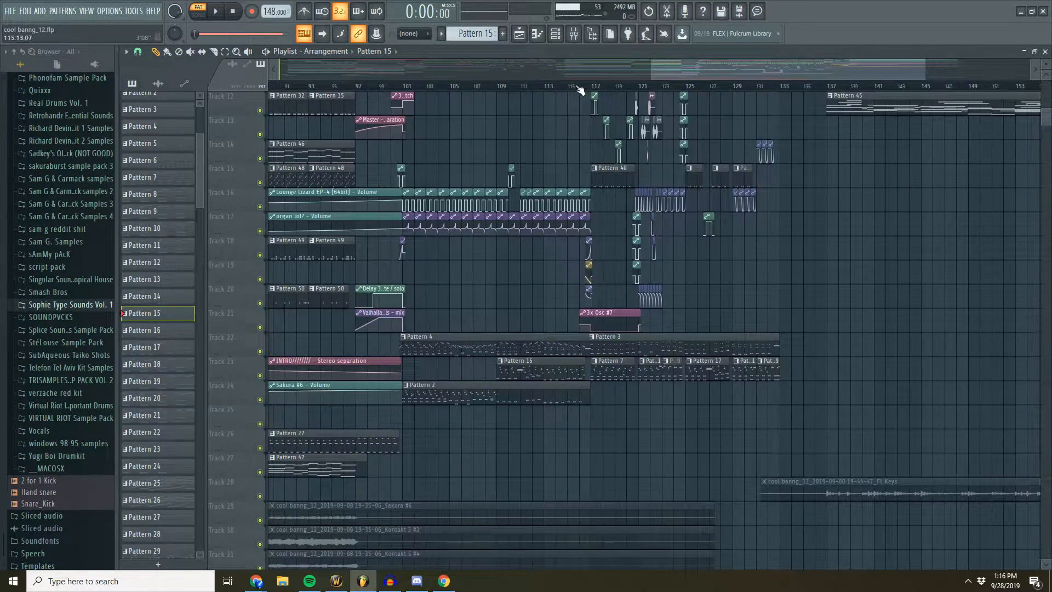
drag(692, 66, 667, 69)
scroll(660, 152, up, 2)
scroll(663, 156, up, 3)
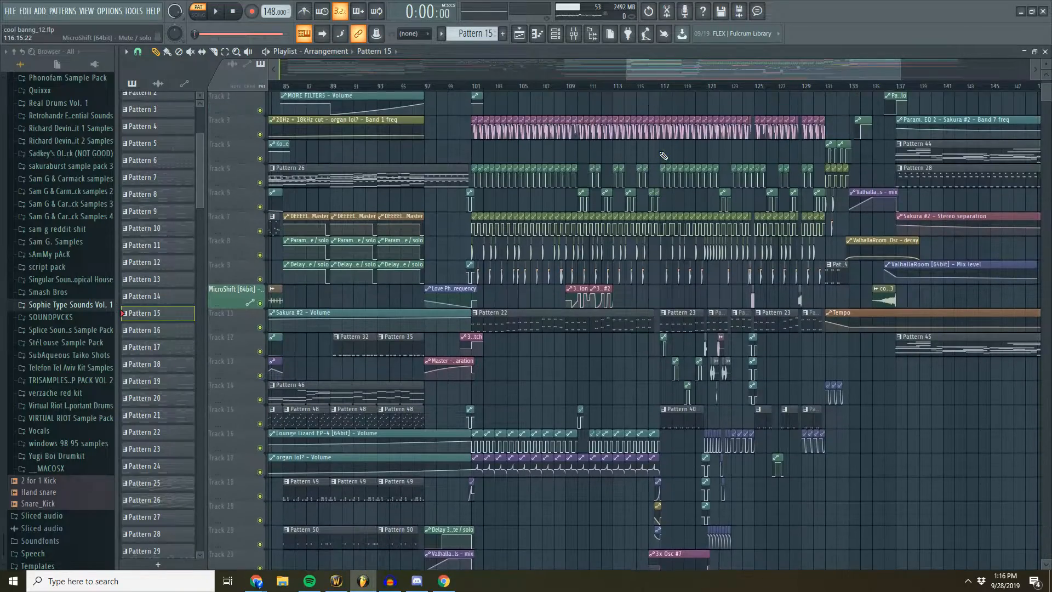
- Review the whole arrangement in the playlist, comparing the first drop, breakdown and second drop
drag(1047, 63, 1050, 64)
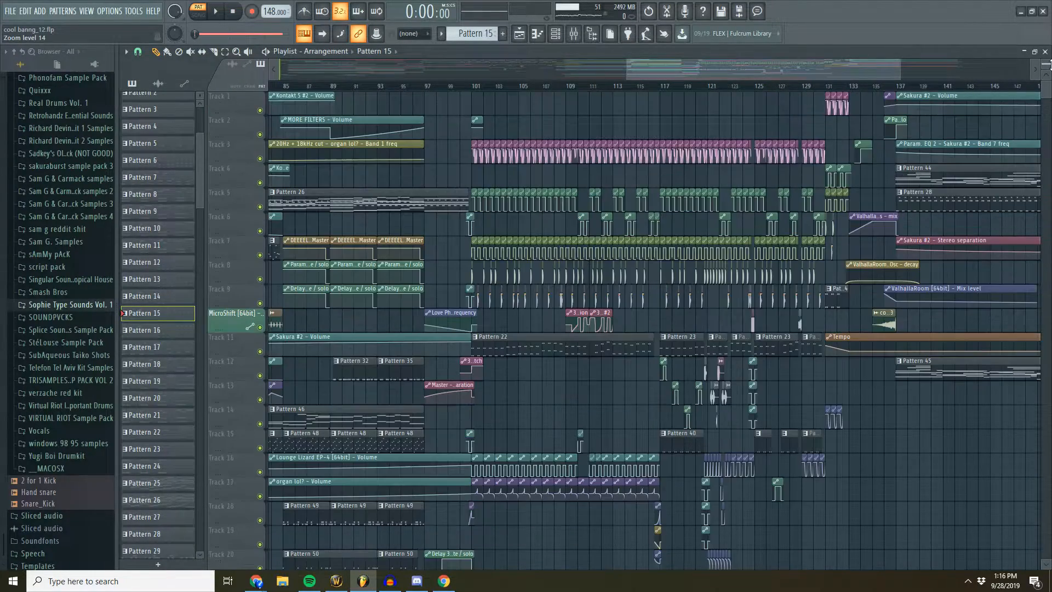
scroll(845, 166, down, 4)
scroll(799, 76, down, 5)
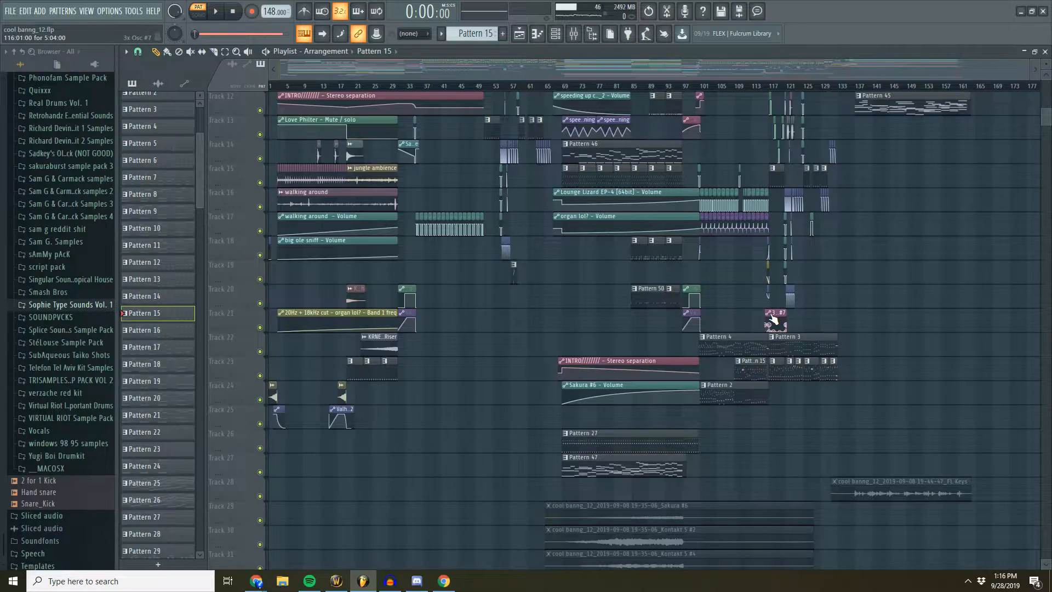
scroll(773, 320, up, 4)
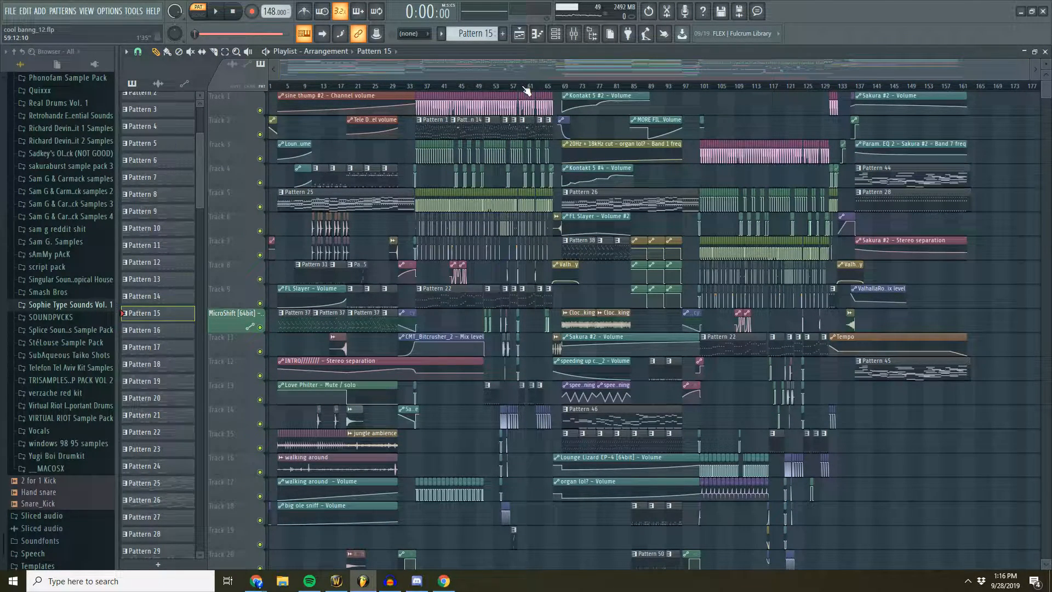
scroll(495, 87, up, 4)
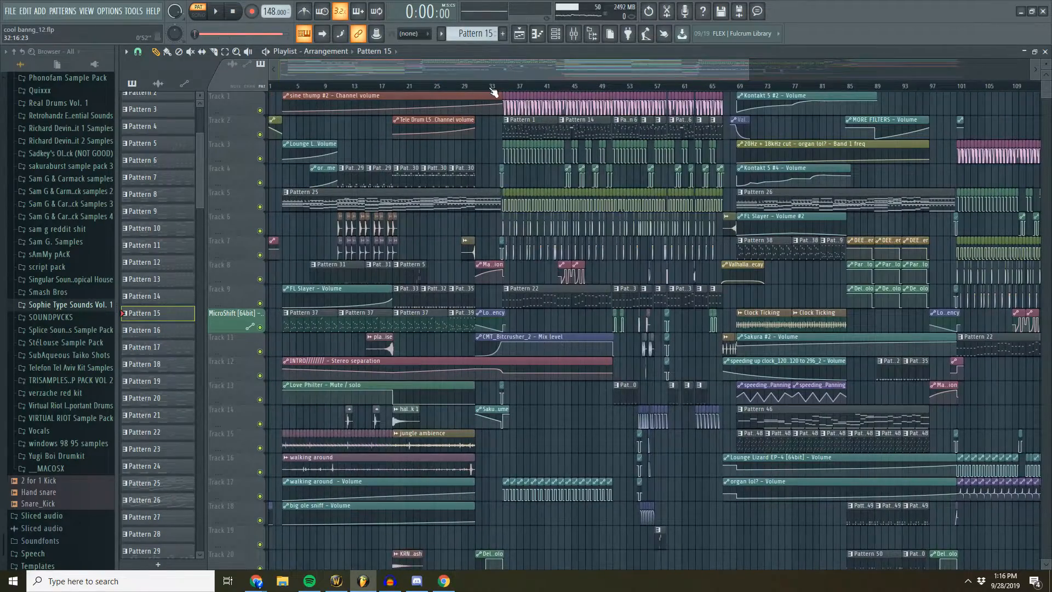
scroll(495, 87, down, 4)
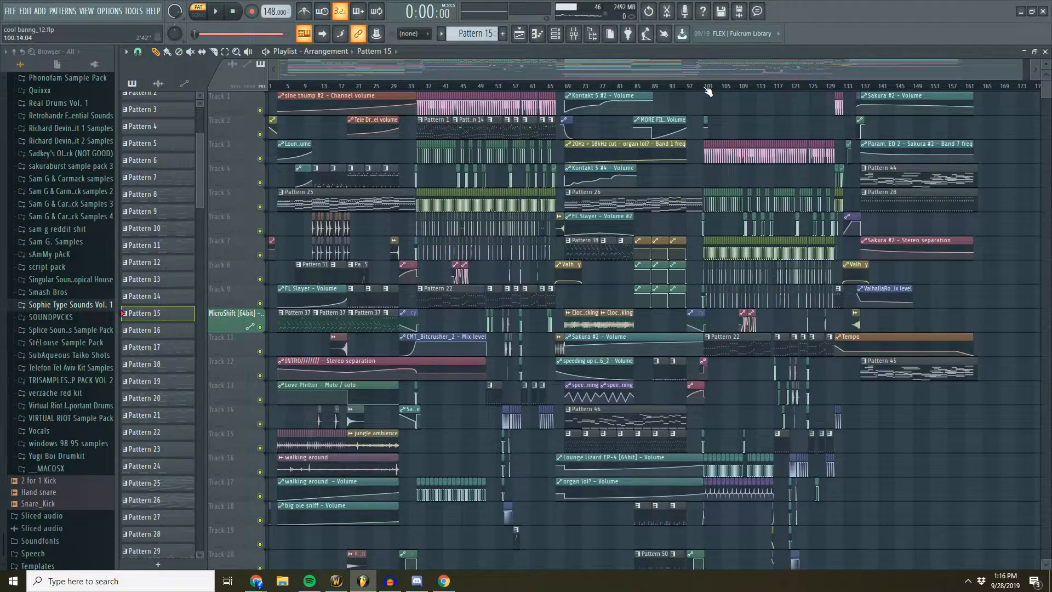
- Place the playback position at the start of the second drop, near bar 101, and view the mixer
scroll(705, 73, up, 5)
click(638, 90)
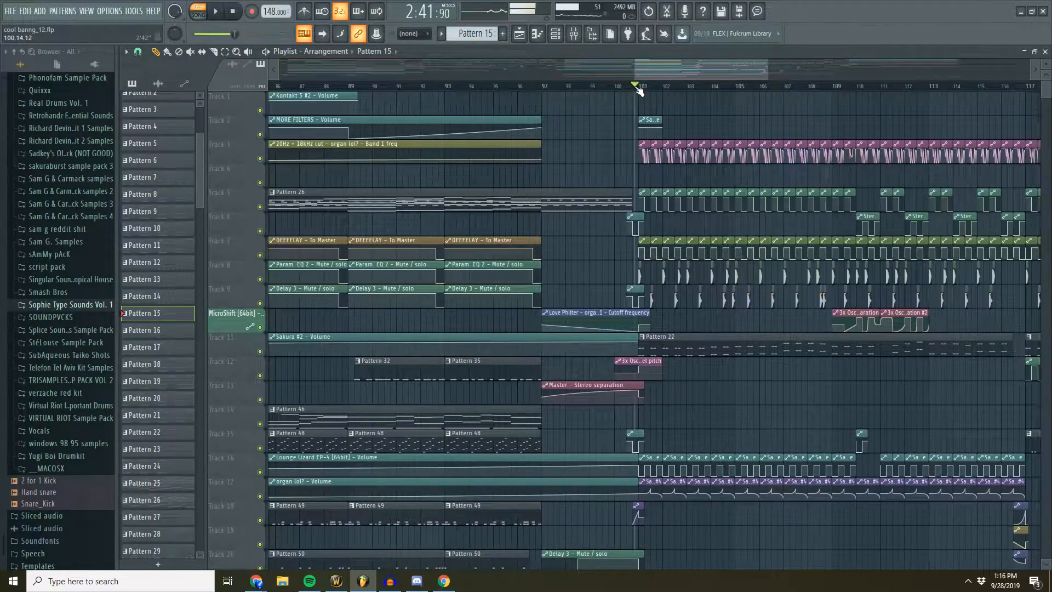
click(573, 38)
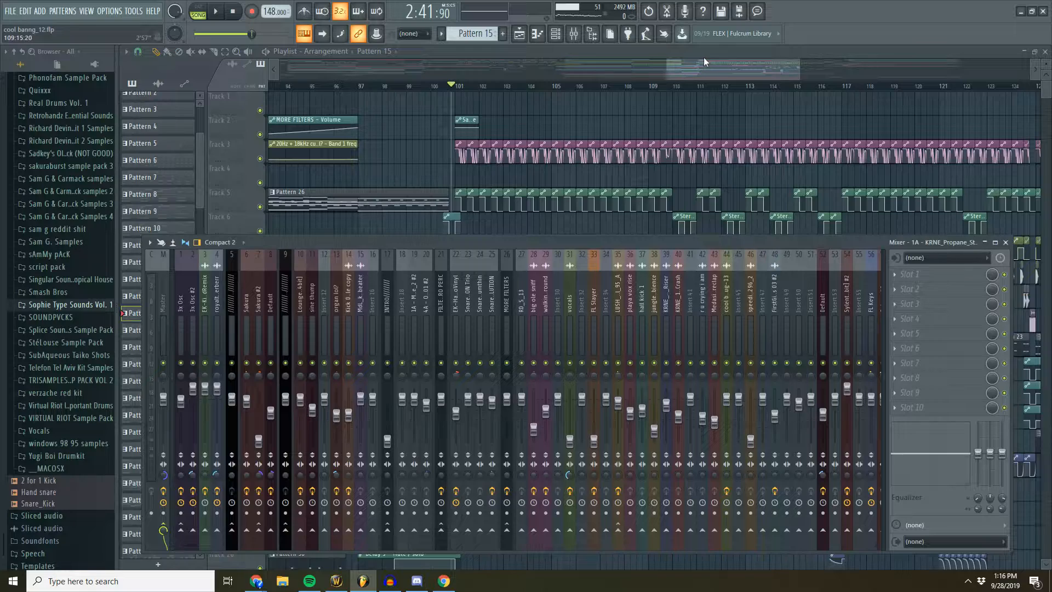
key(F9)
- Open Pattern 4 from the second drop, view its channels in the channel rack, and audition it briefly
scroll(595, 373, down, 5)
double_click(595, 373)
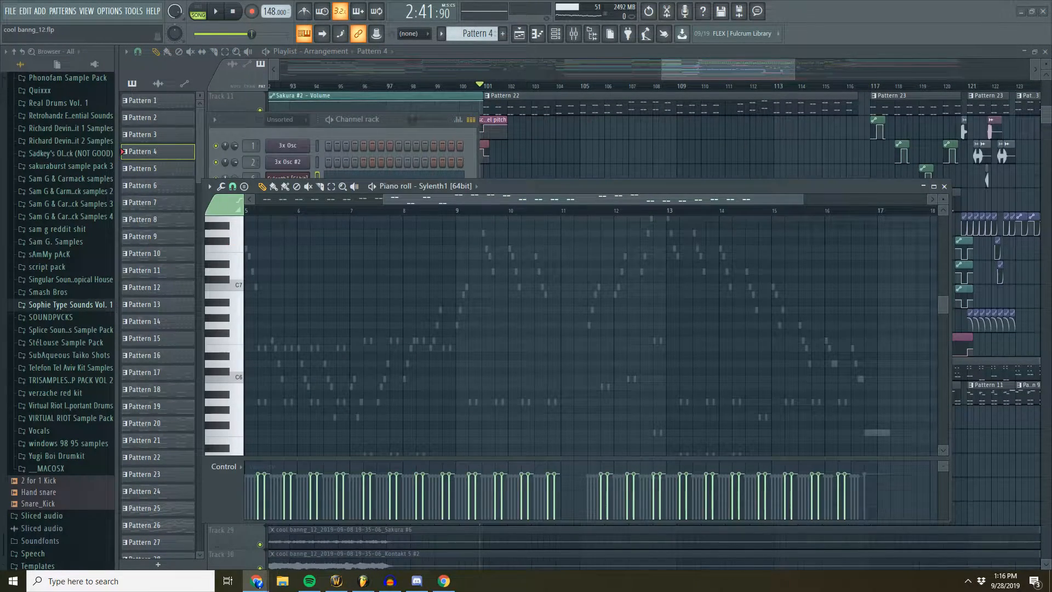
click(685, 68)
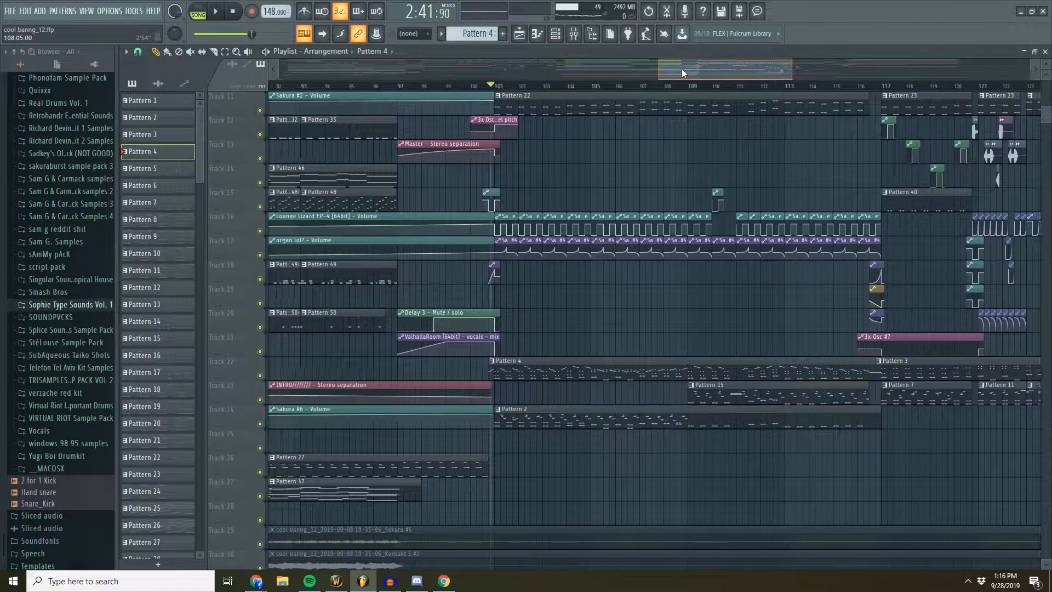
double_click(571, 373)
click(390, 123)
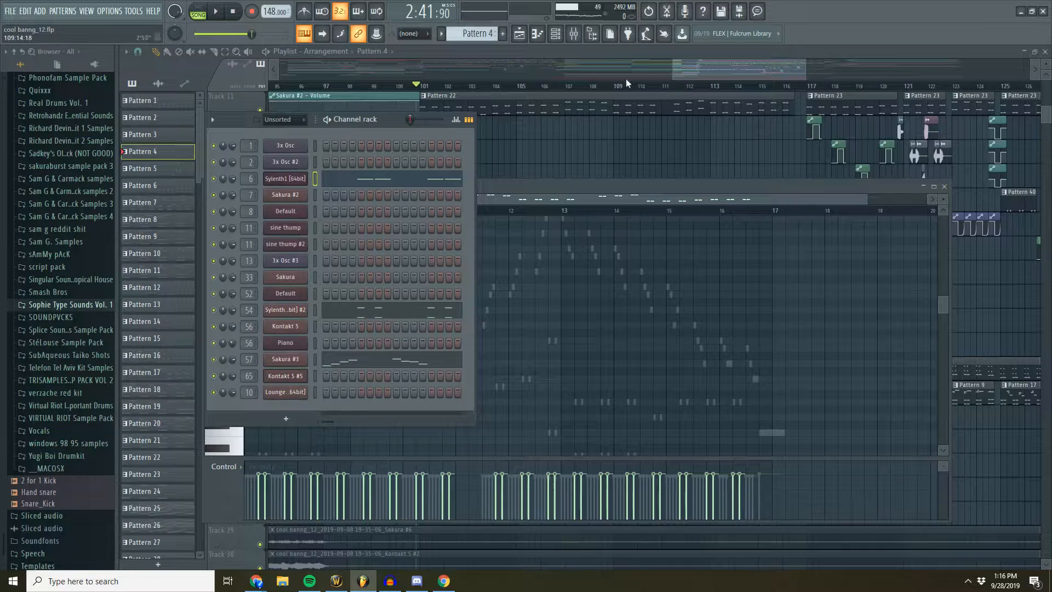
click(216, 14)
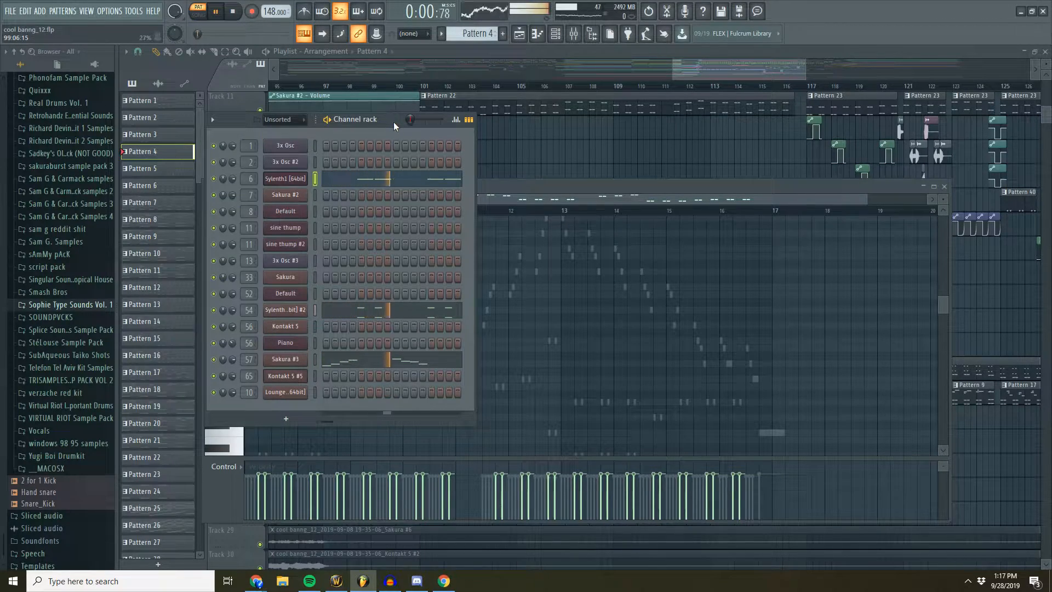
click(234, 11)
- Examine the pattern and automation clips of the second drop across the playlist tracks, around bars 101 to 117
drag(700, 71, 691, 74)
scroll(617, 171, up, 8)
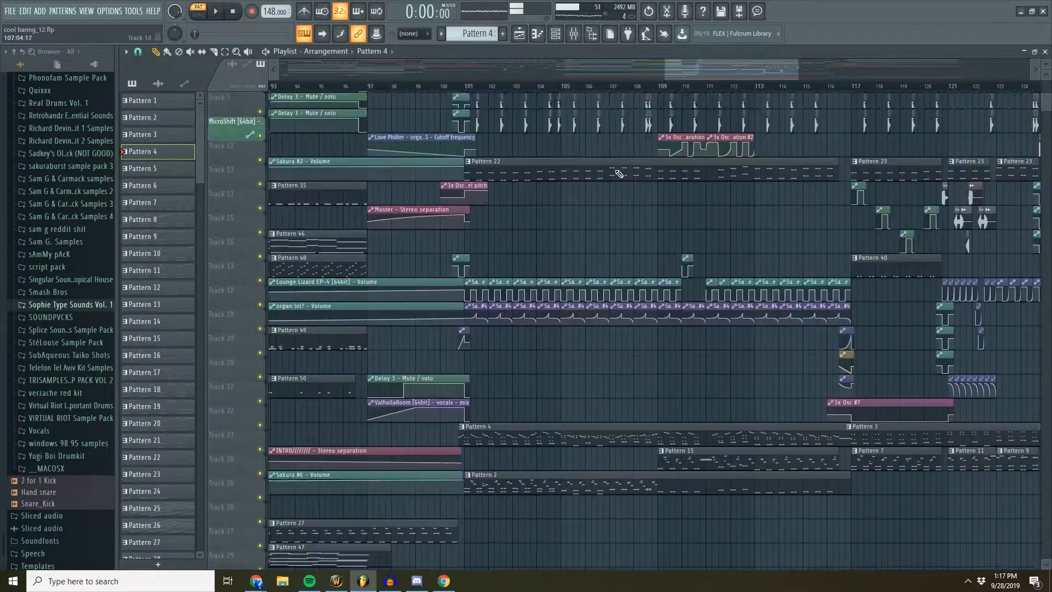
scroll(568, 90, up, 3)
scroll(643, 91, down, 3)
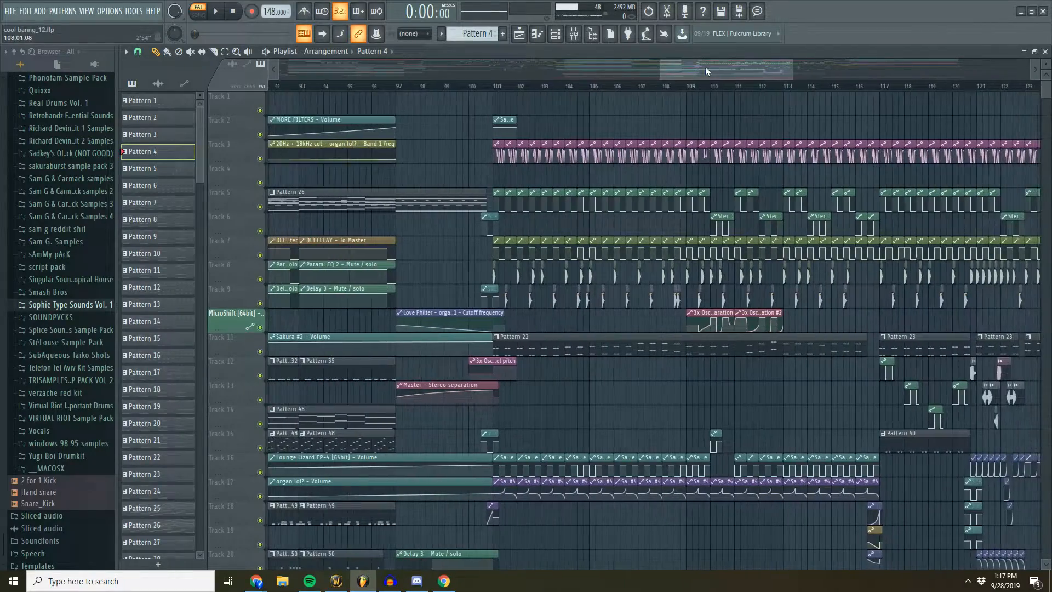
drag(705, 69, 696, 71)
scroll(652, 89, down, 3)
scroll(693, 149, down, 12)
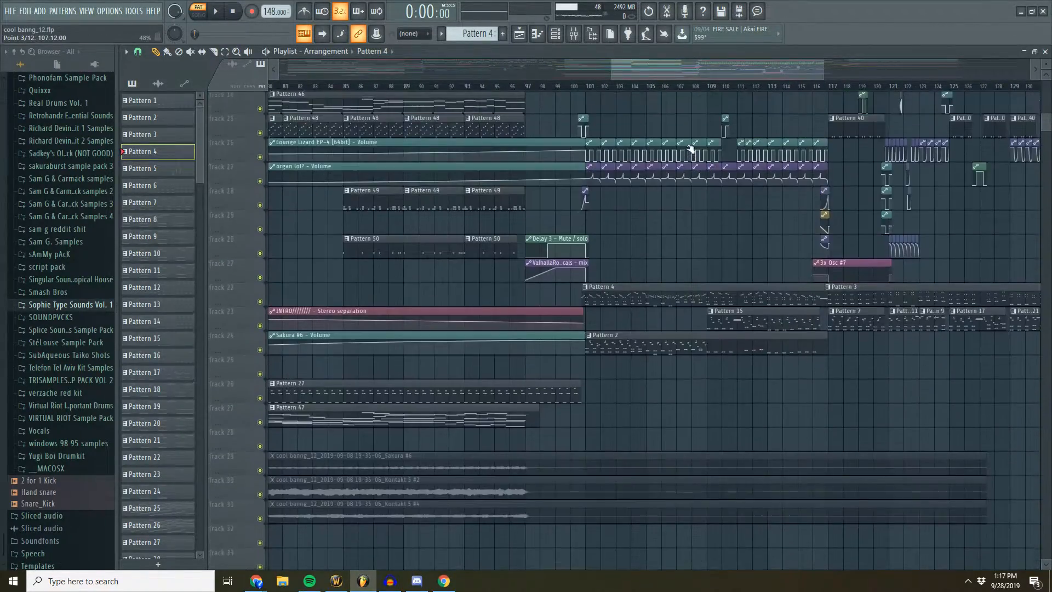
scroll(657, 89, up, 4)
scroll(657, 89, up, 3)
- Play Pattern 4 with the mixer open and view the effects on the Sylenth1 [64bit] #2 track
double_click(610, 289)
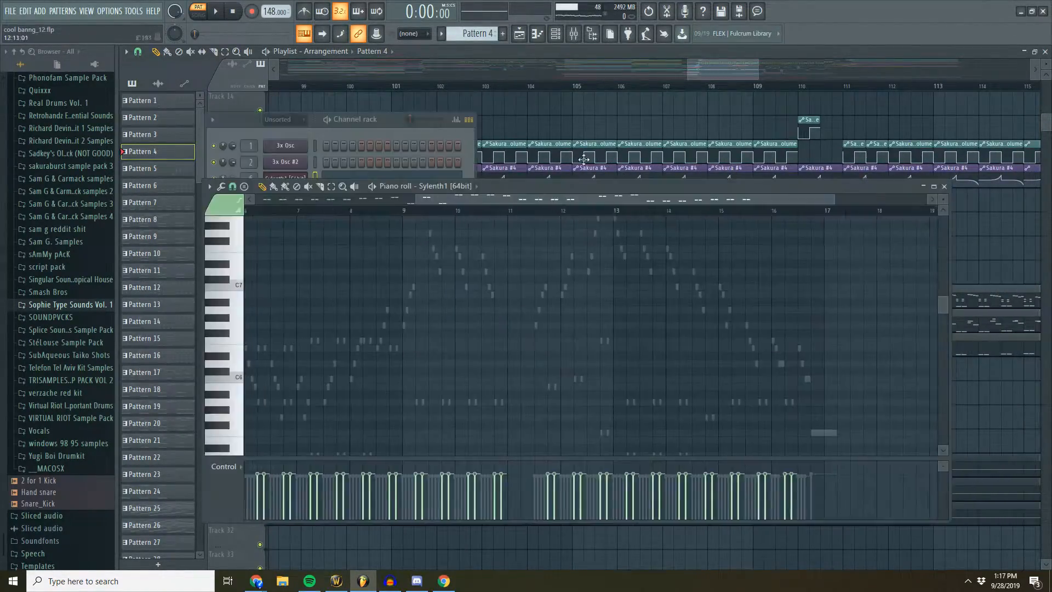
click(574, 34)
key(space)
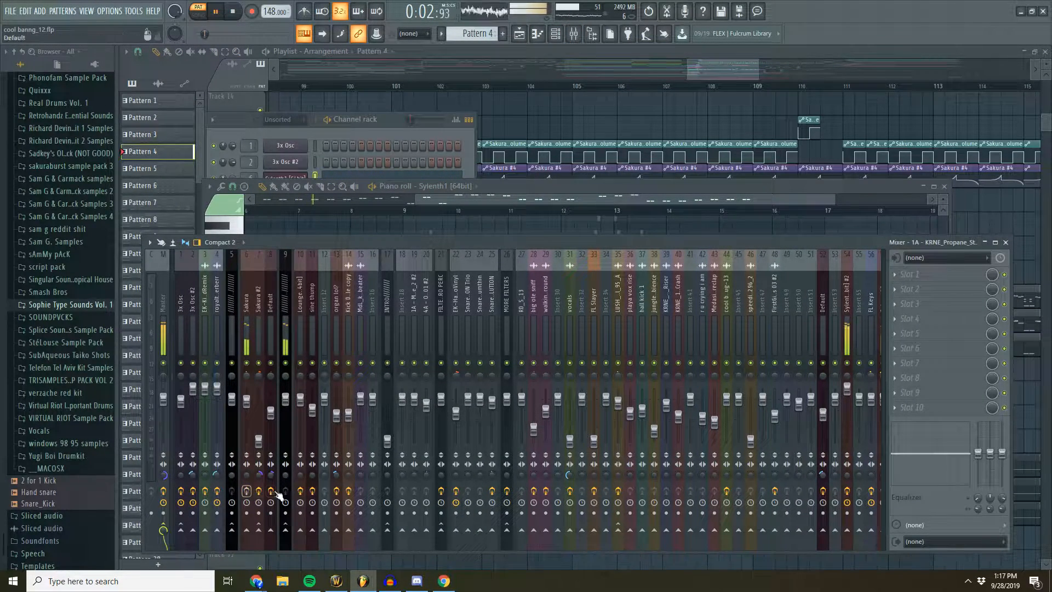
scroll(639, 286, down, 5)
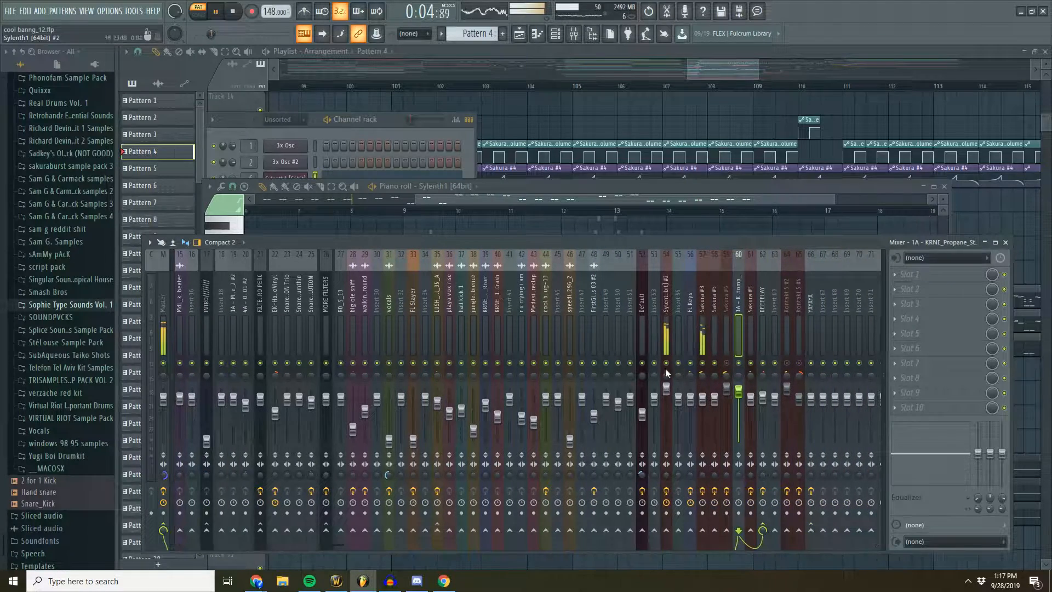
click(670, 329)
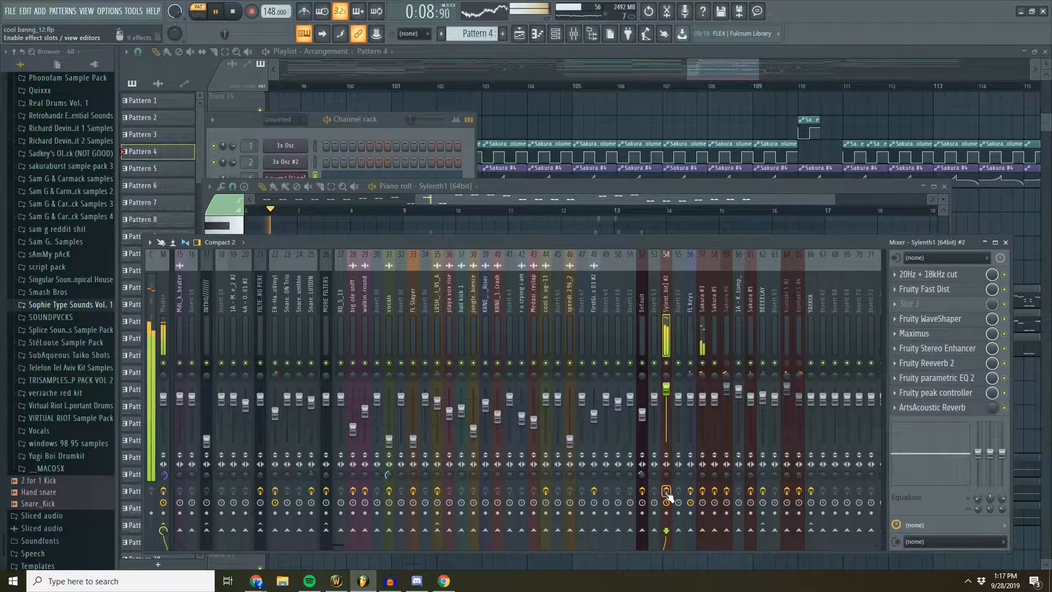
- Restart Pattern 4 and listen to it with the mixer open, then stop playback
click(663, 76)
click(454, 84)
click(236, 13)
key(l)
key(space)
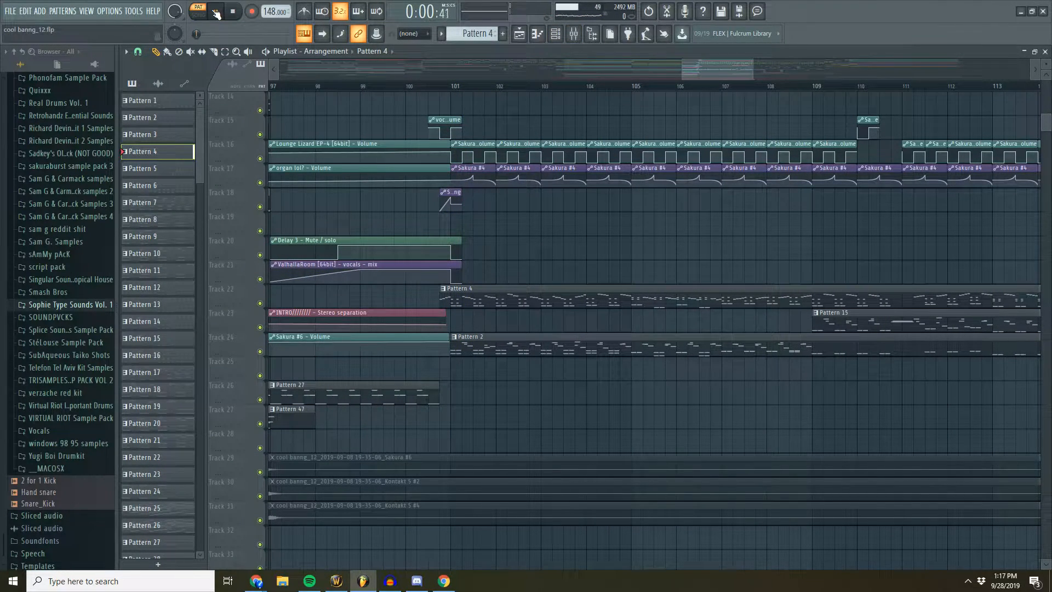
click(573, 34)
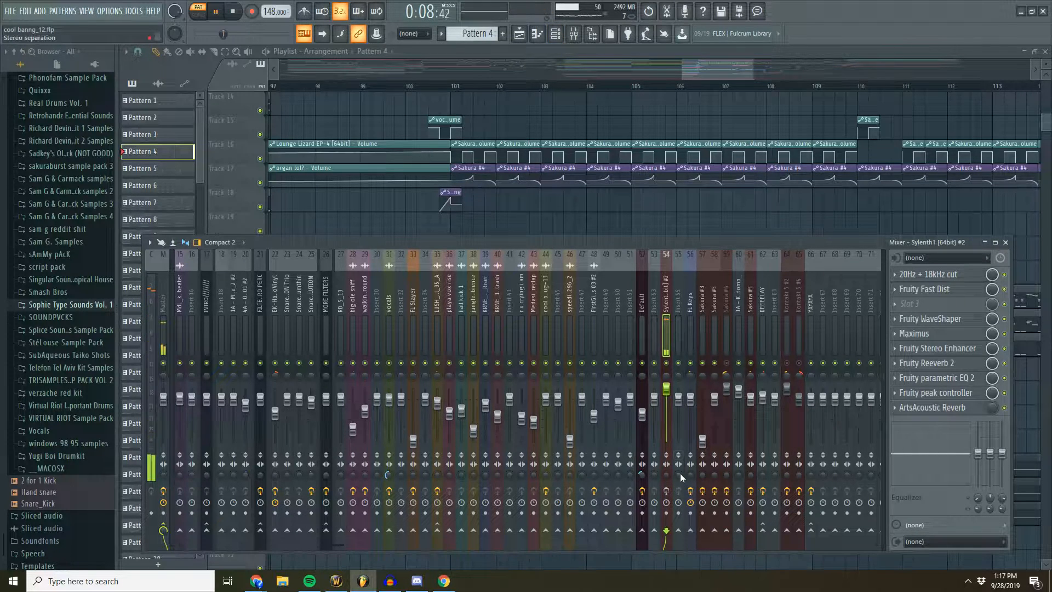
click(238, 16)
- Open the Sylenth1 [64bit] #2 synth from the channel rack, audition notes while examining its settings, and close it
key(F6)
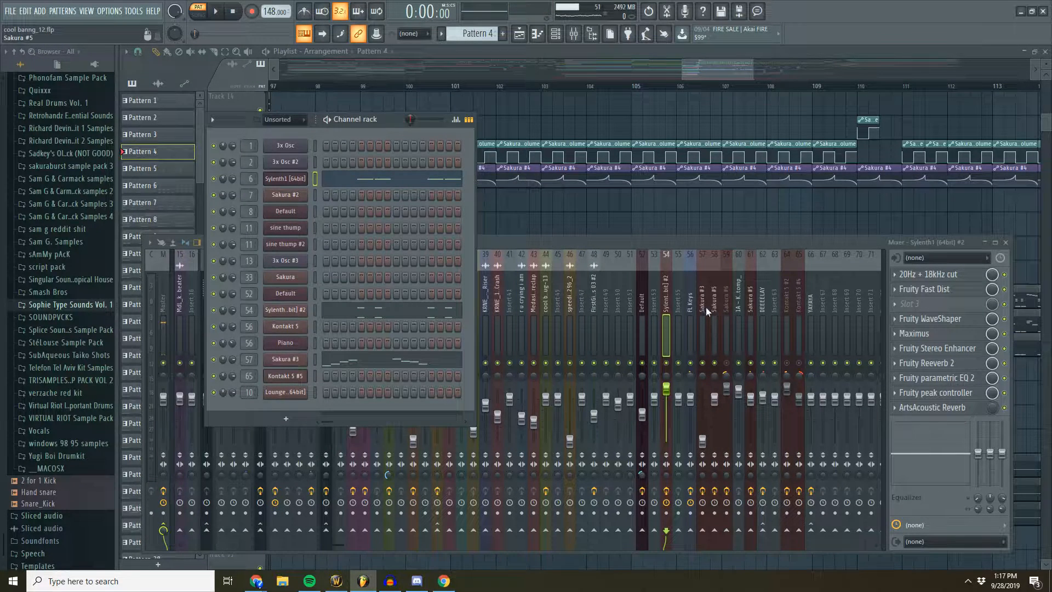
click(665, 309)
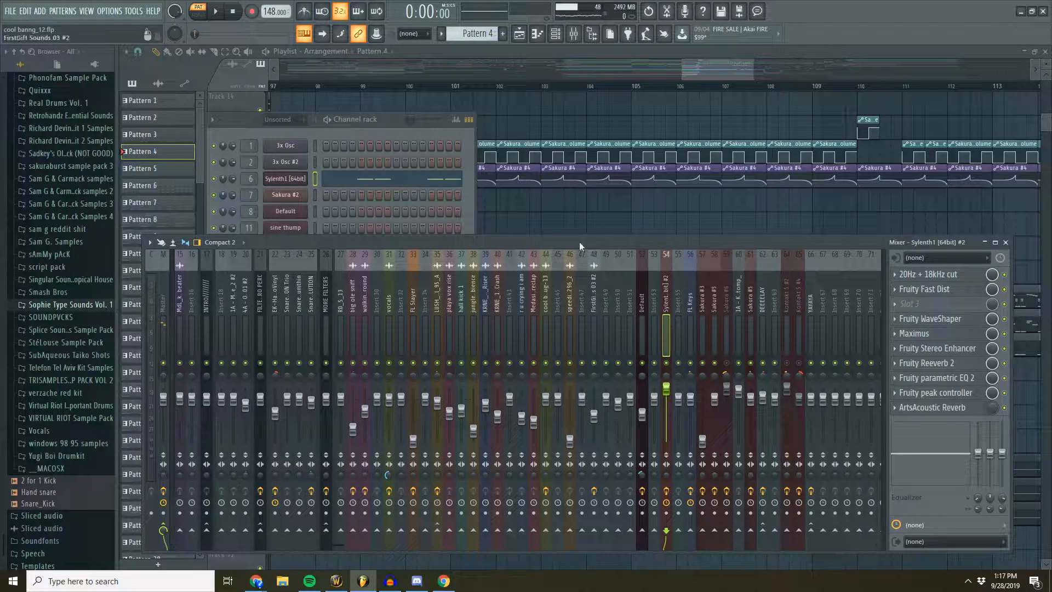
click(370, 132)
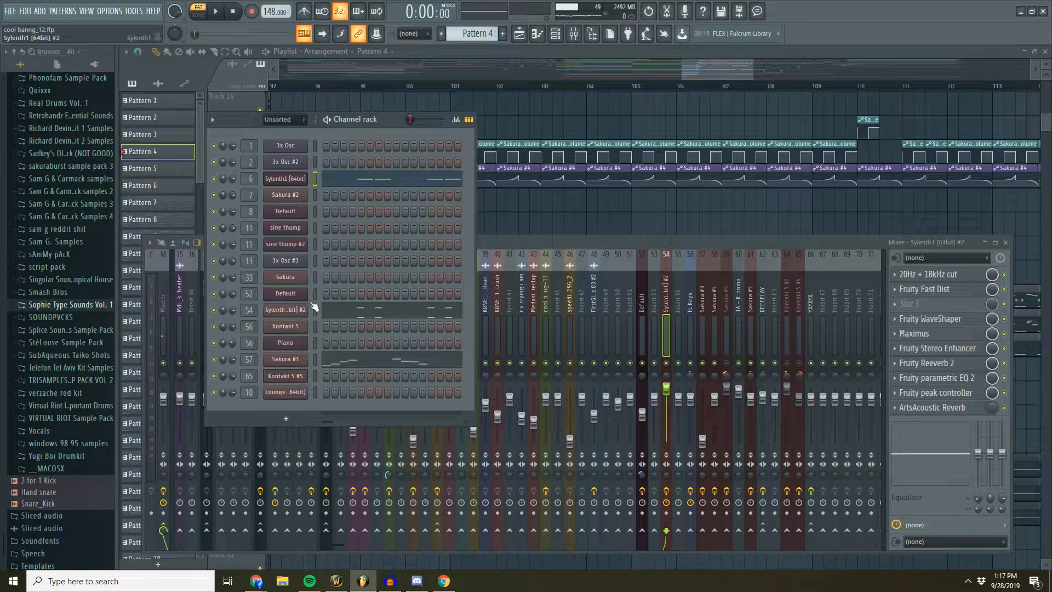
click(285, 309)
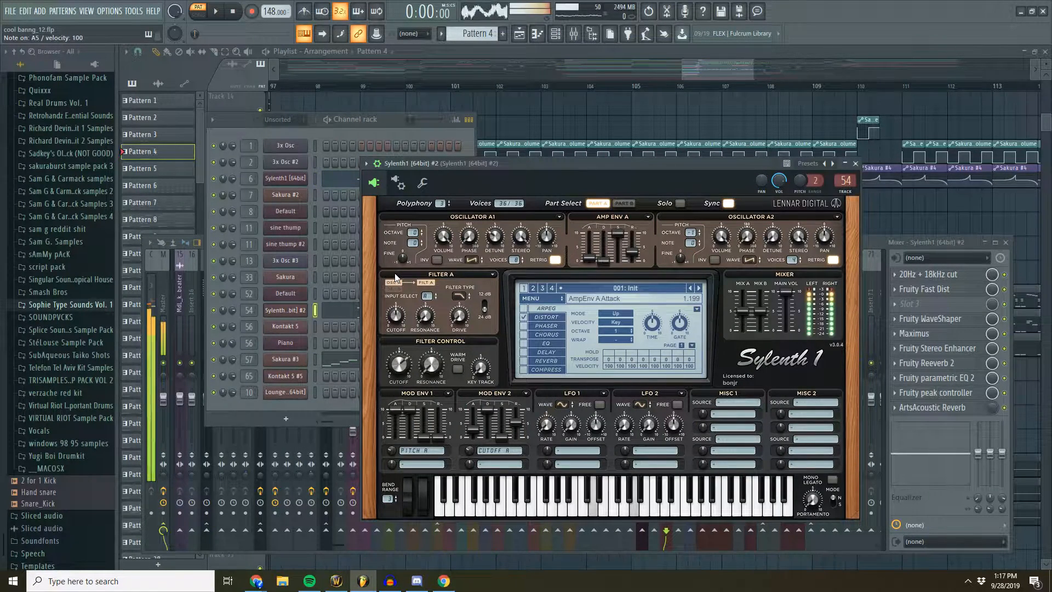
key(v)
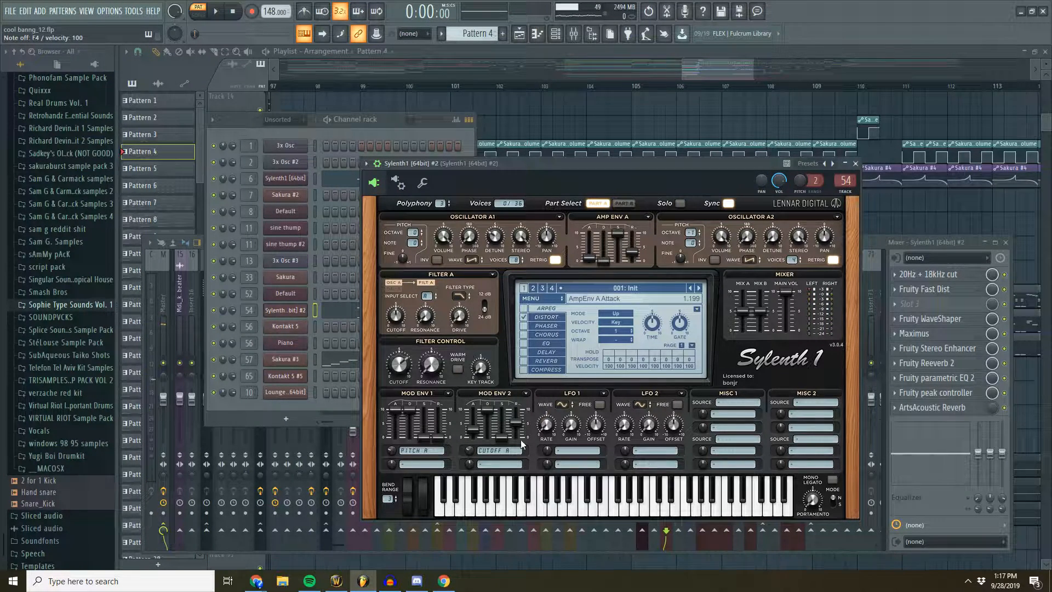
drag(649, 163, 604, 150)
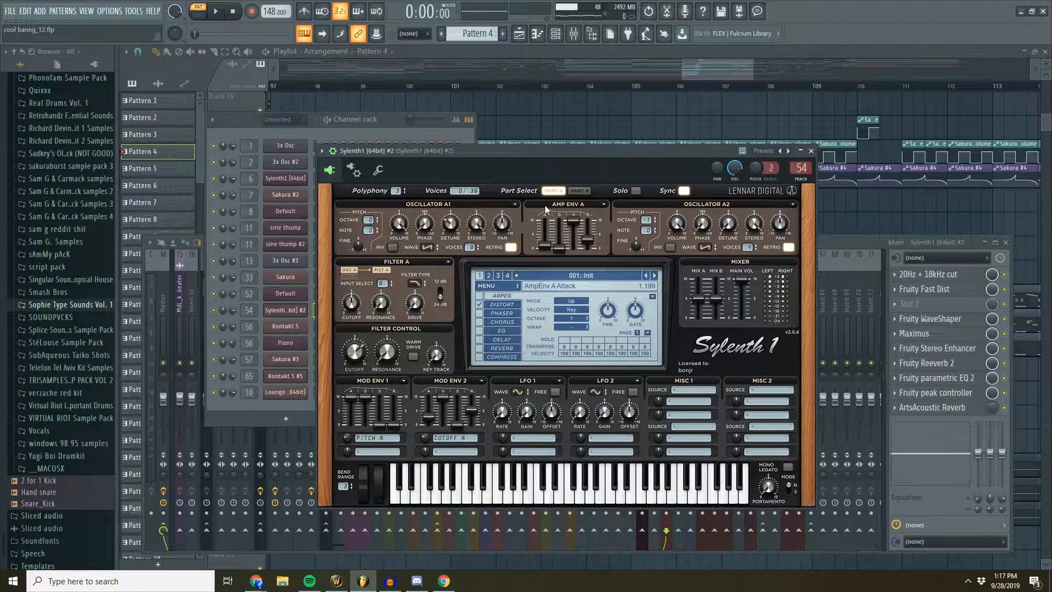
drag(530, 150, 493, 143)
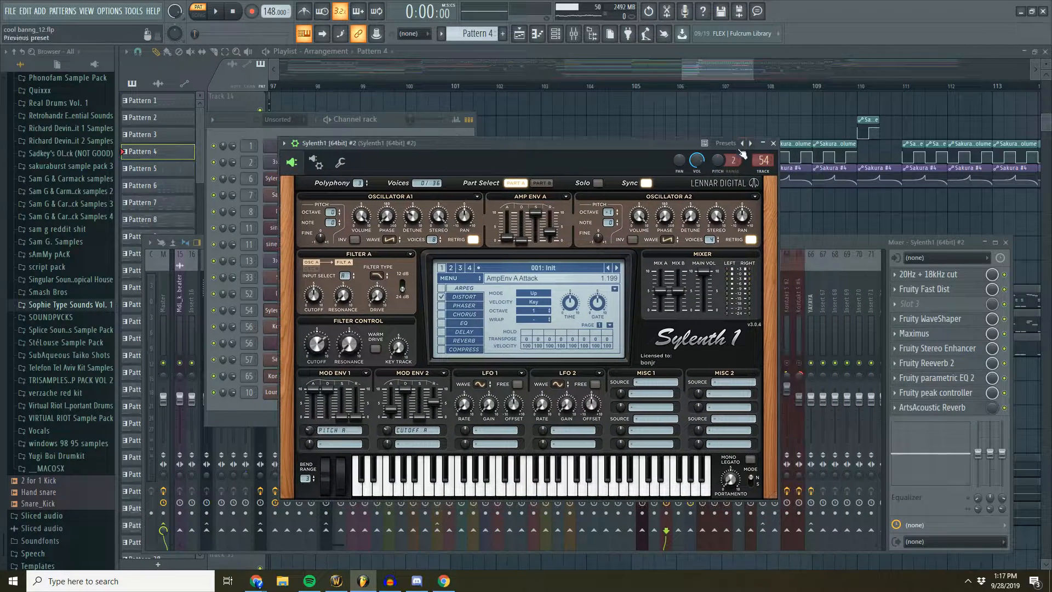
click(773, 142)
- Return to the playlist and set the song playback position to the second drop's start at bar 101
drag(594, 241, 586, 241)
click(394, 118)
drag(714, 71, 693, 72)
scroll(789, 147, up, 6)
scroll(732, 87, down, 4)
scroll(698, 90, up, 5)
scroll(632, 86, up, 3)
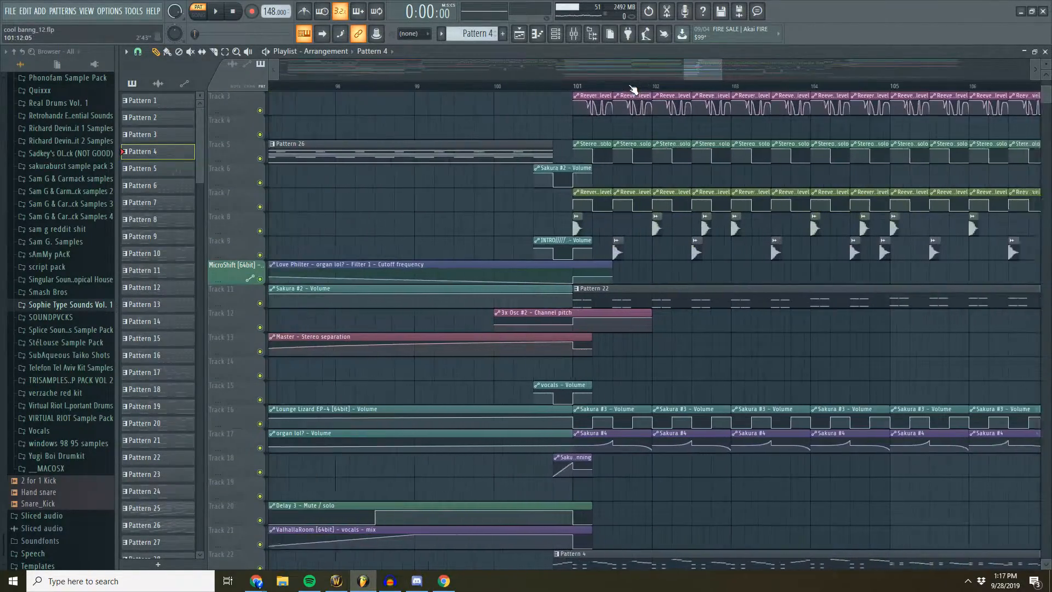
click(568, 86)
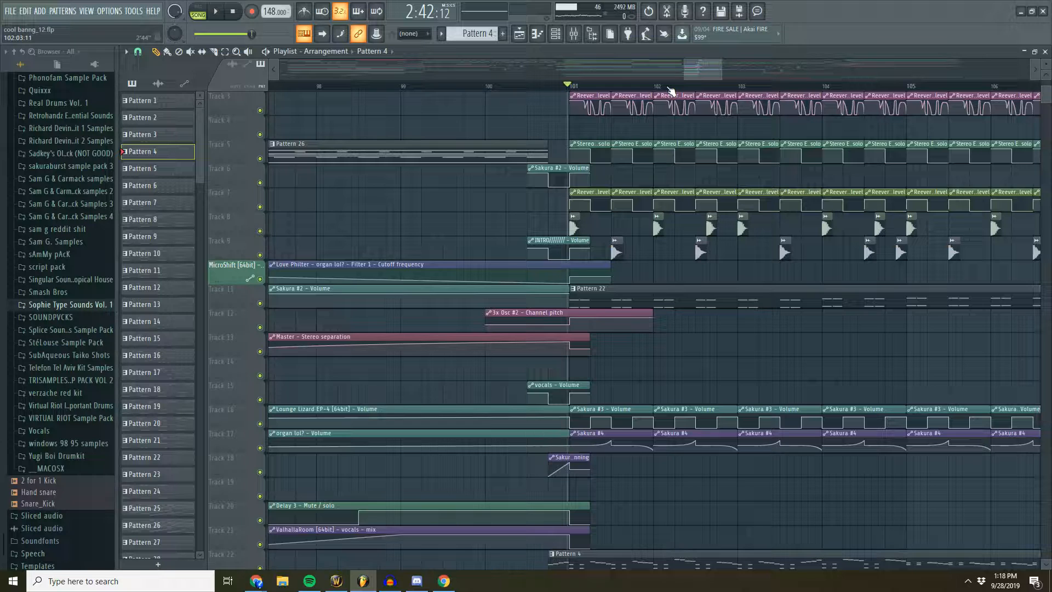
- Examine Patterns 4 and 2 and the automation clips above them around bar 101 in the playlist
scroll(615, 386, down, 5)
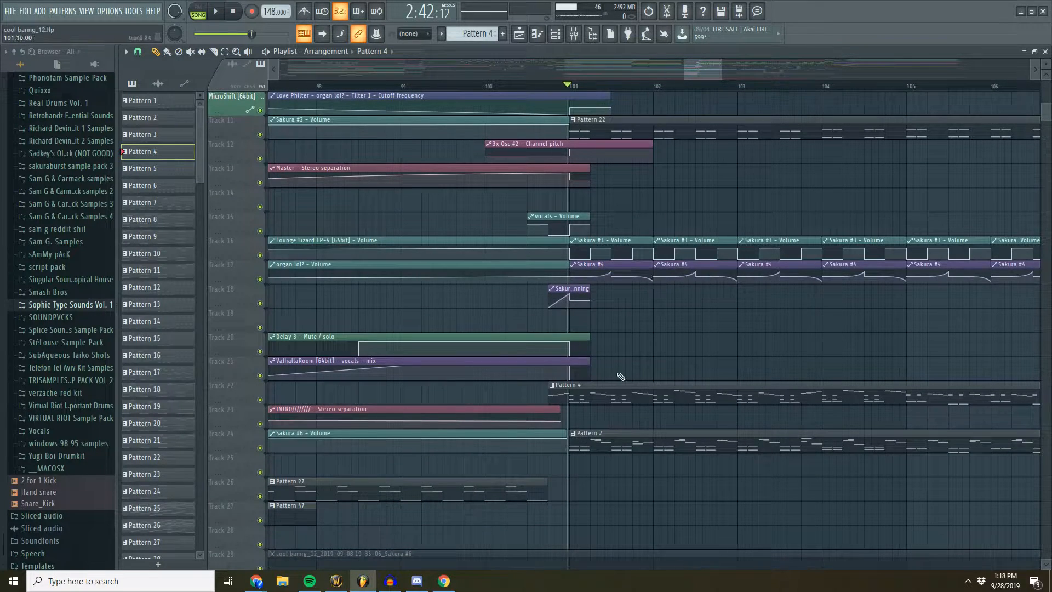
scroll(617, 88, up, 3)
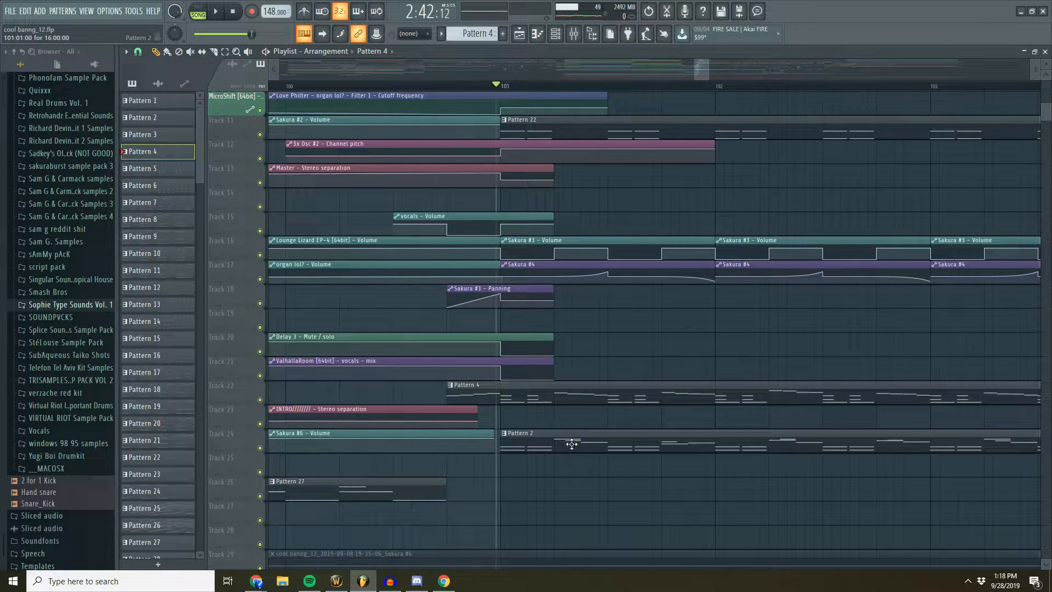
scroll(582, 447, up, 7)
scroll(602, 83, down, 2)
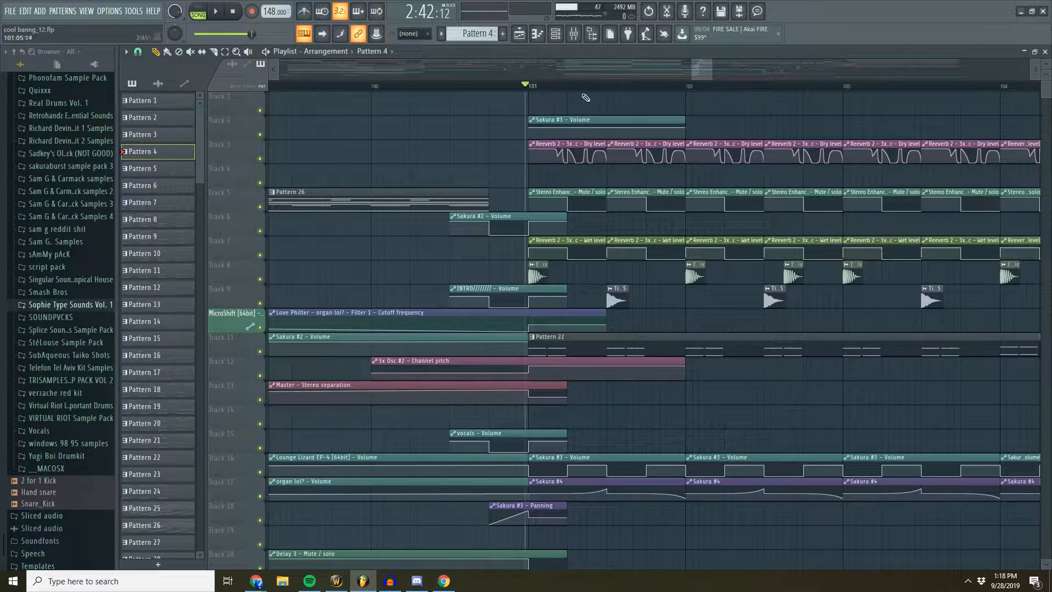
scroll(671, 80, down, 2)
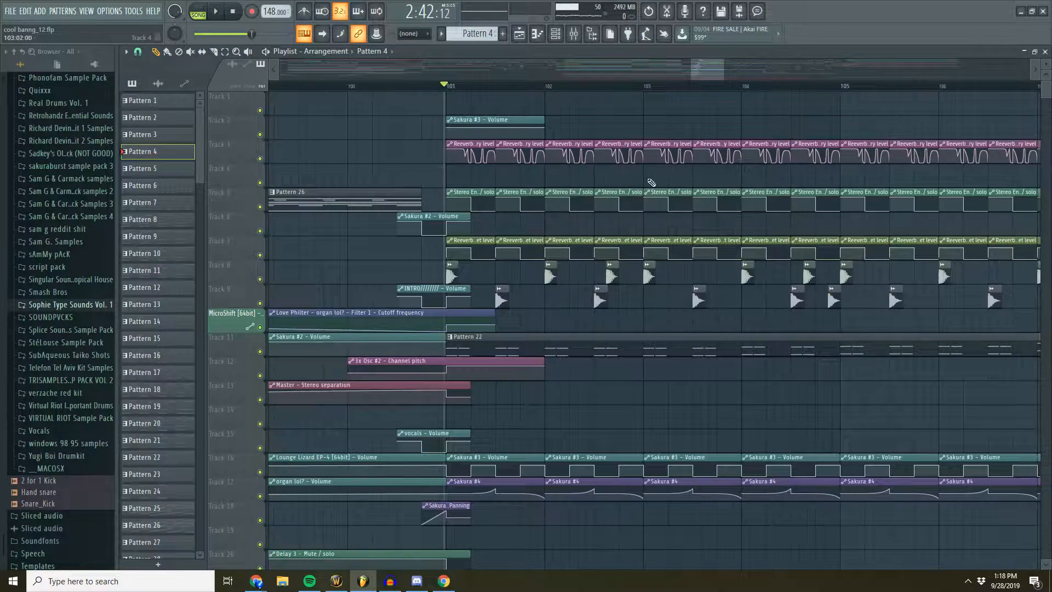
scroll(629, 82, down, 1)
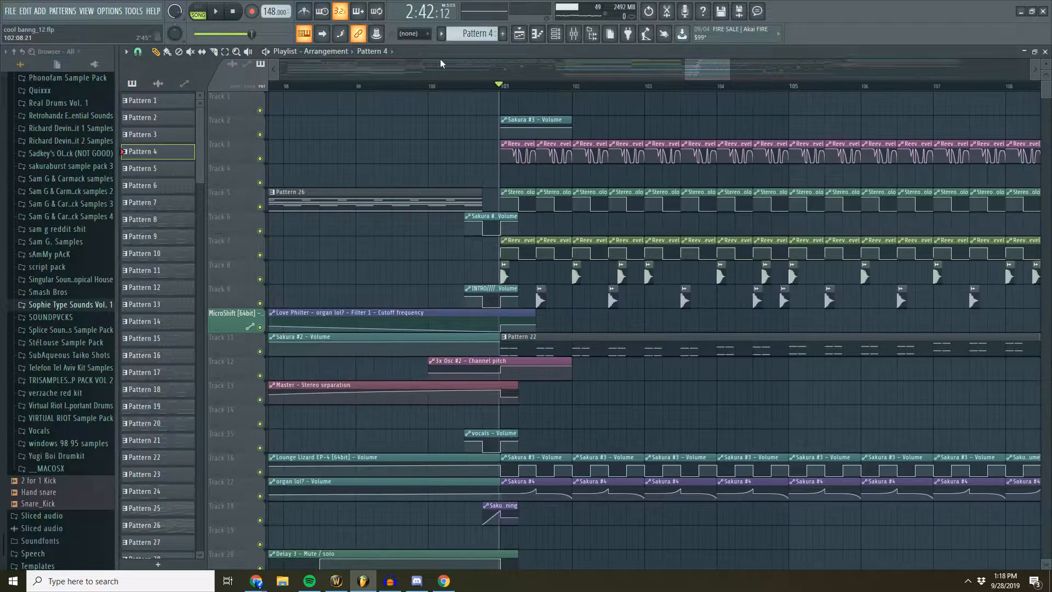
- Play the song from bar 101 to hear the second drop with its automation, then stop playback
click(218, 13)
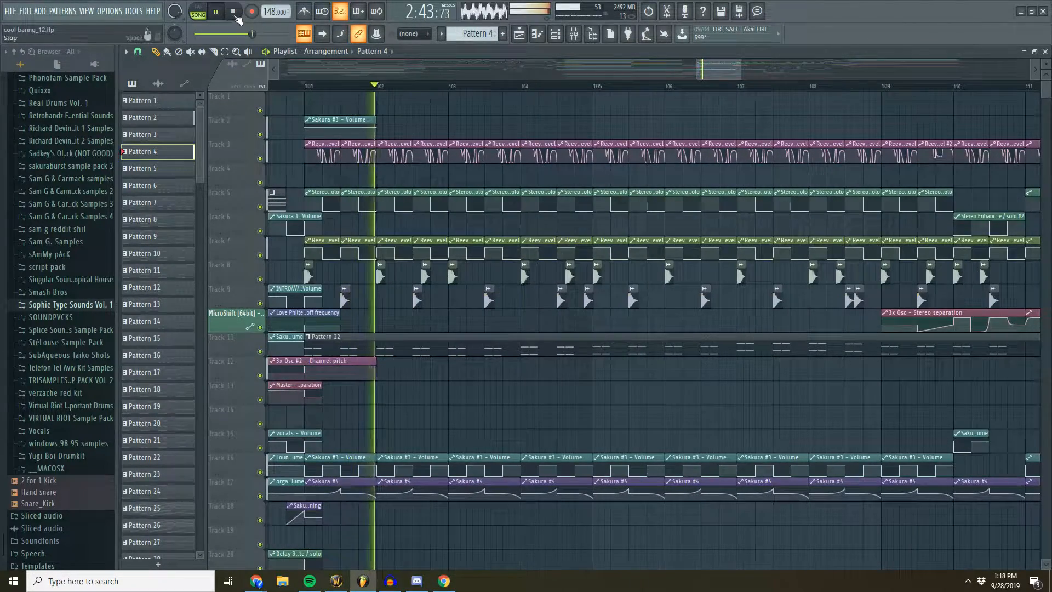
scroll(692, 80, up, 1)
scroll(683, 89, down, 3)
scroll(734, 123, down, 1)
scroll(731, 120, down, 5)
scroll(724, 117, up, 5)
click(233, 11)
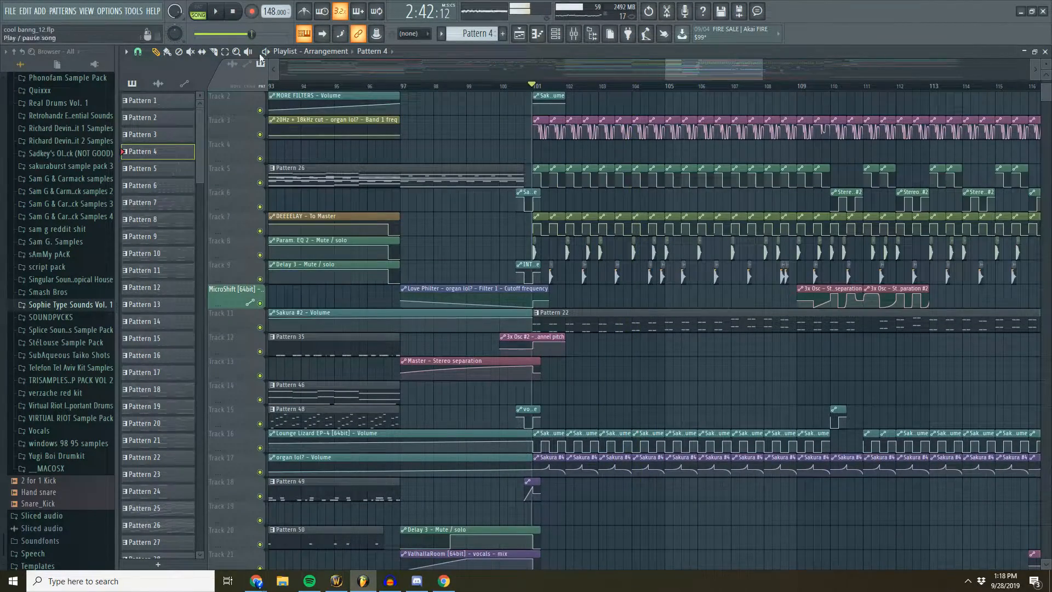
- Mute the Stereo Enhancer, Reeverb 2 wet and dry level, and Sakura #3 volume automation clips between bars 101 and 110
drag(551, 181, 820, 182)
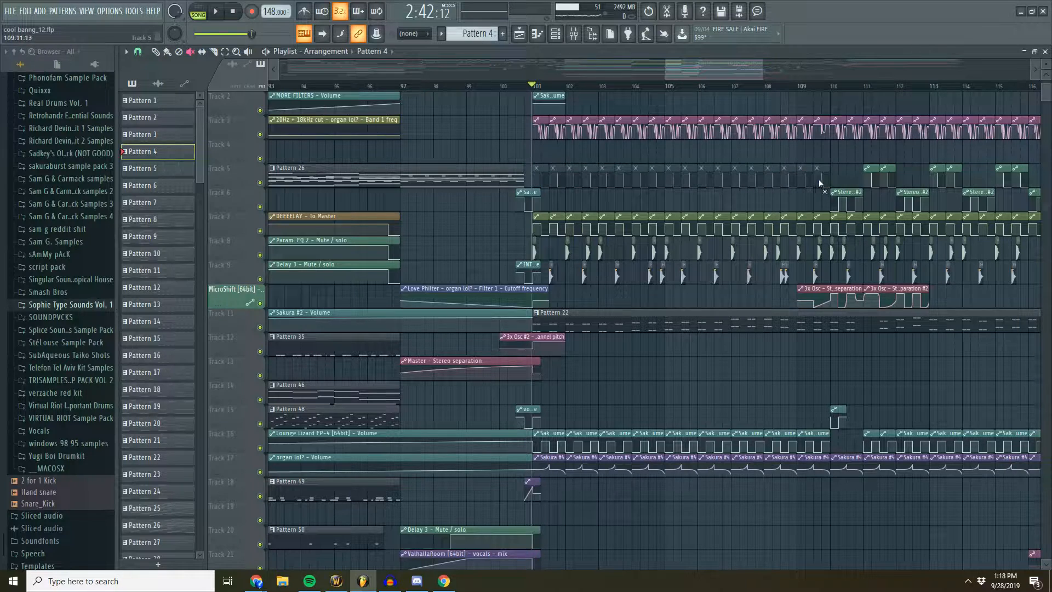
drag(531, 228, 827, 226)
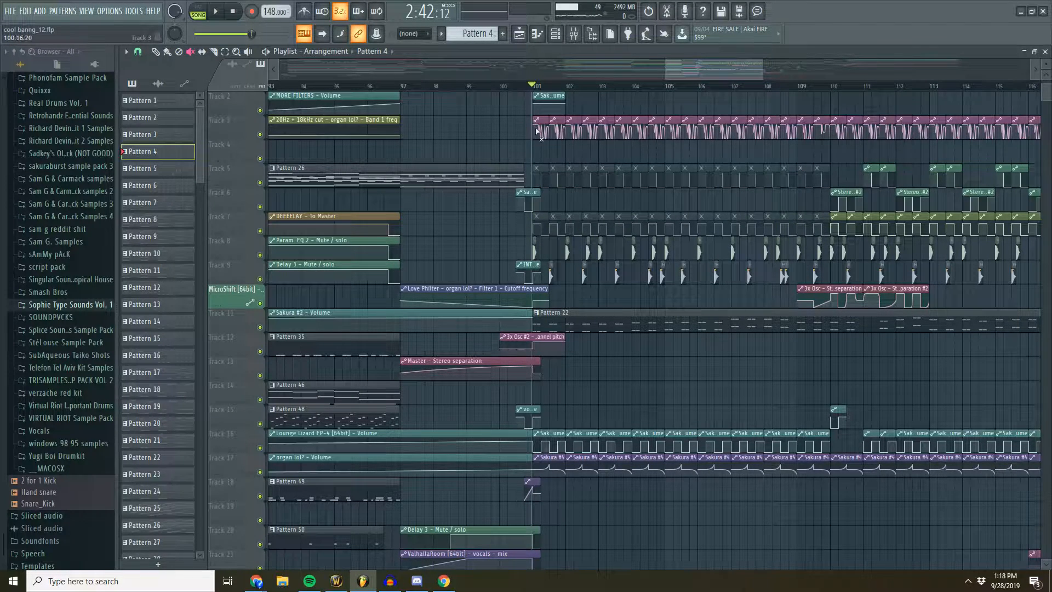
drag(538, 132, 810, 136)
scroll(651, 268, down, 3)
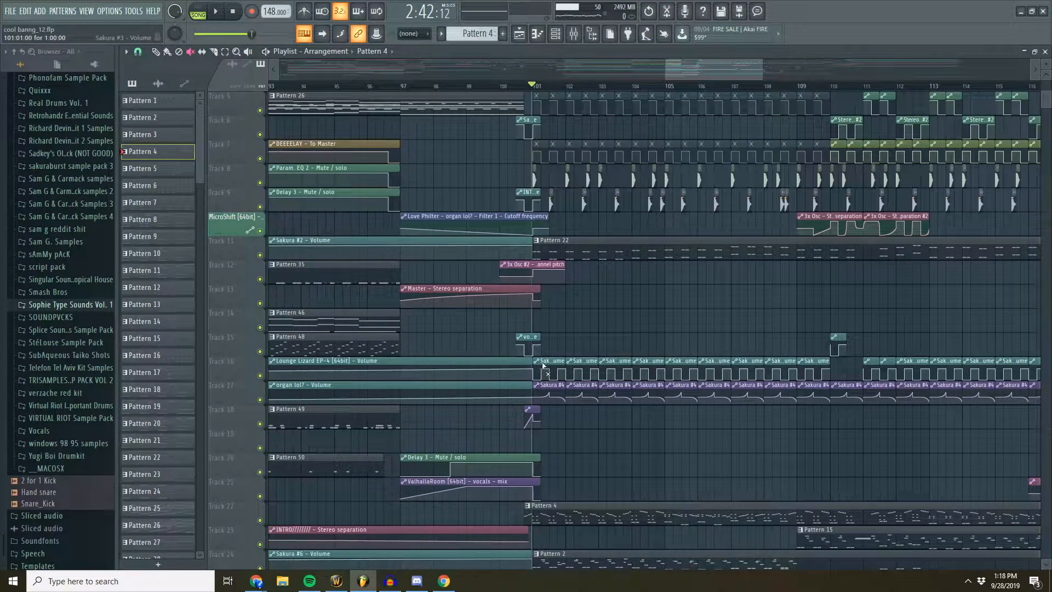
drag(544, 365, 836, 365)
scroll(680, 356, down, 6)
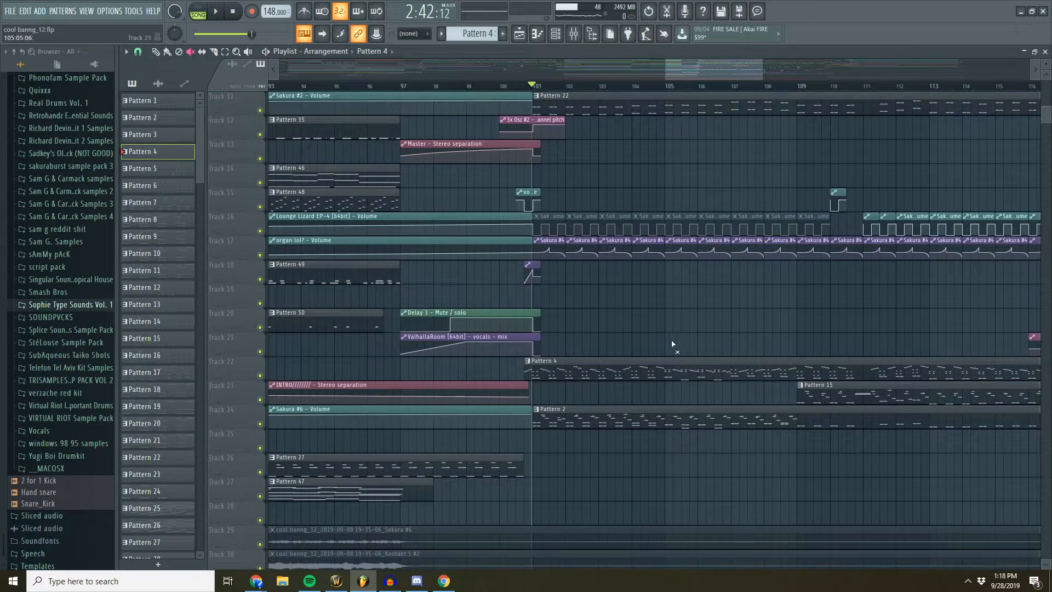
- Mute the Sakura #4 automation clips between bars 101 and 110, and play the second drop from bar 101 without its automation
drag(556, 245, 830, 247)
scroll(658, 286, up, 10)
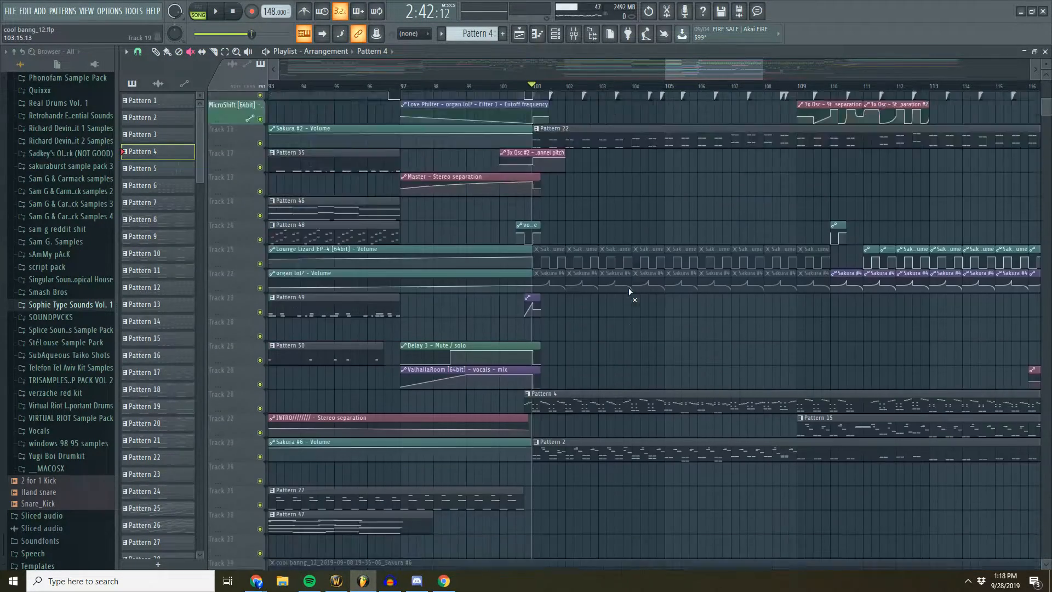
key(space)
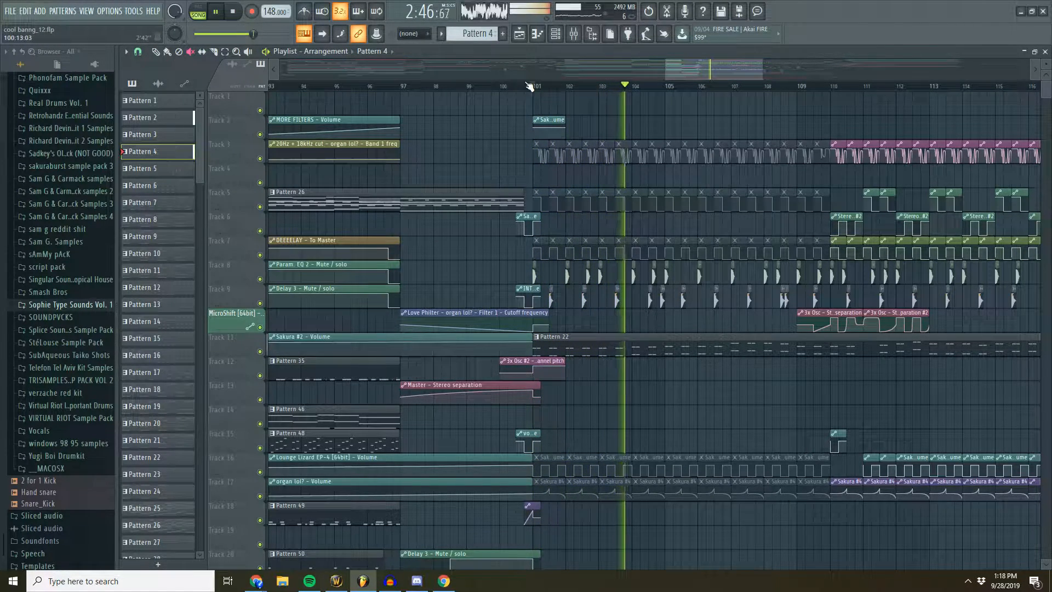
key(space)
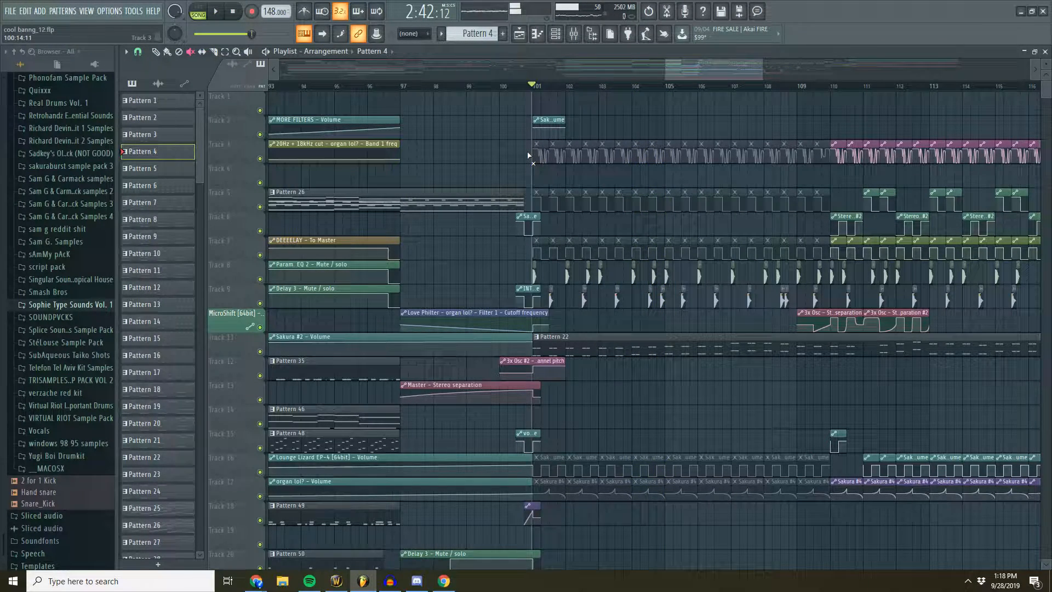
- Unmute the automation clips between bars 101 and 110, play the second drop from bar 101, and stop playback
mouse_move(530, 155)
mouse_down()
mouse_move(698, 156)
mouse_move(827, 173)
mouse_move(667, 203)
mouse_move(534, 204)
mouse_move(526, 258)
mouse_move(814, 241)
mouse_move(759, 345)
mouse_move(564, 465)
mouse_move(827, 470)
mouse_move(534, 482)
mouse_up()
click(529, 85)
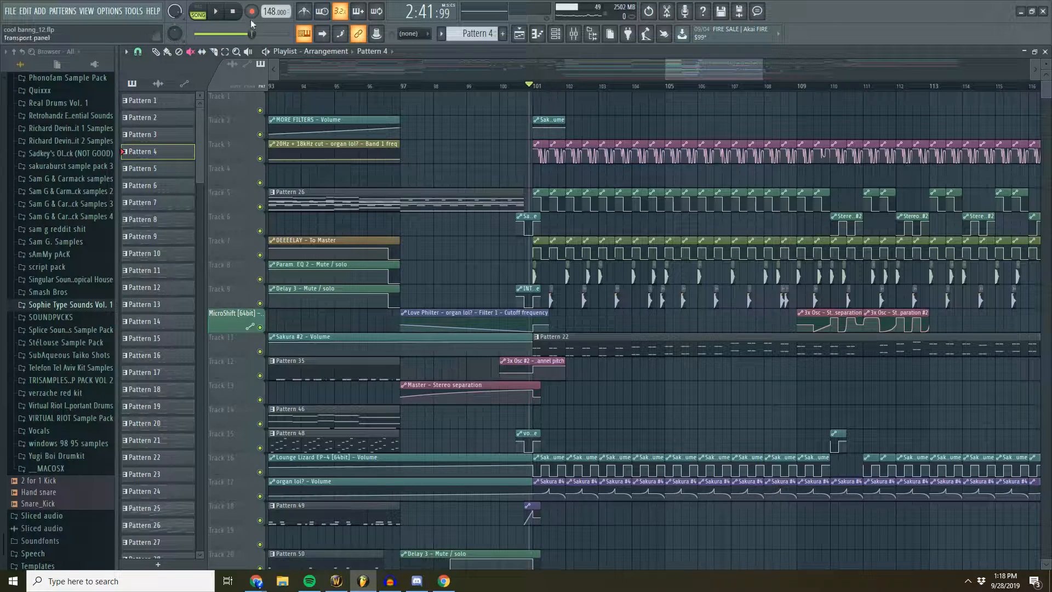
click(218, 12)
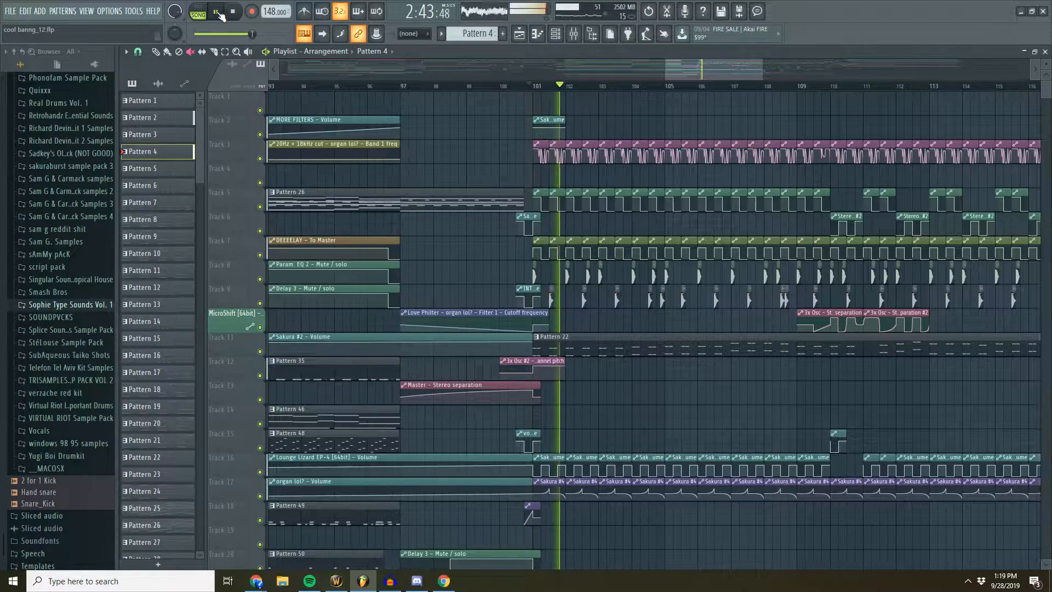
scroll(621, 86, up, 2)
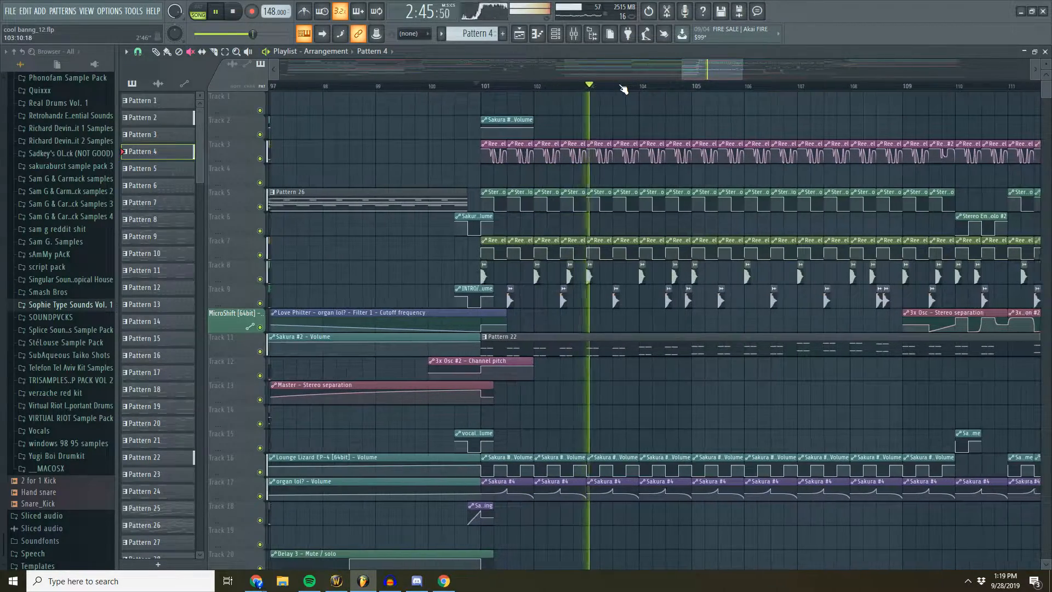
drag(710, 72, 749, 74)
scroll(728, 88, down, 4)
scroll(1045, 65, down, 2)
key(space)
- Set the song playback position to about bar 136, just before the outro patterns in the playlist
scroll(1046, 65, up, 2)
scroll(761, 118, down, 8)
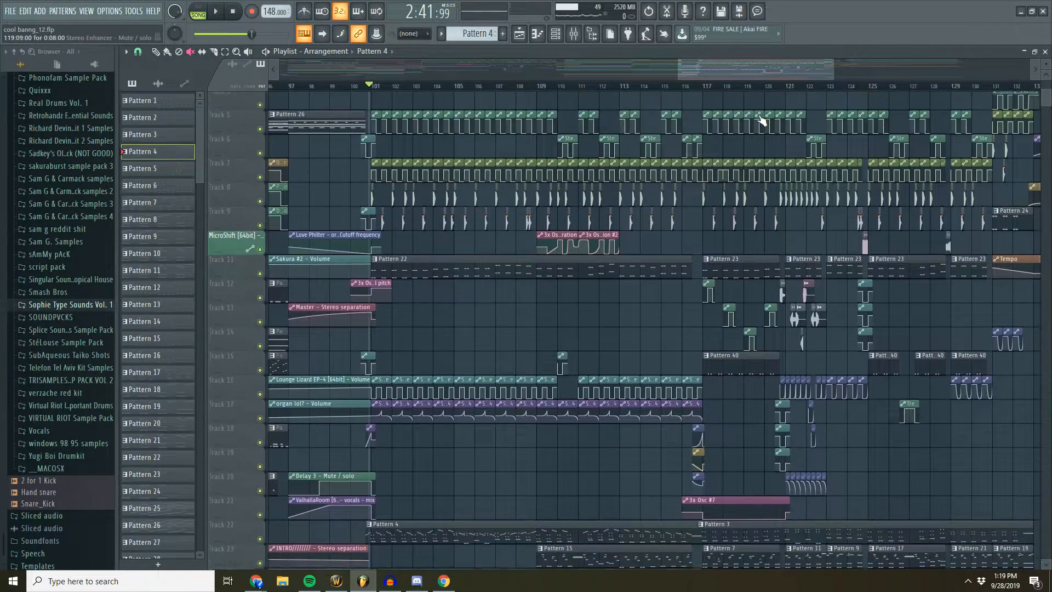
scroll(760, 117, down, 6)
mouse_move(695, 76)
mouse_down()
mouse_move(751, 69)
mouse_move(741, 71)
mouse_up()
scroll(678, 161, up, 14)
scroll(648, 88, down, 3)
drag(640, 87, 671, 88)
scroll(674, 92, up, 5)
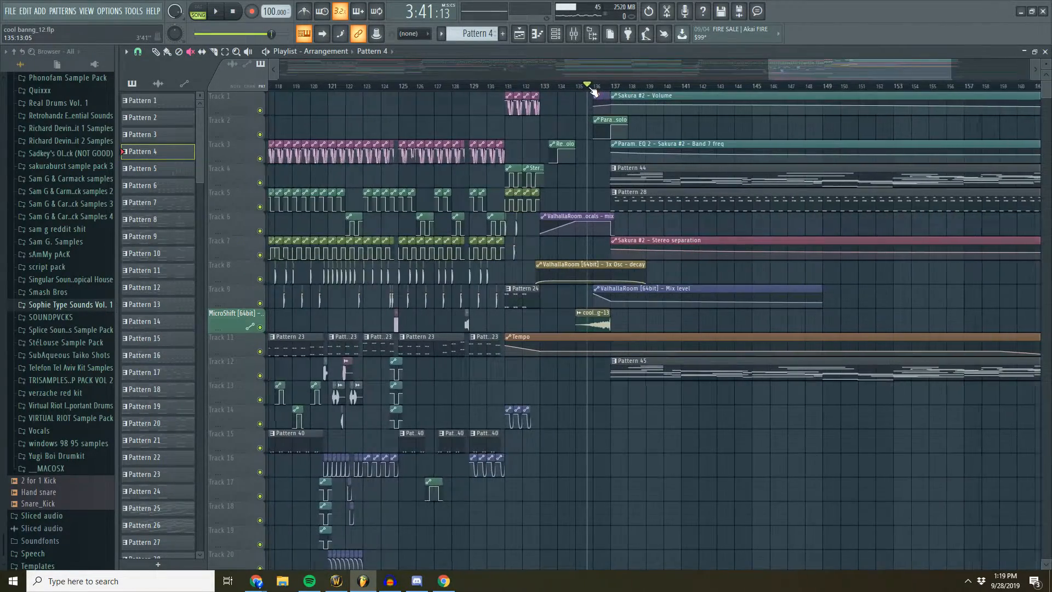
scroll(602, 90, down, 3)
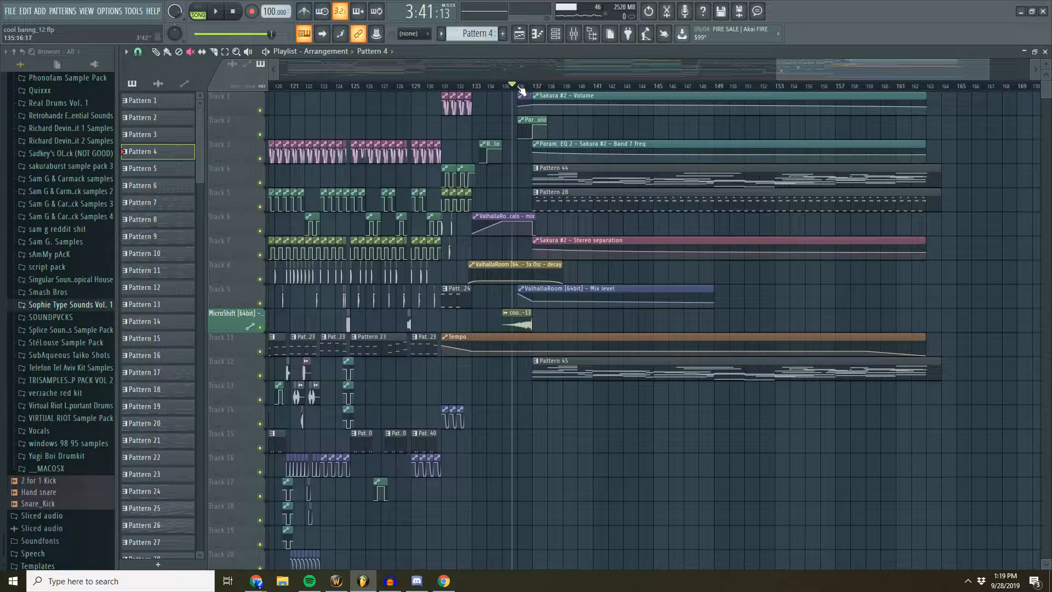
- Open Pattern 44's channels and examine the Una Corda Cotton piano in its Kontakt 5 instrument
double_click(602, 172)
key(F6)
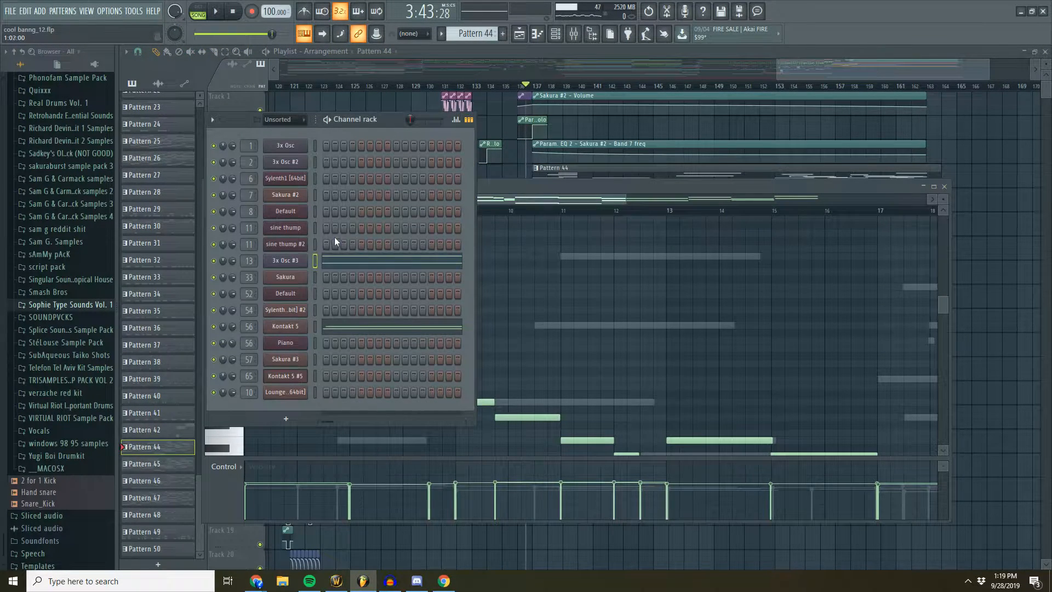
click(297, 325)
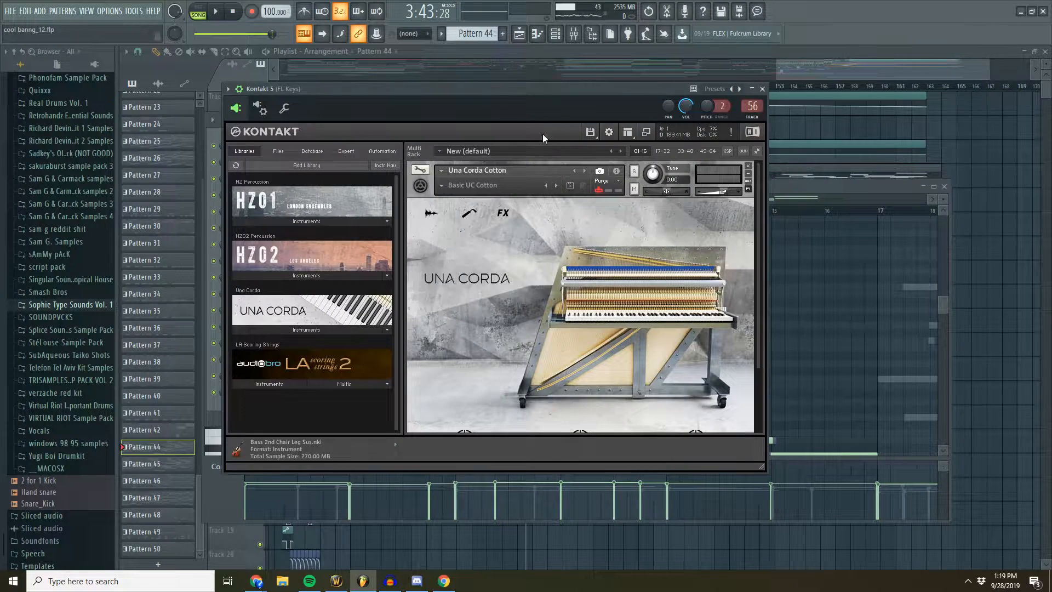
drag(523, 103, 512, 126)
scroll(472, 311, down, 3)
scroll(472, 311, up, 3)
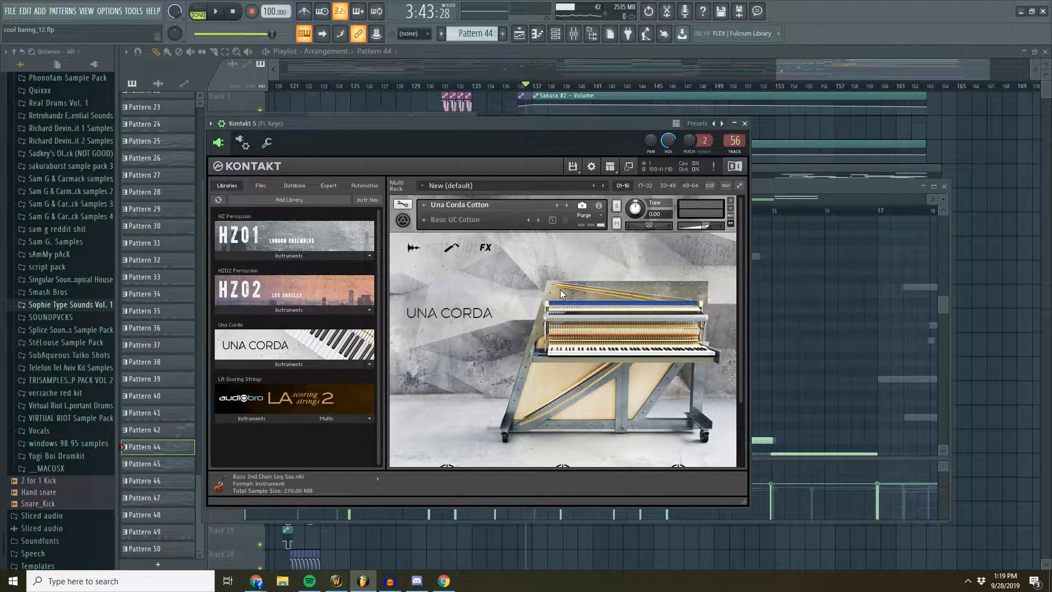
drag(599, 128, 622, 165)
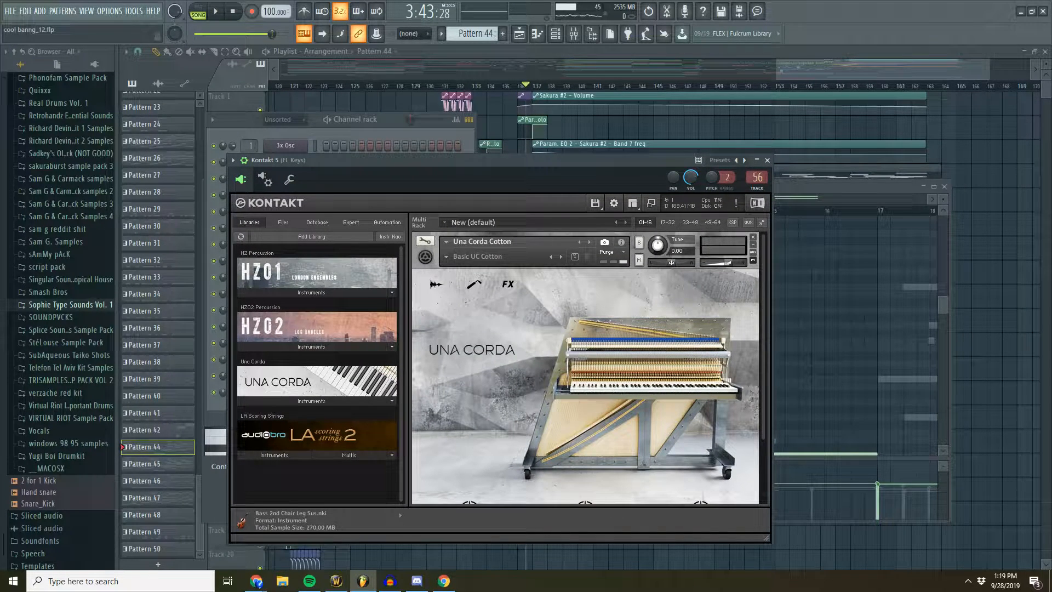
- Open Pattern 45 from the playlist and view which instrument it uses in the channel rack
drag(813, 71, 824, 71)
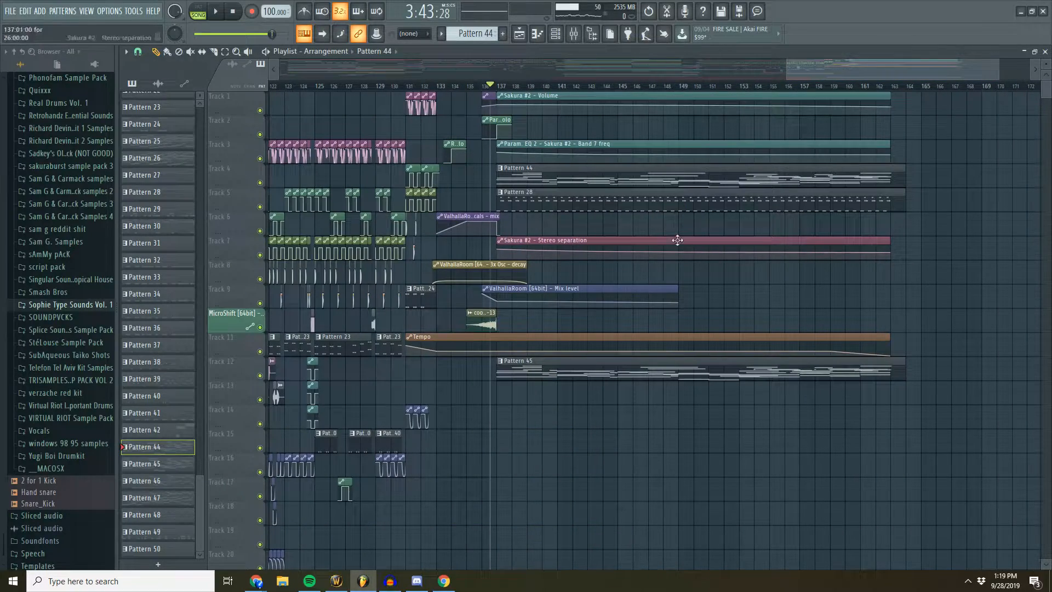
double_click(648, 367)
click(392, 119)
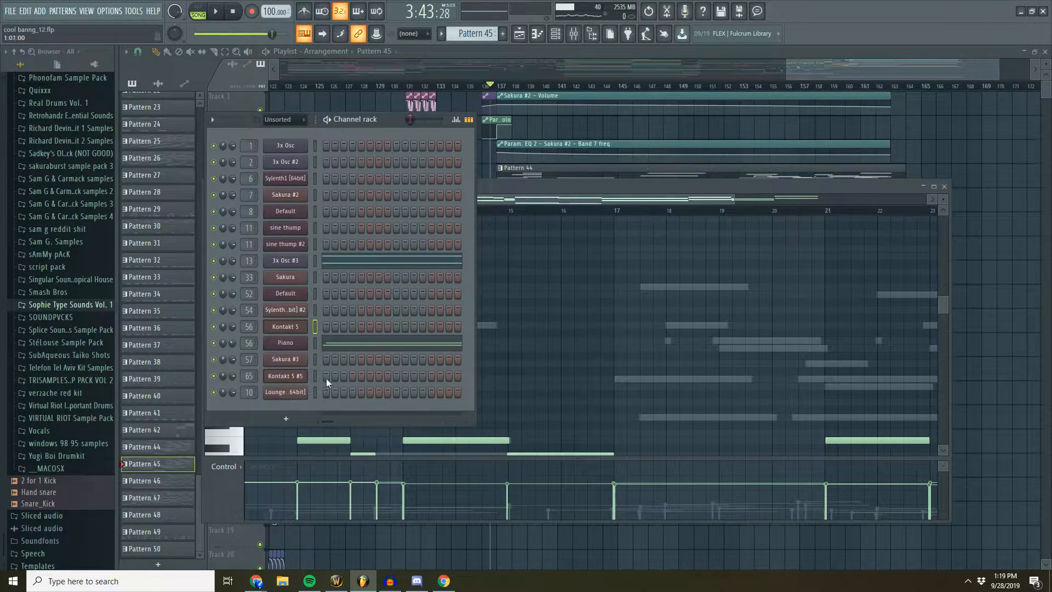
- Return to Pattern 44 and reopen its Kontakt 5 channel showing the Una Corda Cotton piano
drag(829, 76, 811, 76)
double_click(680, 173)
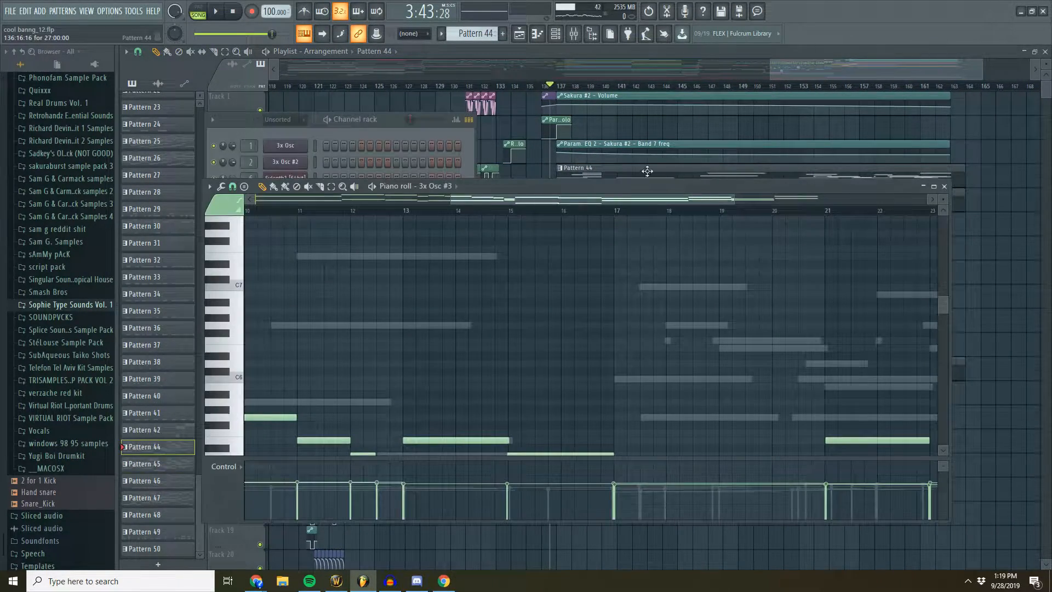
click(384, 119)
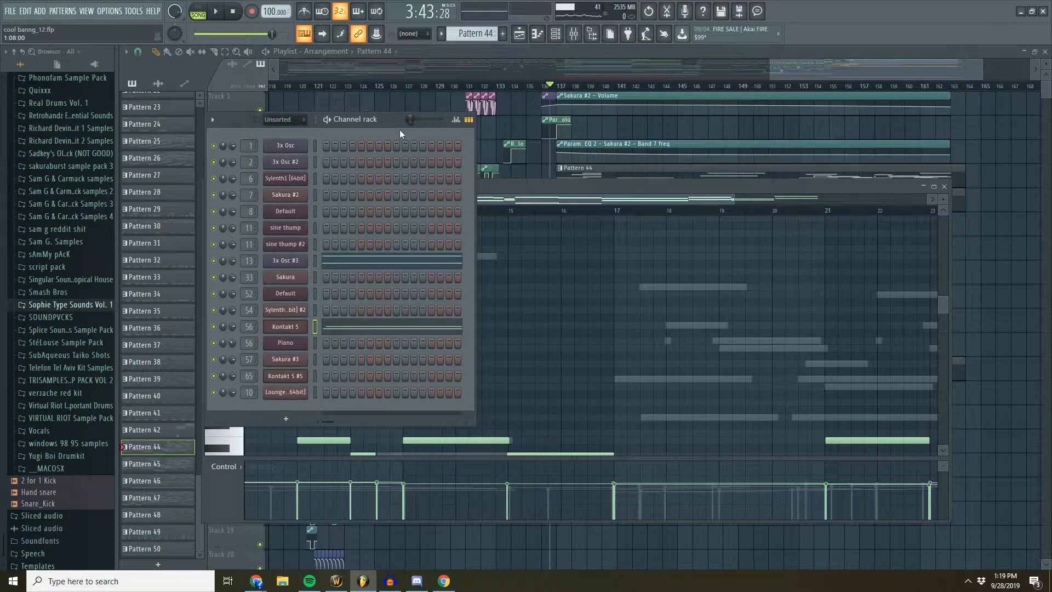
click(286, 326)
drag(488, 159, 480, 148)
- Switch to Spotify and look through the A Silent Voice soundtrack's track list and the saved playlists for a reference song
click(310, 581)
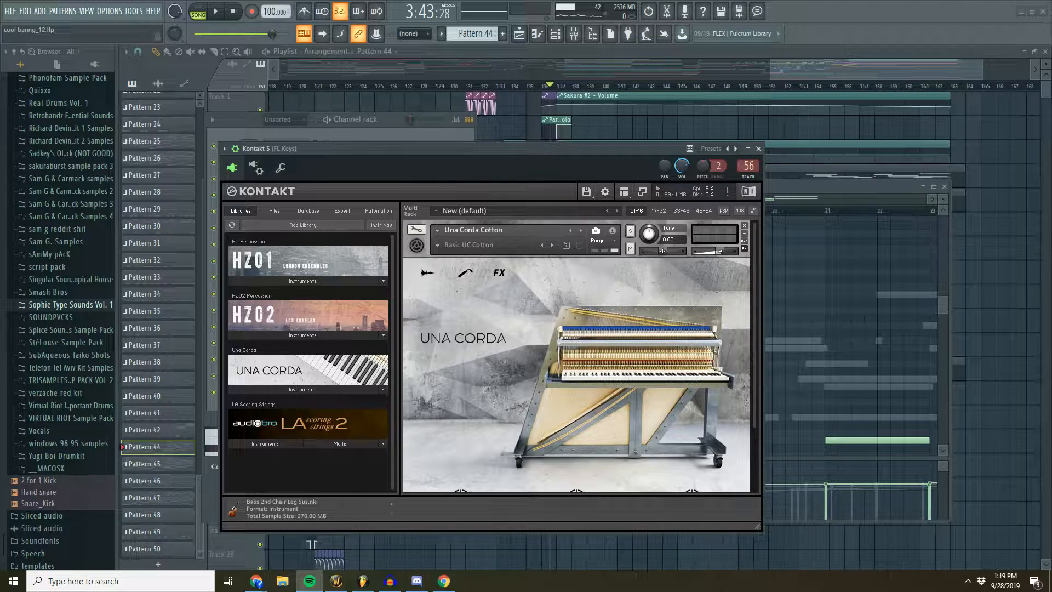
drag(0, 72, 392, 59)
click(262, 241)
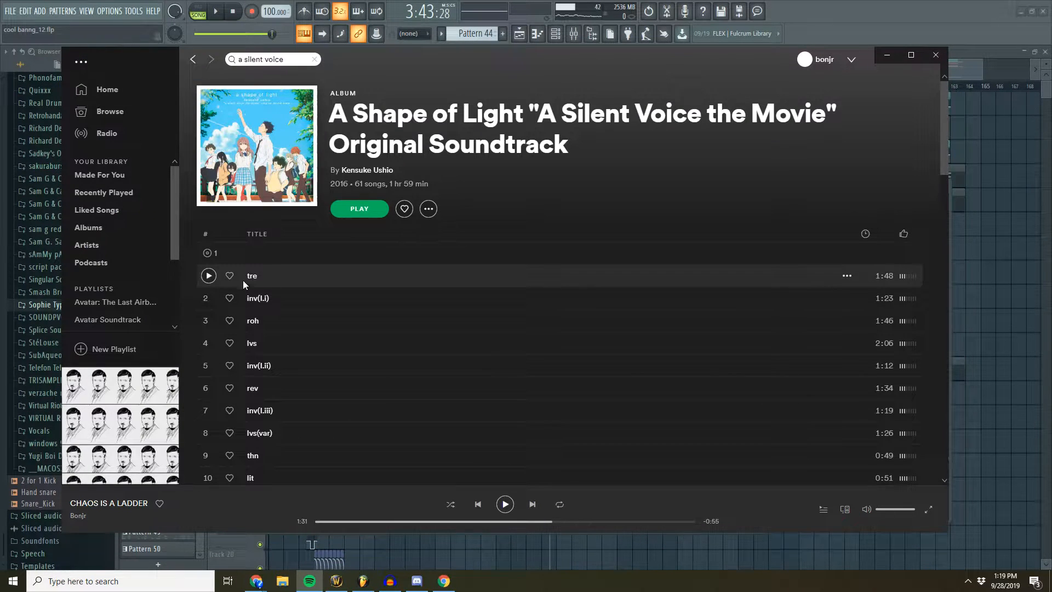
scroll(213, 301, down, 6)
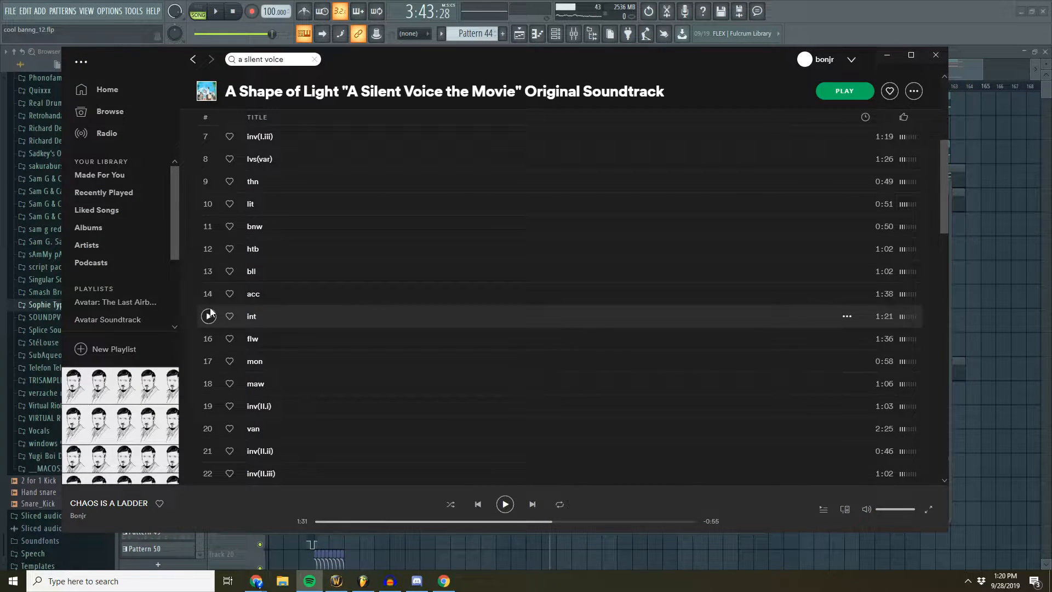
scroll(210, 309, down, 7)
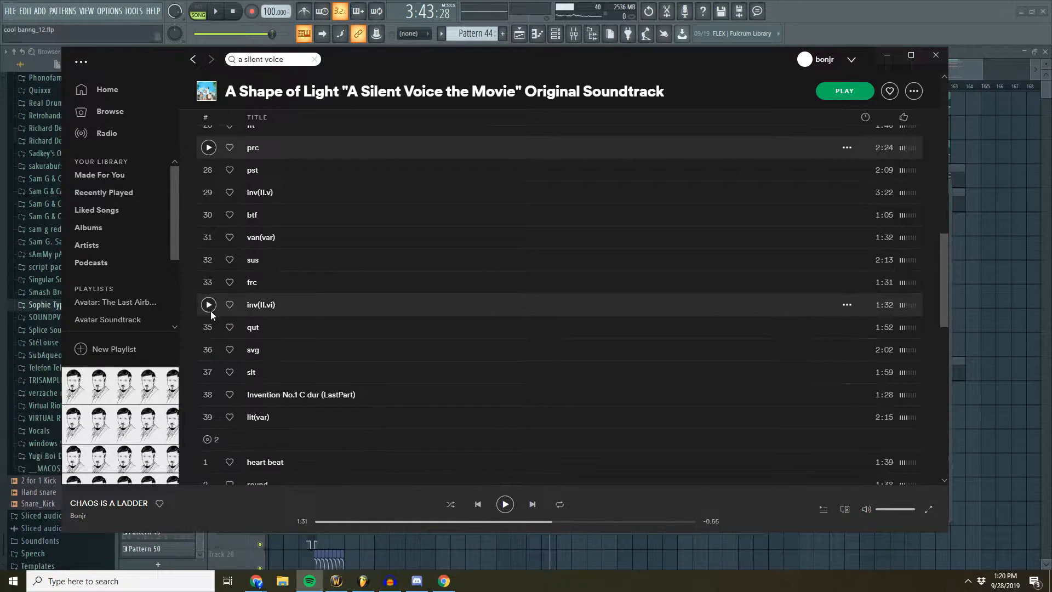
scroll(202, 347, down, 1)
scroll(208, 340, down, 2)
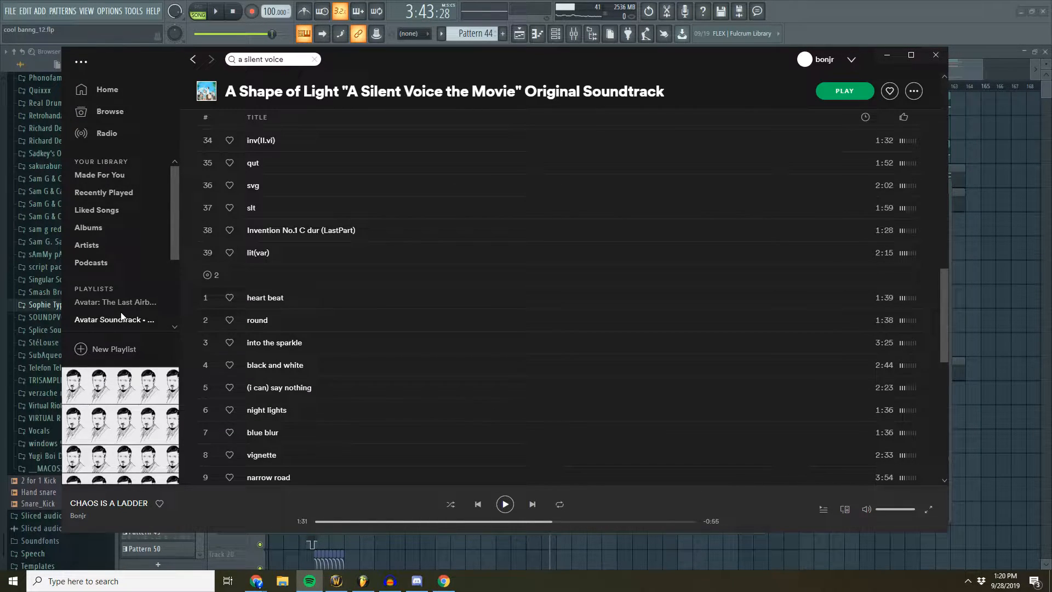
scroll(127, 302, down, 2)
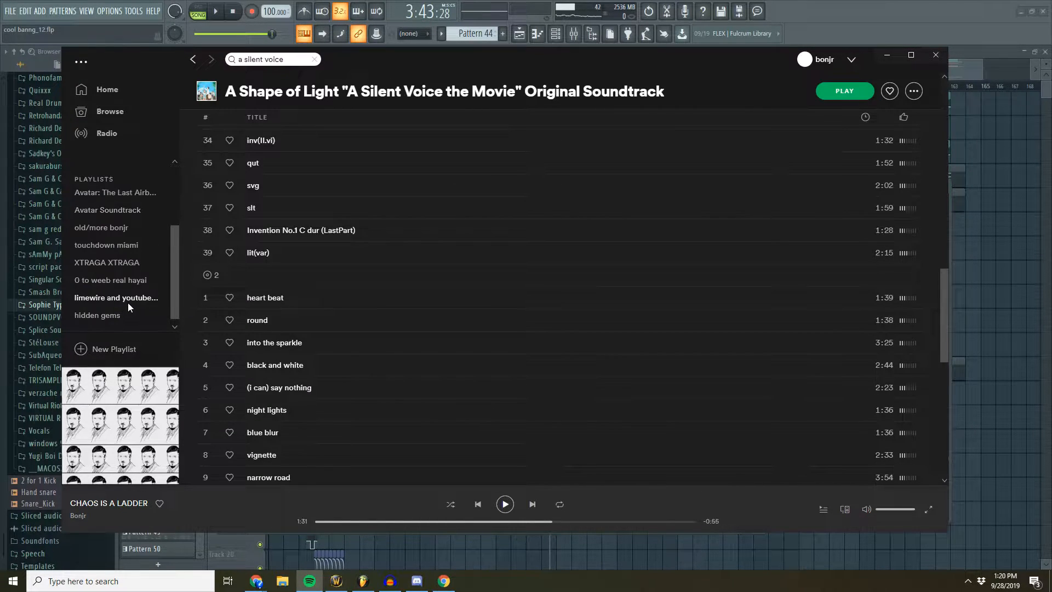
- Open the playlist "0 to weeb real hayai", play the track "van" as a piano reference, and pause it
click(109, 271)
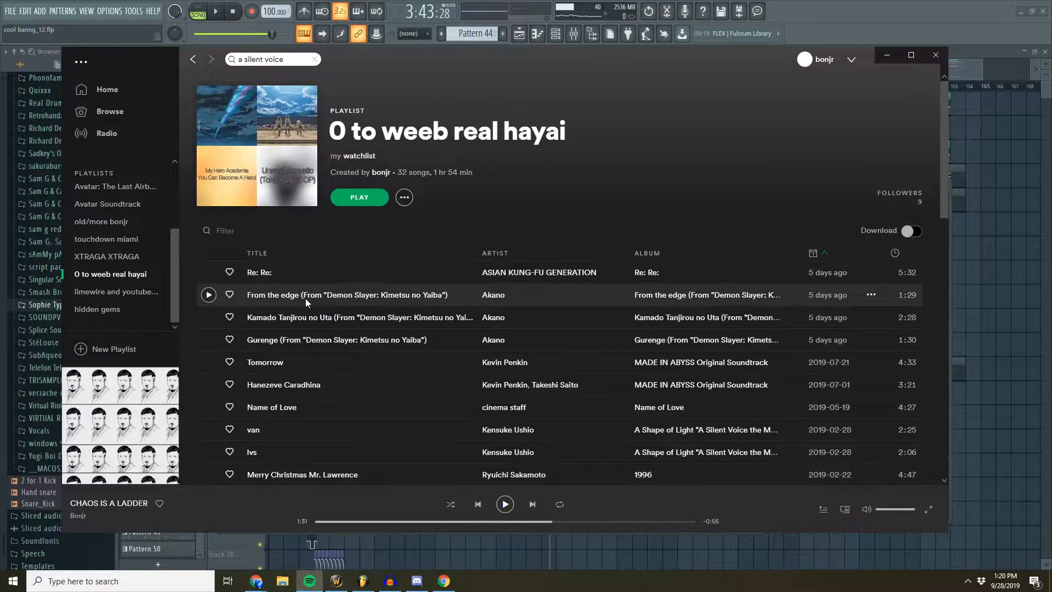
click(215, 266)
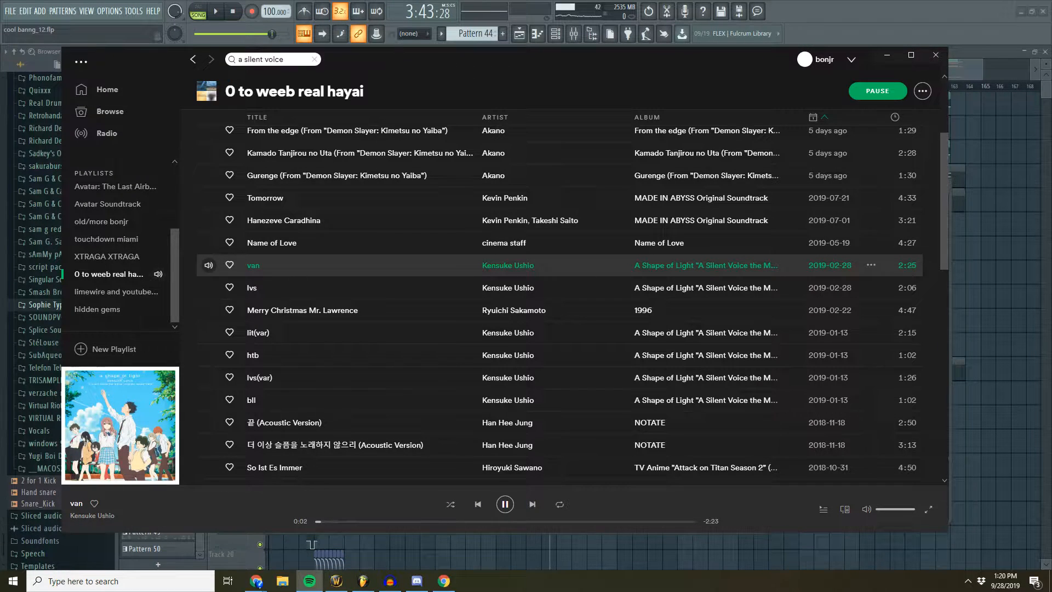
key(alt+Tab)
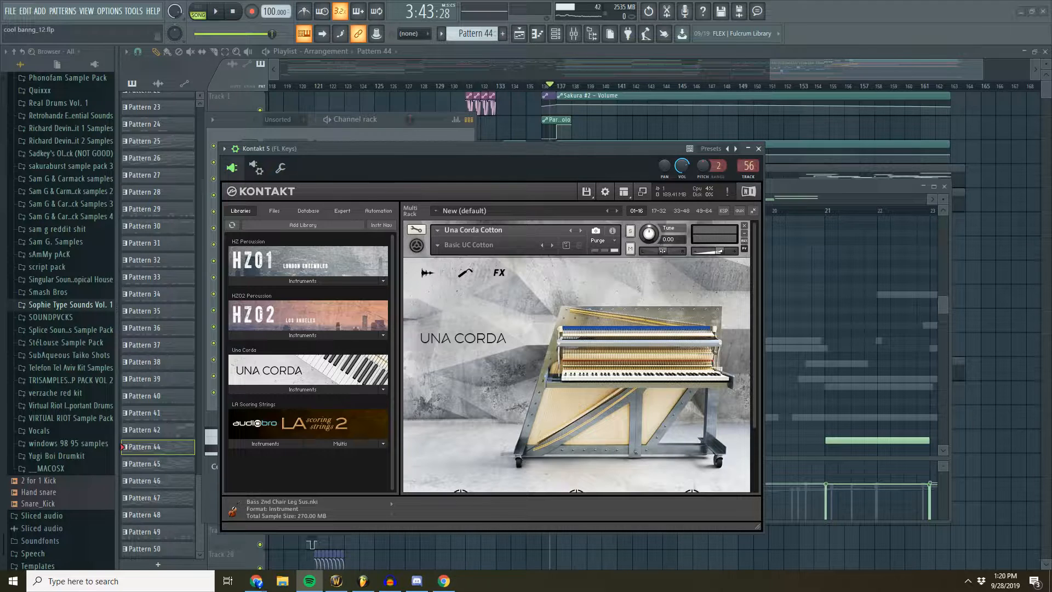
key(alt+Tab)
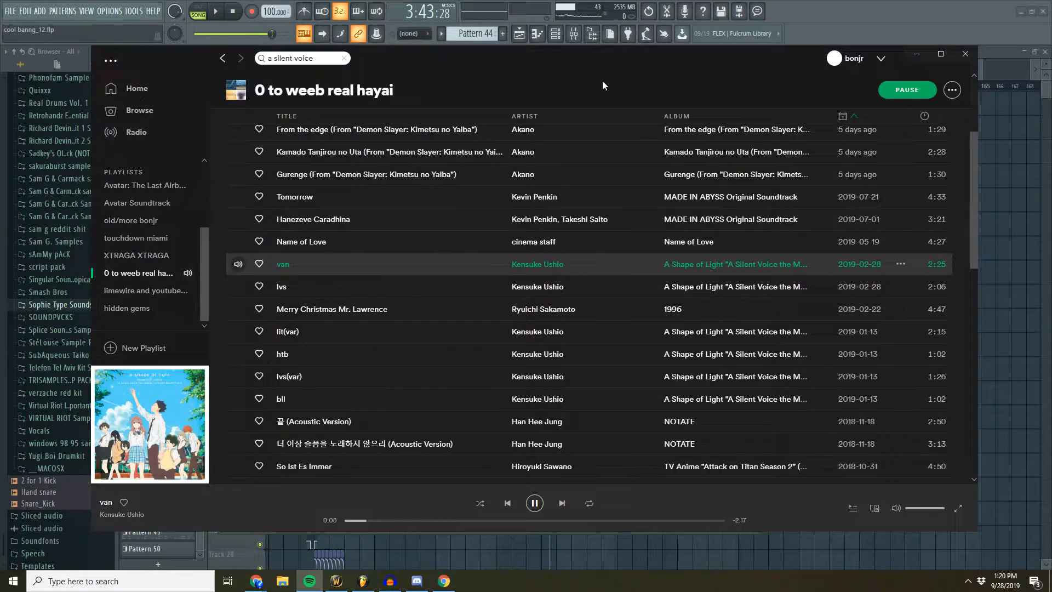
click(534, 503)
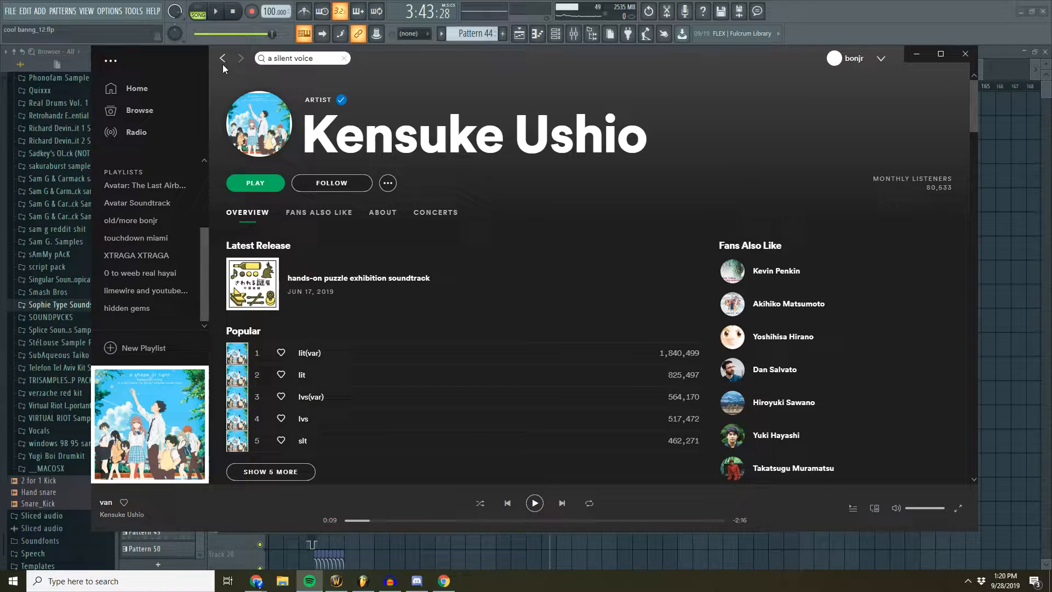
- View the artist and album pages for "van", go back to the playlist, and switch to FL Studio
click(222, 58)
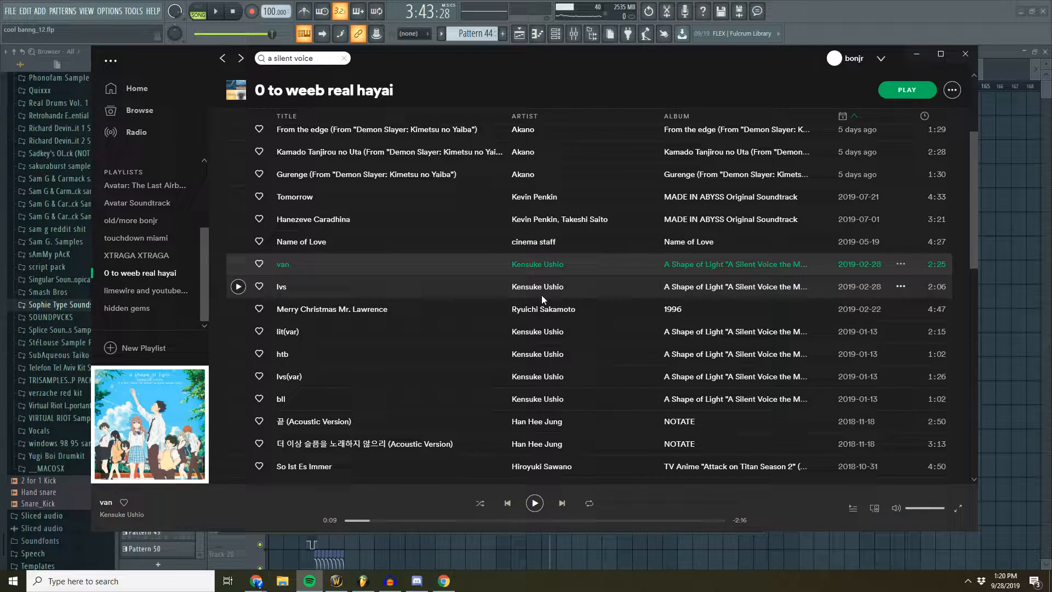
click(703, 264)
click(223, 58)
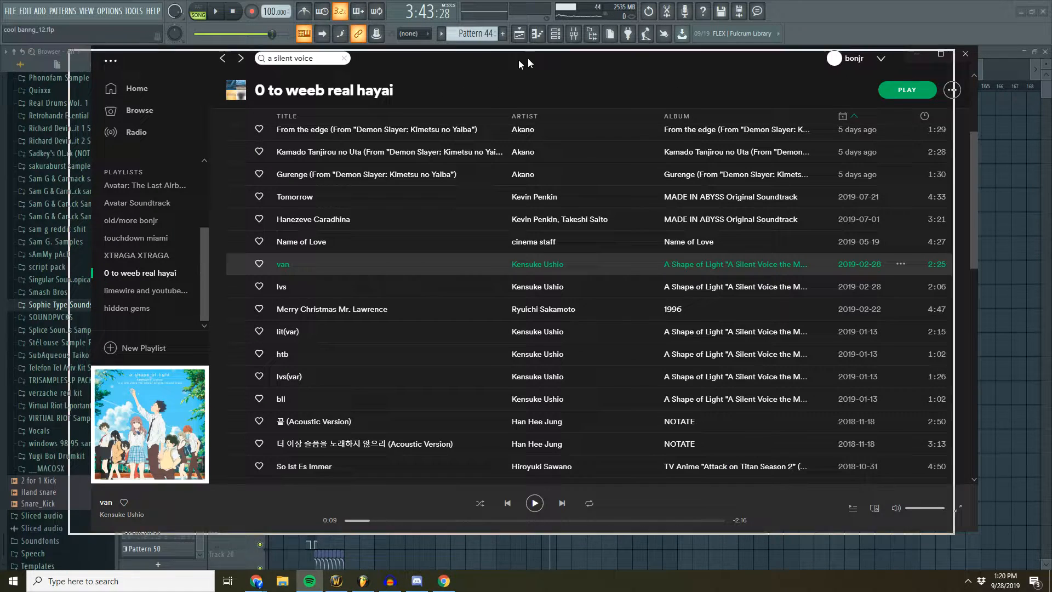
key(alt+Tab)
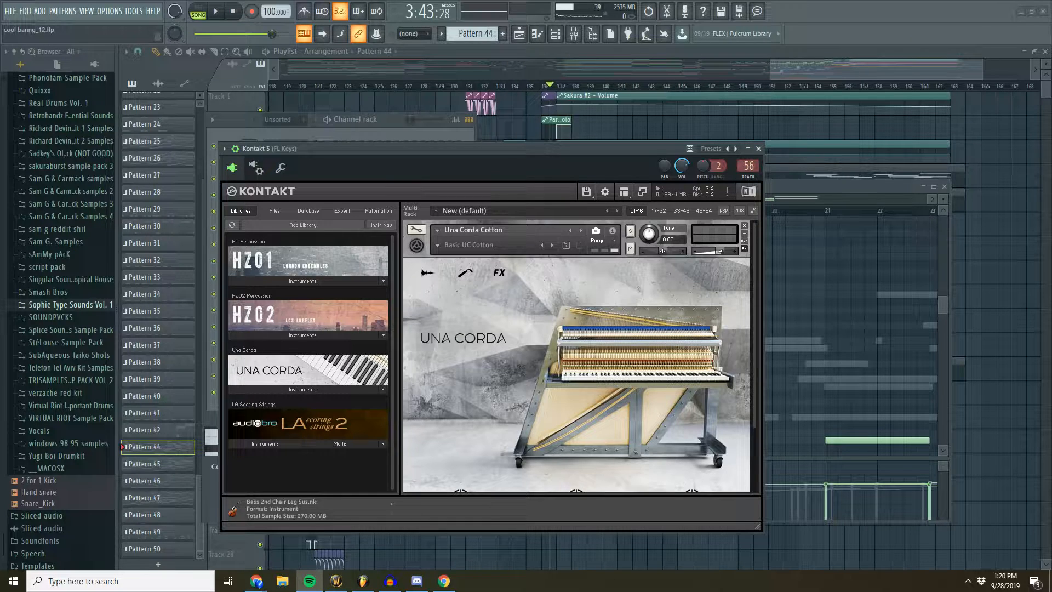
- Switch to Chrome, play the short untitled clip above "kek" on the Clyp profile, and return to the Kontakt 5 window in FL Studio
click(256, 581)
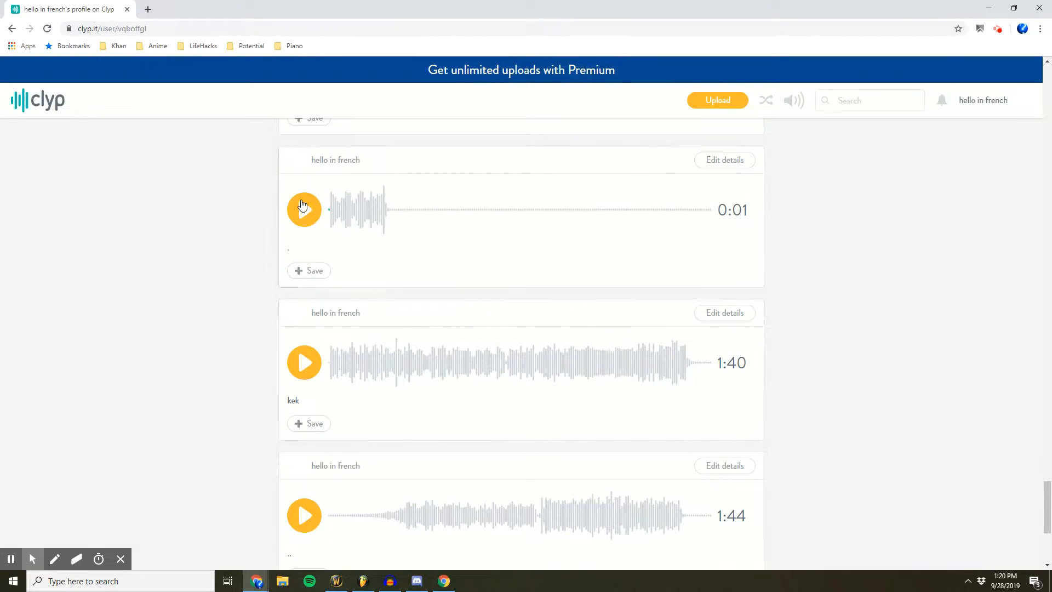
click(299, 217)
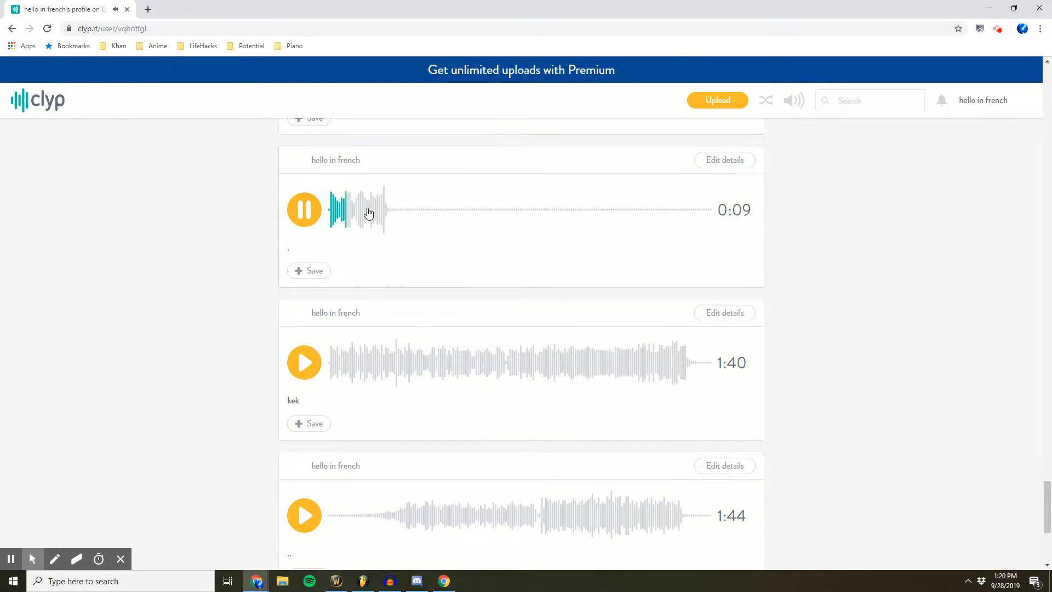
click(375, 215)
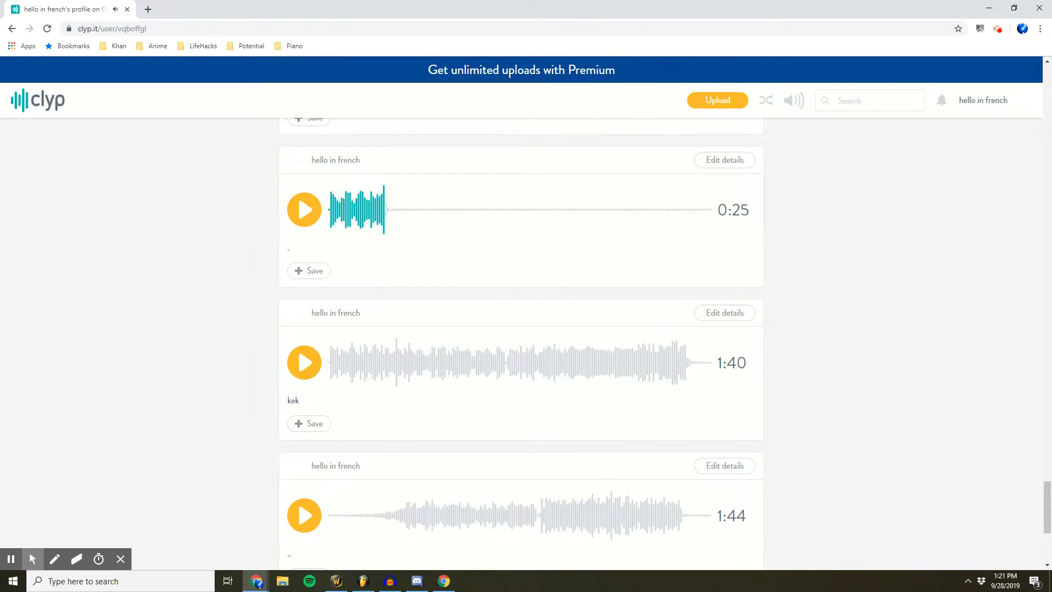
key(alt+Tab)
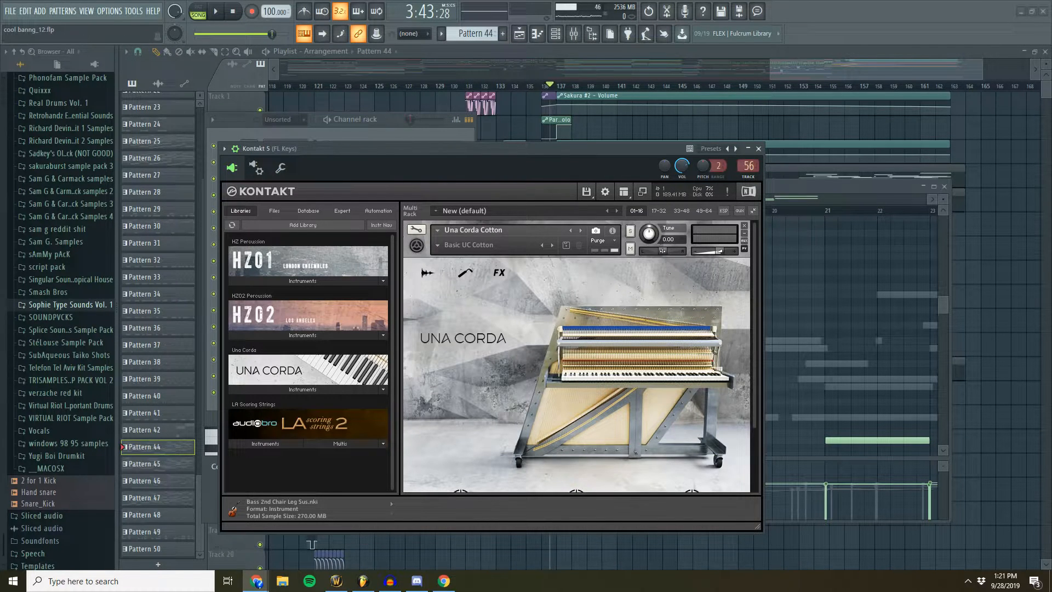
drag(498, 152, 465, 133)
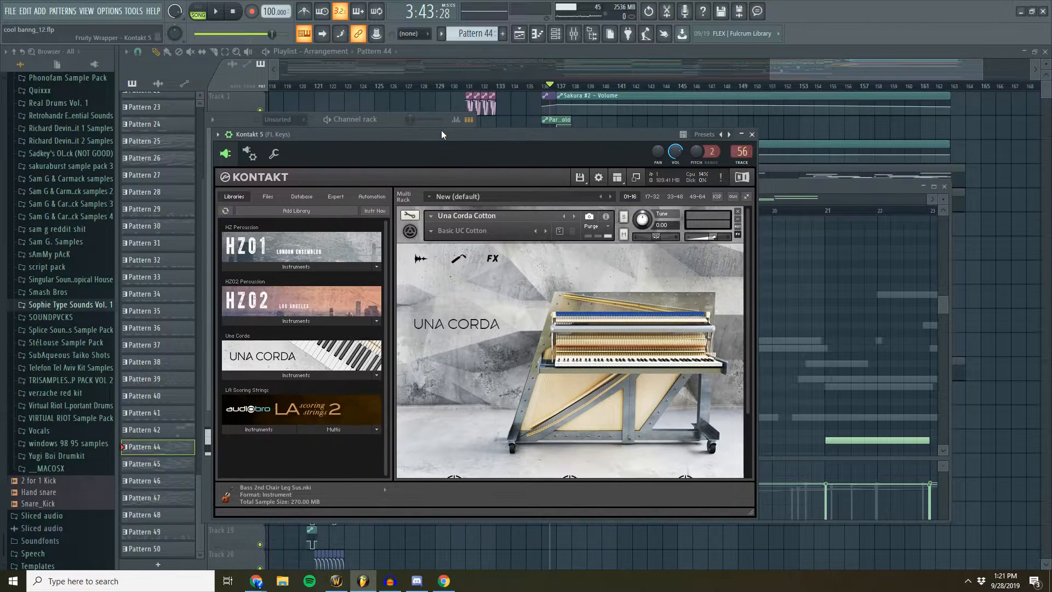